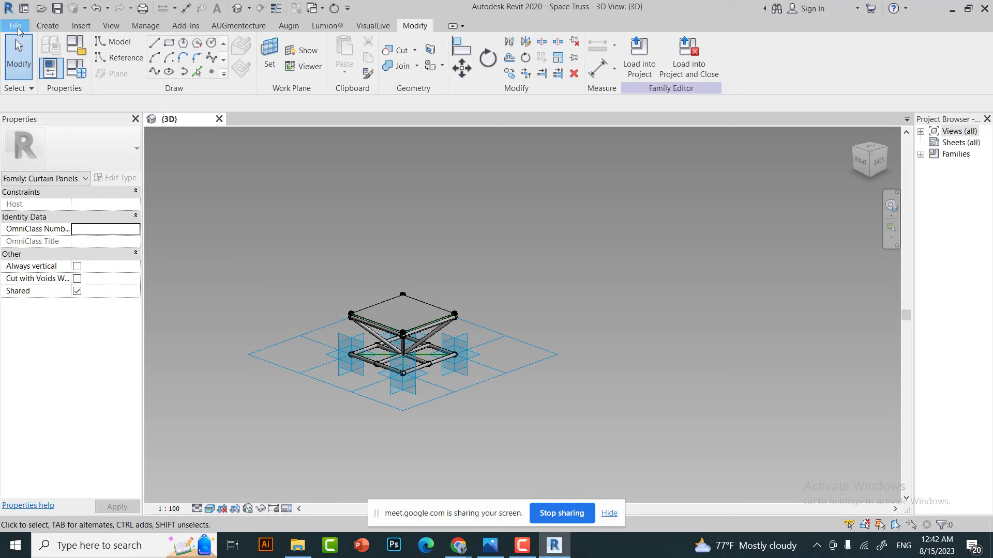
# - Create a new family from the English Metric Curtain Panel Pattern Based.rft template
pyautogui.click(18, 27)
pyautogui.moveTo(42, 76)
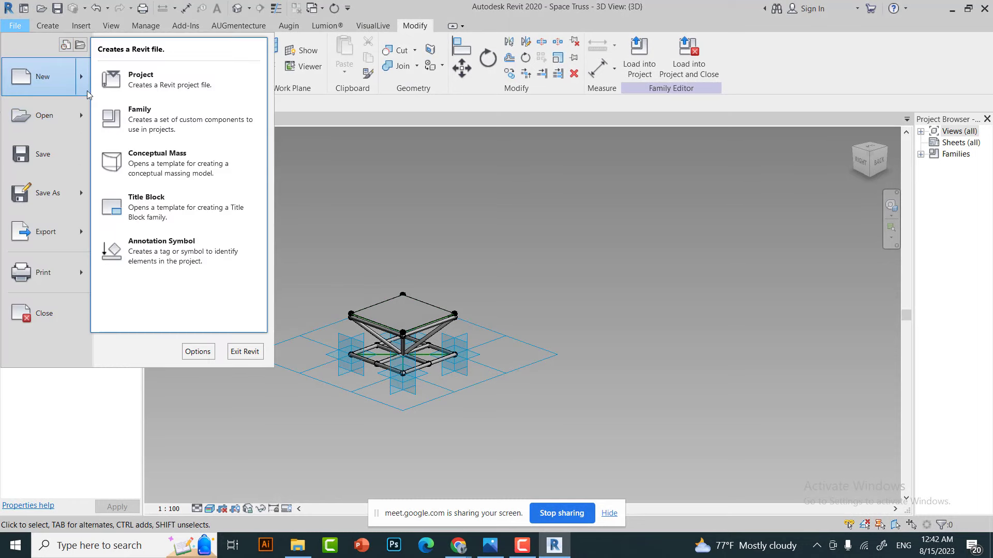
pyautogui.click(147, 127)
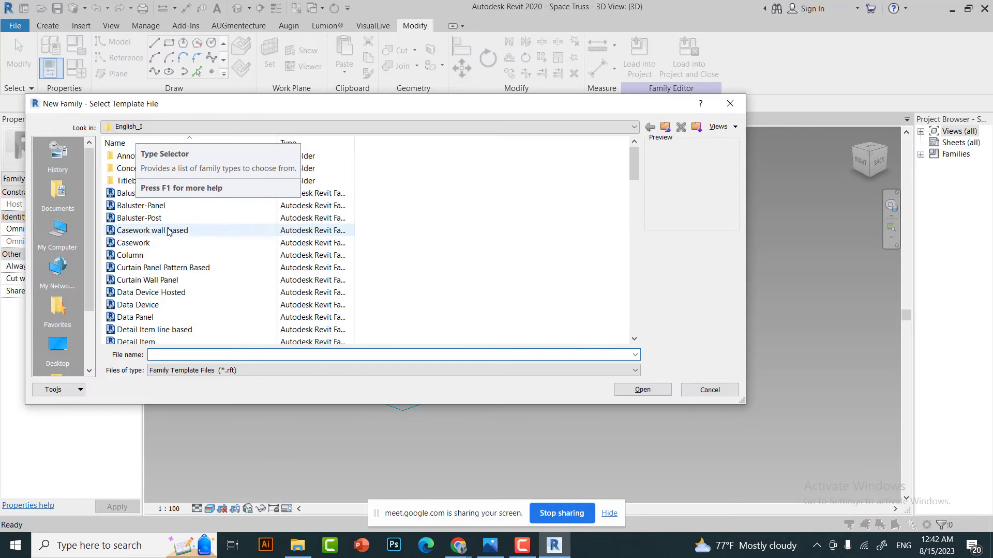
pyautogui.click(158, 268)
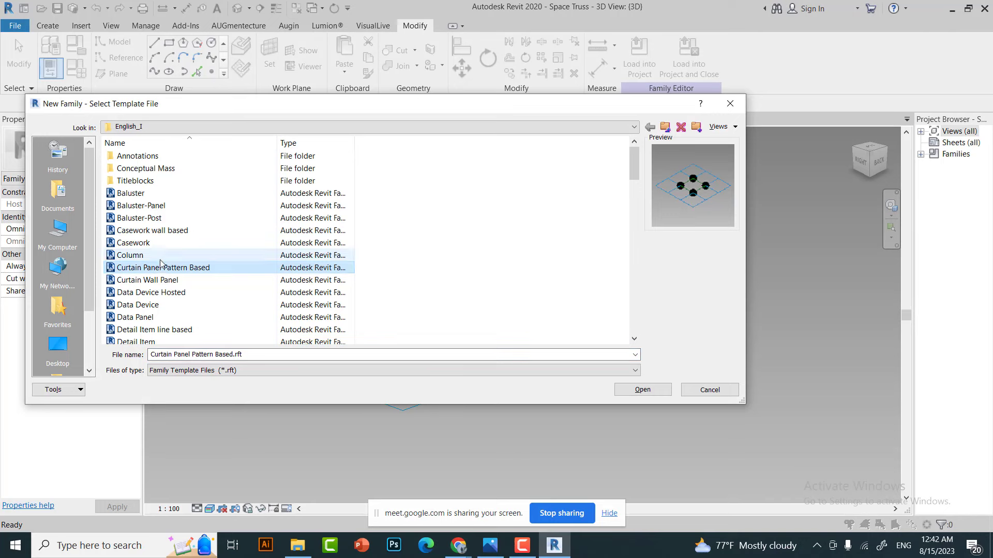
pyautogui.press('BackSpace')
pyautogui.doubleClick(155, 180)
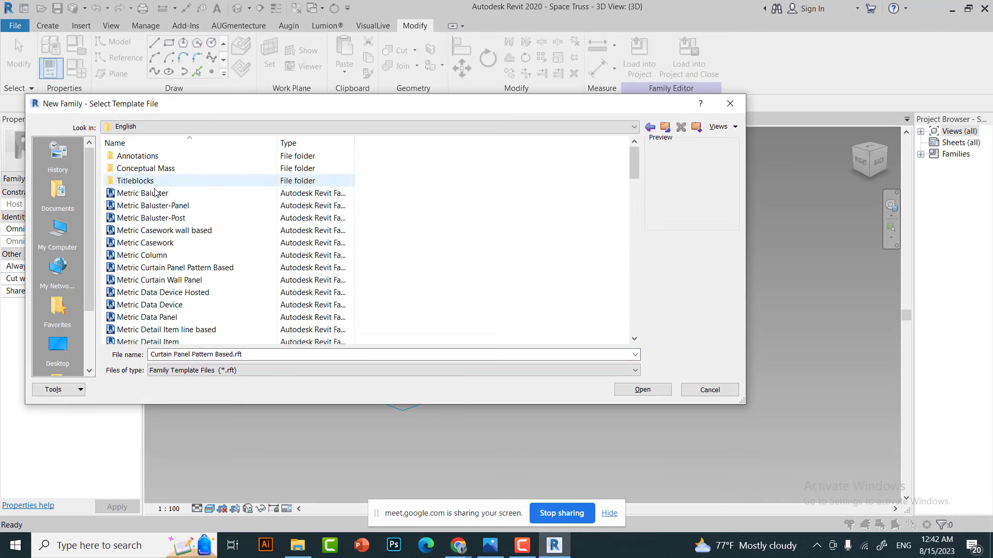
pyautogui.doubleClick(176, 267)
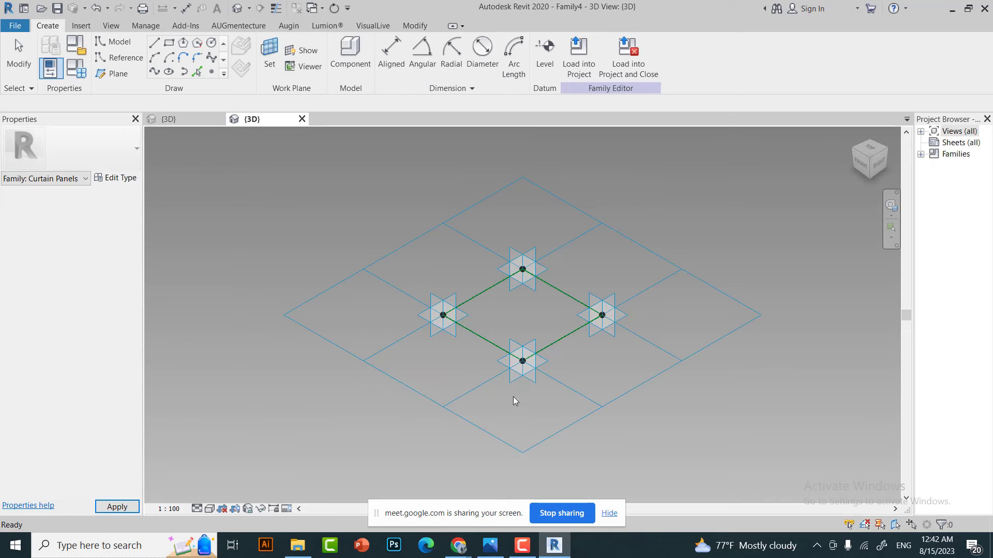
# - Set the project length units to meters rounded to 2 decimal places
pyautogui.scroll(2, 486, 325)
pyautogui.click(308, 394)
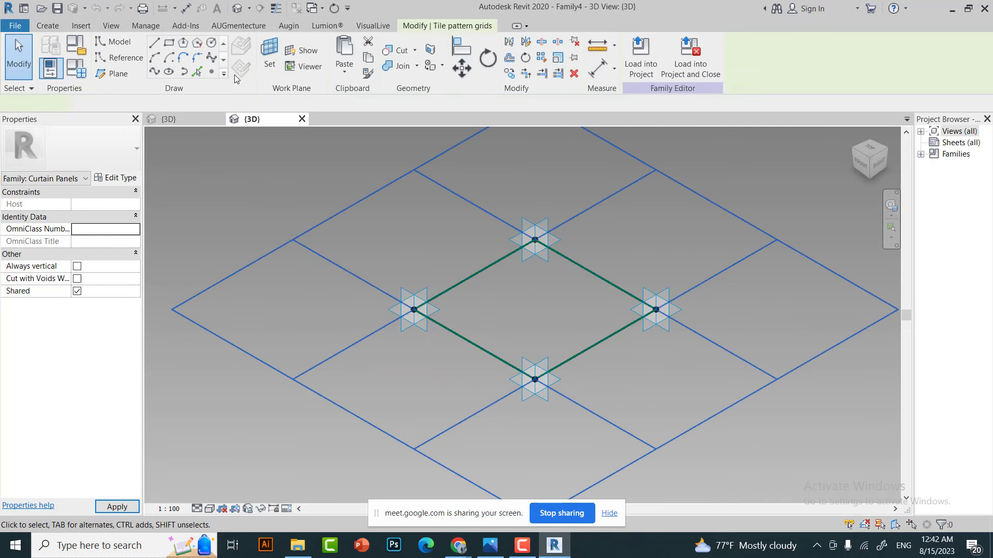
pyautogui.click(146, 26)
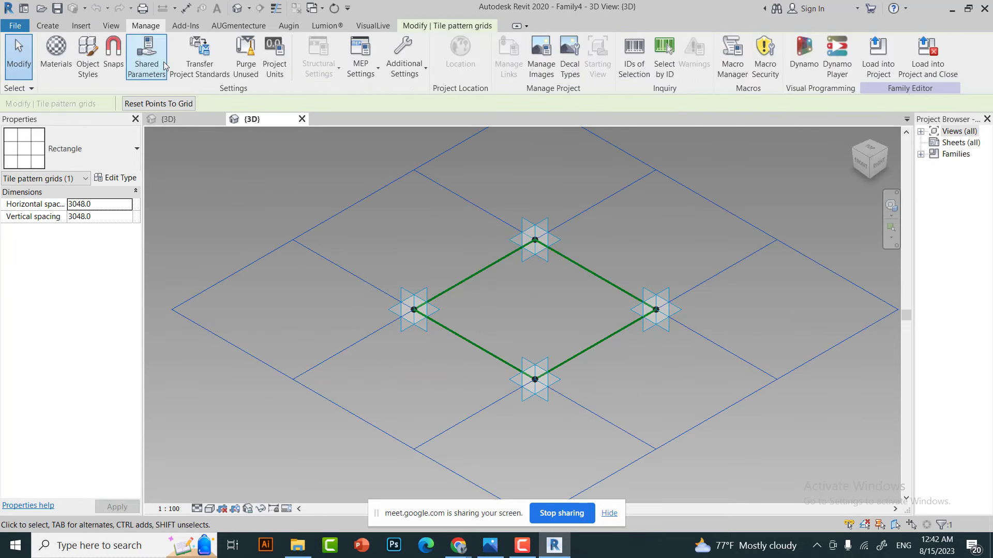
pyautogui.click(275, 56)
pyautogui.click(398, 184)
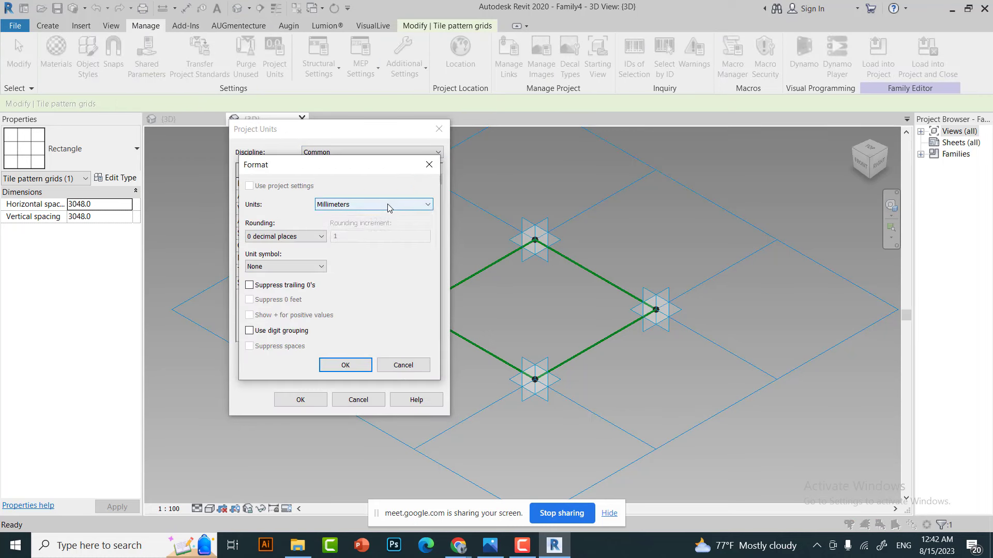
pyautogui.click(388, 205)
pyautogui.click(352, 249)
pyautogui.click(297, 237)
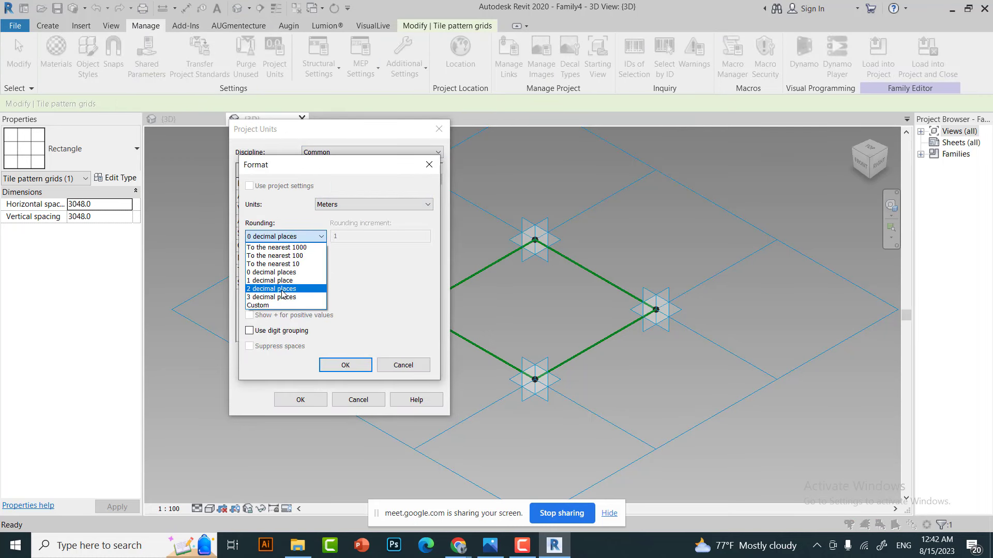
pyautogui.click(285, 296)
pyautogui.click(345, 365)
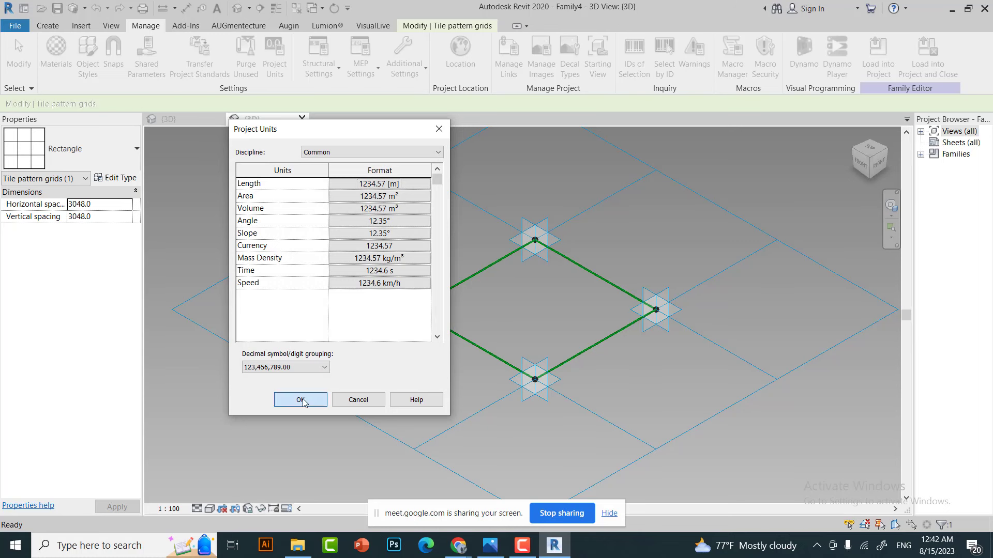
pyautogui.click(301, 399)
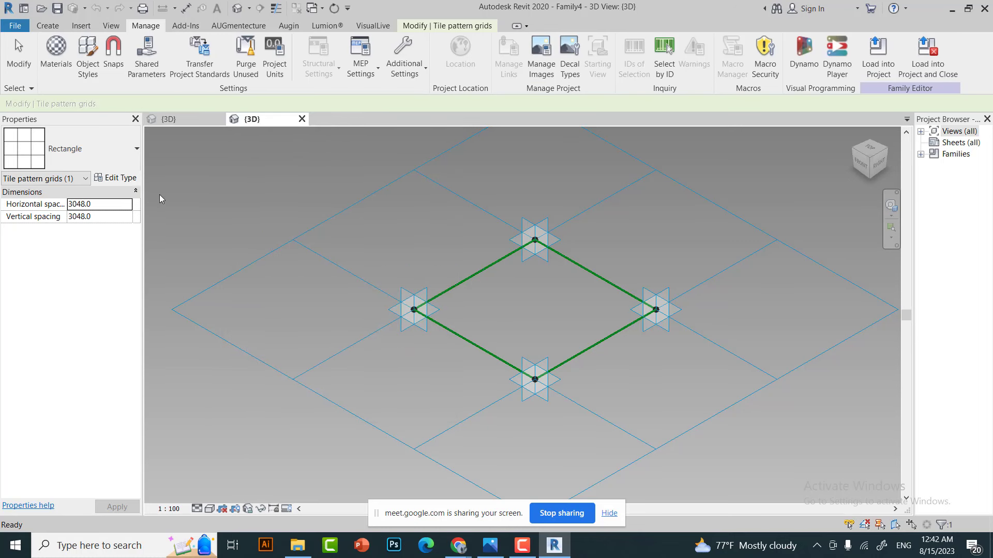
# - Give the tile grid a horizontal and vertical spacing of 2
pyautogui.click(294, 379)
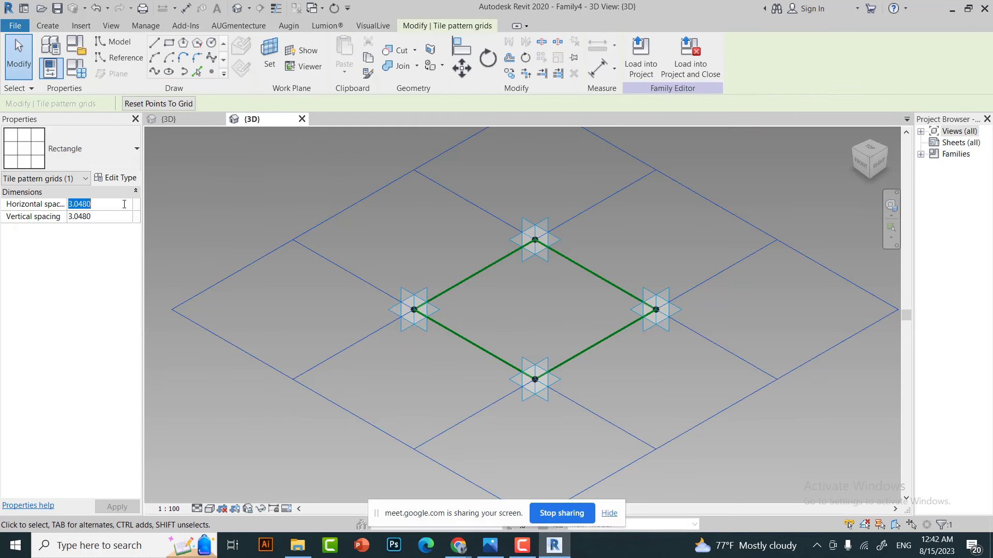
pyautogui.write('2')
pyautogui.press('Tab')
pyautogui.write('2')
pyautogui.click(229, 413)
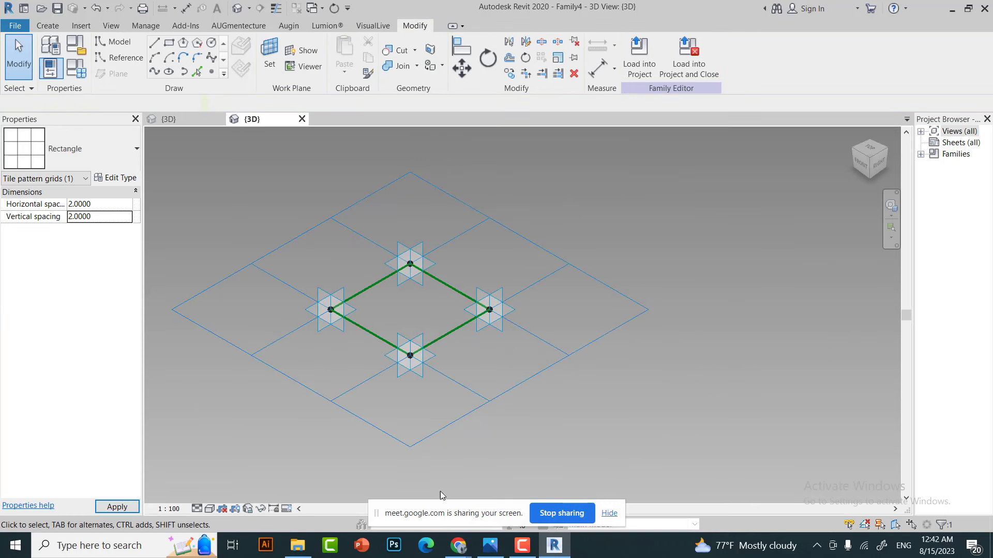
# - Preview the Pinterest 'Temporary space frame' photo in Chrome's space truss building image results
pyautogui.moveTo(458, 544)
pyautogui.click(388, 486)
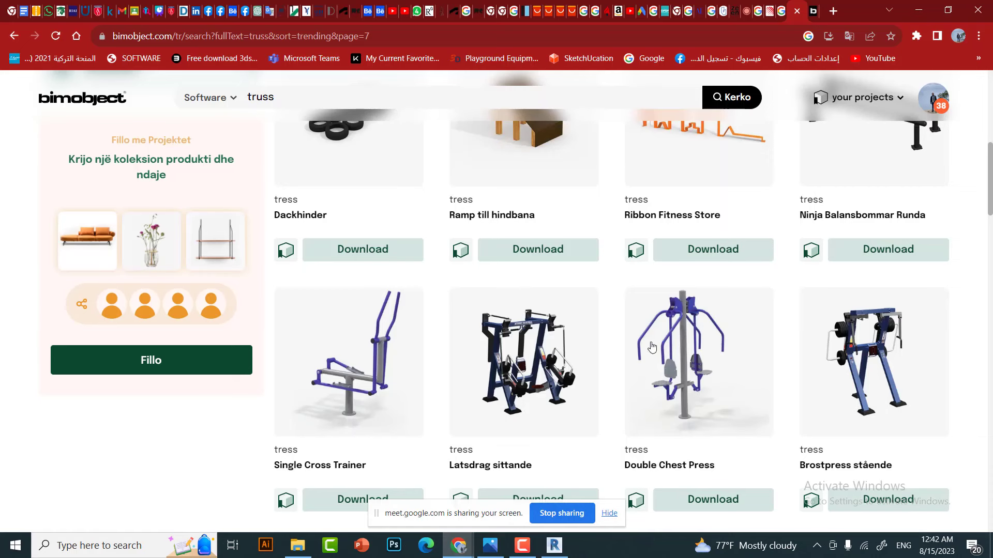
pyautogui.click(773, 9)
pyautogui.click(762, 6)
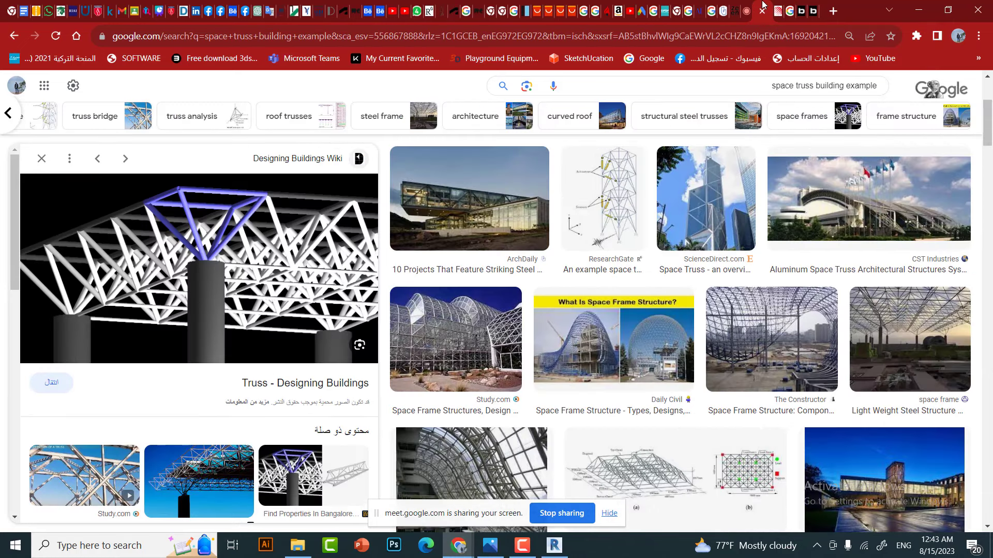
pyautogui.scroll(-5, 569, 258)
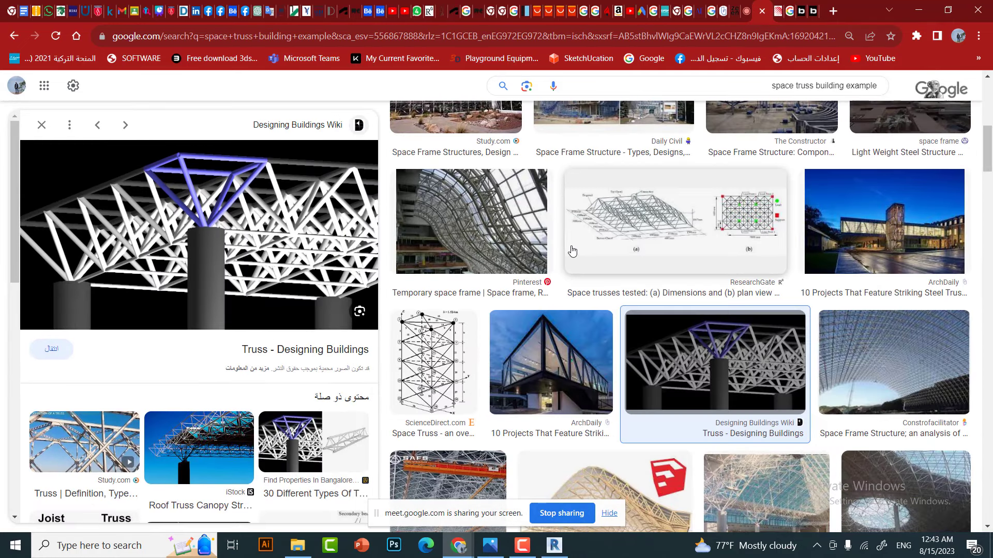
pyautogui.click(485, 239)
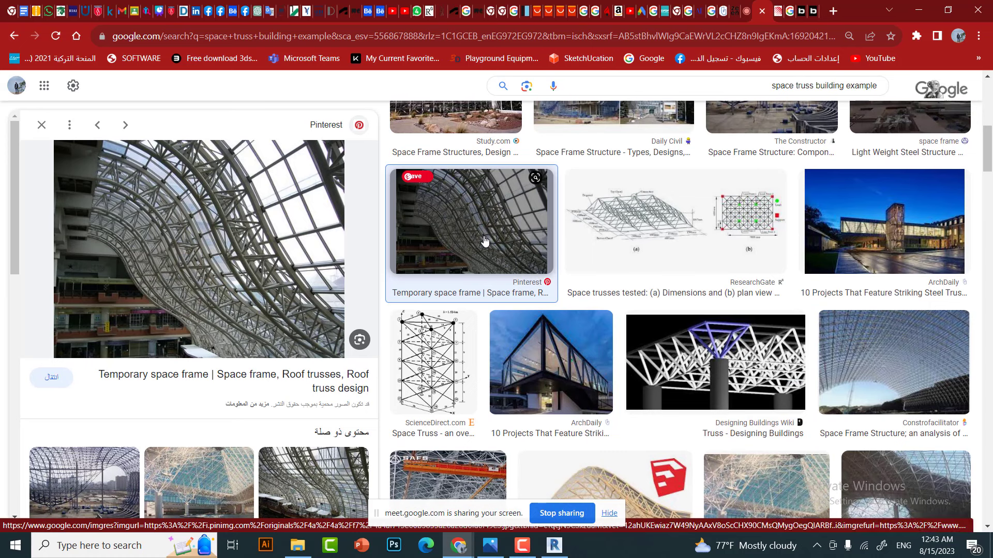
pyautogui.moveTo(198, 249)
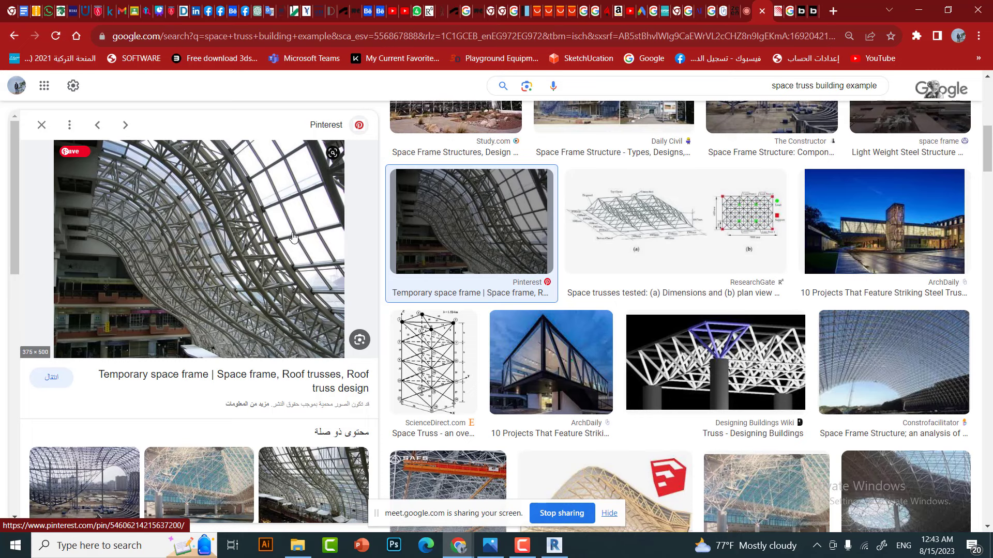
pyautogui.click(241, 239)
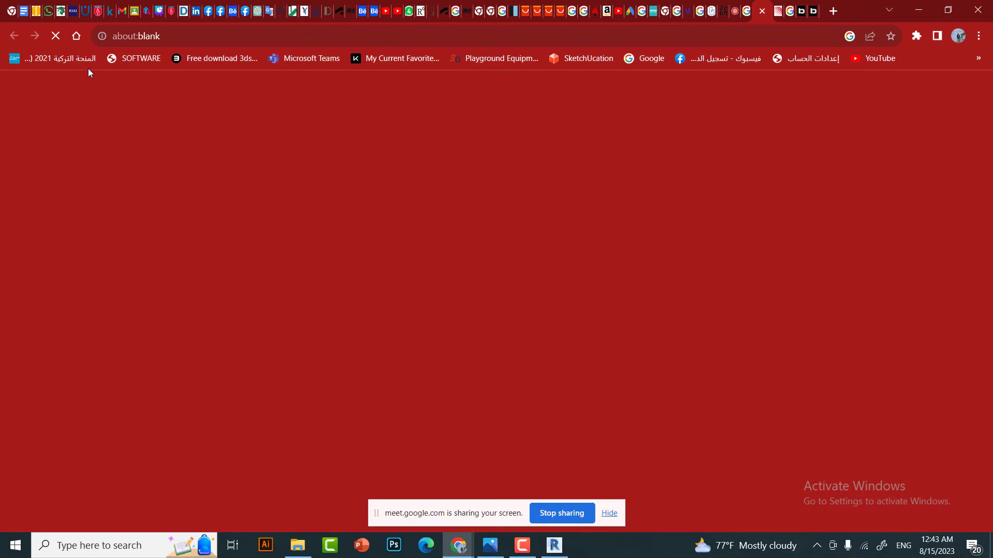
pyautogui.click(762, 11)
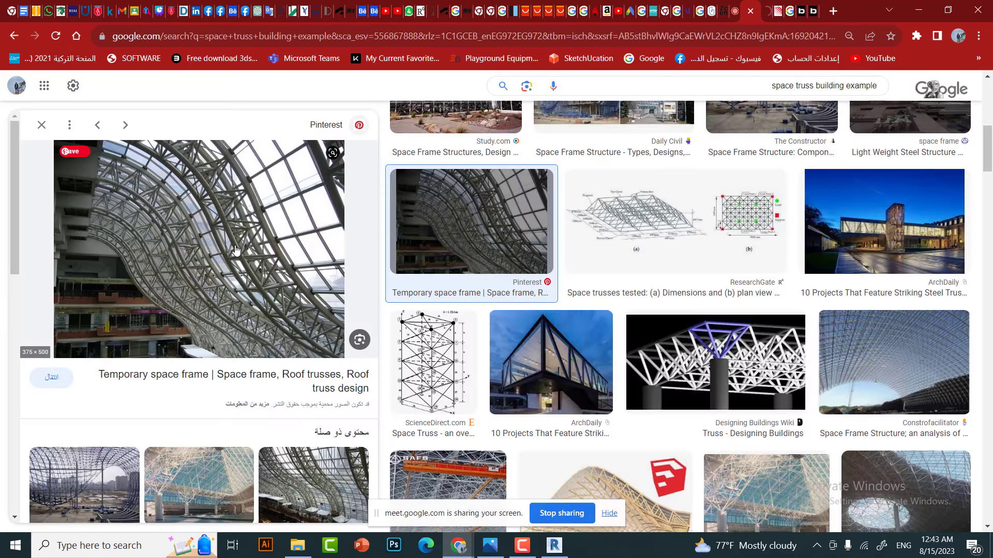
# - Save the previewed photo as a jpg and open the downloaded file
pyautogui.rightClick(236, 246)
pyautogui.click(295, 382)
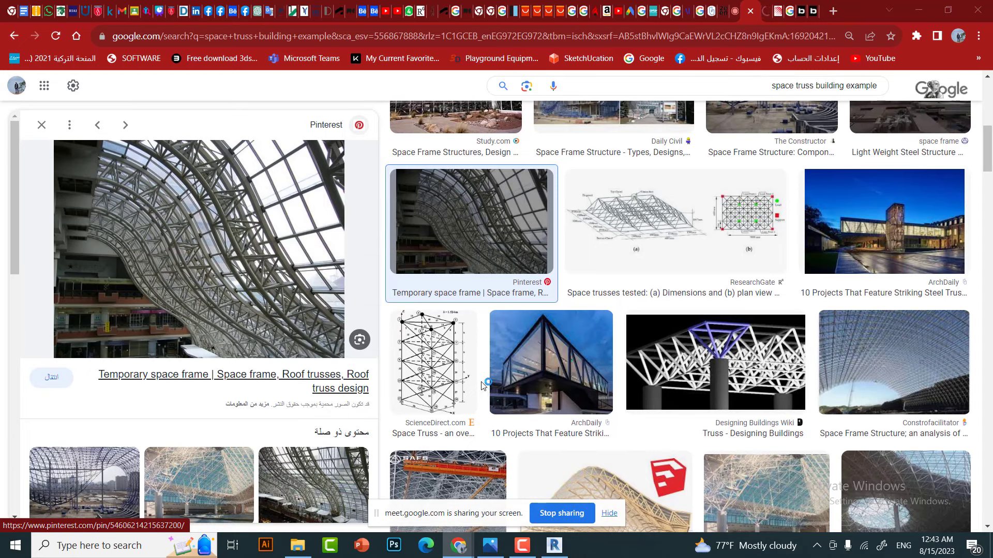
pyautogui.click(454, 454)
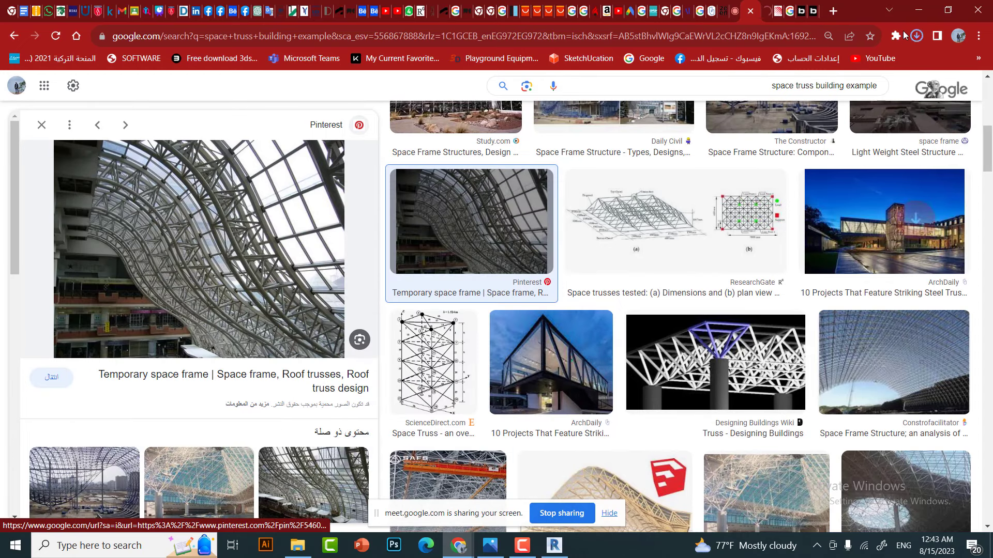
pyautogui.click(903, 65)
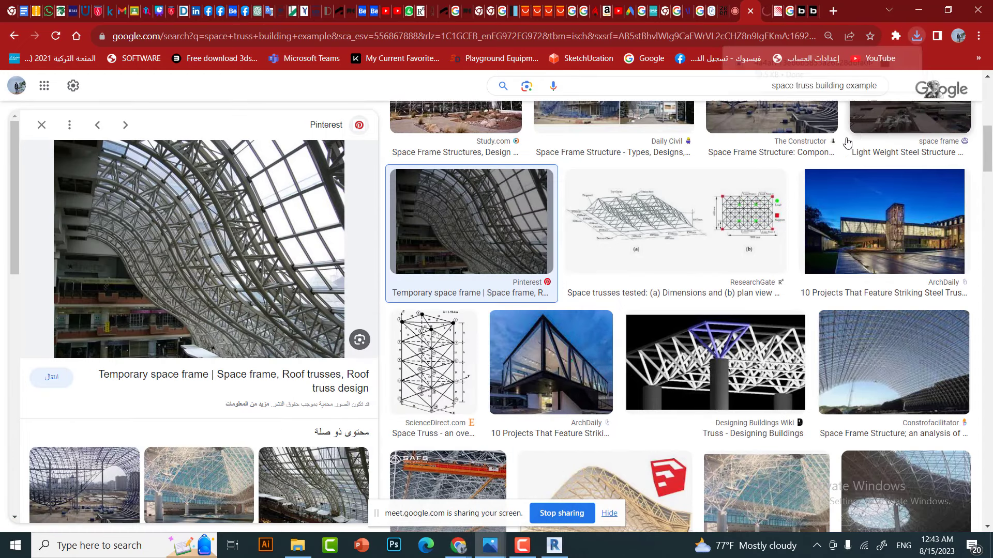
# - Start markup on the photo and outline one truss bay in blue ink
pyautogui.scroll(2, 522, 46)
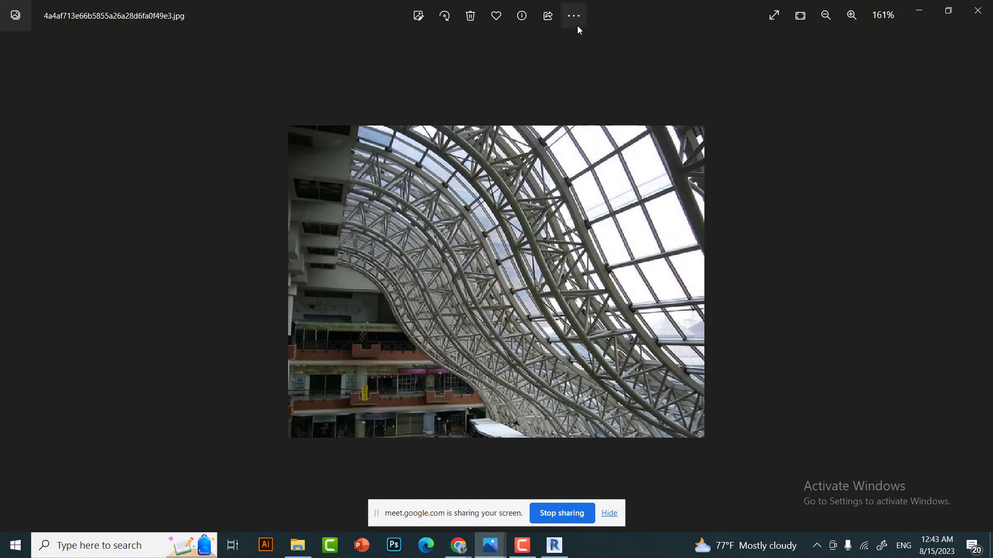
pyautogui.click(577, 23)
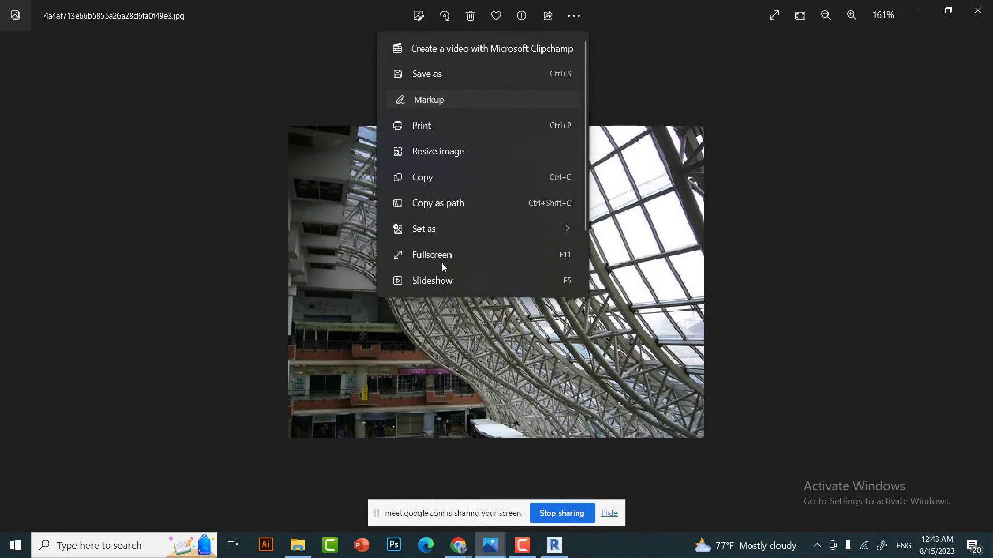
pyautogui.click(575, 288)
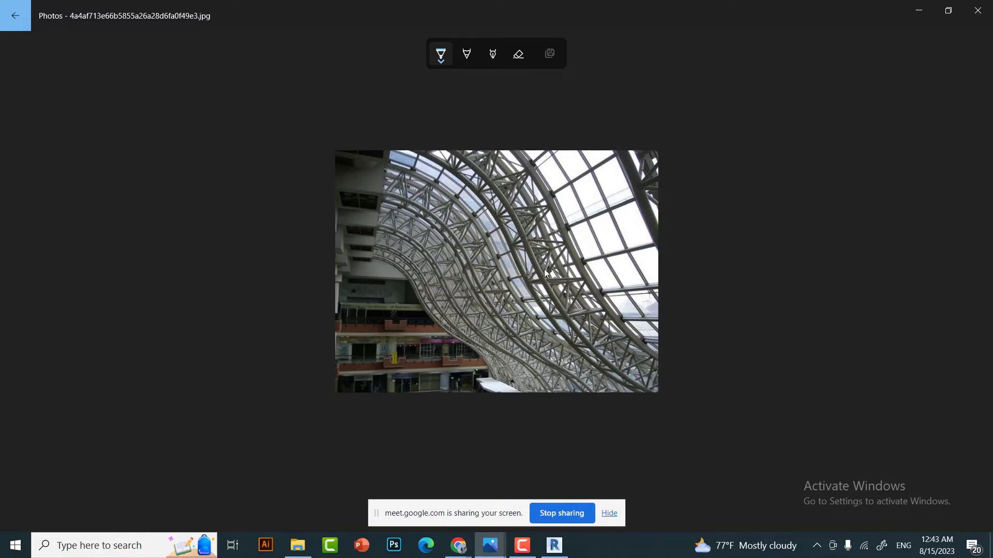
pyautogui.moveTo(496, 253)
pyautogui.mouseDown()
pyautogui.moveTo(575, 223)
pyautogui.moveTo(602, 273)
pyautogui.mouseUp()
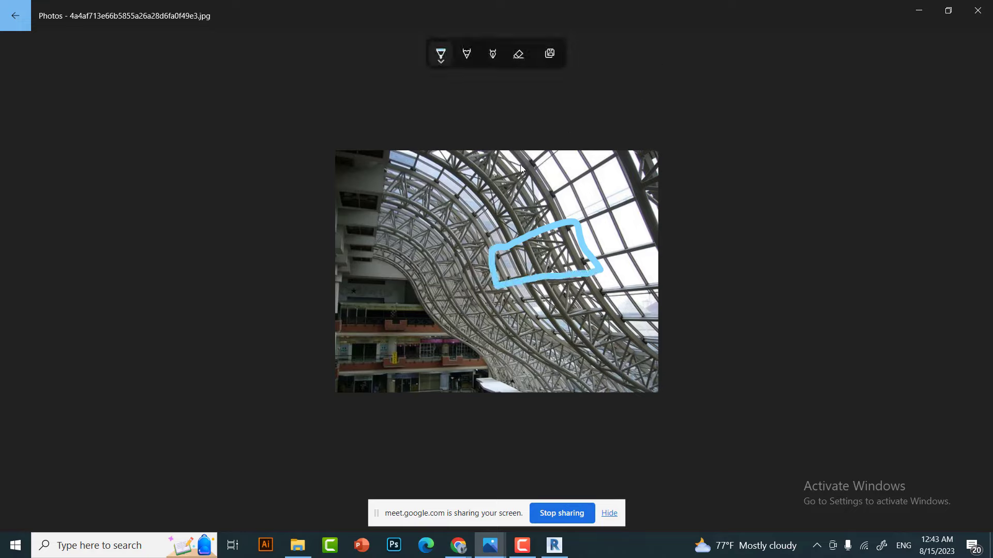
pyautogui.click(466, 55)
pyautogui.moveTo(532, 241); pyautogui.dragTo(566, 245)
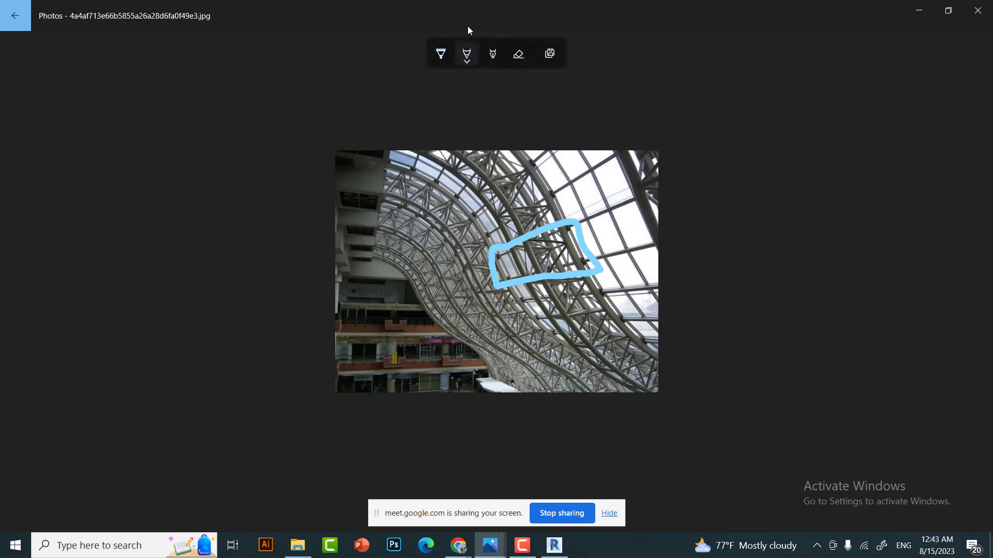
# - Switch the second pen to red and trace the bay's members and diagonals
pyautogui.click(468, 61)
pyautogui.click(417, 146)
pyautogui.moveTo(528, 241); pyautogui.dragTo(565, 243)
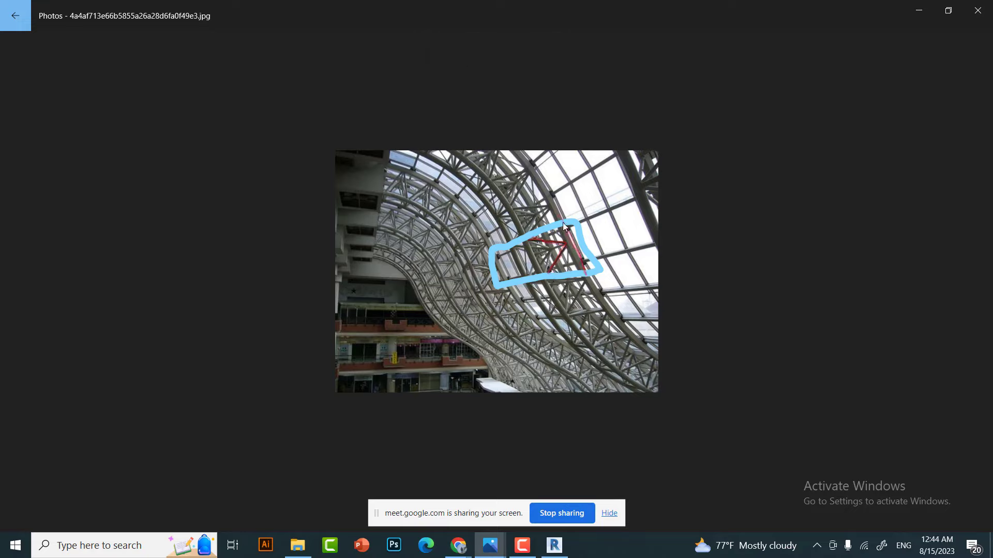
pyautogui.moveTo(562, 223); pyautogui.dragTo(579, 282)
pyautogui.moveTo(526, 237); pyautogui.dragTo(544, 290)
pyautogui.moveTo(525, 236)
pyautogui.mouseDown()
pyautogui.moveTo(545, 281)
pyautogui.moveTo(518, 267)
pyautogui.mouseUp()
# - Sketch a red box and short stroke over the lower-left balconies, then select the eraser
pyautogui.moveTo(375, 295); pyautogui.dragTo(406, 325)
pyautogui.moveTo(367, 289)
pyautogui.mouseDown()
pyautogui.moveTo(409, 295)
pyautogui.moveTo(384, 329)
pyautogui.mouseUp()
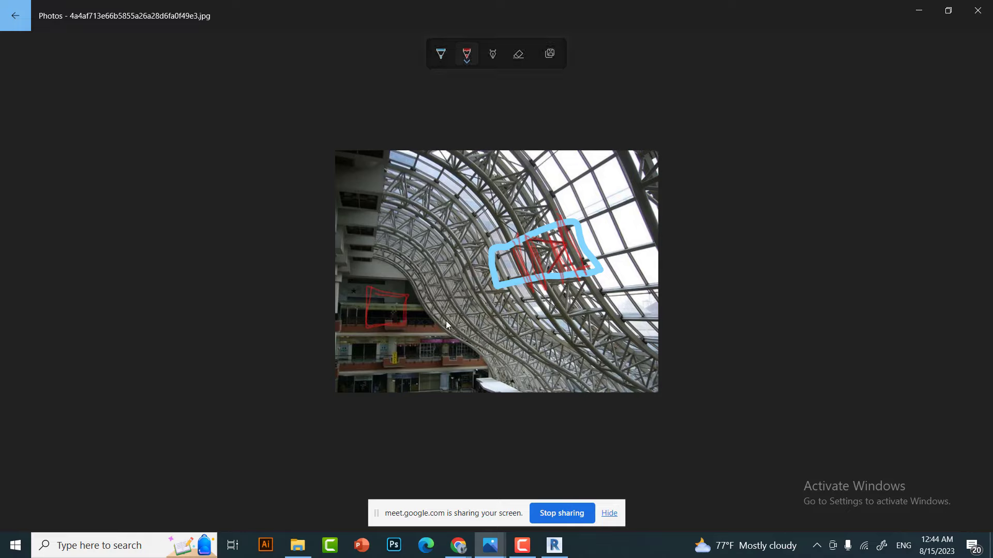
pyautogui.moveTo(430, 334); pyautogui.dragTo(450, 320)
pyautogui.click(519, 55)
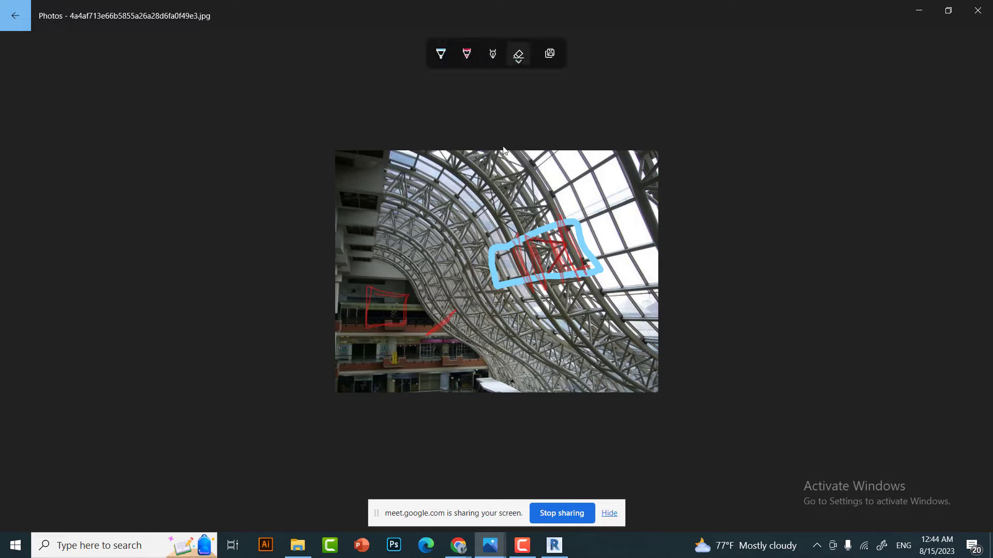
pyautogui.click(518, 61)
# - Erase all ink from the photo and return to the Revit family
pyautogui.click(521, 89)
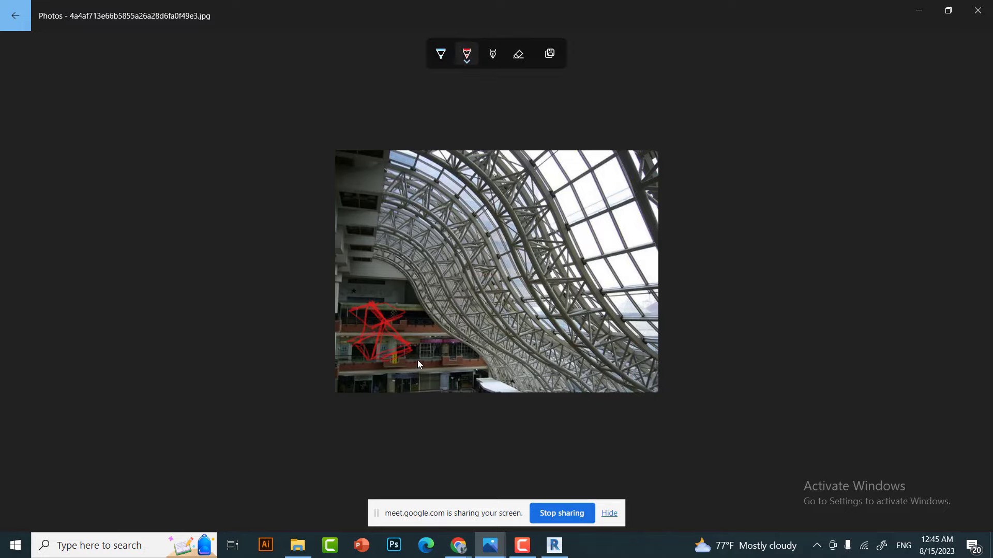
pyautogui.click(554, 545)
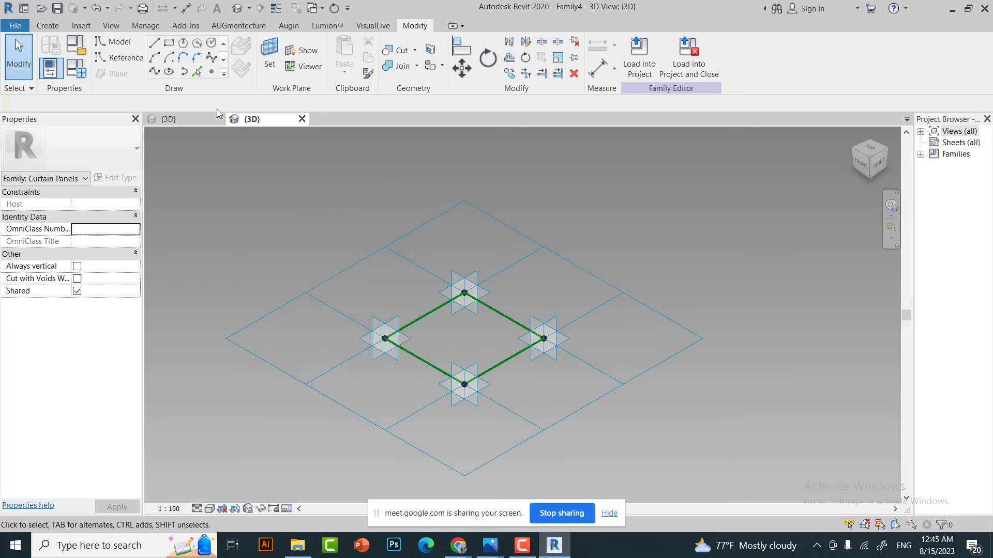
# - Set the left adaptive point's plane as the reference point work plane, then switch to Photos
pyautogui.click(211, 71)
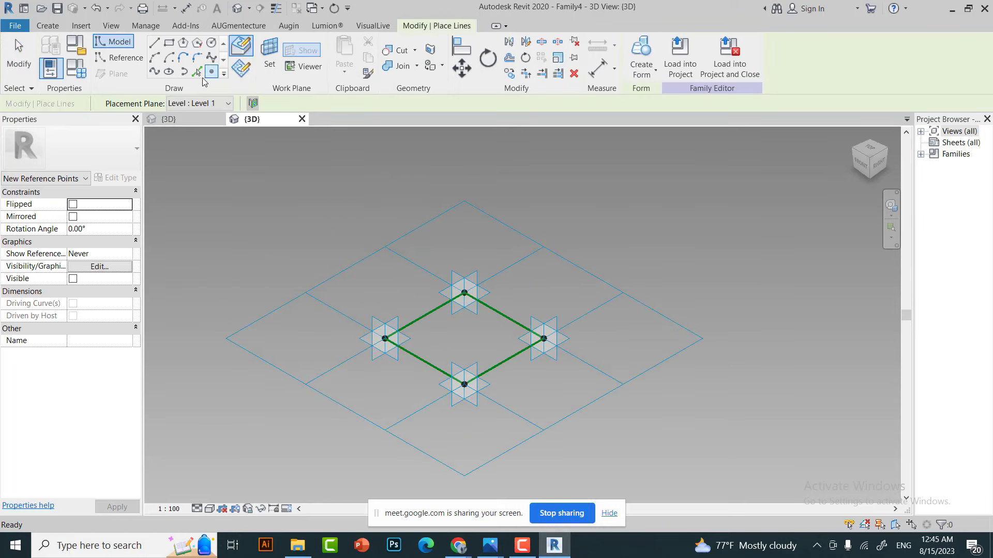
pyautogui.click(269, 57)
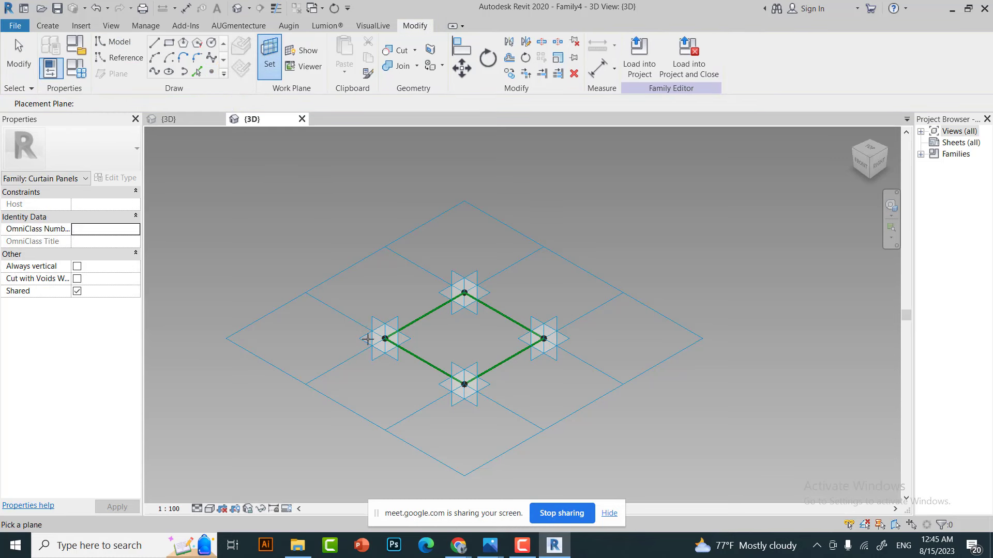
pyautogui.click(385, 338)
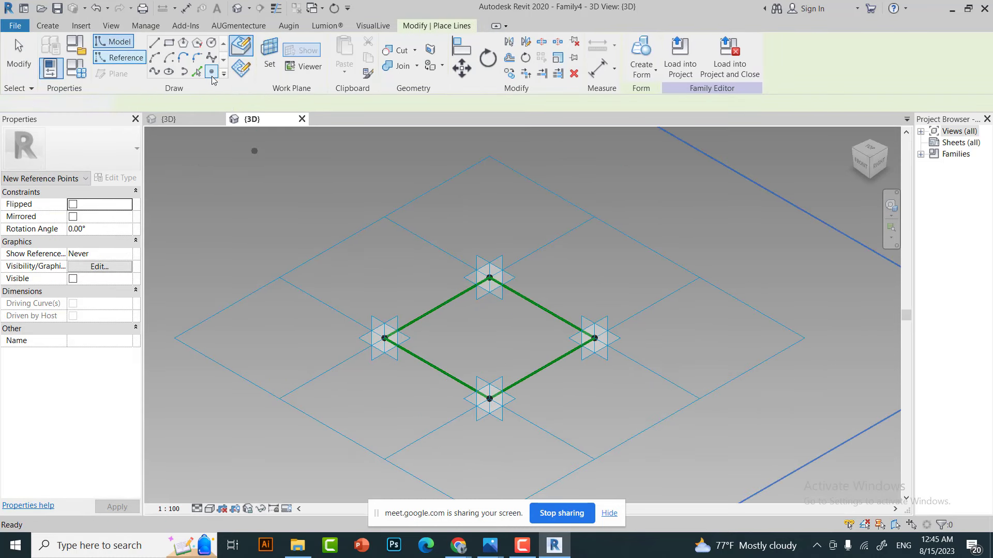
pyautogui.click(212, 72)
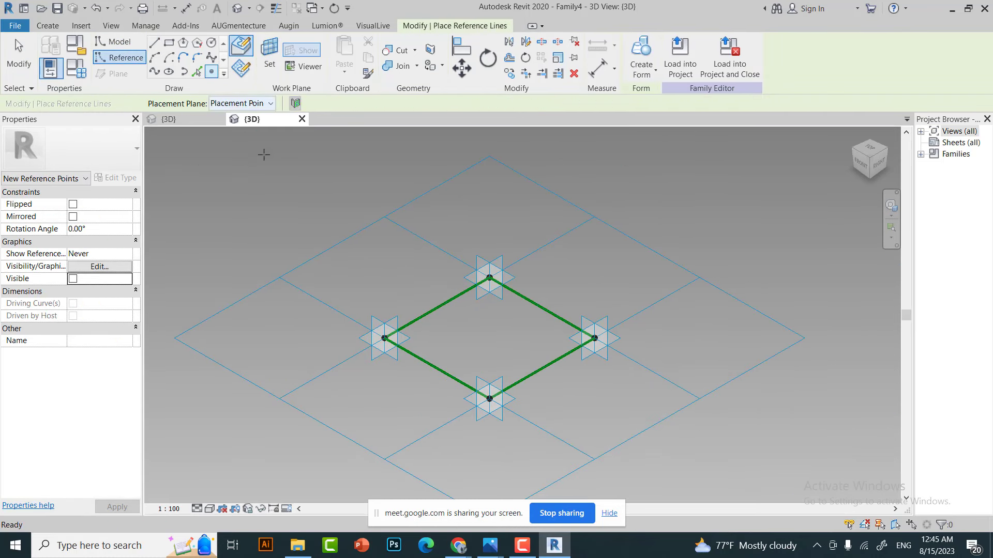
pyautogui.moveTo(489, 545)
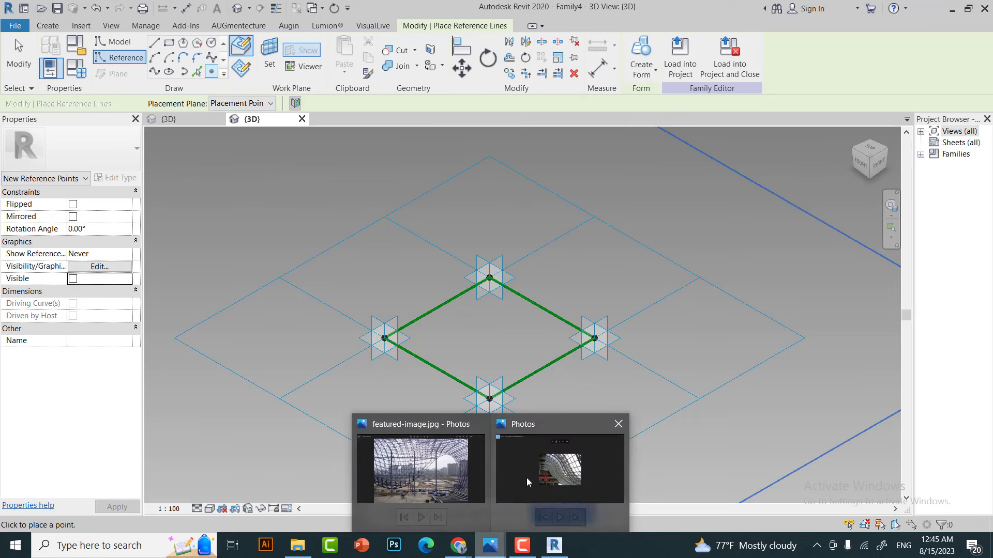
pyautogui.click(526, 478)
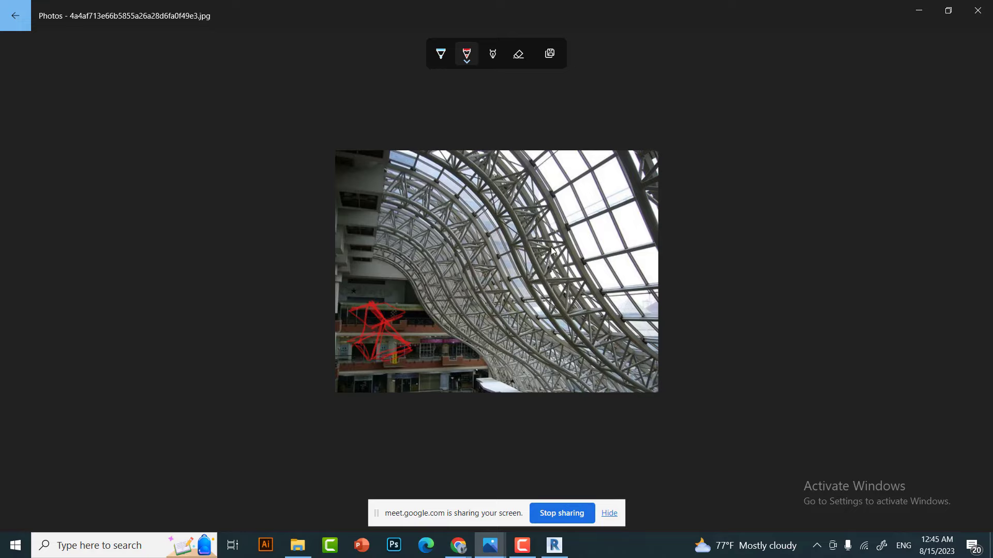
# - Trace a red triangle over one roof truss module, then return to Revit
pyautogui.moveTo(528, 240)
pyautogui.mouseDown()
pyautogui.moveTo(561, 250)
pyautogui.moveTo(564, 240)
pyautogui.moveTo(543, 274)
pyautogui.mouseUp()
pyautogui.moveTo(563, 228); pyautogui.dragTo(581, 267)
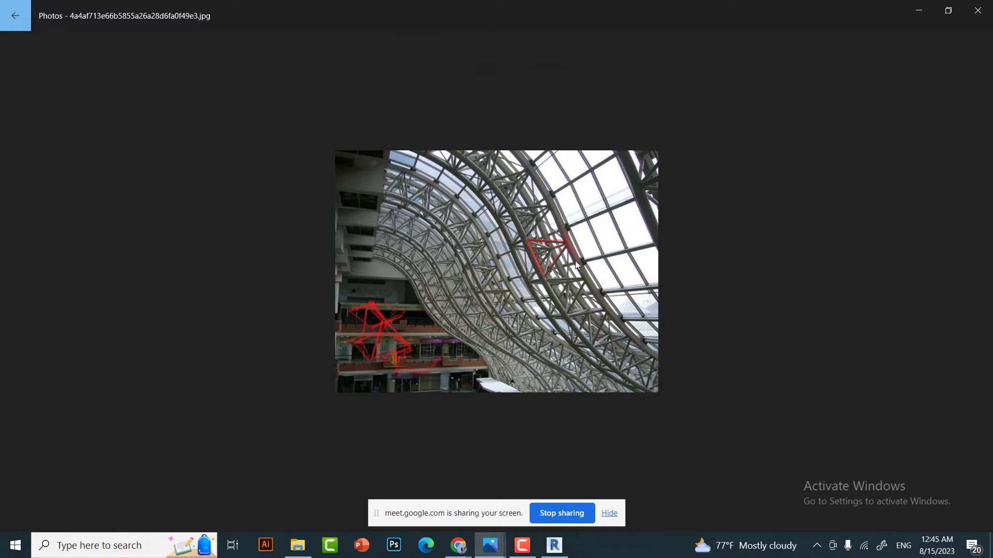
pyautogui.moveTo(400, 320); pyautogui.dragTo(448, 311)
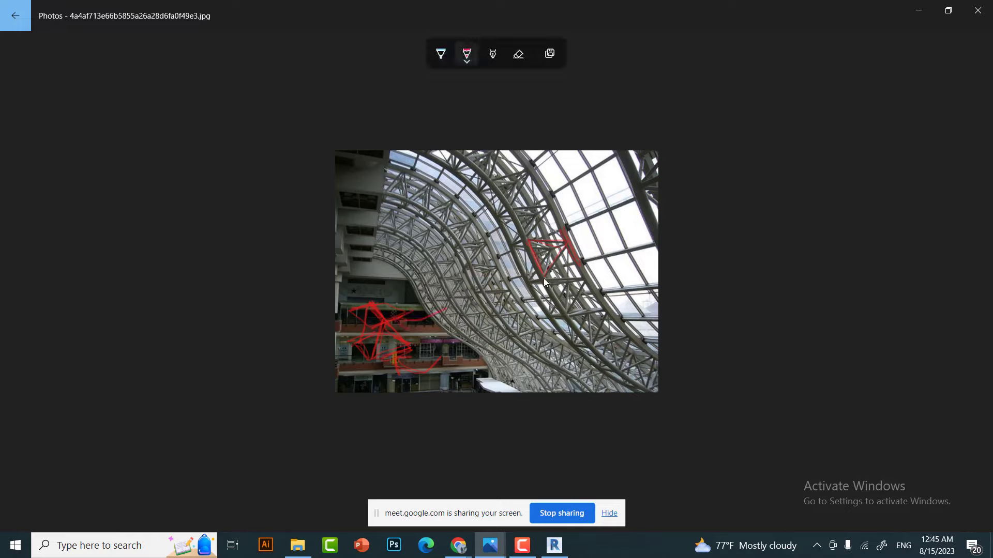
pyautogui.moveTo(545, 278)
pyautogui.mouseDown()
pyautogui.moveTo(564, 246)
pyautogui.moveTo(529, 240)
pyautogui.mouseUp()
pyautogui.click(567, 555)
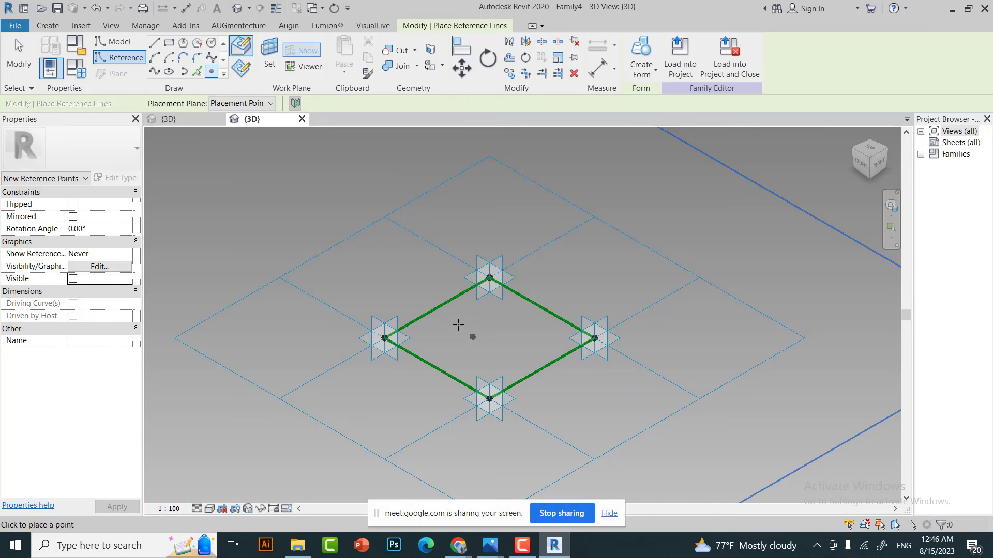
# - Host reference point placement on the left adaptive point's work plane
pyautogui.click(270, 56)
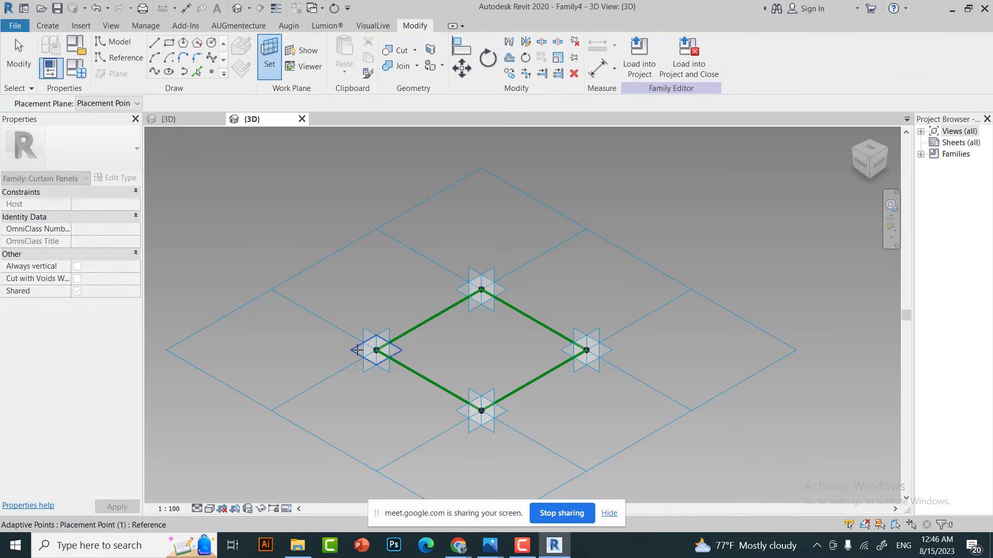
pyautogui.click(376, 350)
pyautogui.click(241, 69)
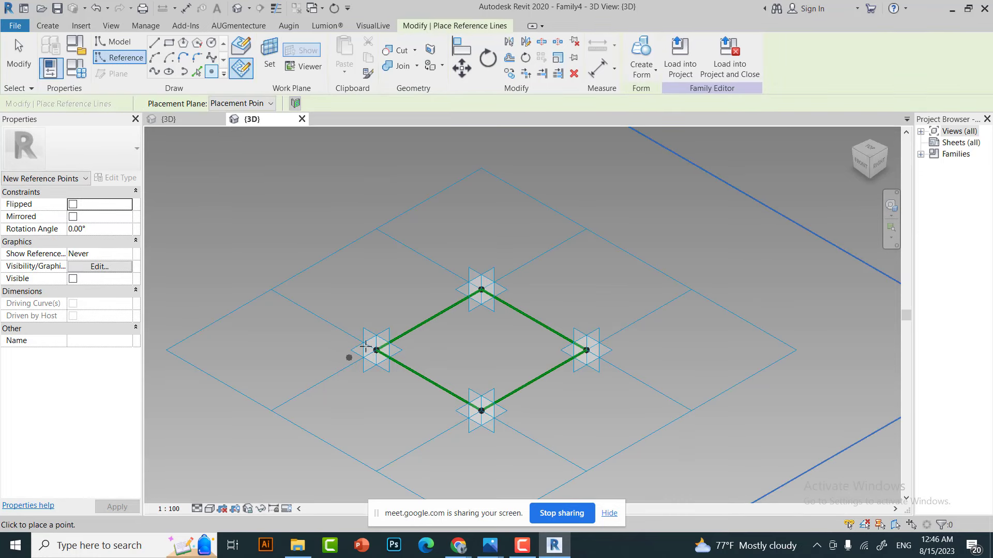
pyautogui.press('Escape')
pyautogui.press('Escape')
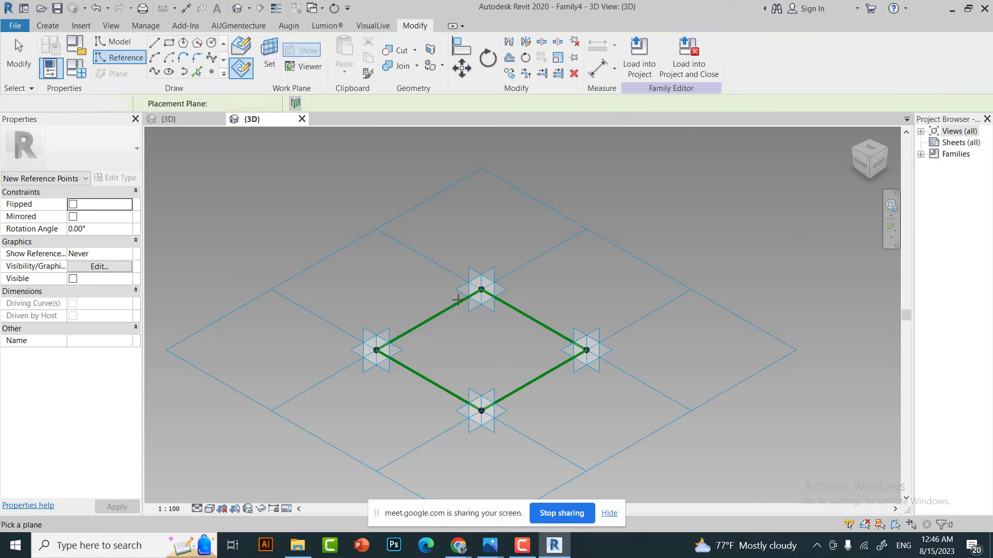
# - Set the right and bottom adaptive points' planes as work planes for further reference points
pyautogui.press('p')
pyautogui.press('t')
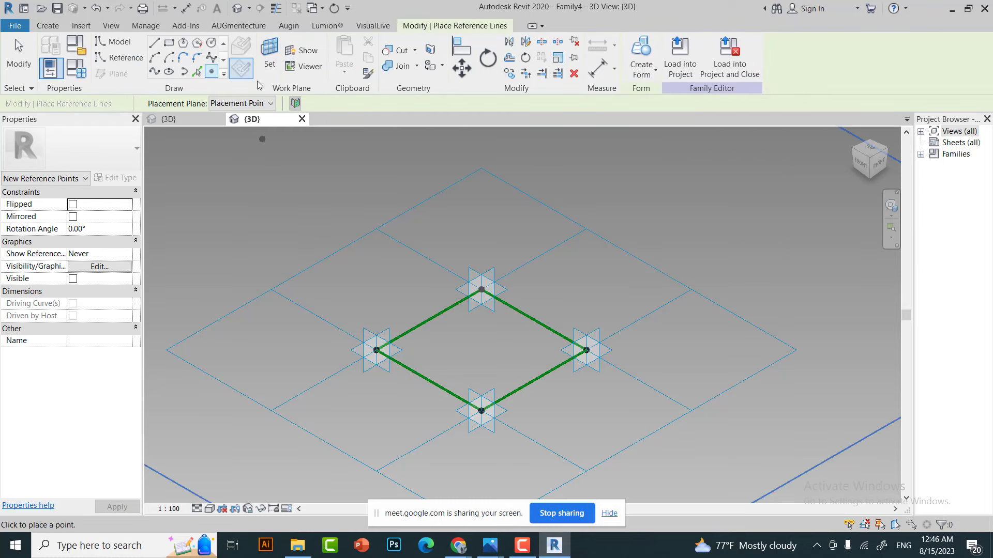
pyautogui.click(269, 57)
pyautogui.click(586, 350)
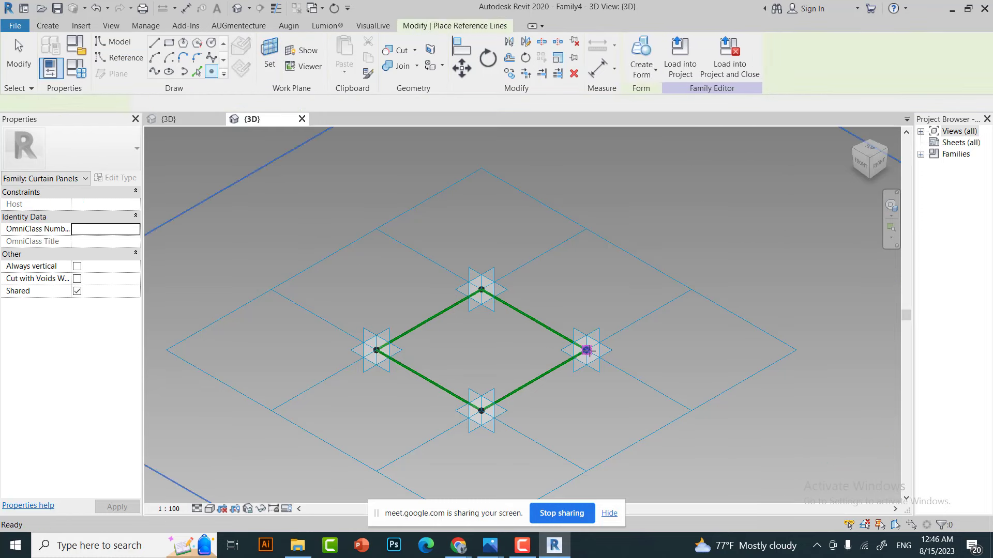
pyautogui.click(270, 63)
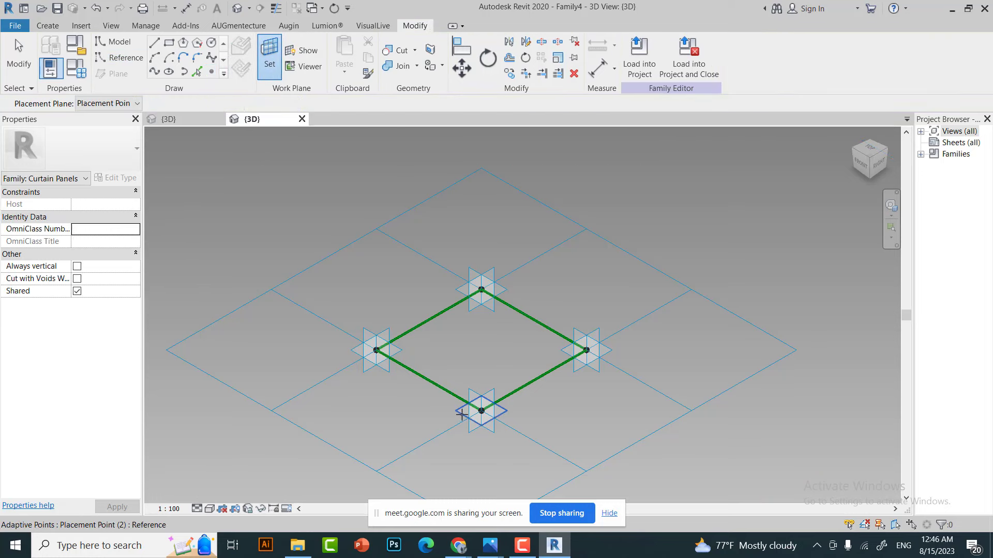
pyautogui.click(481, 410)
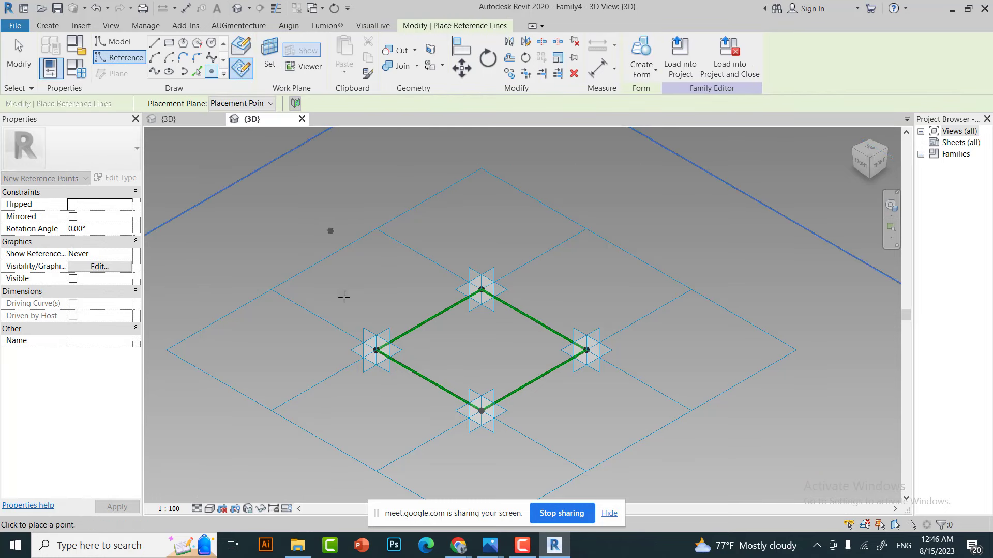
pyautogui.press('Escape')
pyautogui.press('Escape')
pyautogui.moveTo(352, 390); pyautogui.dragTo(381, 321)
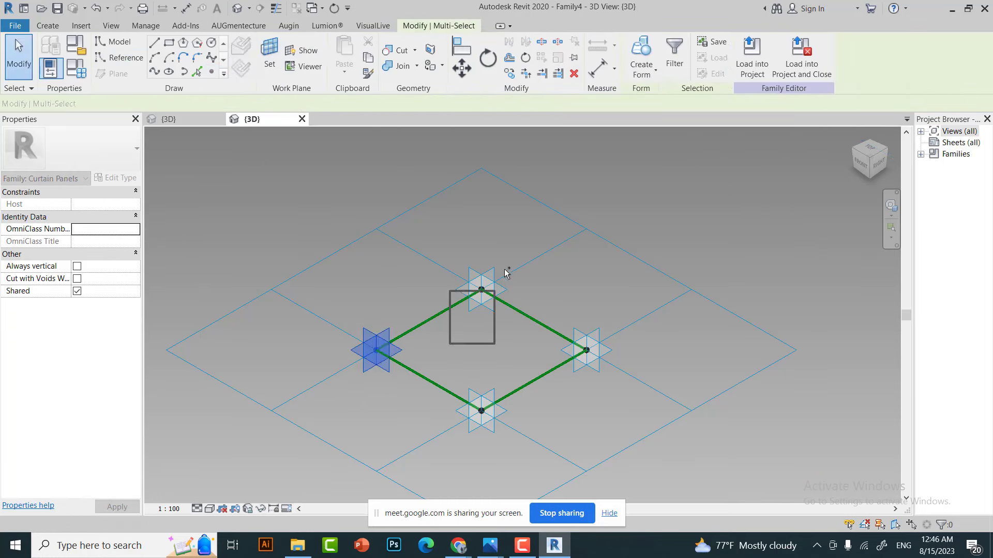
# - Filter the selection to the four reference points and set their Offset to 1.0000
pyautogui.keyDown('ctrl'); pyautogui.moveTo(448, 344); pyautogui.dragTo(506, 273); pyautogui.keyUp('ctrl')
pyautogui.keyDown('ctrl'); pyautogui.moveTo(512, 359); pyautogui.dragTo(594, 333); pyautogui.keyUp('ctrl')
pyautogui.keyDown('ctrl'); pyautogui.click(490, 406); pyautogui.keyUp('ctrl')
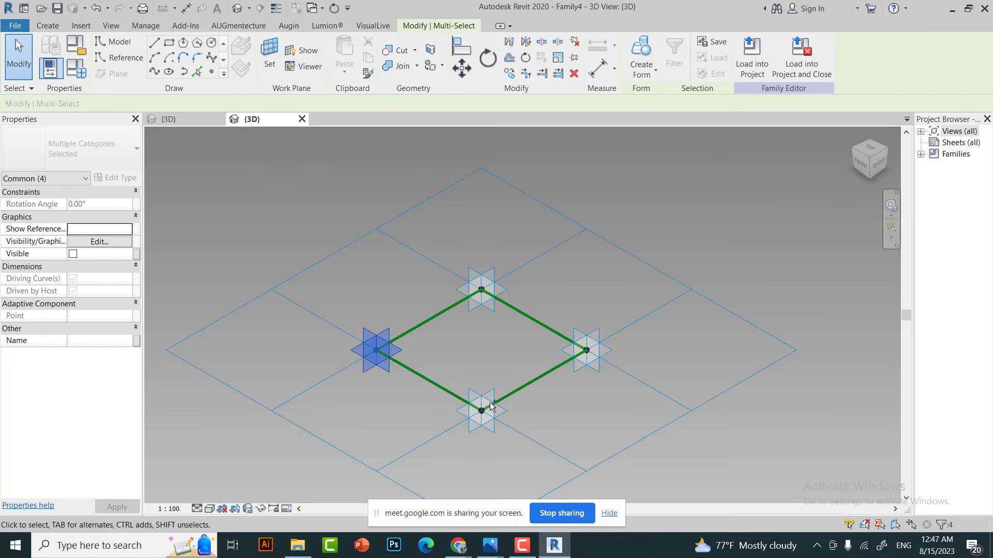
pyautogui.keyDown('ctrl'); pyautogui.click(490, 406); pyautogui.keyUp('ctrl')
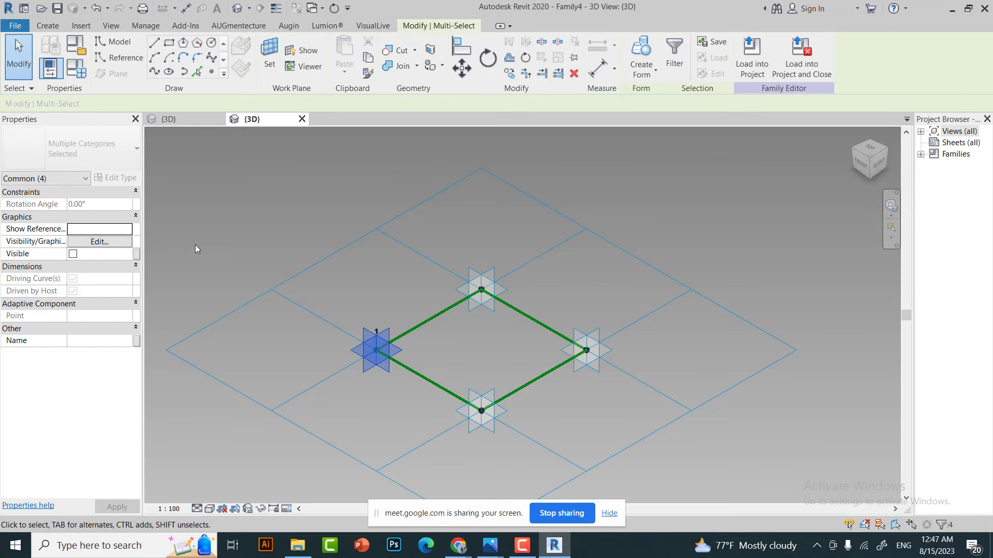
pyautogui.click(672, 61)
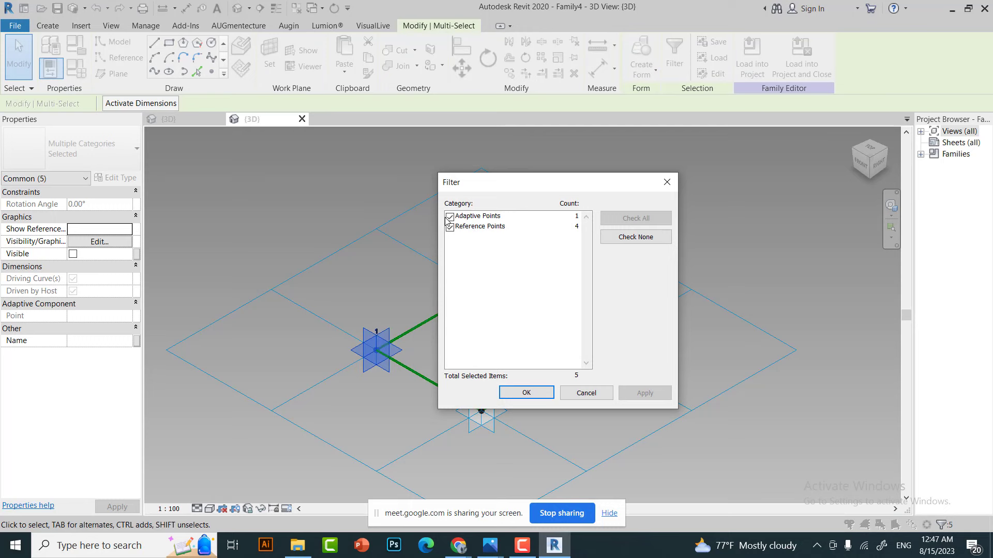
pyautogui.click(450, 227)
pyautogui.click(525, 393)
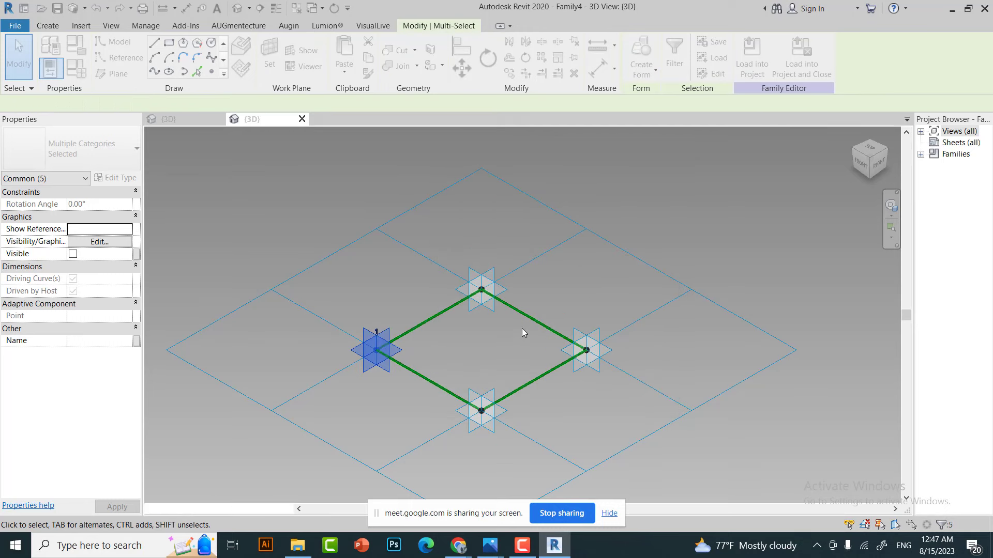
pyautogui.click(112, 341)
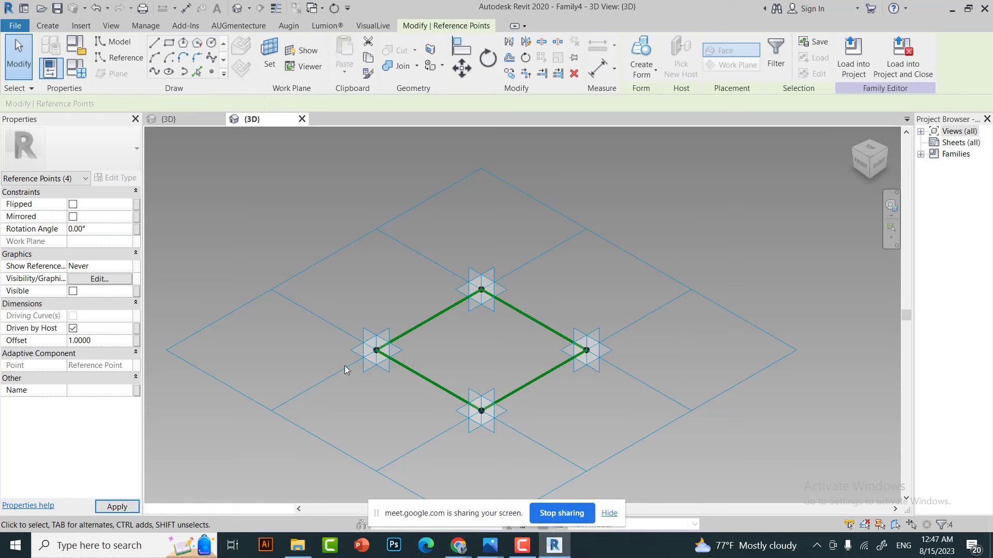
pyautogui.press('Escape')
# - Draw reference lines on face linking the raised left, top, right and centre points back to left
pyautogui.click(158, 39)
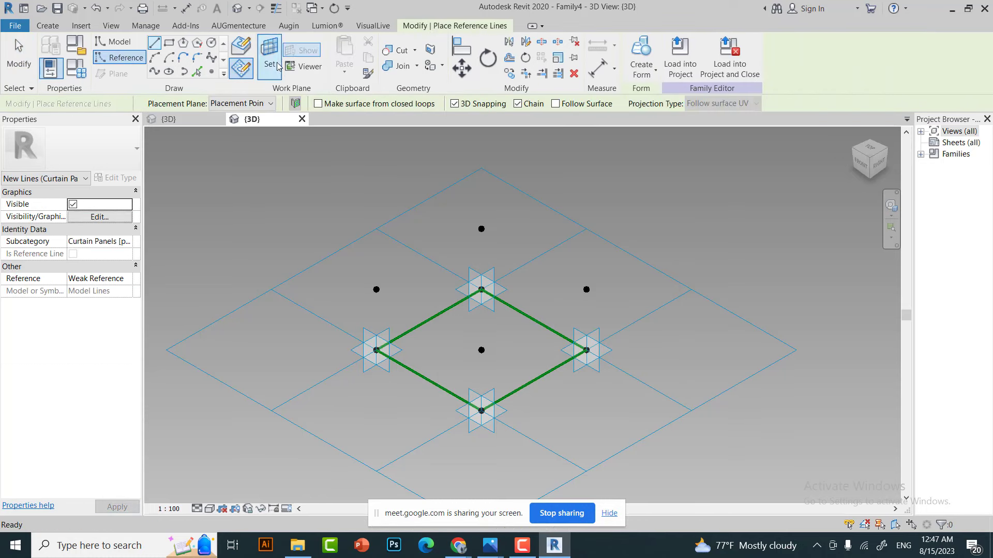
pyautogui.click(250, 52)
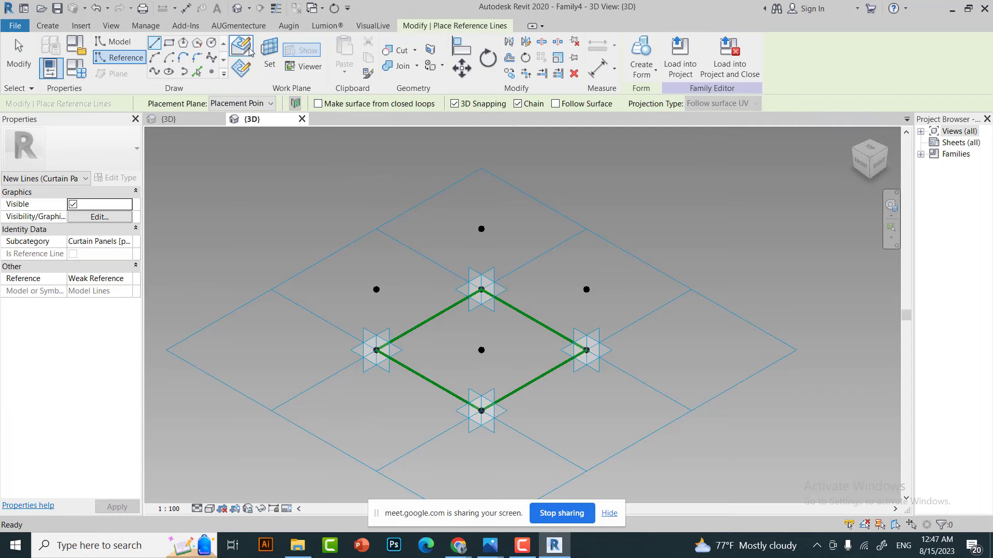
pyautogui.click(376, 290)
pyautogui.click(481, 229)
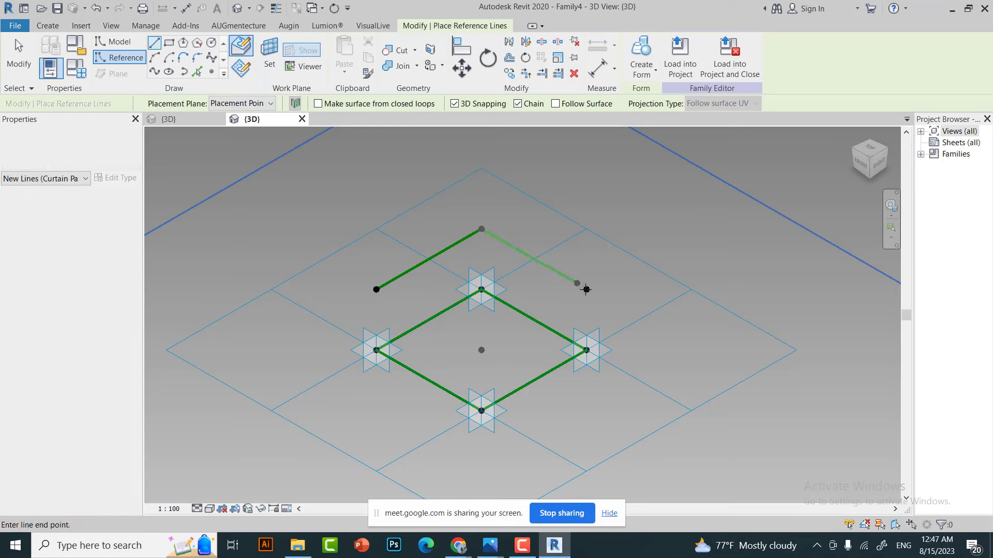
pyautogui.click(593, 292)
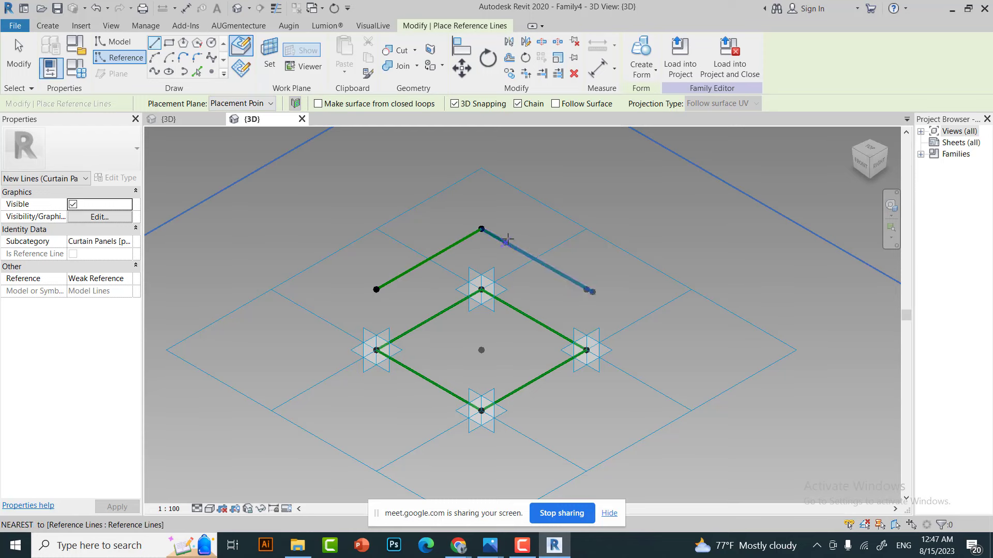
pyautogui.hotkey('ctrl', 'z')
pyautogui.click(481, 229)
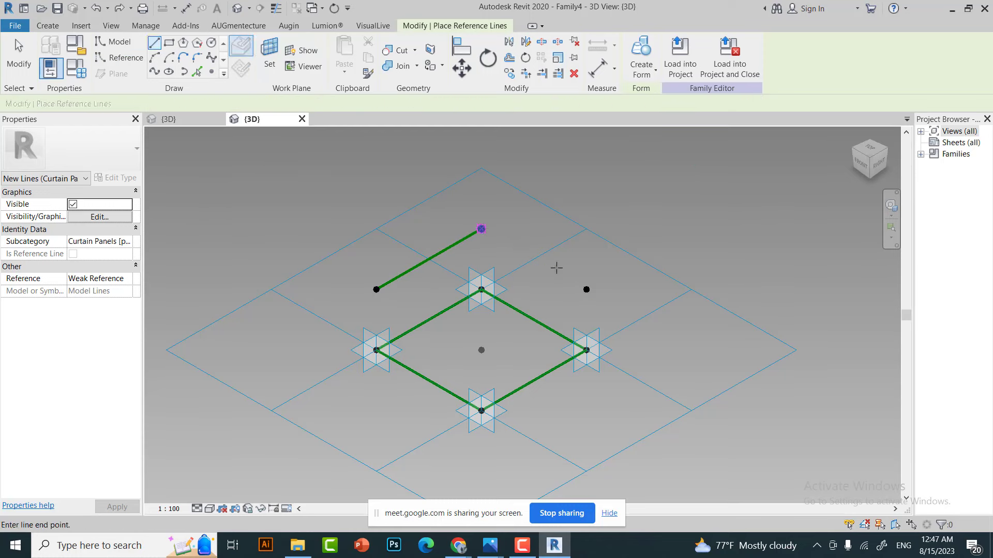
pyautogui.click(587, 289)
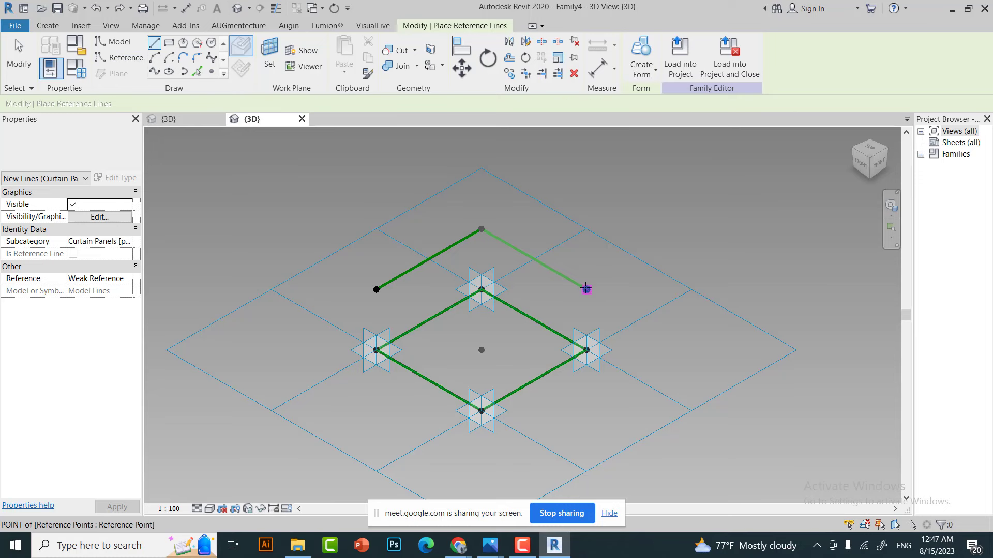
pyautogui.click(481, 350)
pyautogui.click(412, 327)
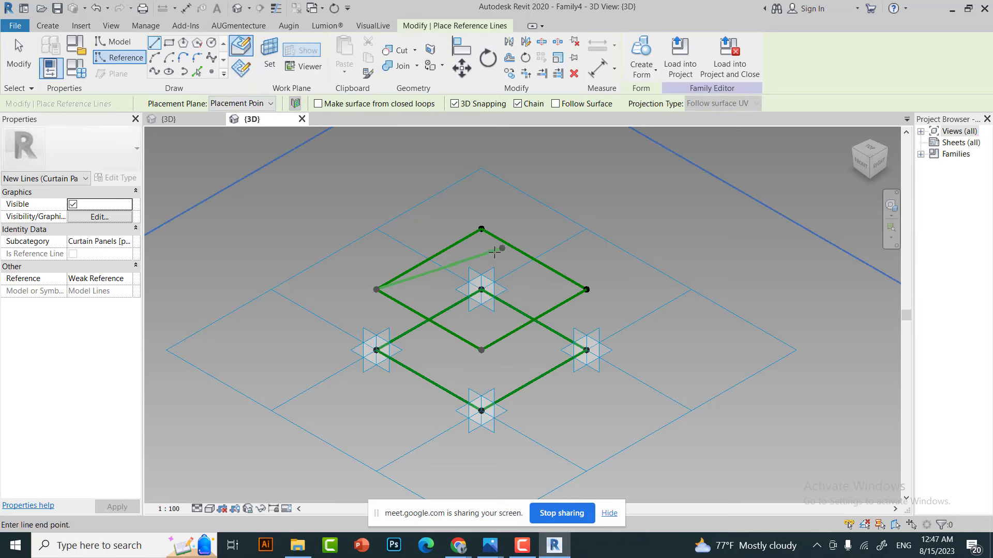
pyautogui.press('Escape')
pyautogui.press('Escape')
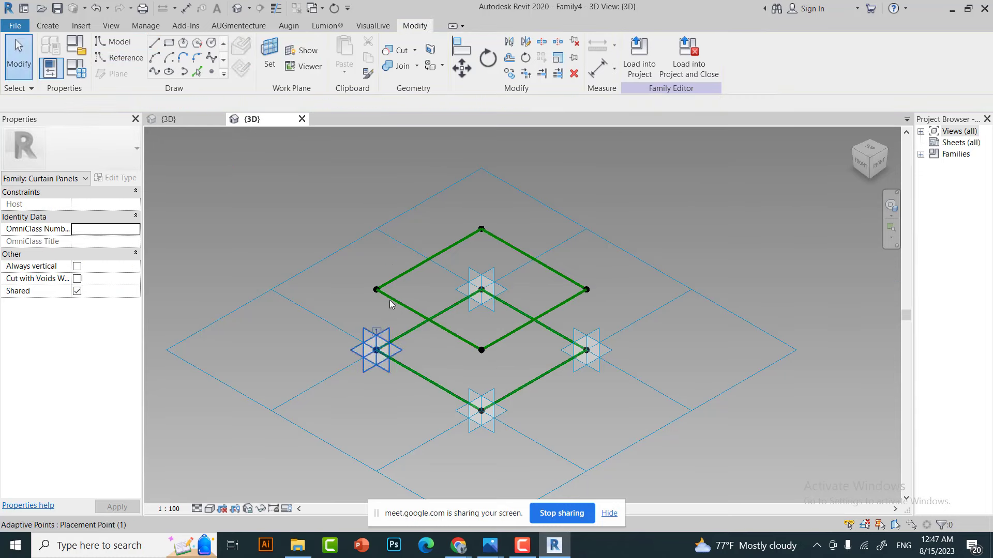
pyautogui.scroll(1, 370, 261)
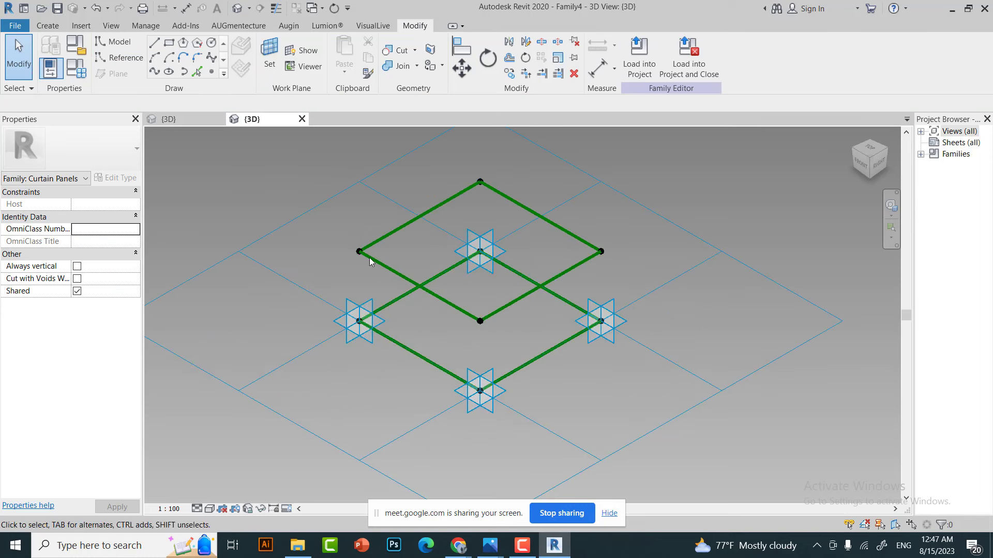
# - Draw the first reference-line brace: left adaptive point, up to the square edge midpoint, down to the front point
pyautogui.click(154, 43)
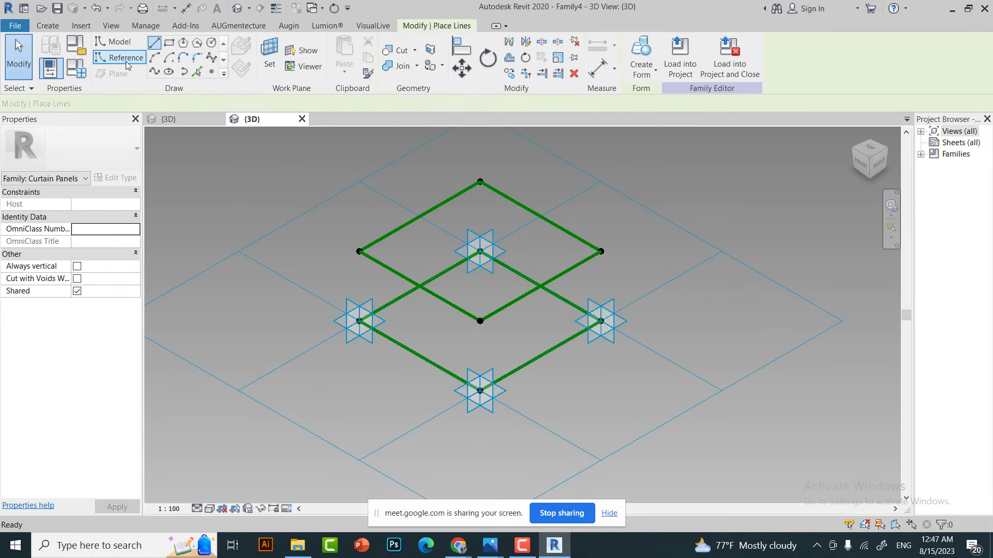
pyautogui.click(120, 57)
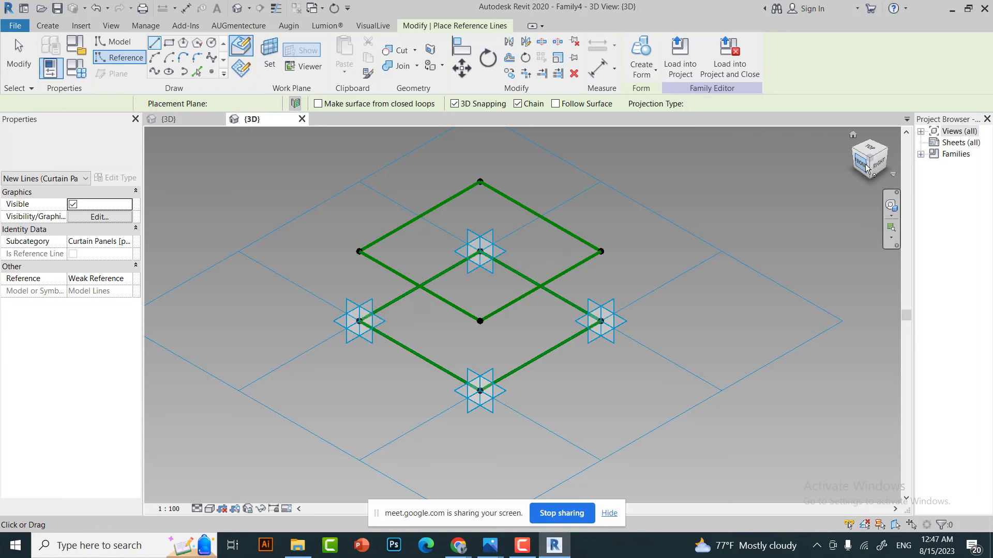
pyautogui.moveTo(866, 168); pyautogui.dragTo(848, 170)
pyautogui.press('Escape')
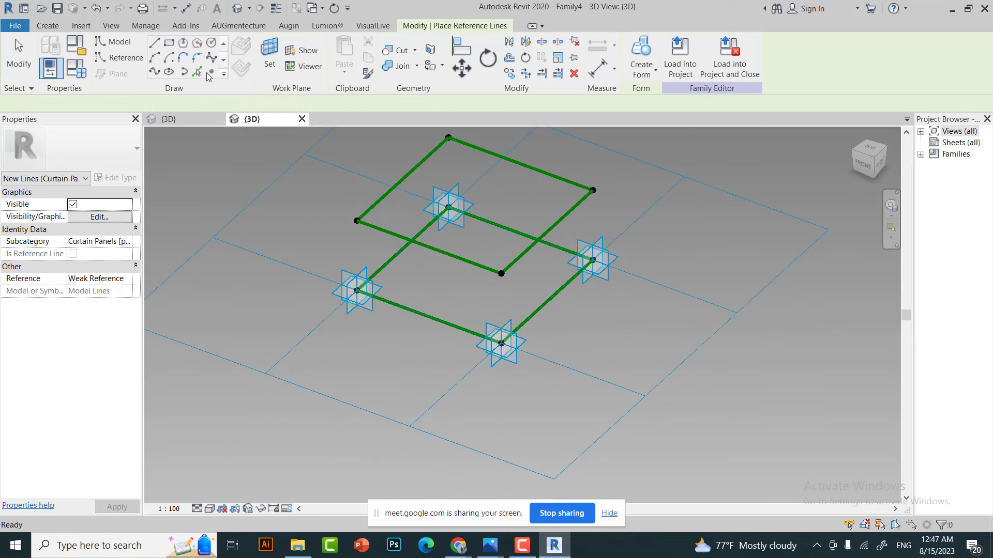
pyautogui.click(356, 291)
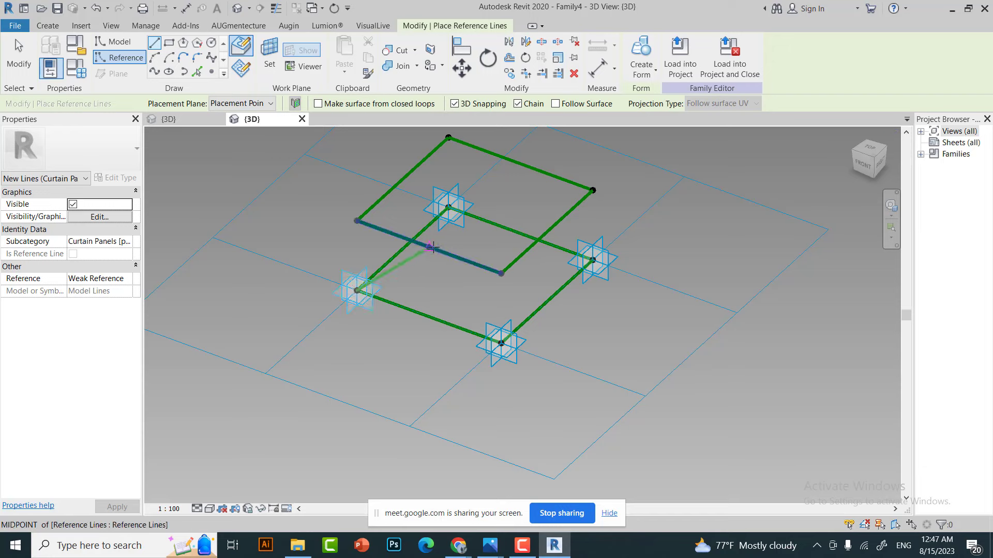
pyautogui.click(430, 247)
pyautogui.click(501, 343)
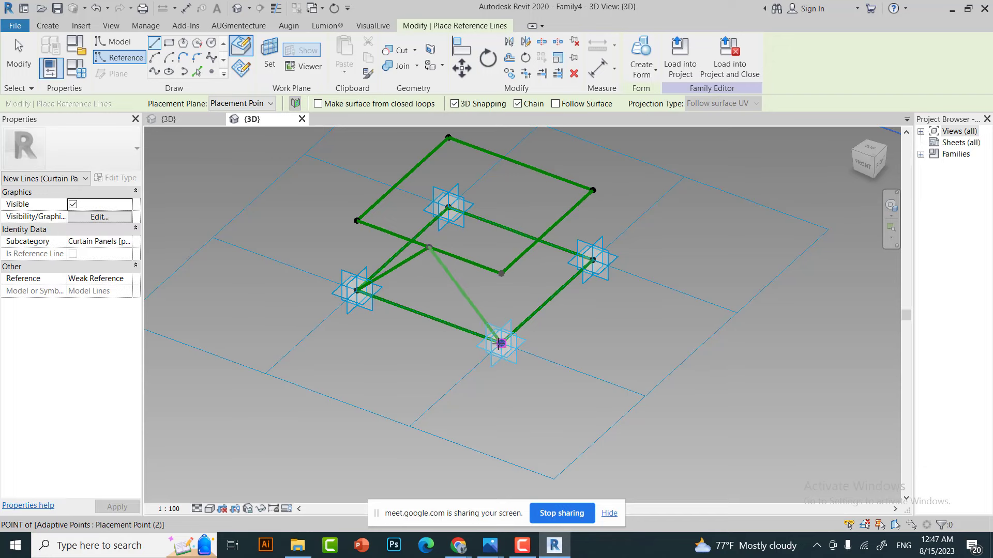
# - Draw the second brace from the back adaptive point via the top edge midpoint to the right point
pyautogui.click(448, 208)
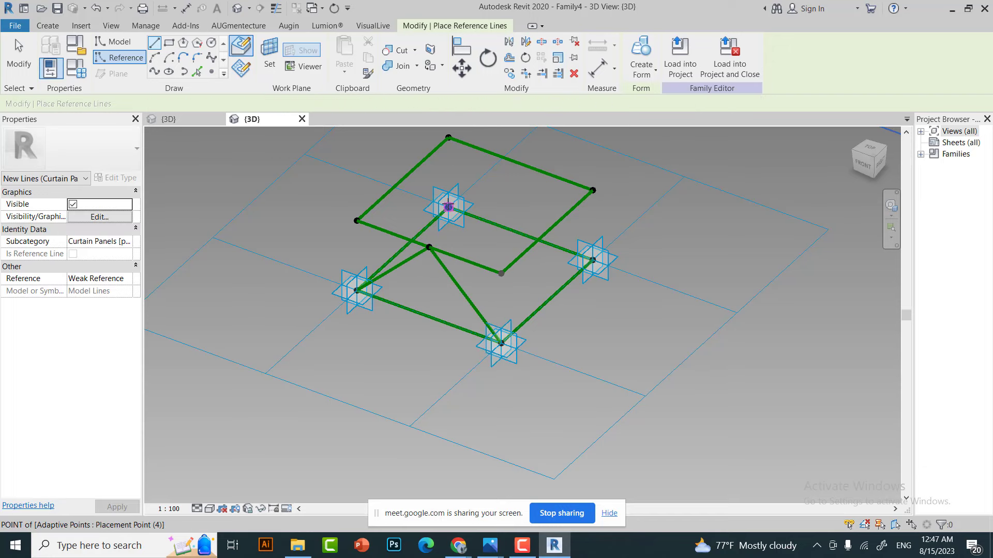
pyautogui.click(520, 163)
pyautogui.click(592, 260)
pyautogui.press('Escape')
pyautogui.press('Escape')
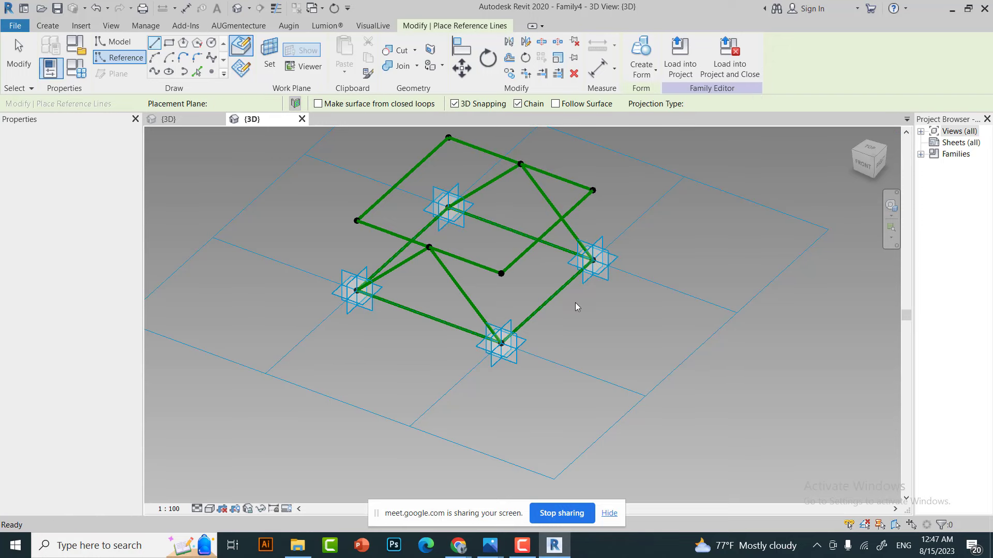
pyautogui.press('Escape')
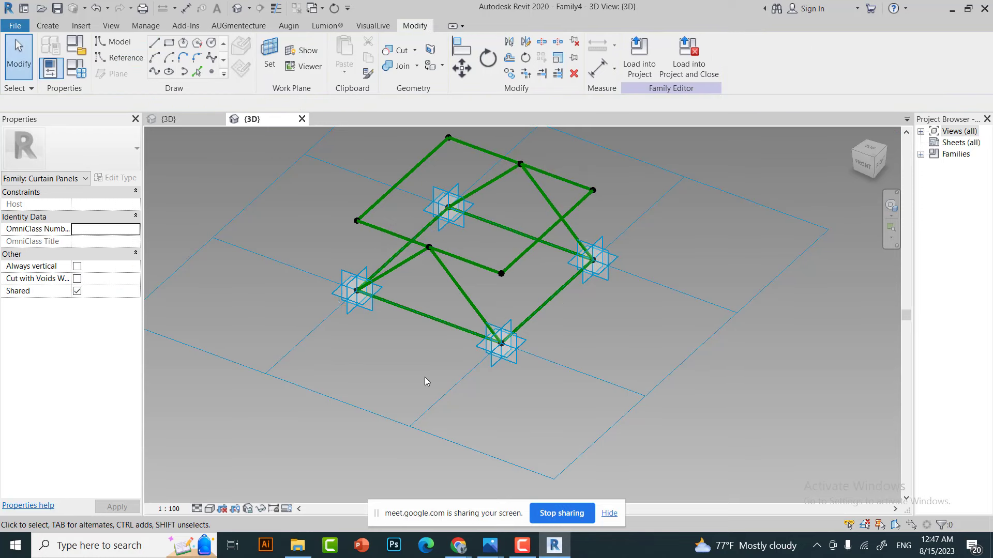
# - Discard a stray model line and draw a reference line from the front brace apex to the back apex
pyautogui.scroll(-1, 425, 382)
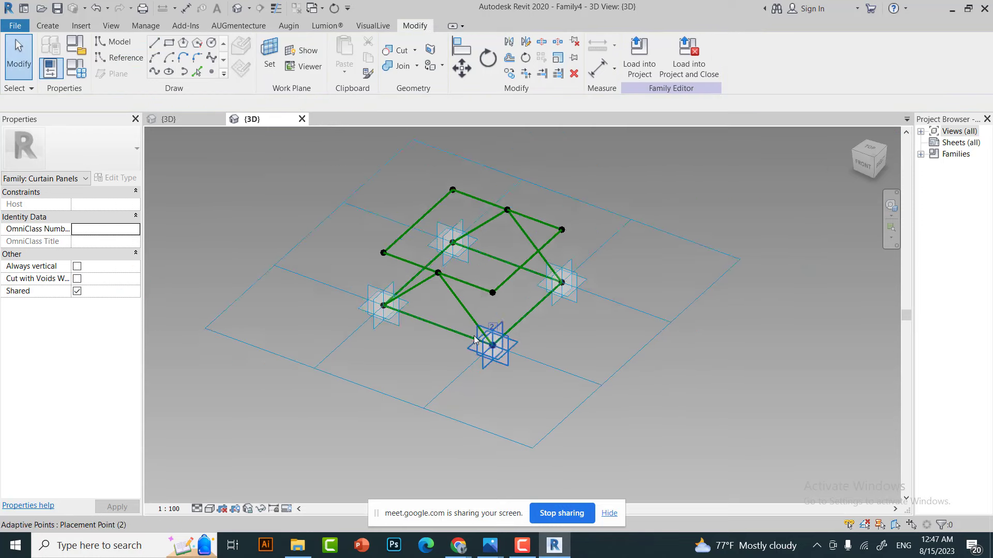
pyautogui.click(156, 46)
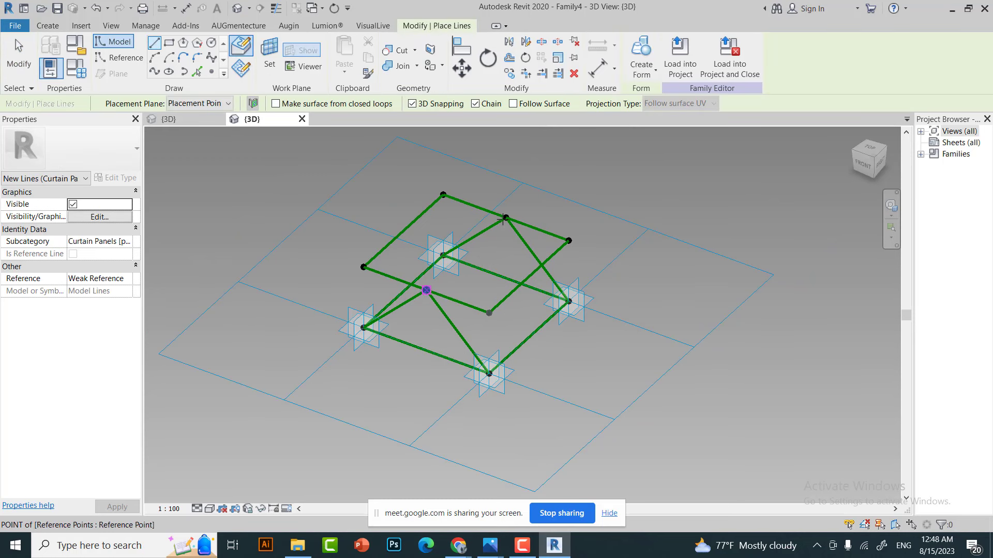
pyautogui.click(506, 217)
pyautogui.press('Escape')
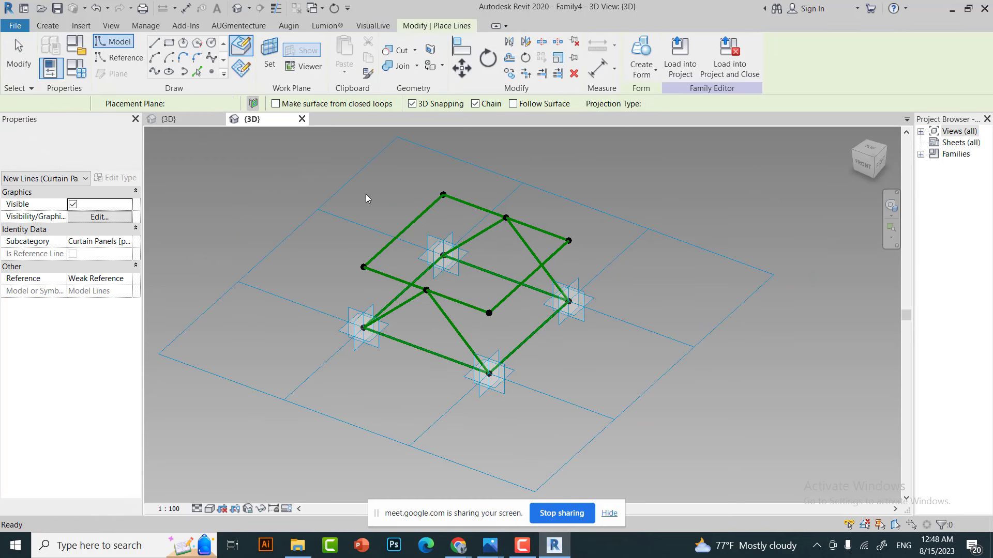
pyautogui.click(120, 57)
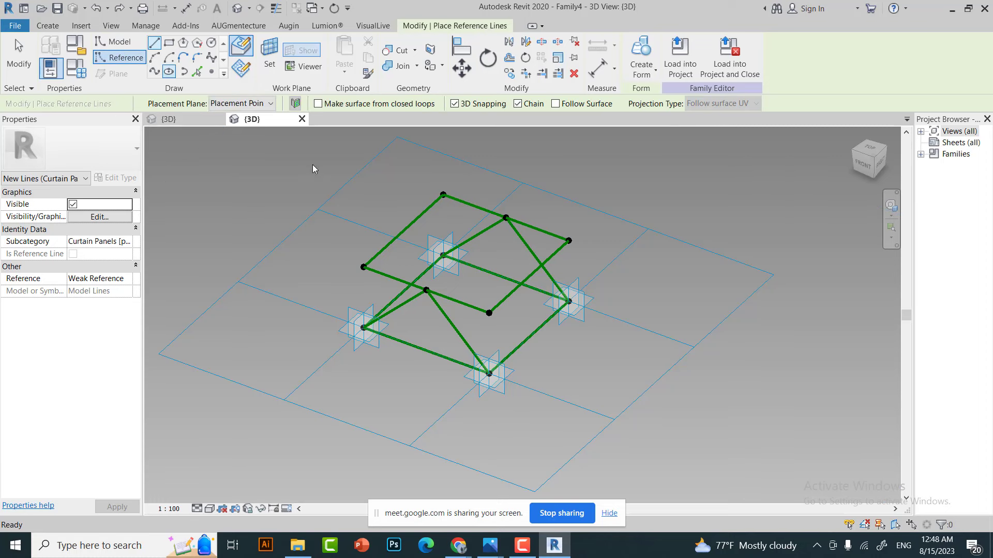
pyautogui.click(426, 290)
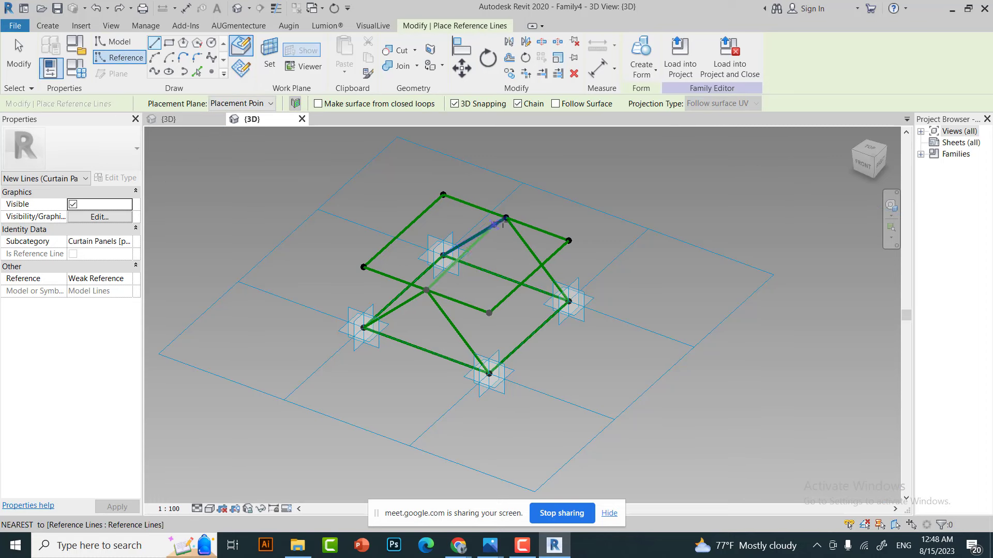
pyautogui.click(506, 218)
pyautogui.press('Escape')
pyautogui.press('Escape')
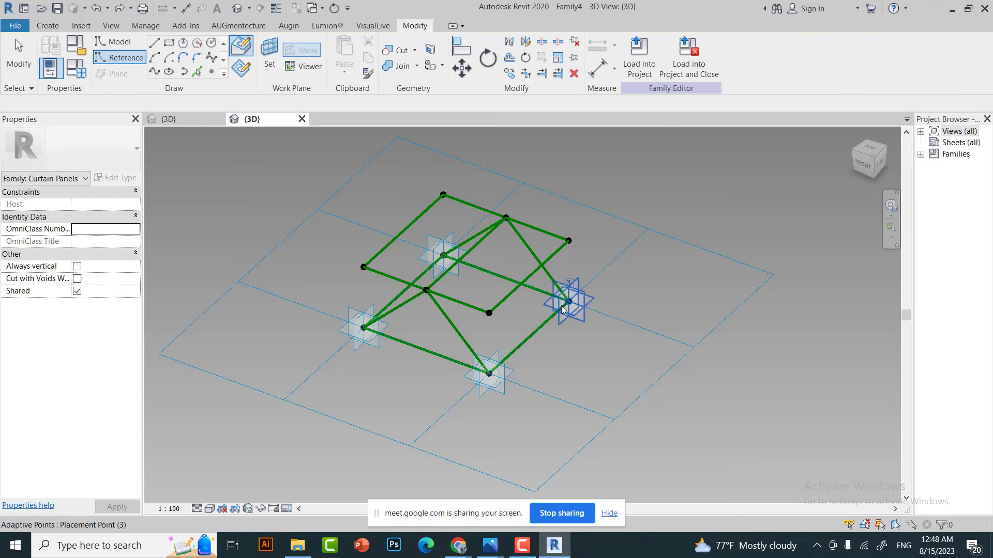
pyautogui.moveTo(490, 374); pyautogui.dragTo(487, 469)
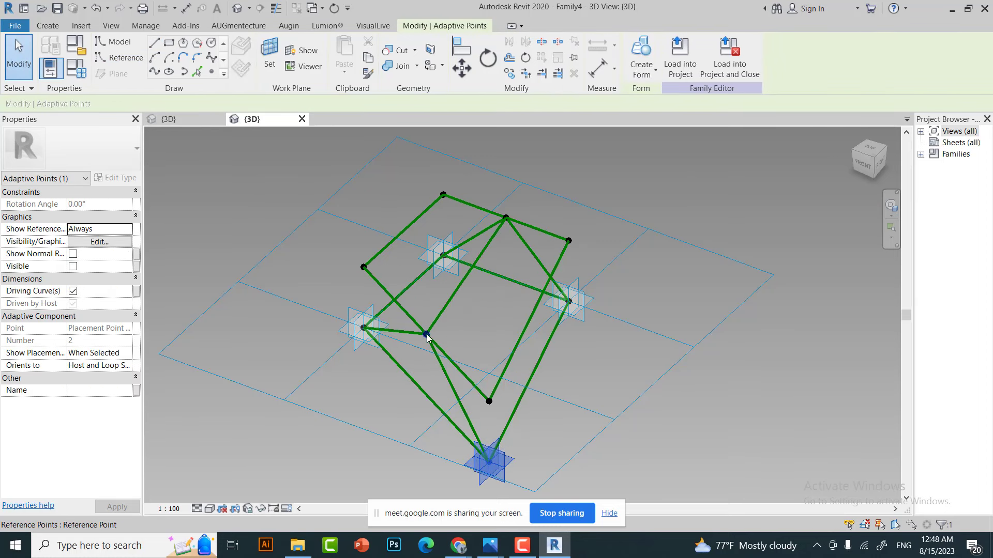
pyautogui.click(393, 330)
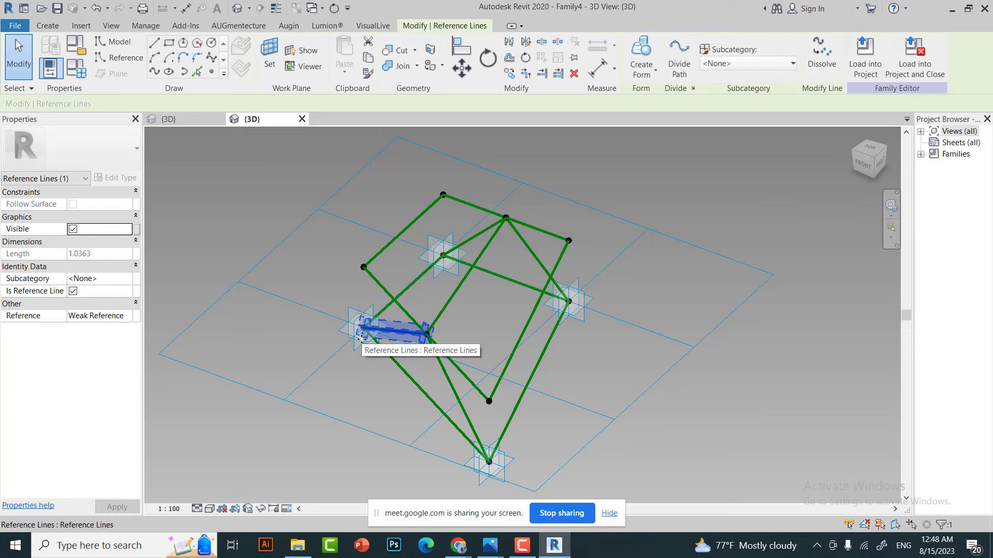
pyautogui.click(363, 327)
pyautogui.moveTo(363, 327); pyautogui.dragTo(357, 223)
pyautogui.click(589, 335)
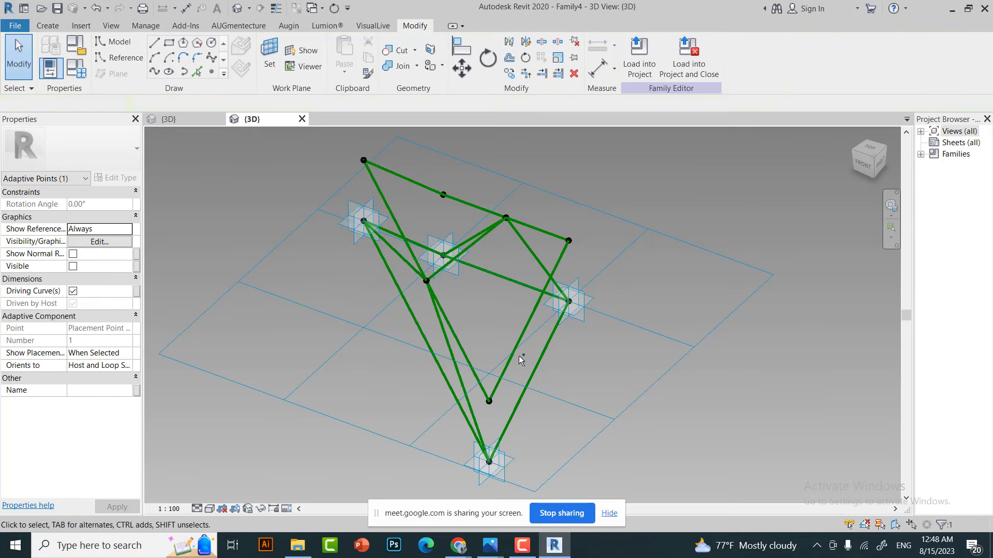
pyautogui.hotkey('ctrl', 'z')
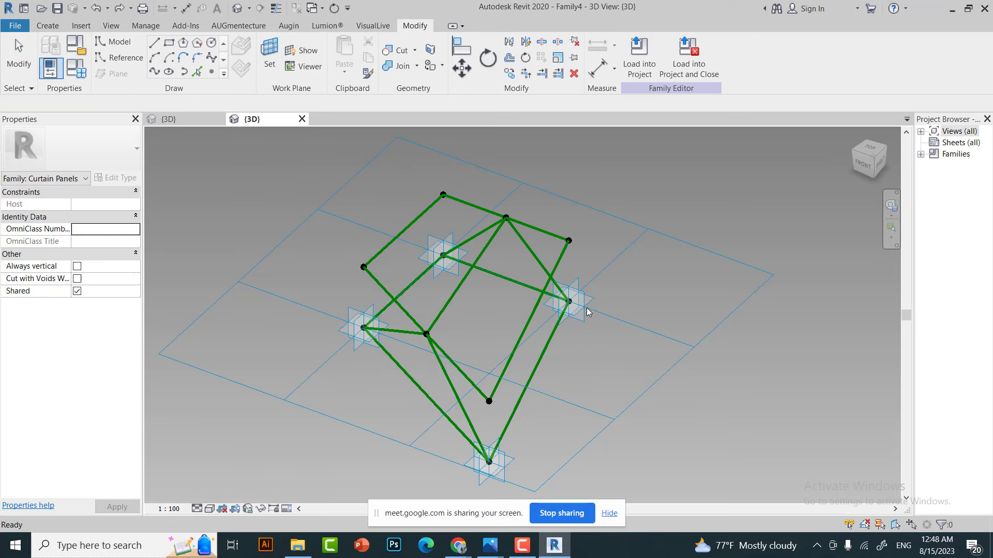
pyautogui.hotkey('ctrl', 'z')
pyautogui.moveTo(573, 305); pyautogui.dragTo(587, 421)
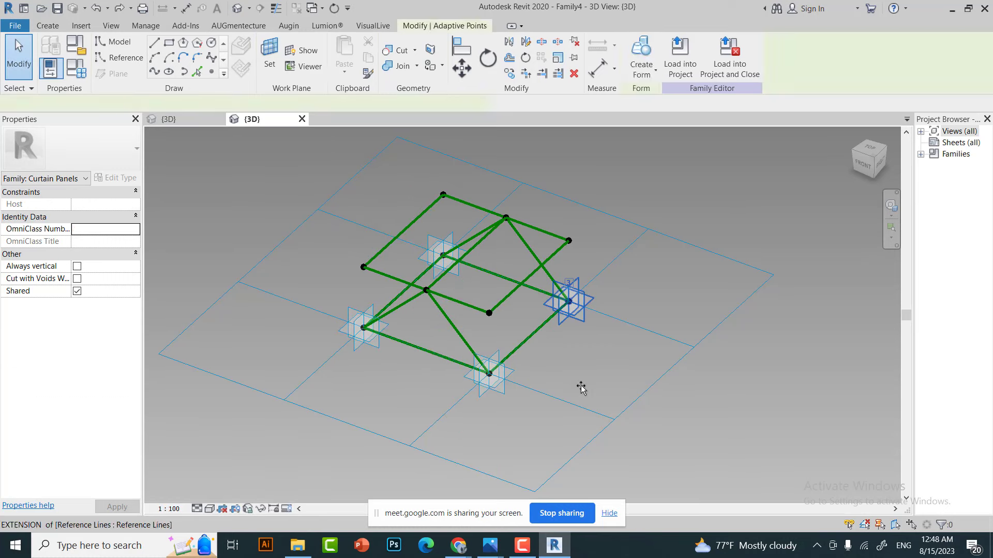
pyautogui.hotkey('ctrl', 'z')
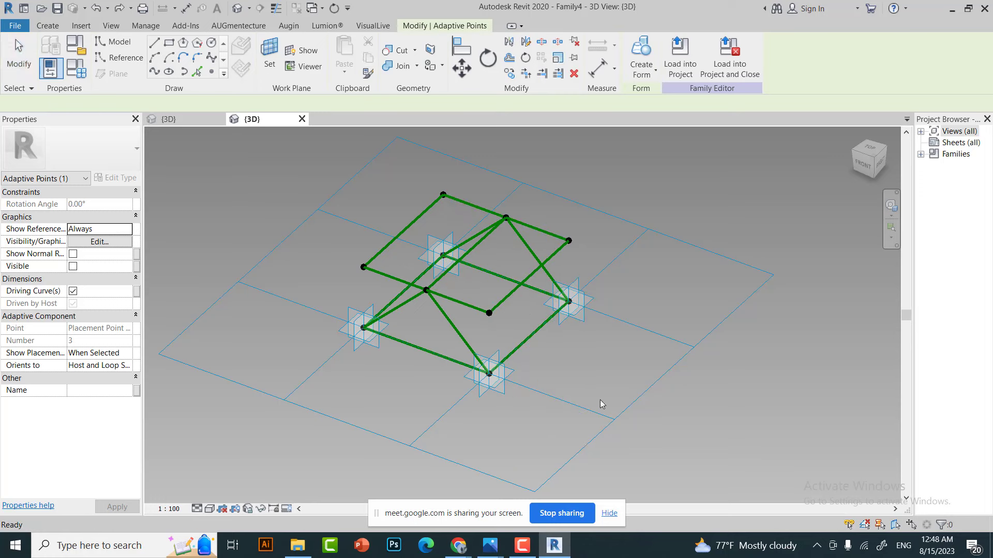
pyautogui.click(584, 310)
pyautogui.moveTo(570, 302)
pyautogui.mouseDown()
pyautogui.moveTo(587, 373)
pyautogui.moveTo(587, 327)
pyautogui.mouseUp()
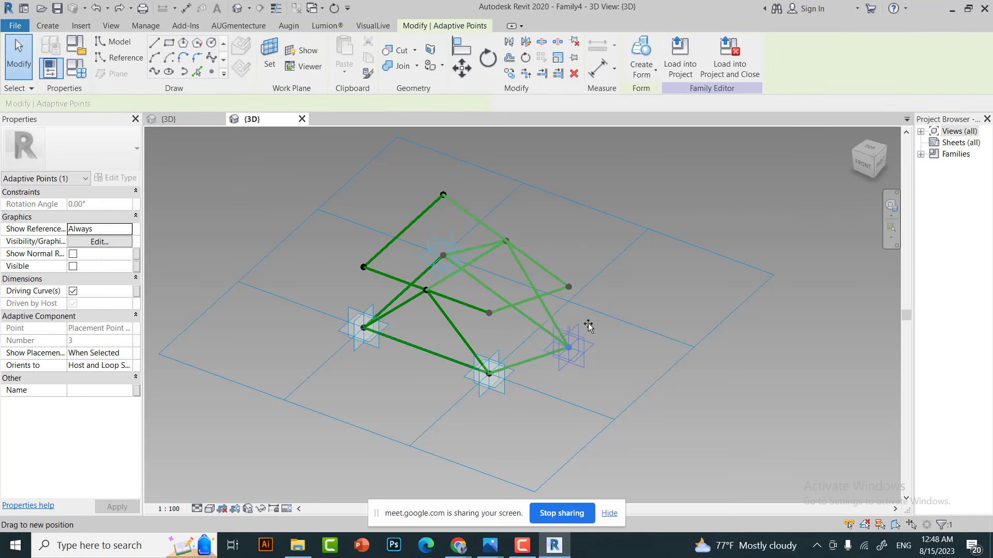
pyautogui.hotkey('ctrl', 'z')
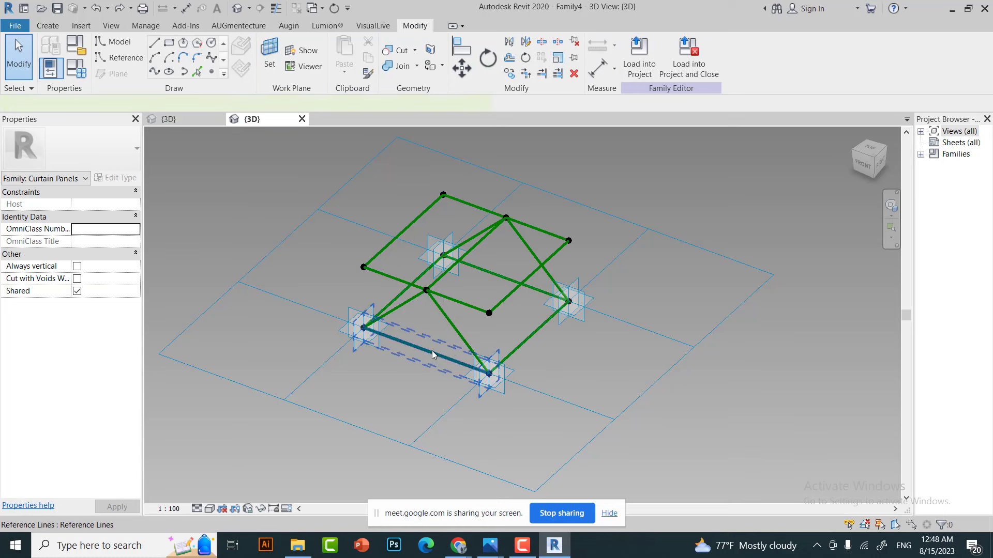
# - Select the front, middle, top and remaining parallel reference lines individually and isolate them in the 3D view
pyautogui.click(432, 354)
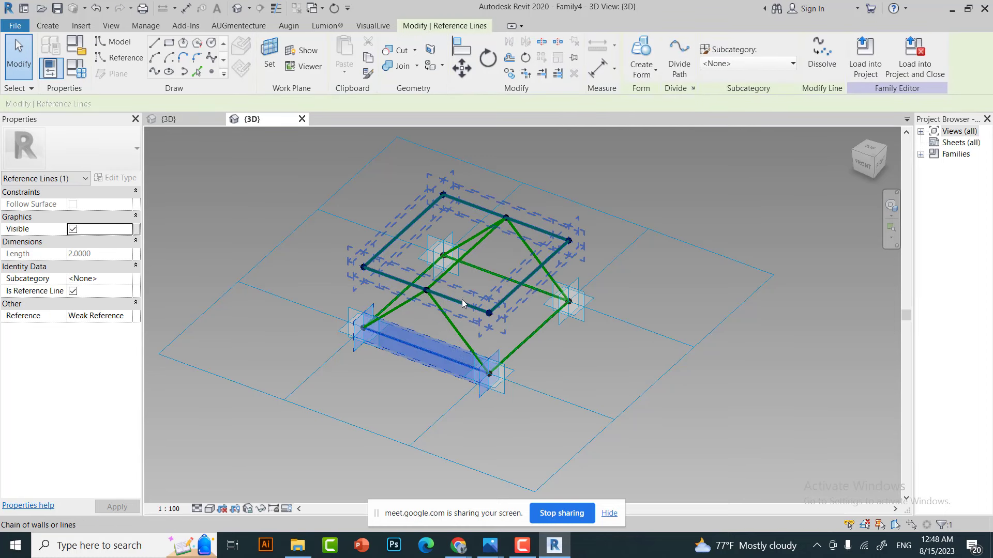
pyautogui.press('Tab')
pyautogui.keyDown('ctrl'); pyautogui.click(463, 303); pyautogui.keyUp('ctrl')
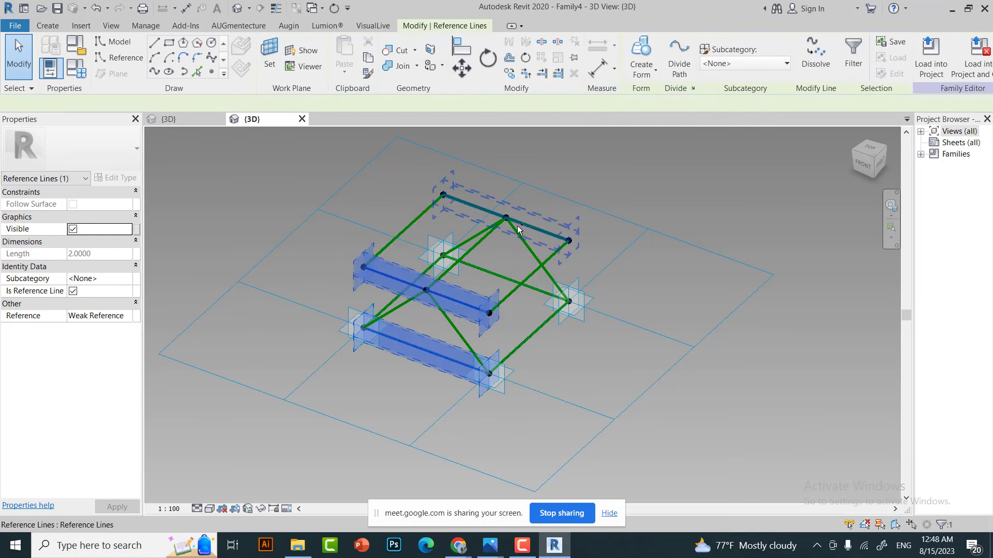
pyautogui.keyDown('ctrl'); pyautogui.click(527, 227); pyautogui.keyUp('ctrl')
pyautogui.keyDown('ctrl'); pyautogui.click(538, 291); pyautogui.keyUp('ctrl')
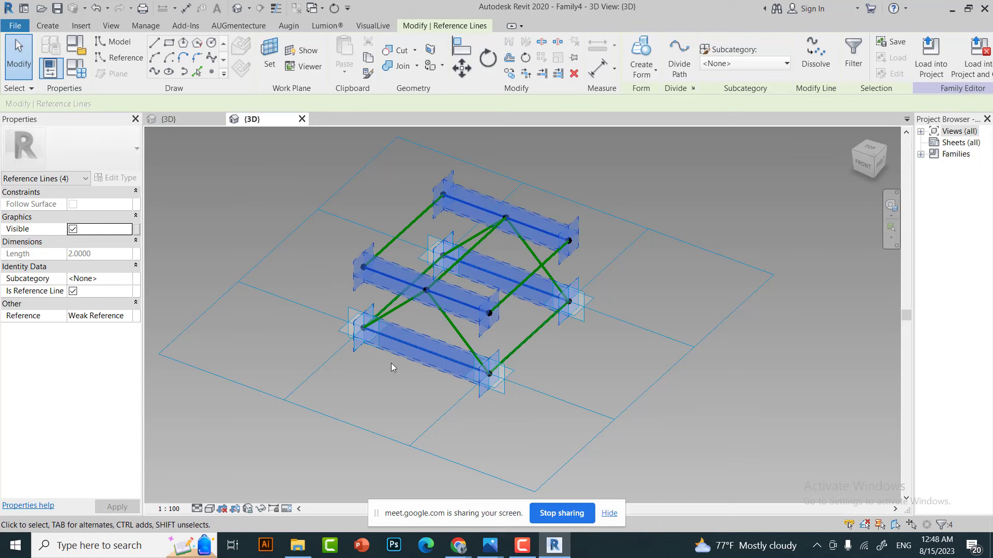
pyautogui.click(261, 512)
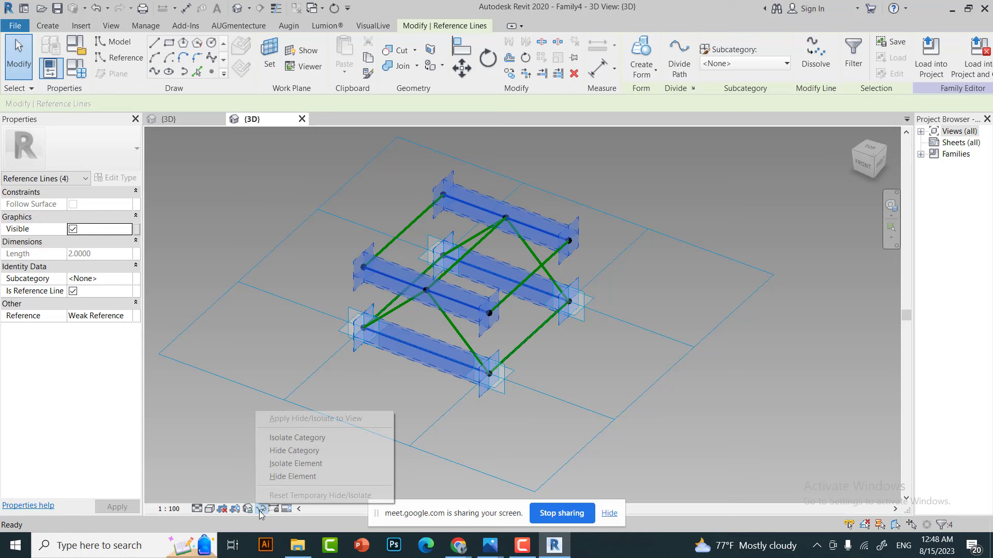
pyautogui.click(291, 467)
pyautogui.click(521, 419)
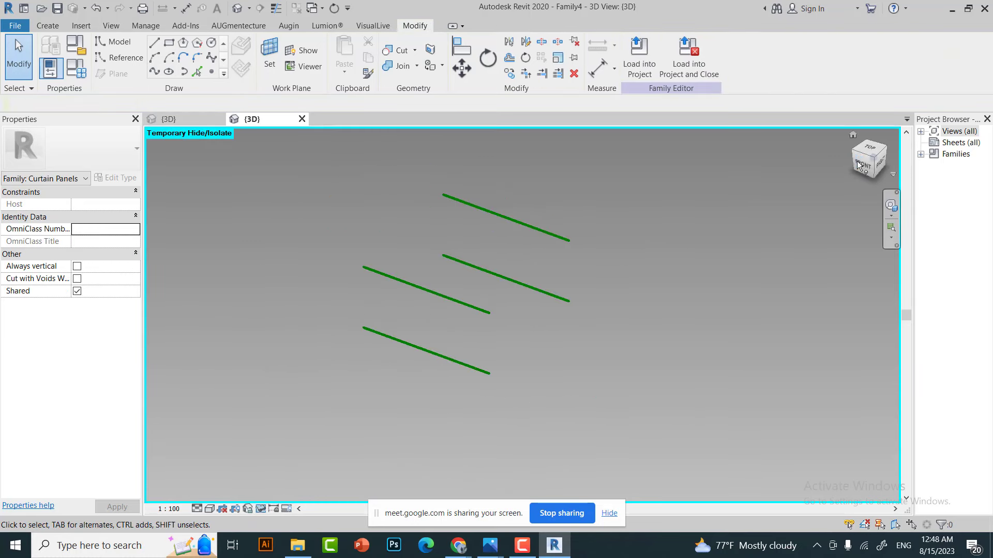
# - Place reference points on the middle-left, middle-right and top-right parallel lines
pyautogui.click(874, 155)
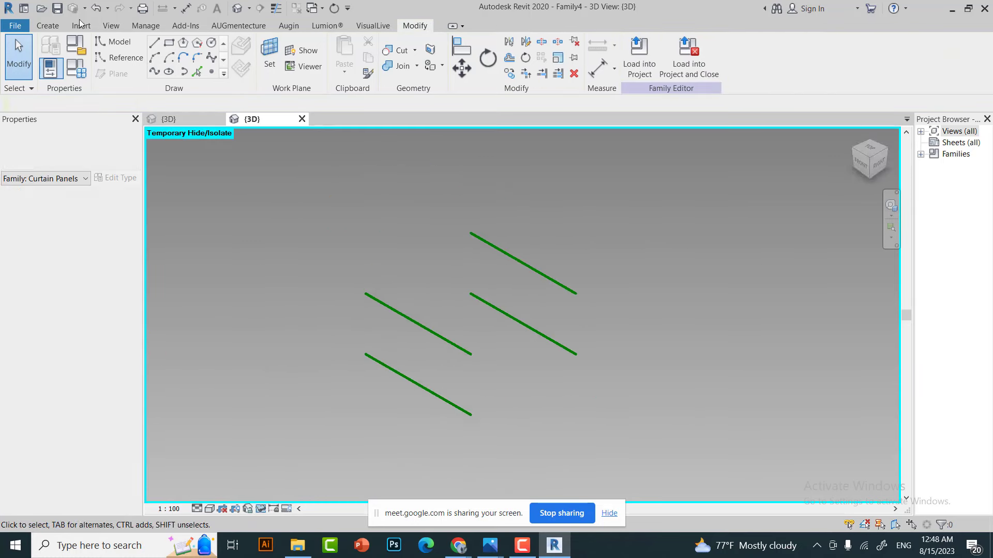
pyautogui.click(213, 71)
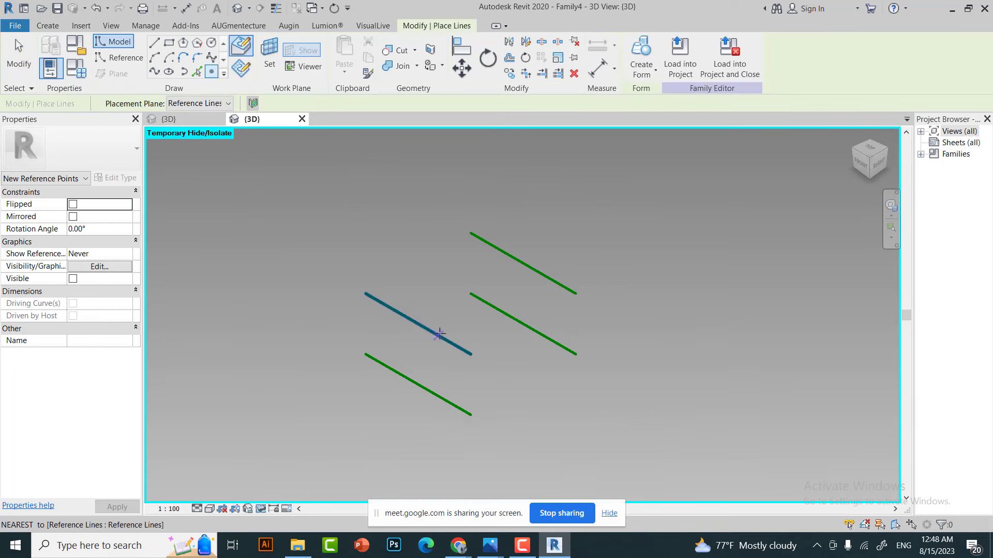
pyautogui.click(438, 398)
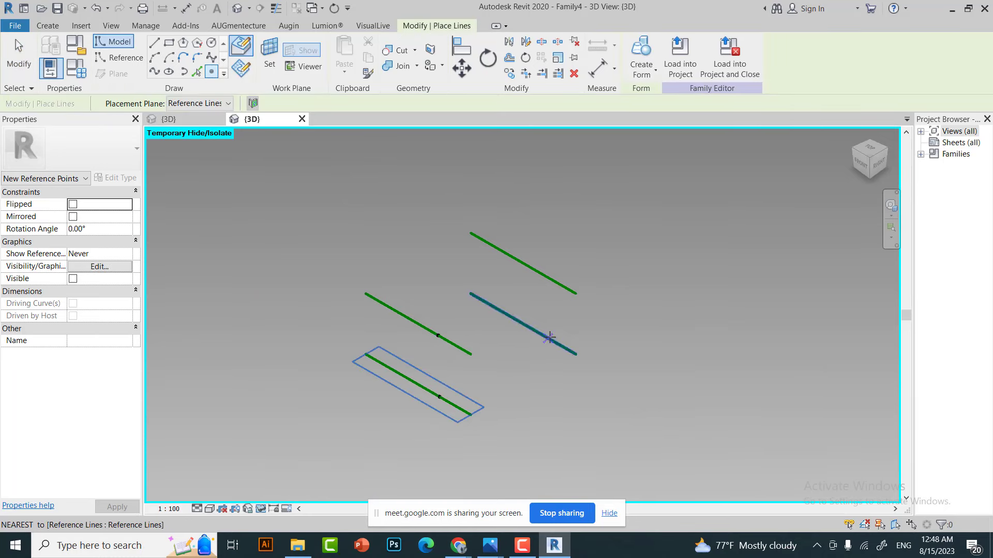
pyautogui.click(549, 339)
pyautogui.click(555, 281)
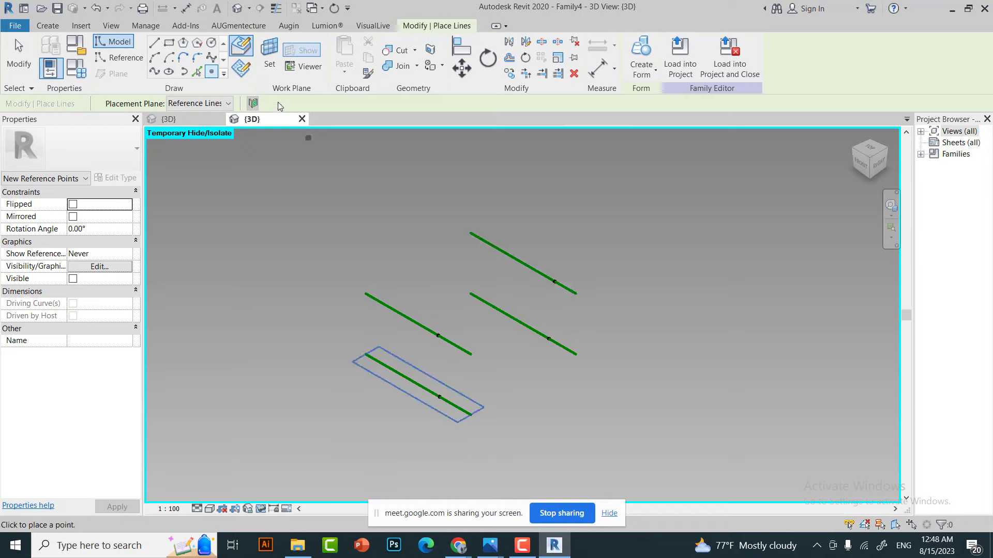
pyautogui.press('Escape')
pyautogui.press('Escape')
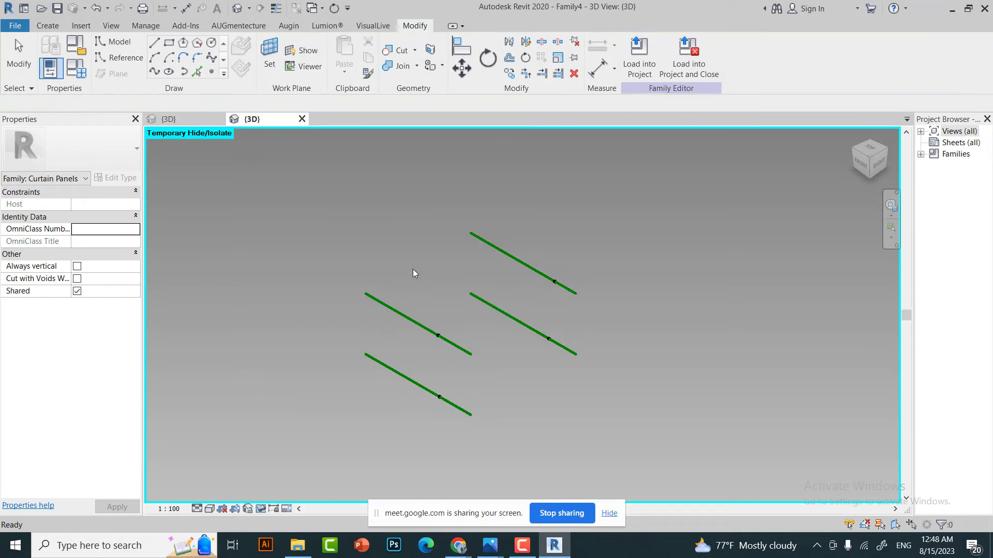
# - Draw circles centred on the middle line's point and on the bottom line, the latter with radius 0.15
pyautogui.press('Return')
pyautogui.click(438, 337)
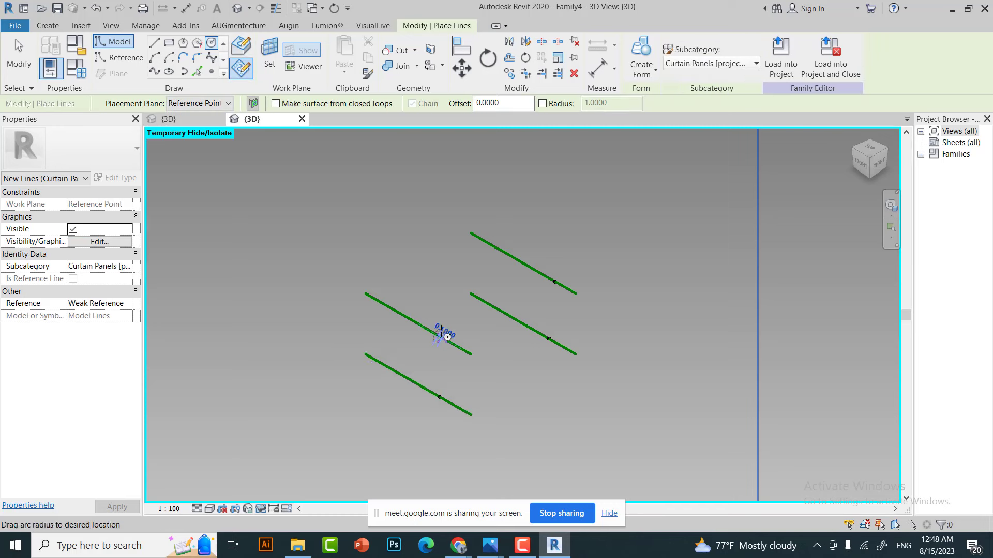
pyautogui.scroll(2, 439, 337)
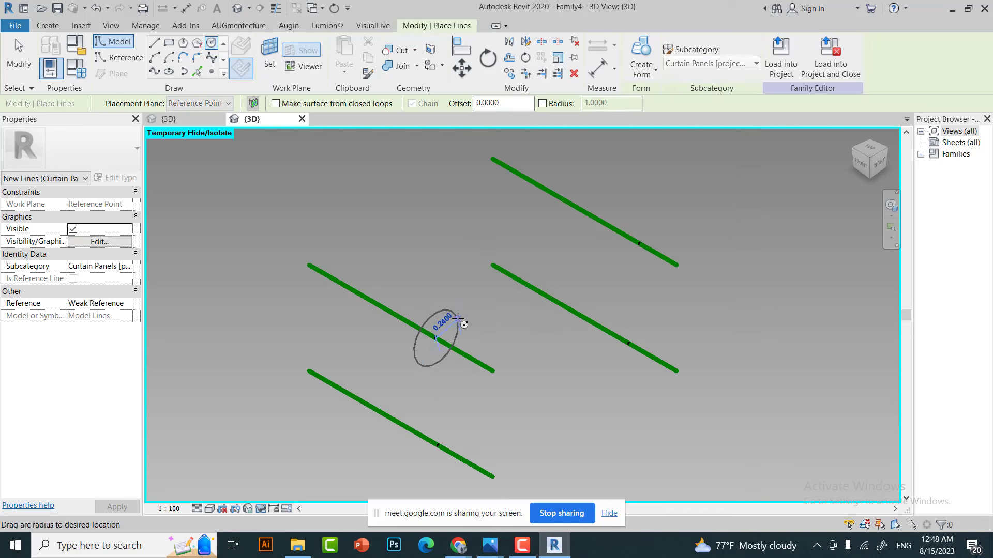
pyautogui.click(455, 325)
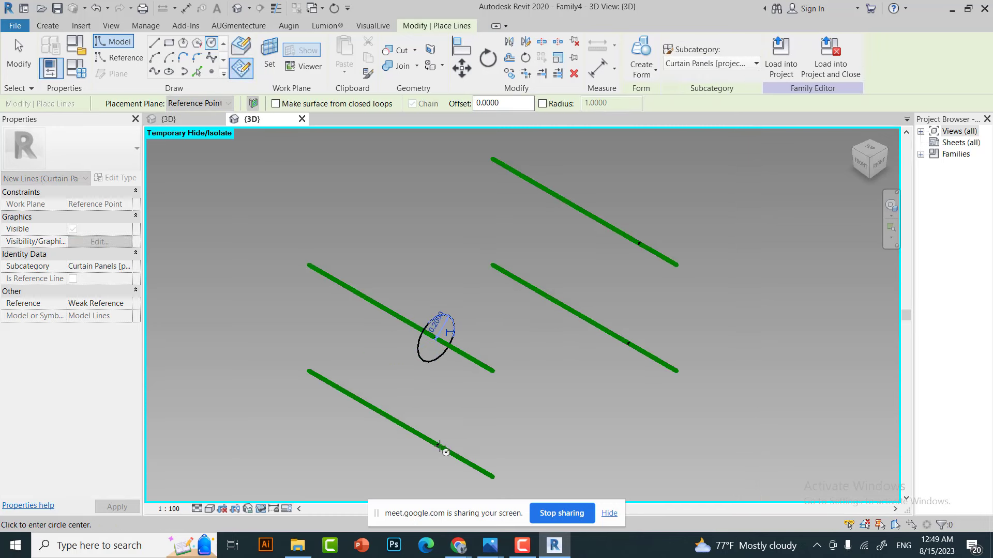
pyautogui.press('Escape')
pyautogui.press('Escape')
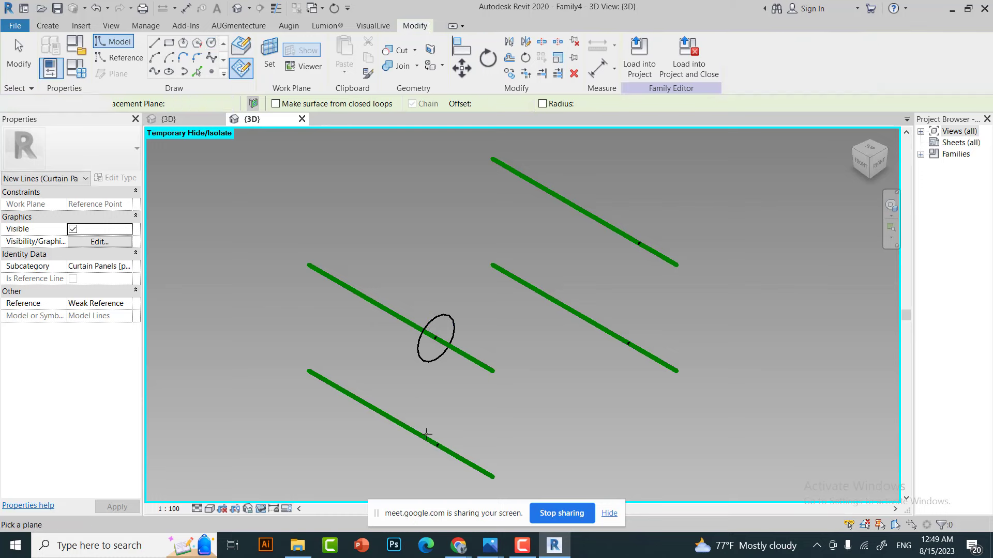
pyautogui.press('l')
pyautogui.press('i')
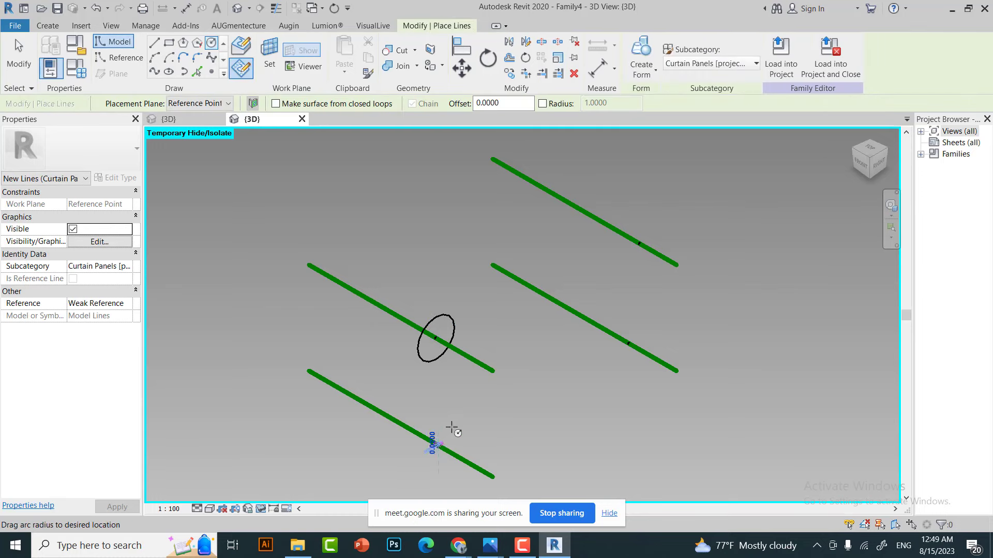
pyautogui.click(438, 446)
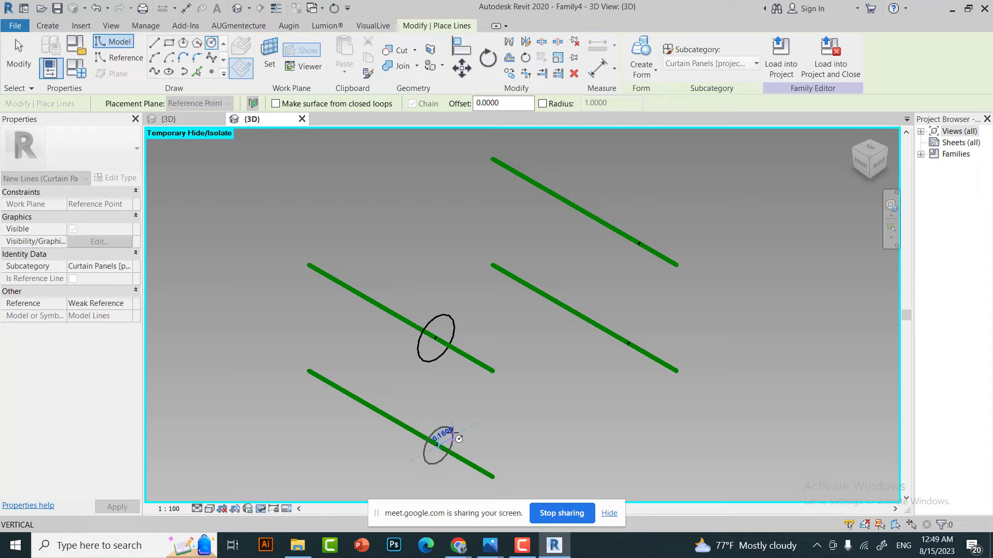
pyautogui.write('.15')
pyautogui.press('Return')
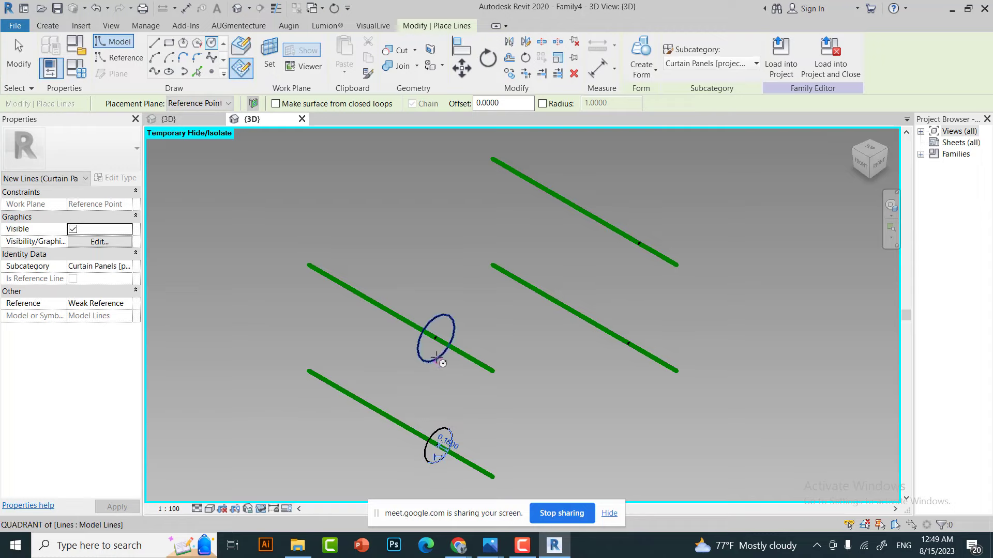
# - Adjust the middle and bottom circle radii, setting the bottom circle to 0.125
pyautogui.click(437, 357)
pyautogui.press('Escape')
pyautogui.press('Escape')
pyautogui.click(451, 330)
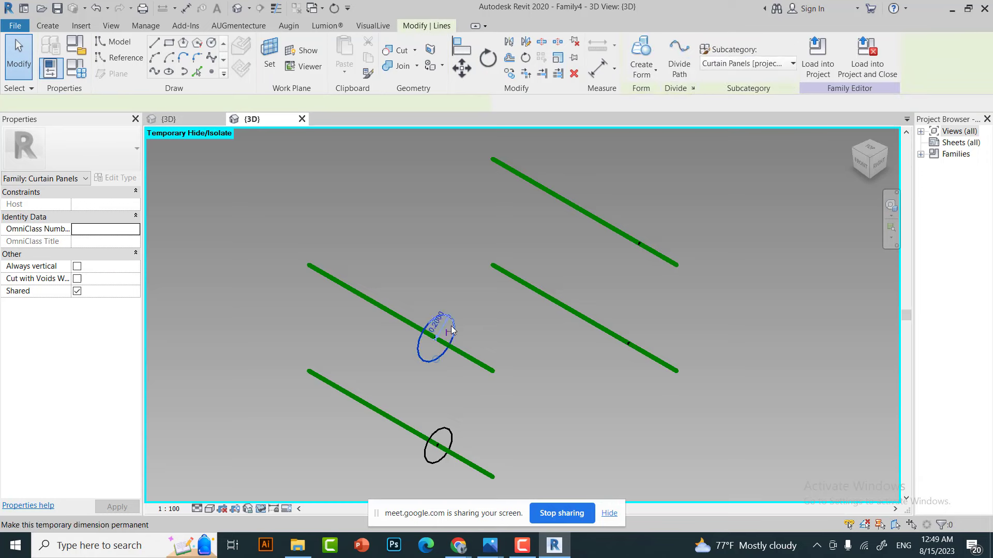
pyautogui.click(442, 321)
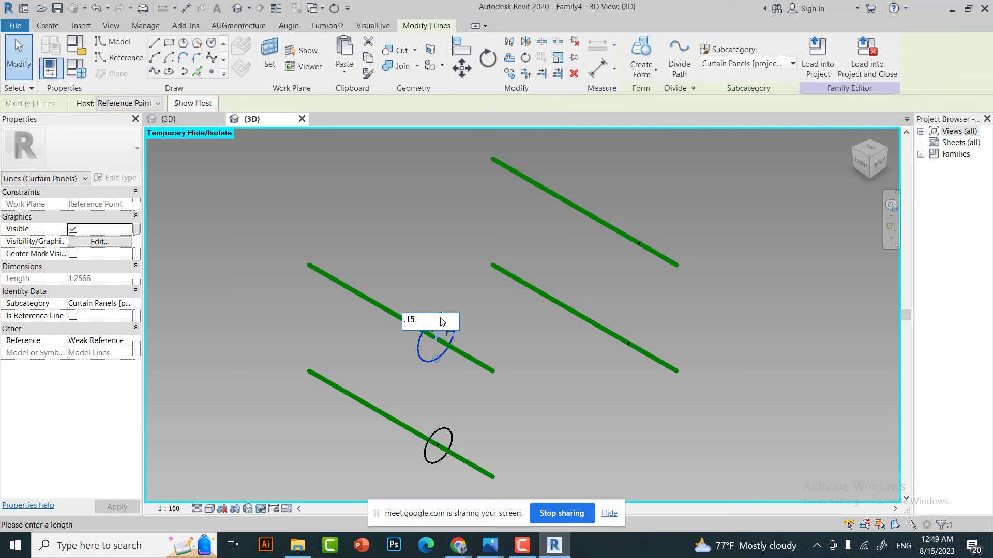
pyautogui.click(450, 444)
pyautogui.write('.125')
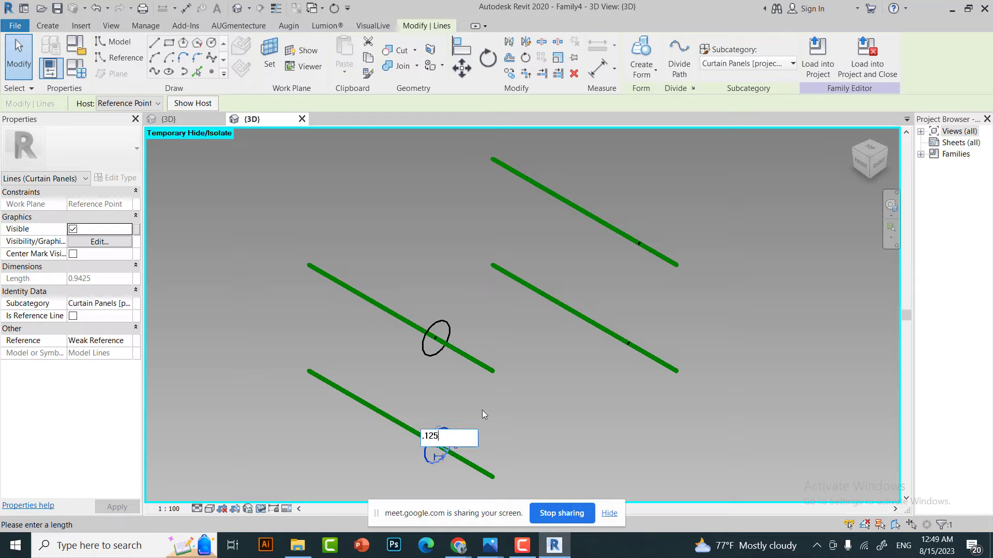
pyautogui.press('Return')
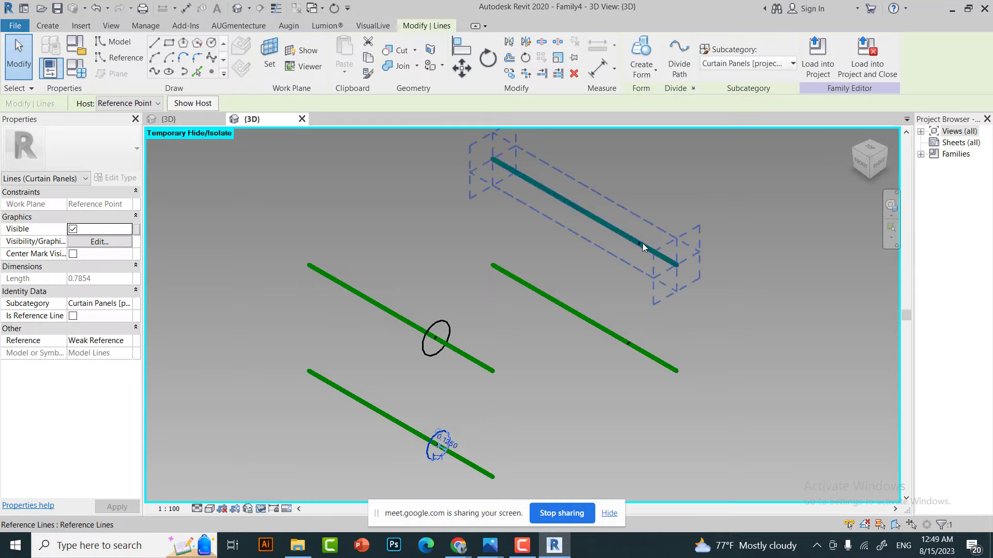
# - Draw a 0.15-radius circle on the work plane of the top-right line's point
pyautogui.click(212, 43)
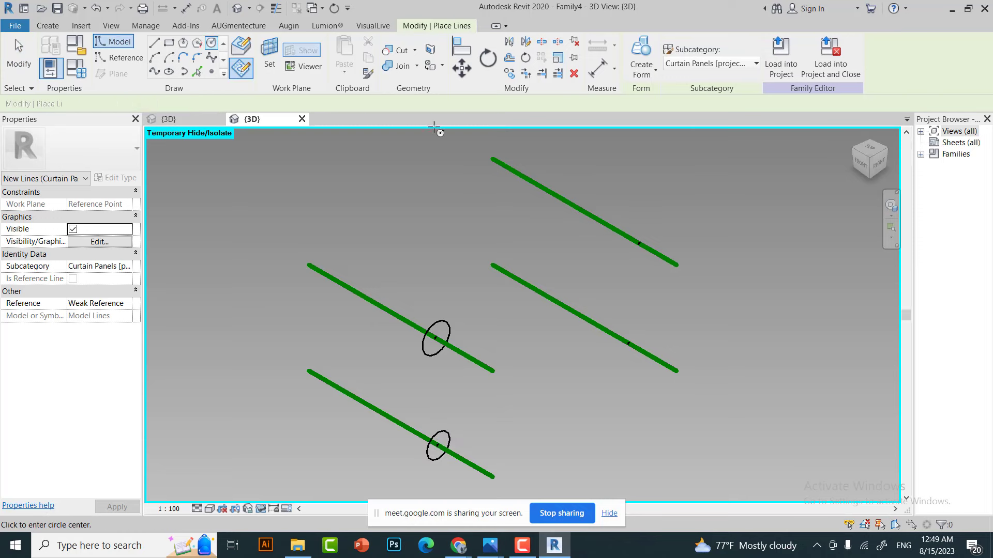
pyautogui.click(269, 52)
pyautogui.click(639, 244)
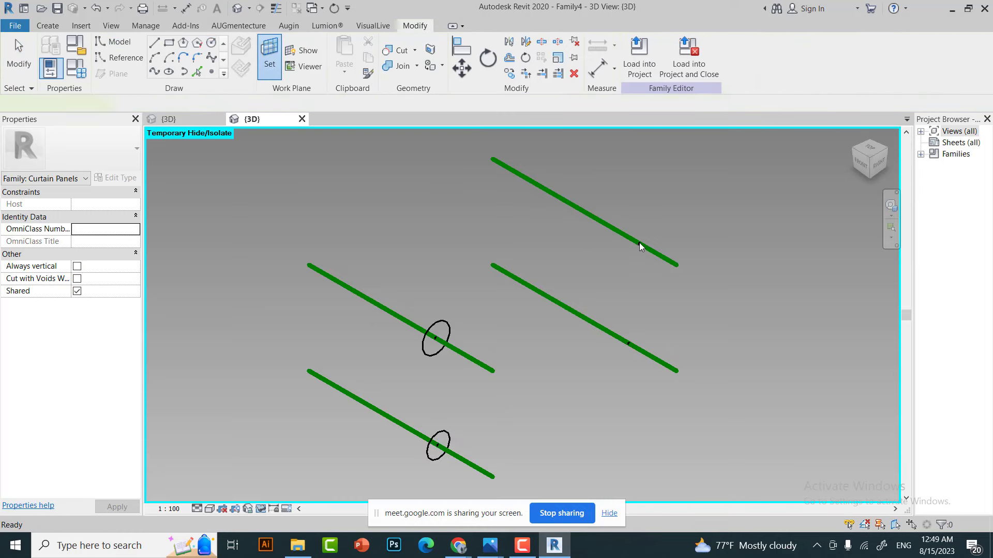
pyautogui.click(640, 244)
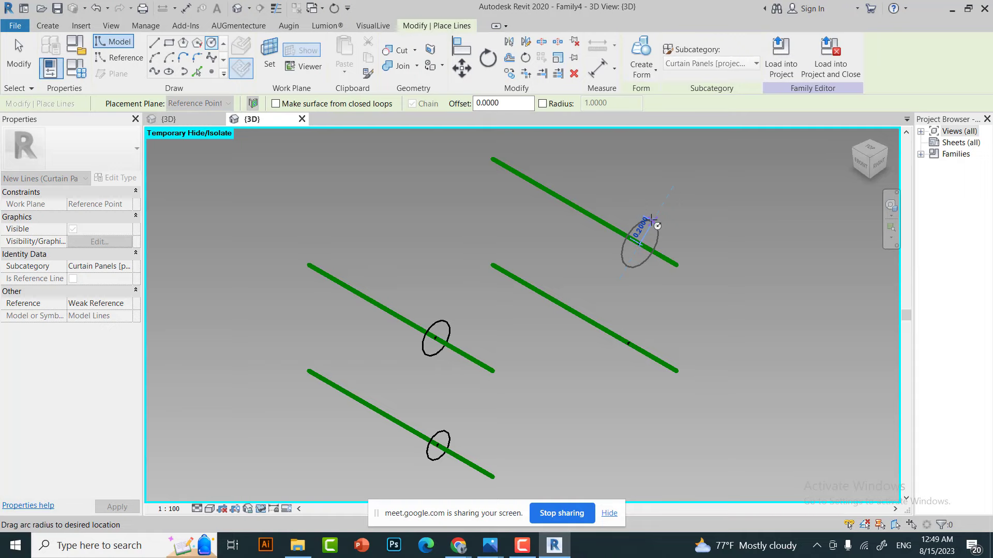
pyautogui.write('.15')
pyautogui.press('Return')
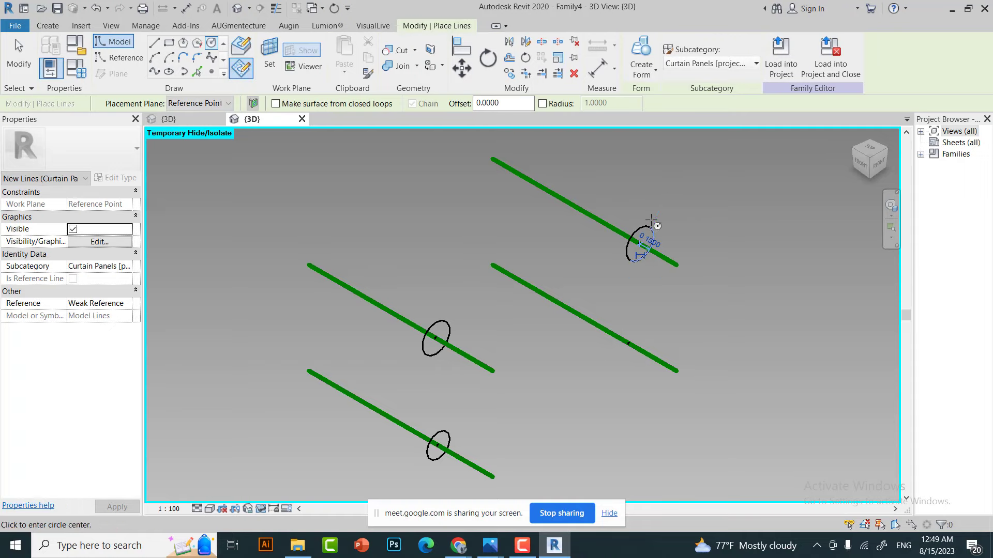
# - Draw a 0.125-radius circle on the middle-right line's point
pyautogui.click(629, 343)
pyautogui.click(626, 342)
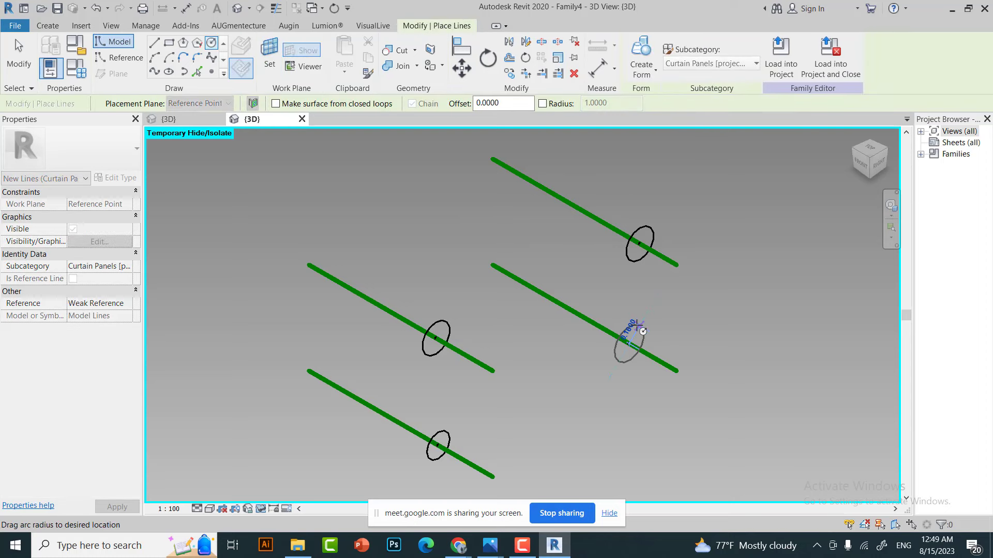
pyautogui.write('.125')
pyautogui.press('Return')
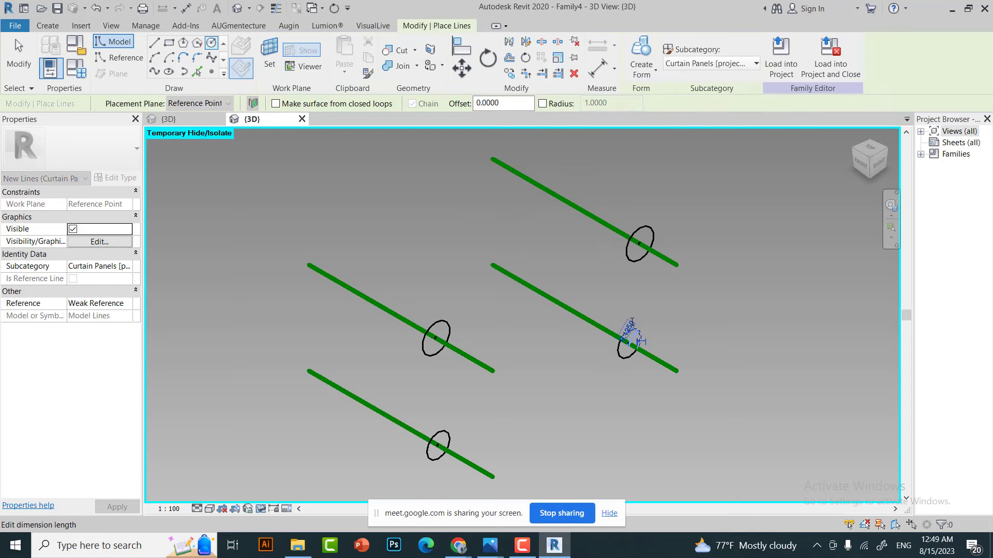
pyautogui.press('Escape')
pyautogui.scroll(-2, 531, 287)
pyautogui.scroll(-2, 548, 343)
pyautogui.press('Escape')
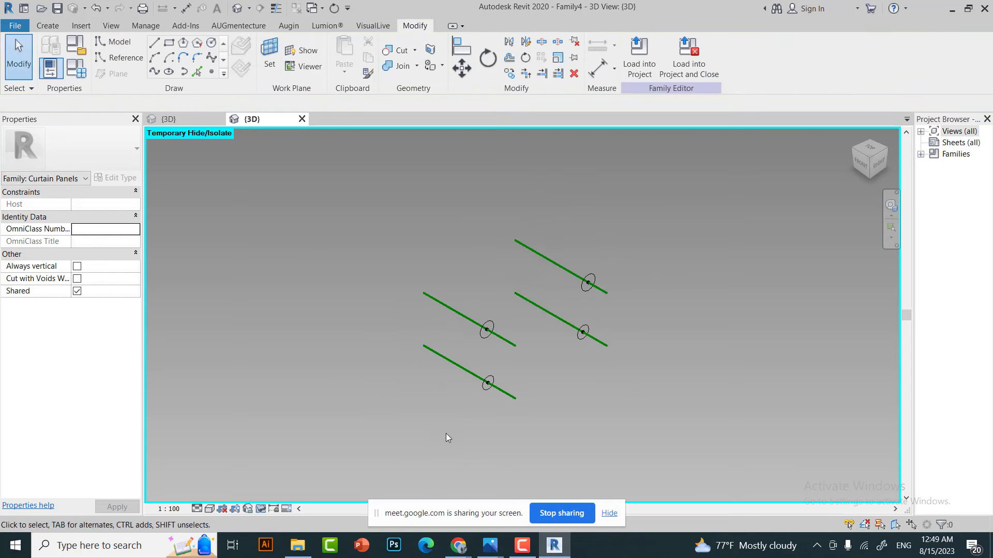
# - Extrude the bottom and middle-left lines with their circles into solid cylinders
pyautogui.click(519, 403)
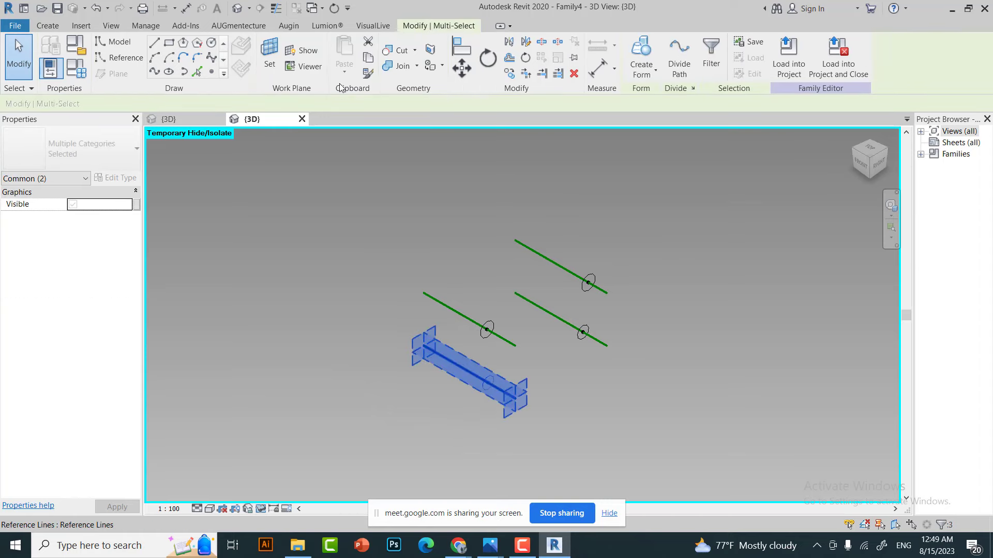
pyautogui.click(646, 50)
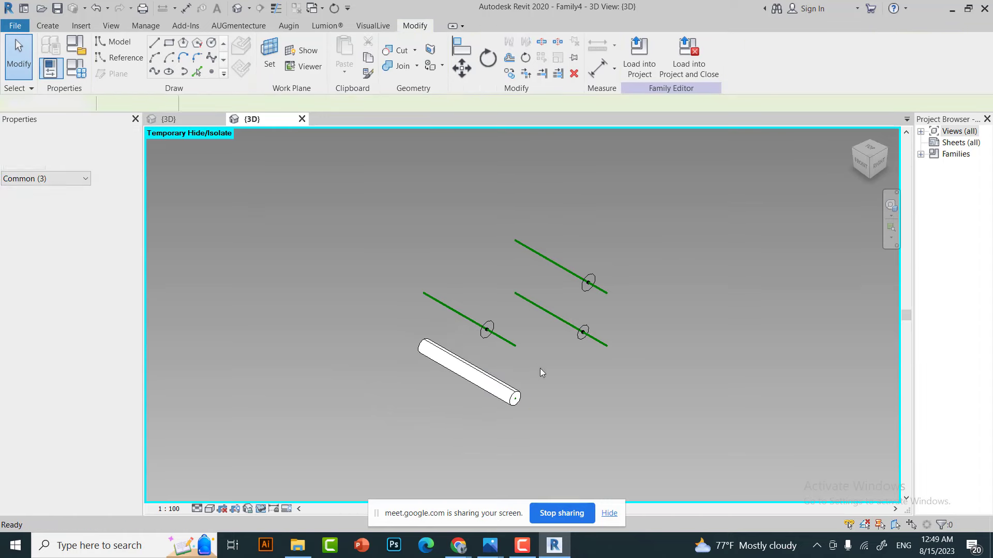
pyautogui.click(476, 309)
pyautogui.keyDown('ctrl'); pyautogui.click(468, 316); pyautogui.keyUp('ctrl')
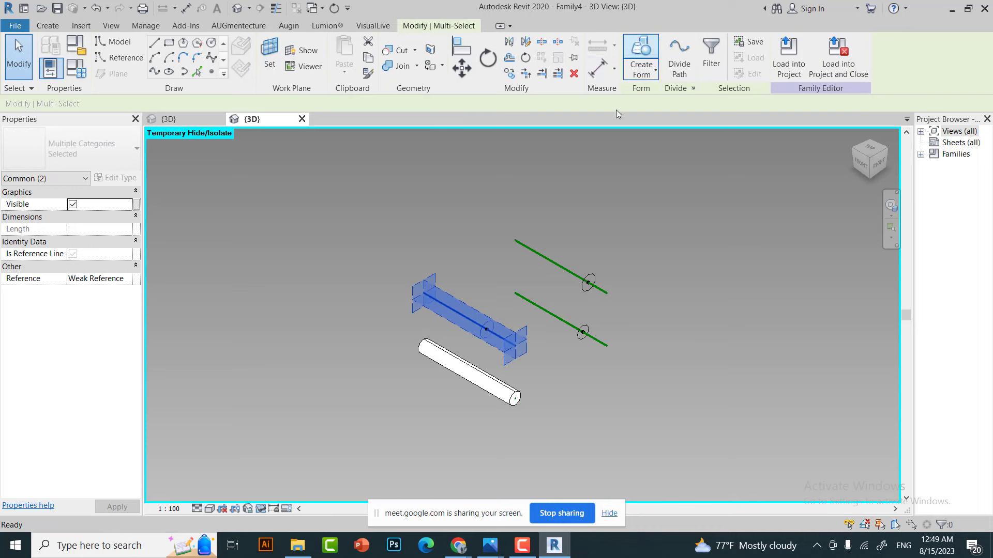
pyautogui.click(642, 59)
pyautogui.press('Escape')
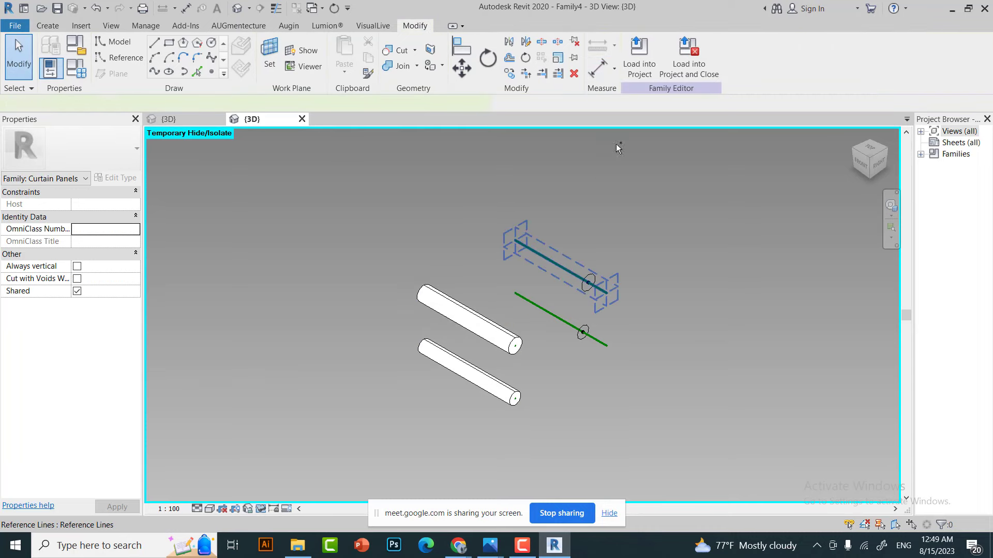
# - Undo a stray flat surface, then make solid cylinders along the top-right and middle-right lines with their circles
pyautogui.click(595, 286)
pyautogui.click(641, 60)
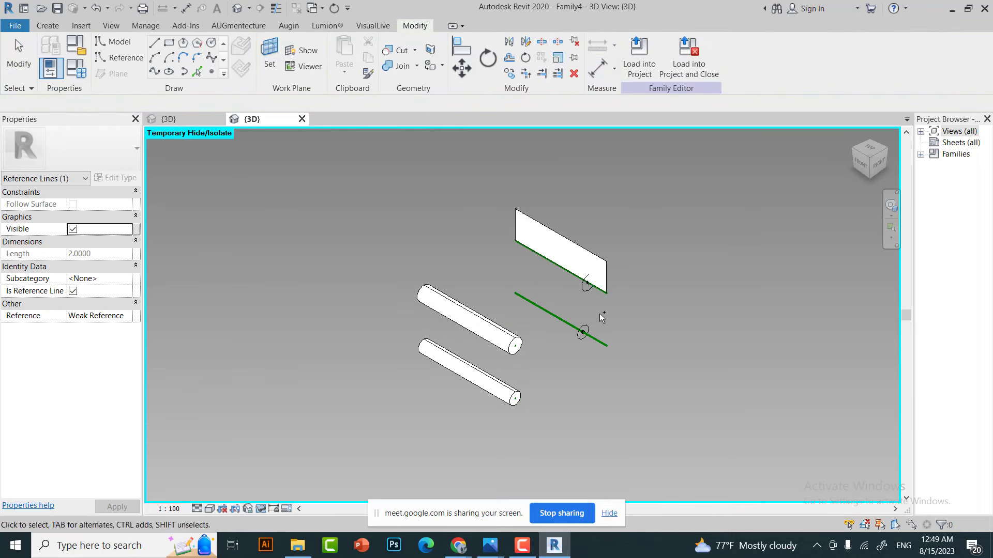
pyautogui.hotkey('ctrl', 'z')
pyautogui.click(593, 277)
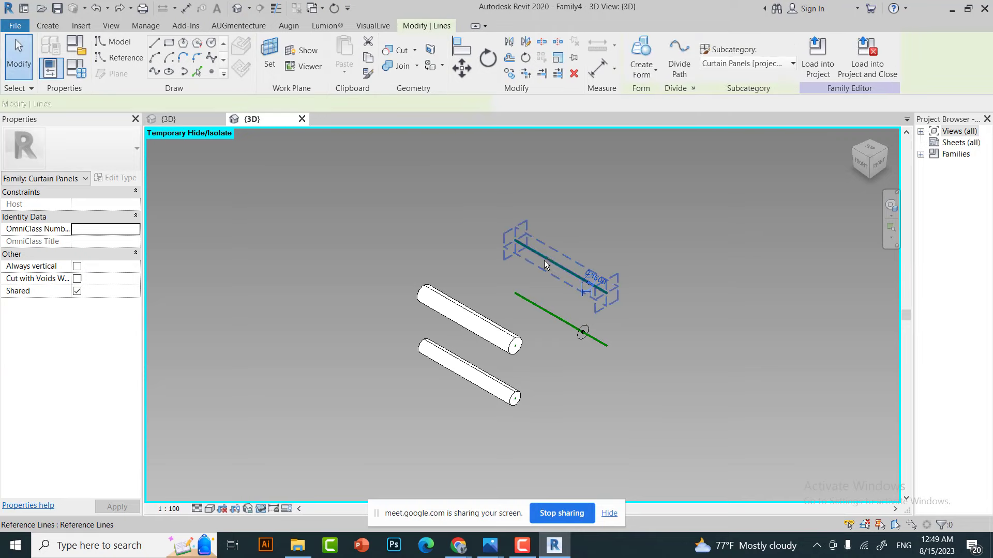
pyautogui.click(640, 46)
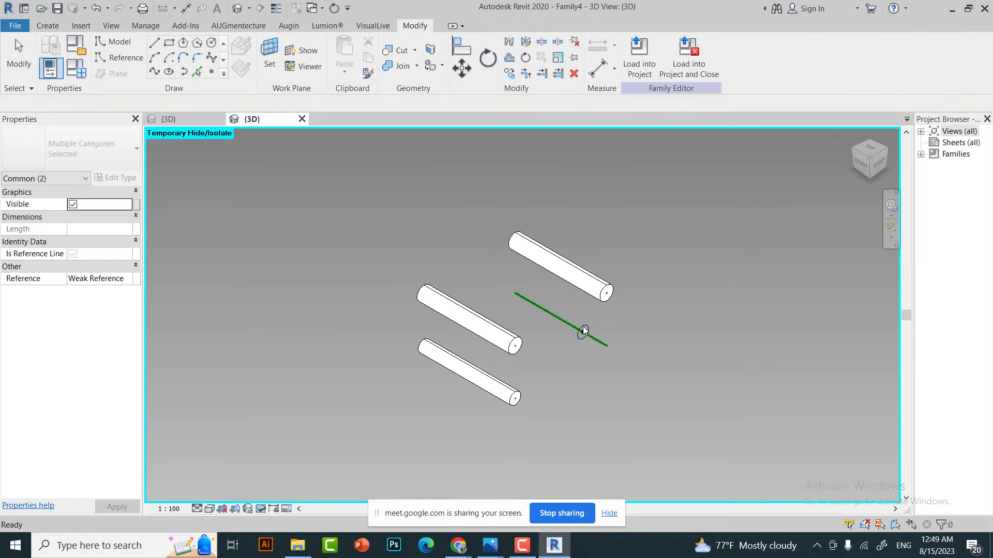
pyautogui.click(553, 318)
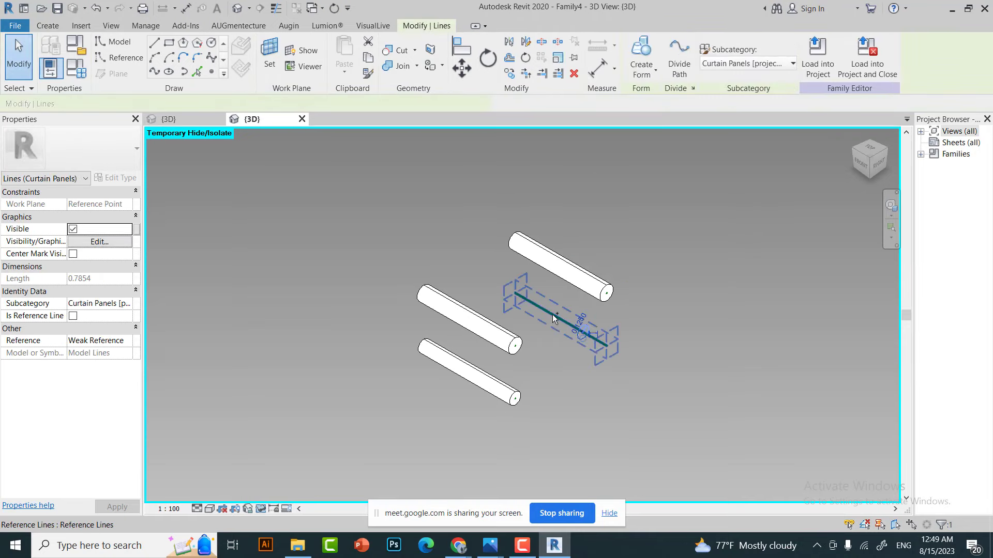
pyautogui.click(641, 52)
pyautogui.click(648, 268)
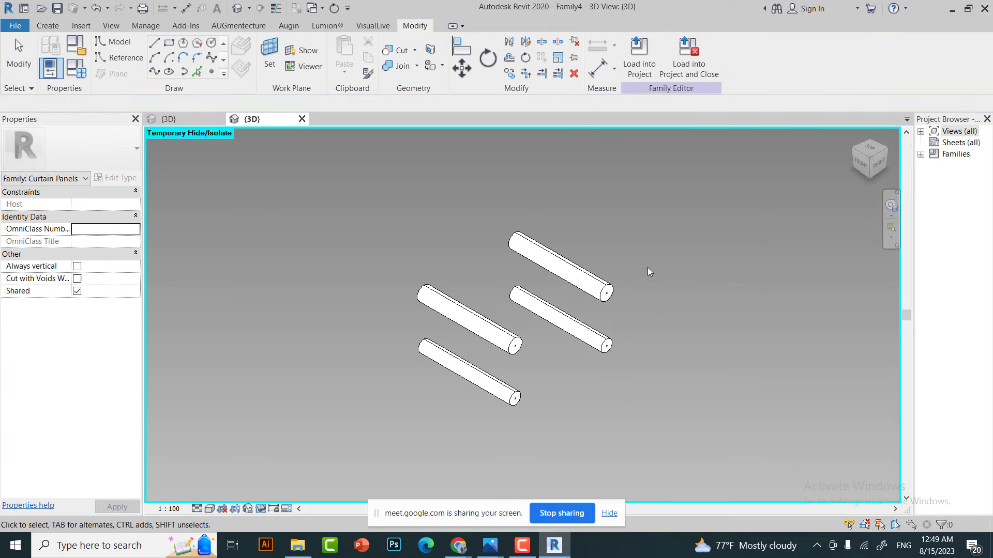
# - Drag the middle cylinder's circular profile outward so the form bows
pyautogui.click(480, 335)
pyautogui.scroll(3, 479, 337)
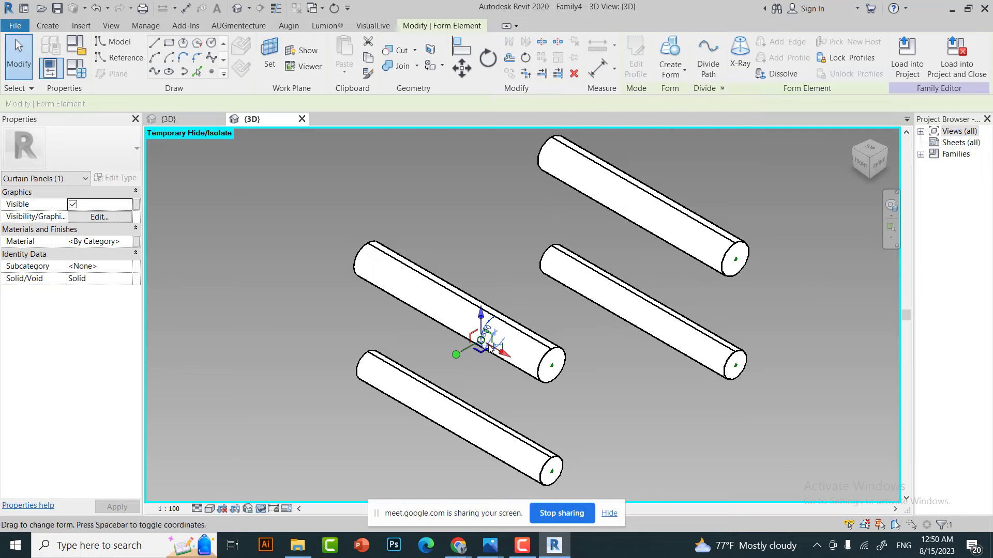
pyautogui.moveTo(479, 342); pyautogui.dragTo(474, 345)
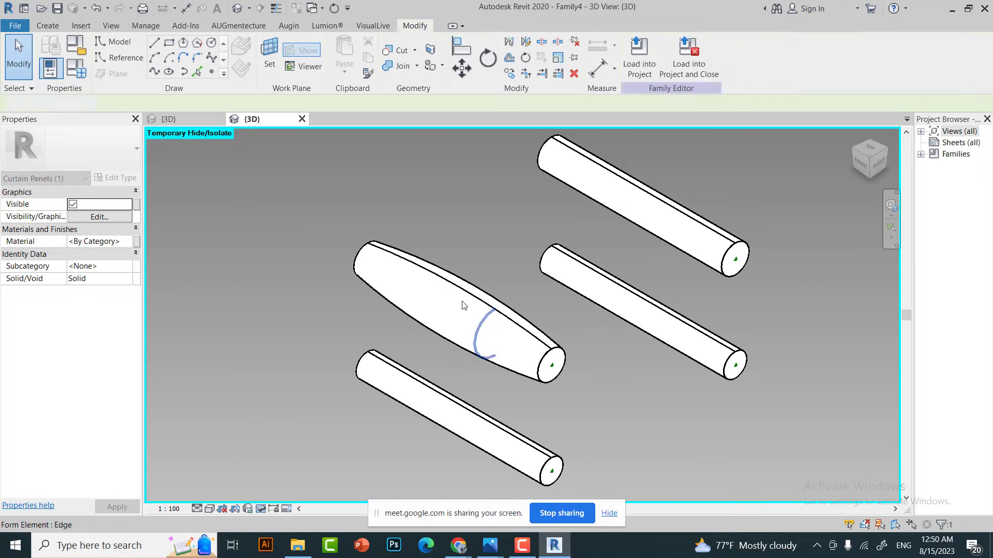
pyautogui.scroll(-1, 469, 253)
pyautogui.scroll(-2, 469, 257)
pyautogui.click(542, 359)
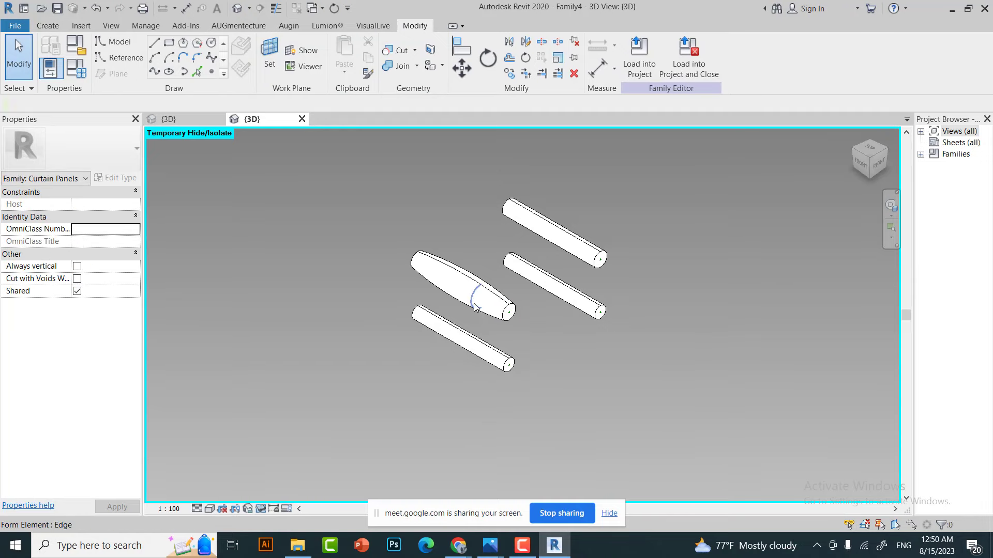
# - Bulge the bottom cylinder's profile into a tapered form and view the forms from the front
pyautogui.scroll(2, 476, 351)
pyautogui.click(477, 345)
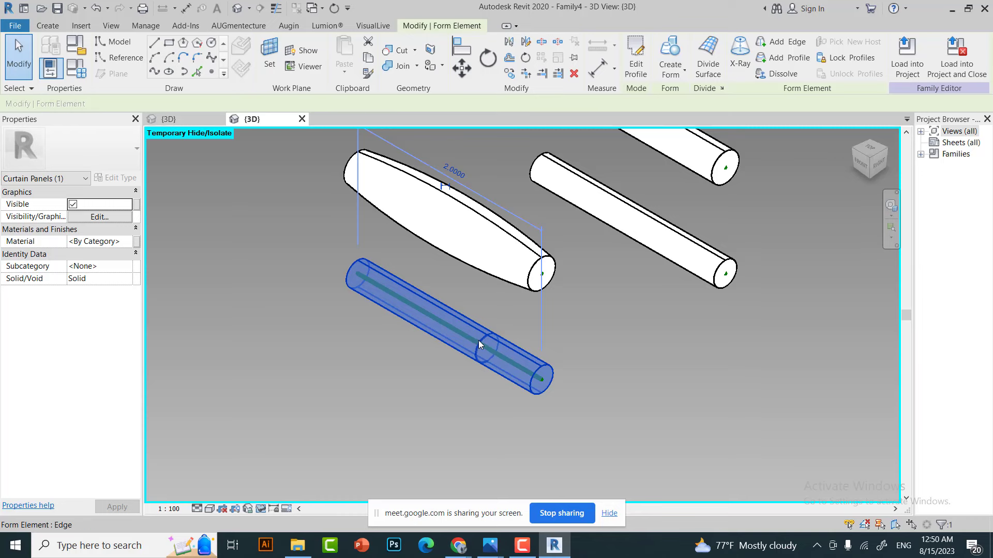
pyautogui.click(479, 340)
pyautogui.scroll(1, 475, 358)
pyautogui.scroll(1, 475, 358)
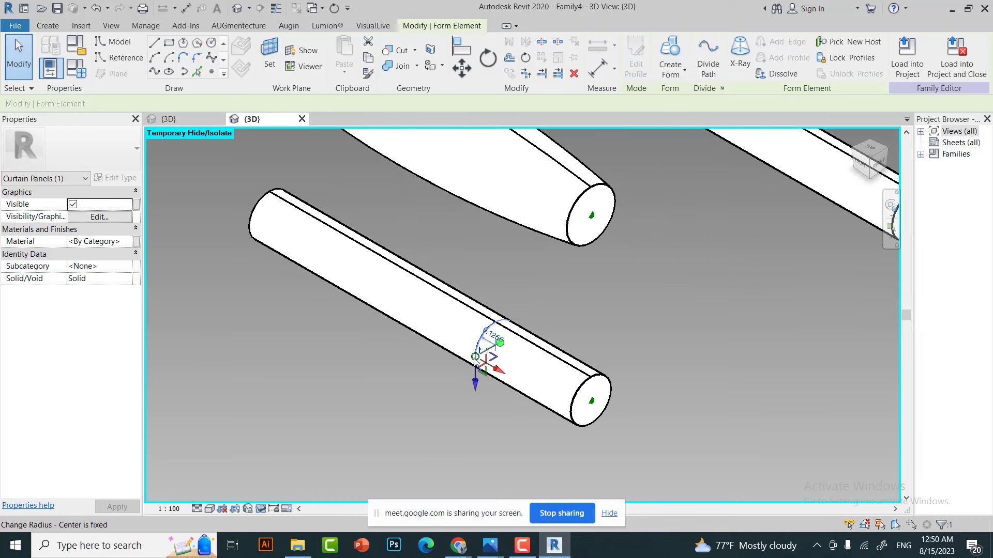
pyautogui.click(475, 358)
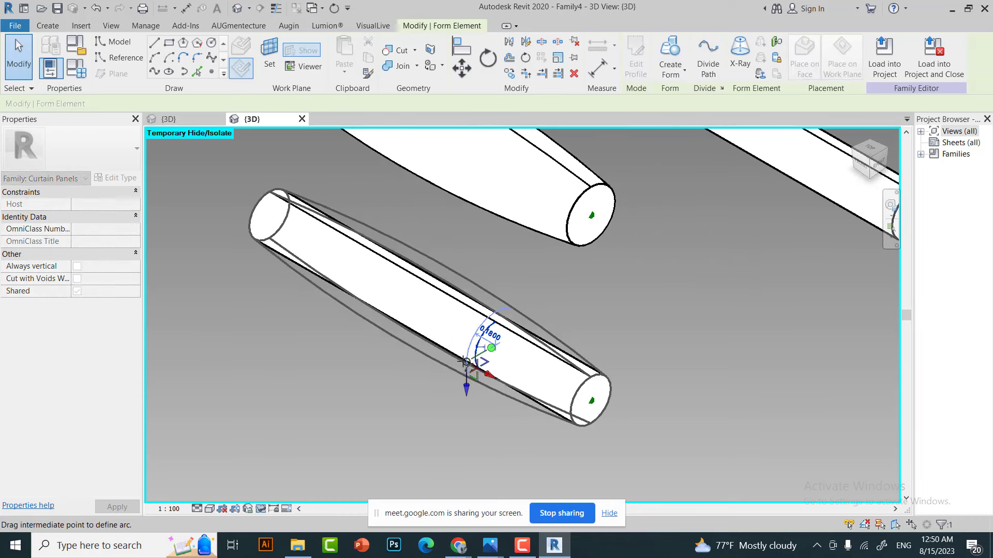
pyautogui.scroll(-2, 406, 405)
pyautogui.scroll(-2, 405, 405)
pyautogui.press('Escape')
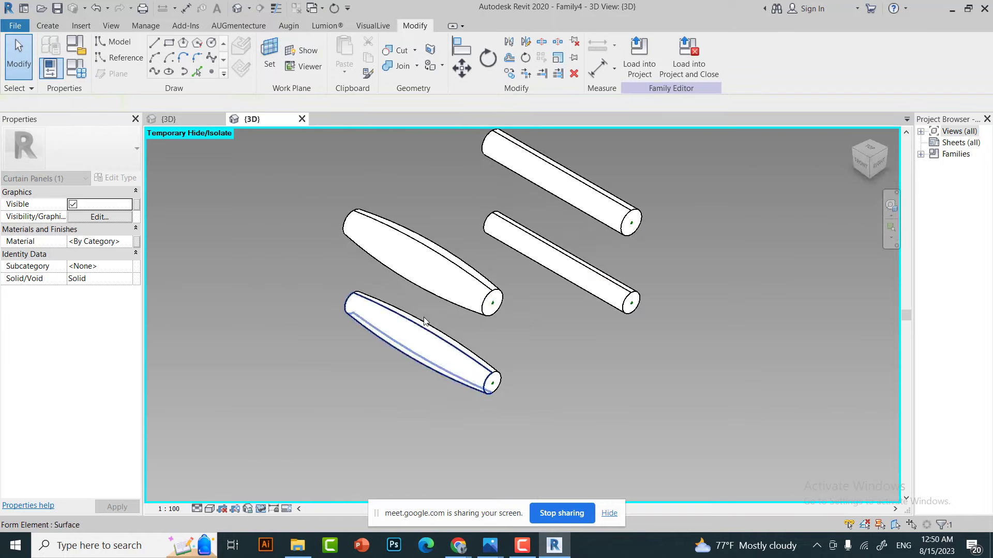
pyautogui.click(861, 163)
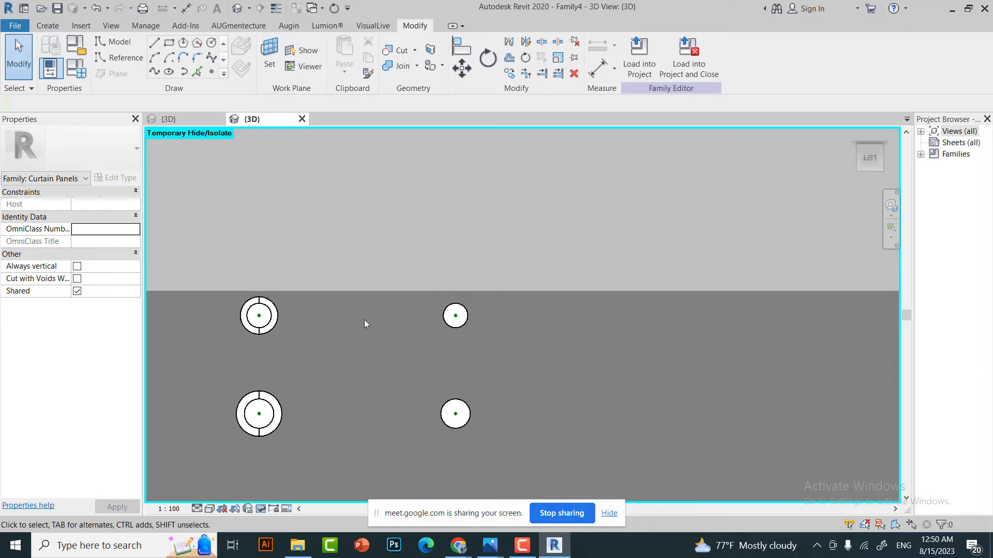
pyautogui.click(846, 157)
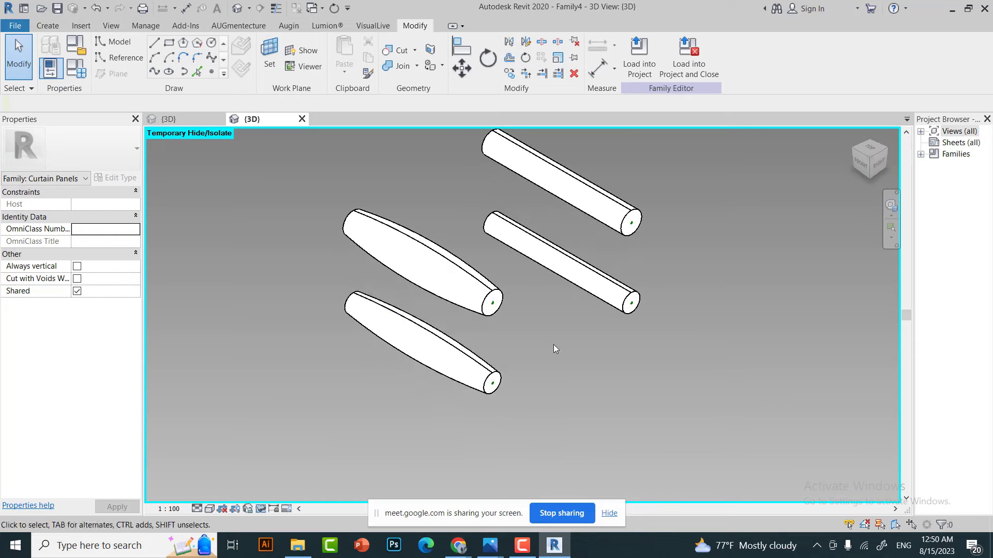
pyautogui.scroll(-2, 450, 321)
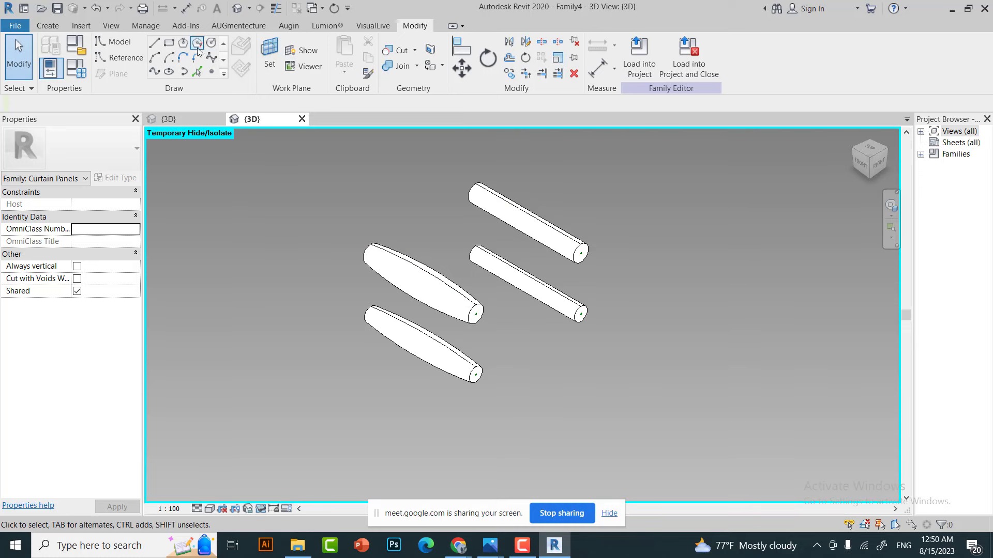
pyautogui.scroll(3, 499, 305)
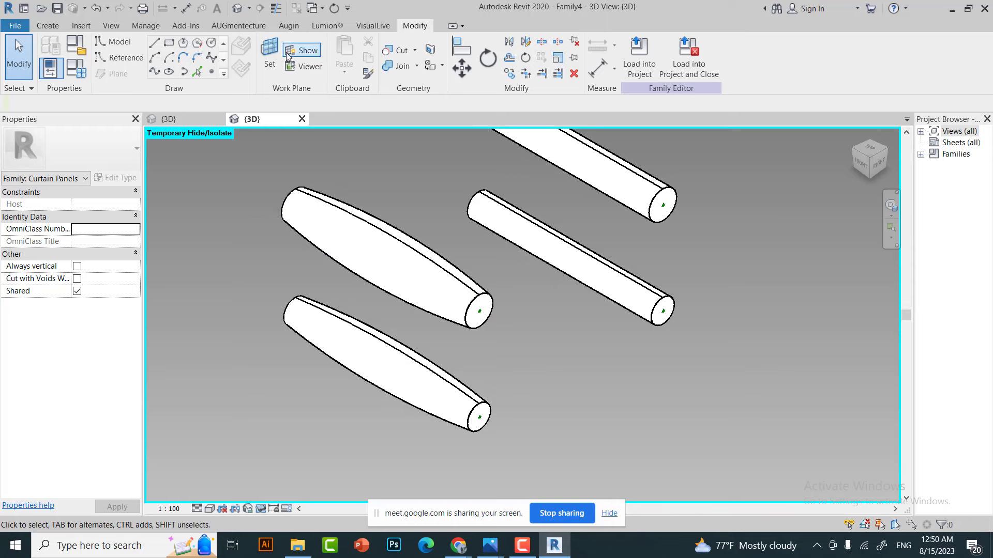
pyautogui.click(269, 54)
pyautogui.scroll(3, 476, 306)
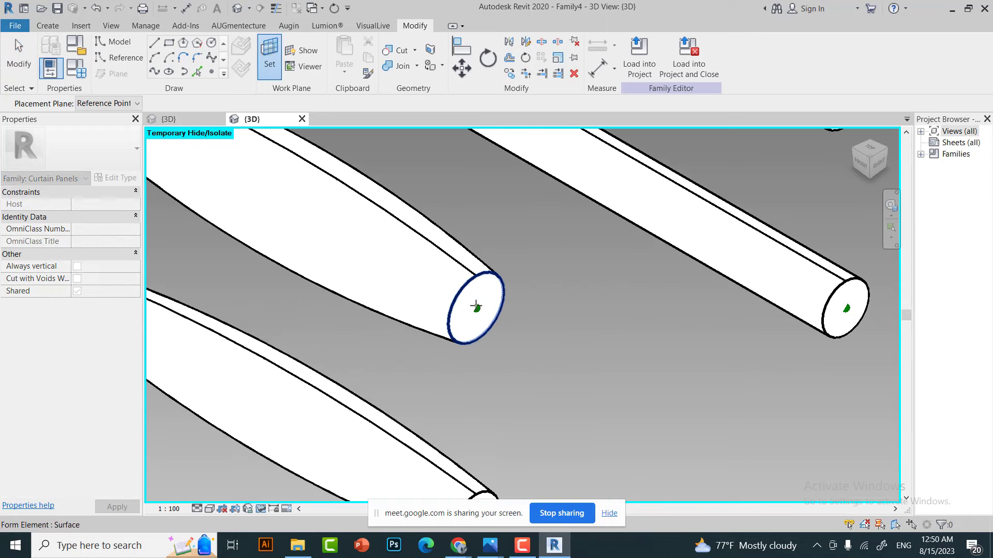
pyautogui.scroll(-3, 479, 305)
pyautogui.scroll(4, 474, 288)
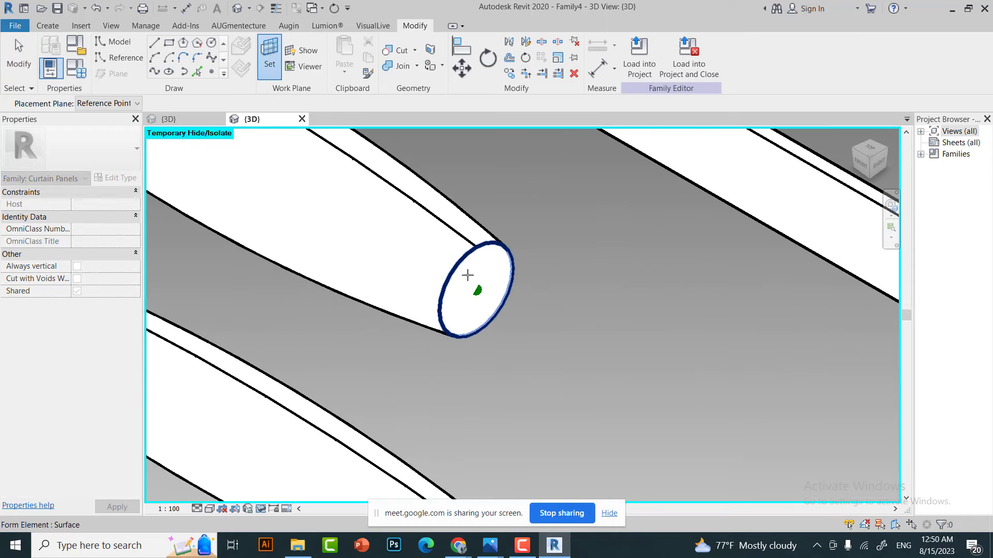
pyautogui.scroll(-4, 467, 275)
pyautogui.scroll(3, 471, 276)
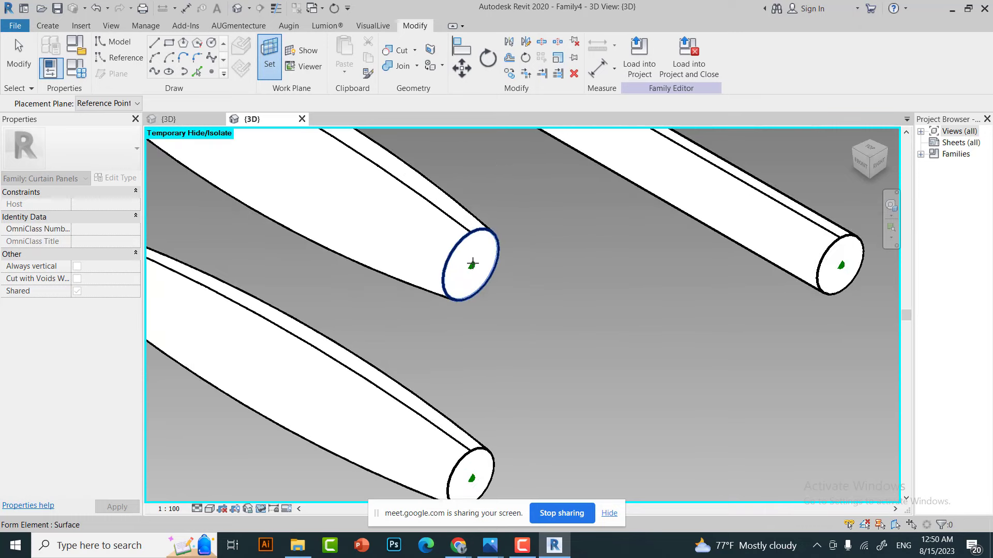
pyautogui.scroll(-4, 472, 264)
pyautogui.press('Escape')
pyautogui.scroll(1, 481, 289)
pyautogui.press('Escape')
pyautogui.click(481, 312)
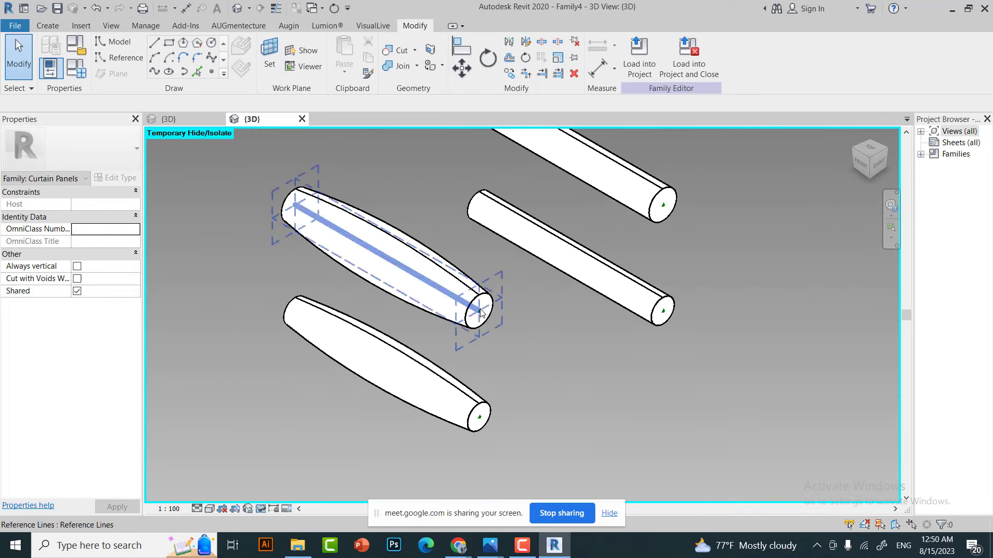
pyautogui.click(482, 312)
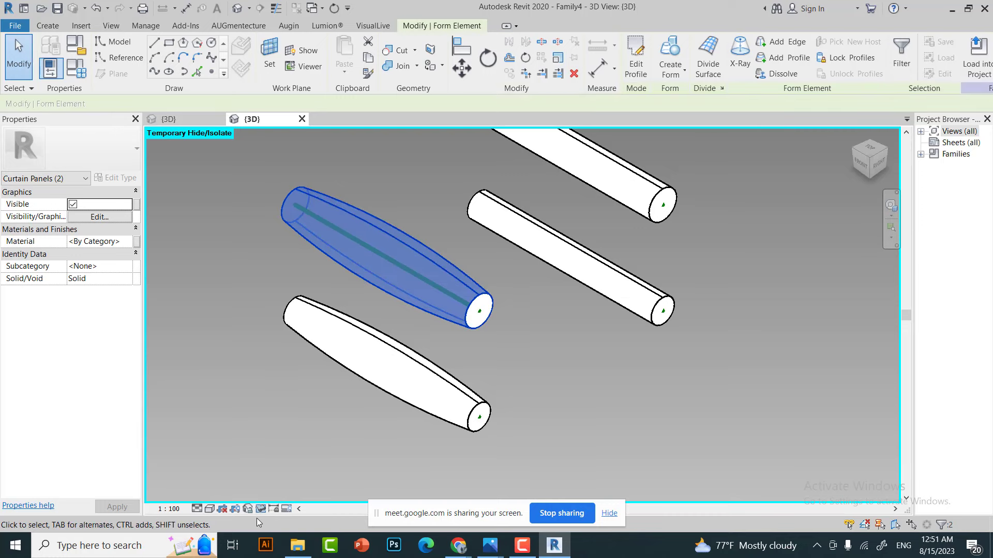
pyautogui.keyDown('ctrl'); pyautogui.click(487, 316); pyautogui.keyUp('ctrl')
pyautogui.scroll(3, 487, 309)
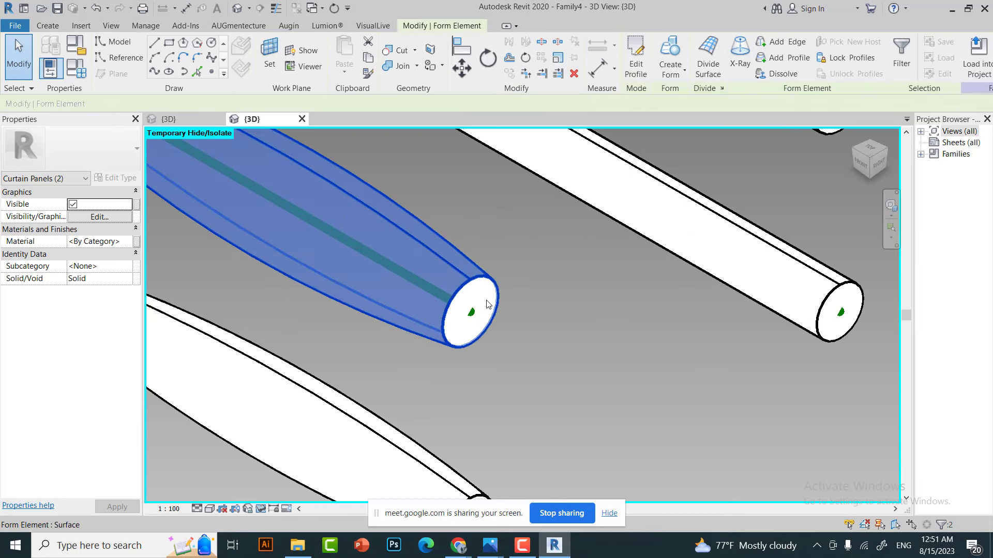
pyautogui.click(468, 312)
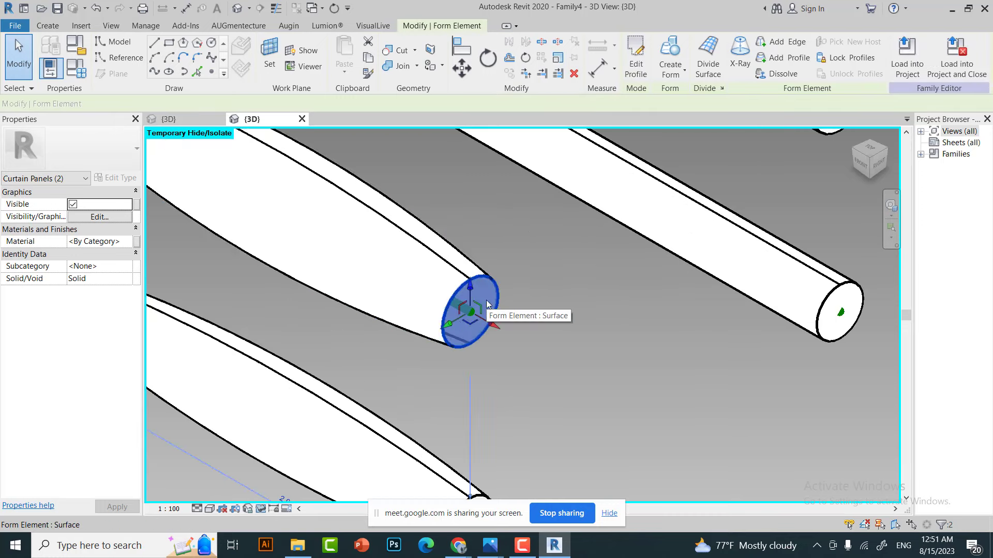
pyautogui.click(261, 509)
pyautogui.click(607, 367)
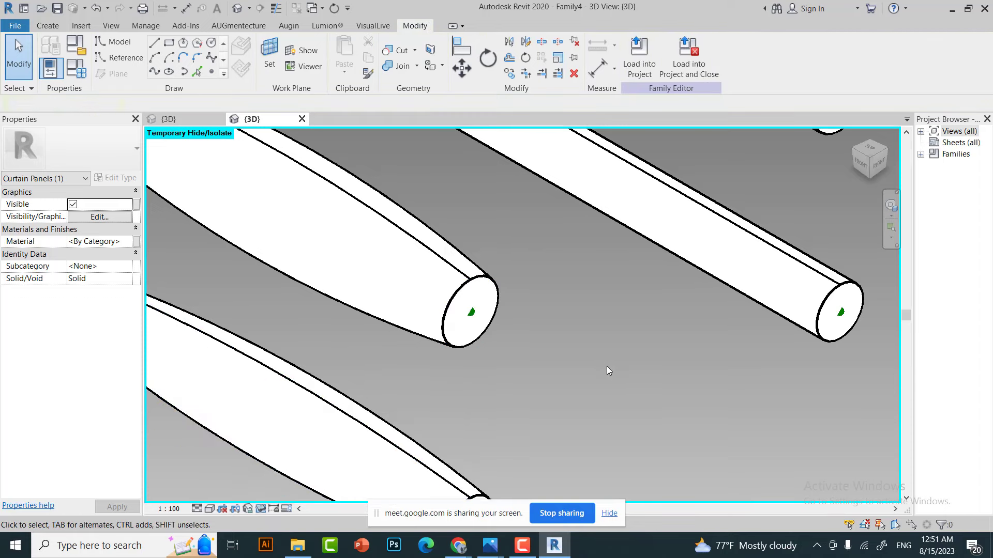
pyautogui.click(484, 297)
pyautogui.click(560, 352)
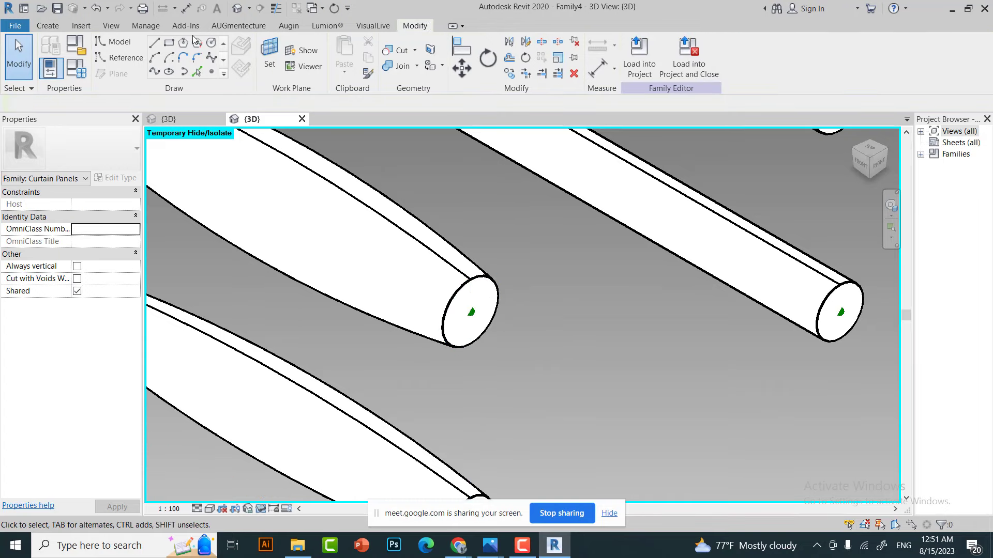
pyautogui.click(211, 44)
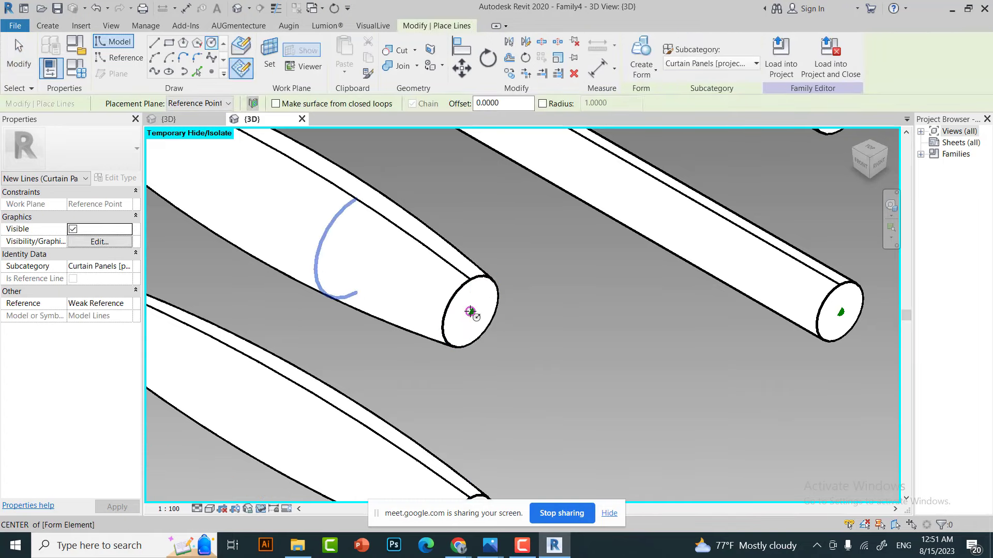
pyautogui.click(470, 311)
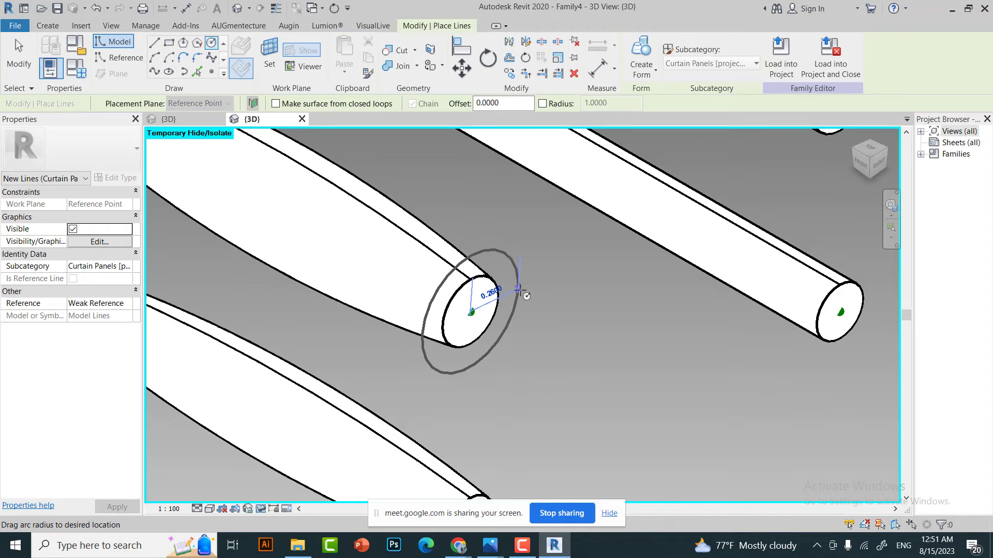
pyautogui.click(522, 288)
pyautogui.press('Escape')
pyautogui.press('Escape')
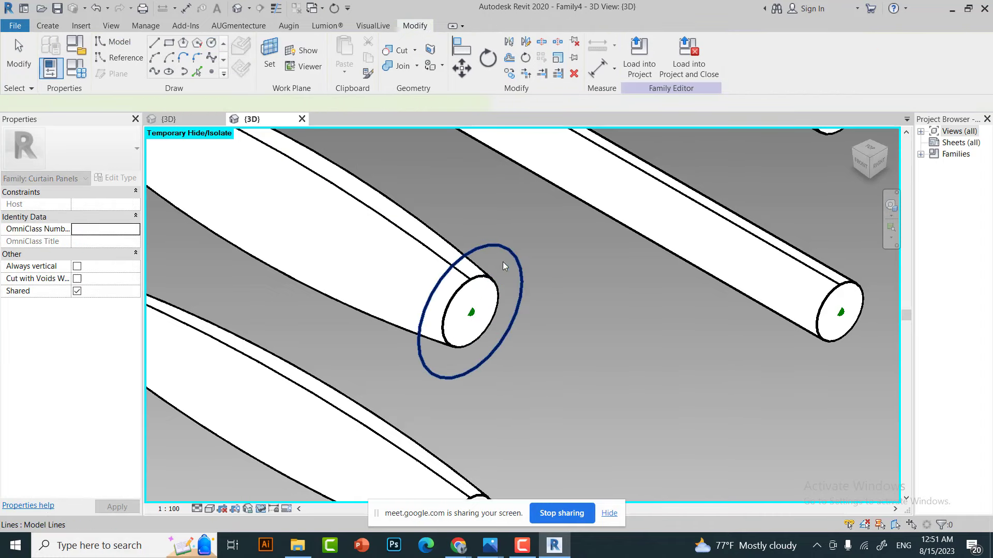
pyautogui.scroll(-3, 467, 339)
pyautogui.click(467, 340)
pyautogui.click(641, 57)
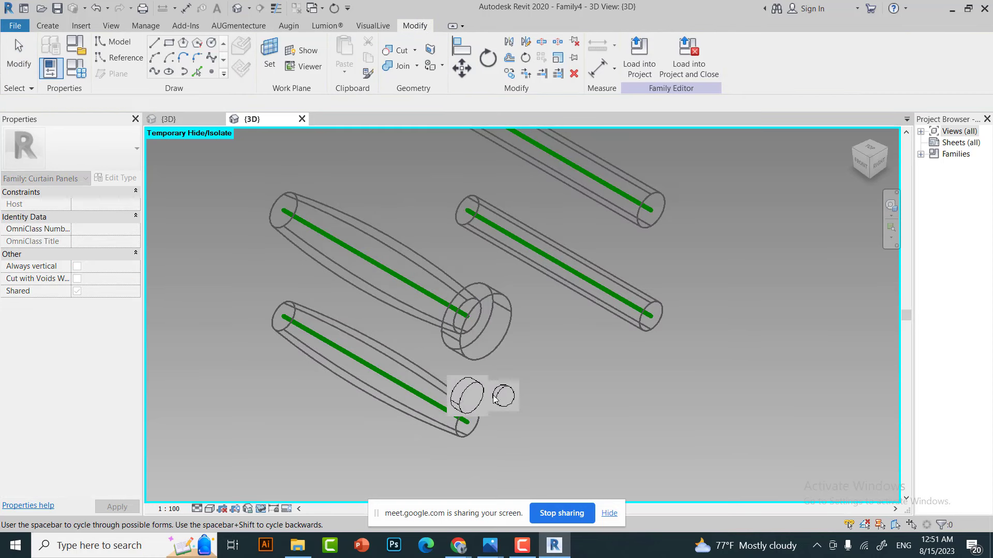
pyautogui.click(497, 397)
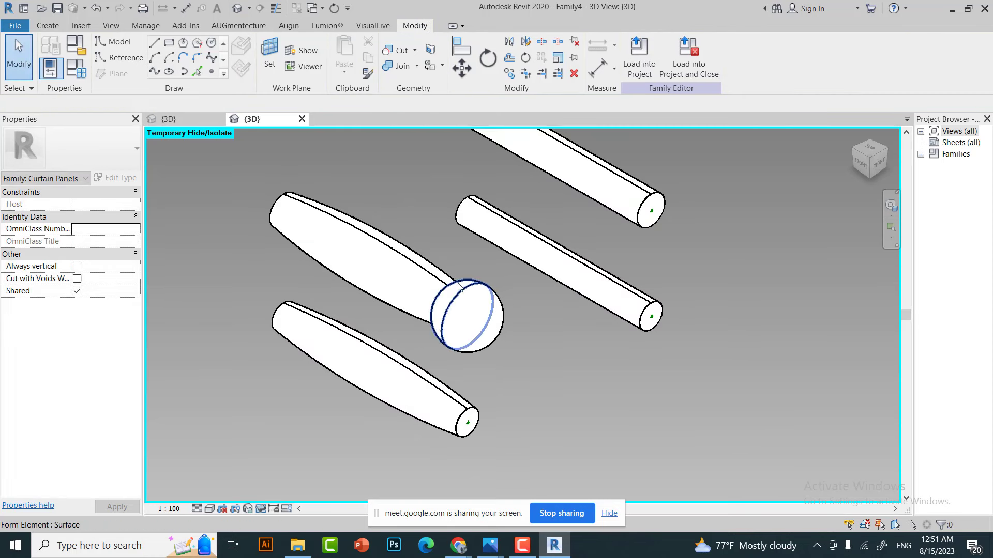
pyautogui.scroll(-2, 460, 294)
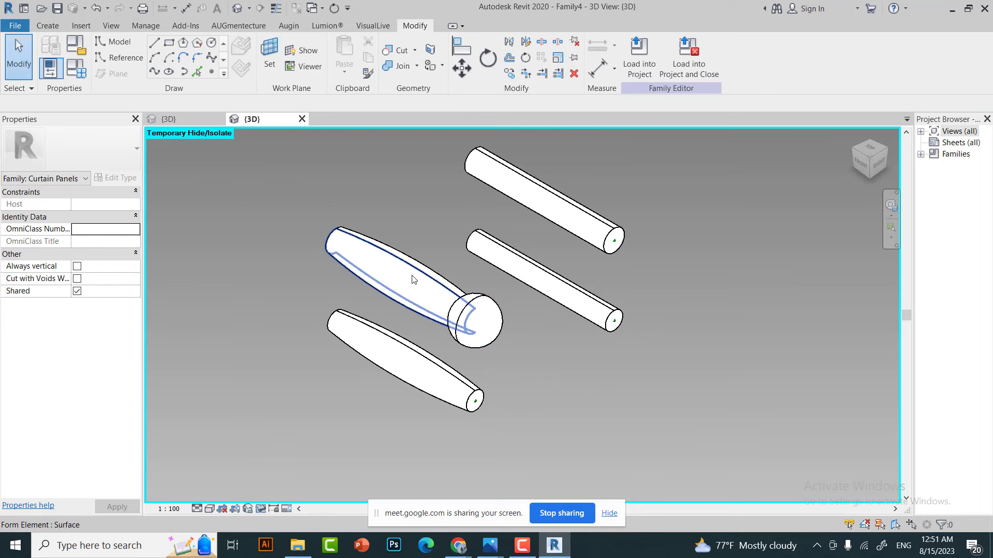
pyautogui.scroll(3, 414, 279)
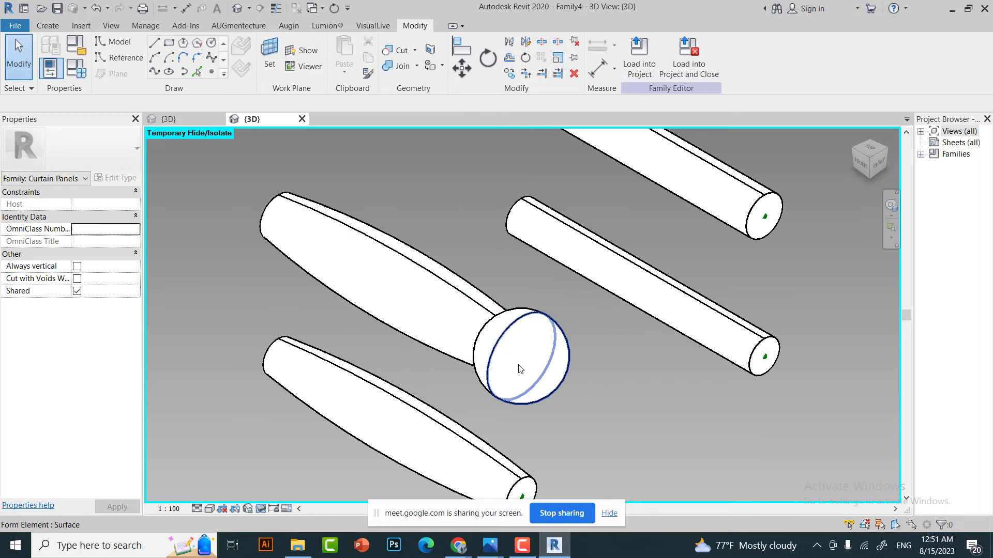
pyautogui.scroll(-2, 529, 367)
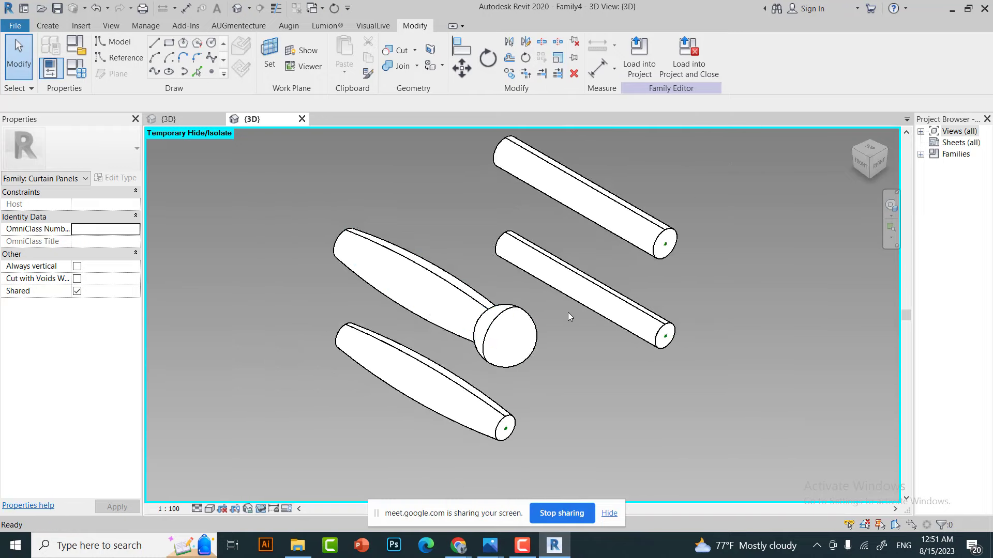
pyautogui.hotkey('ctrl', 'z')
pyautogui.scroll(2, 495, 333)
# - Enlarge the top cylinder's profile radius from 0.1500 to 0.1800
pyautogui.scroll(-2, 517, 352)
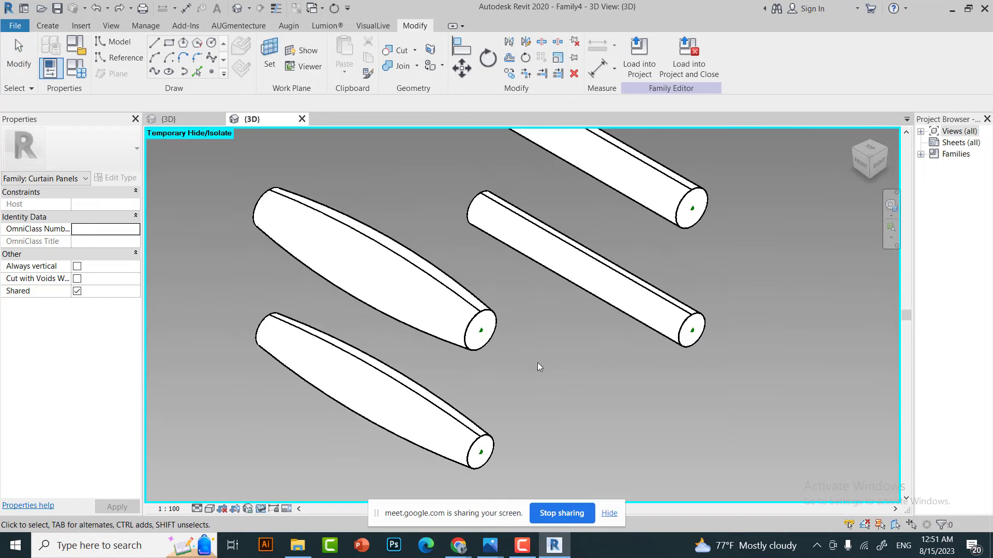
pyautogui.scroll(-1, 376, 266)
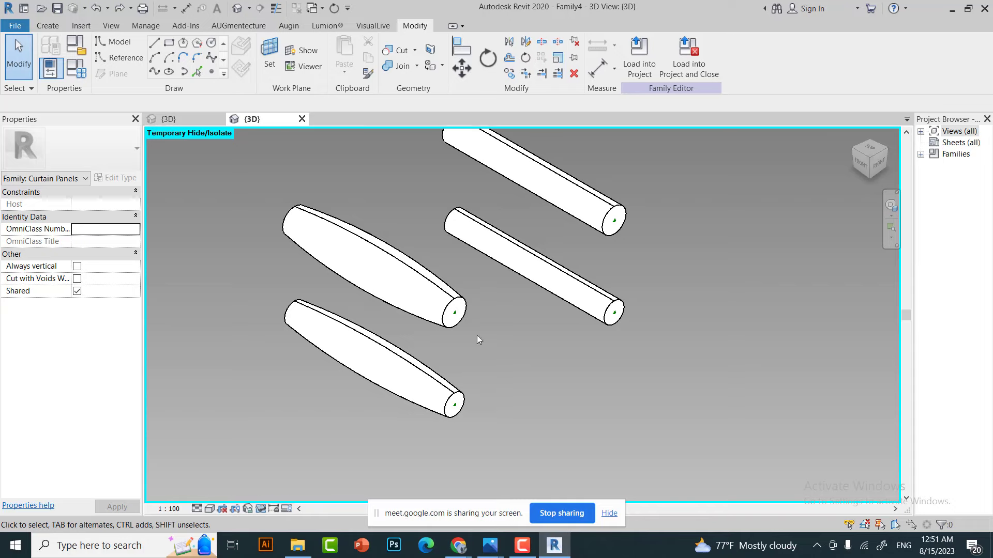
pyautogui.scroll(-1, 448, 342)
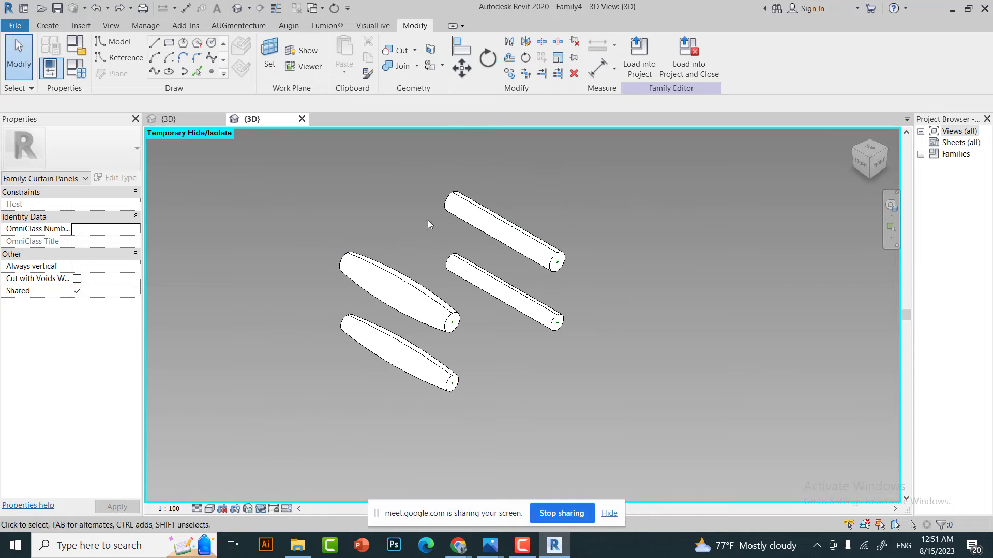
pyautogui.scroll(1, 528, 222)
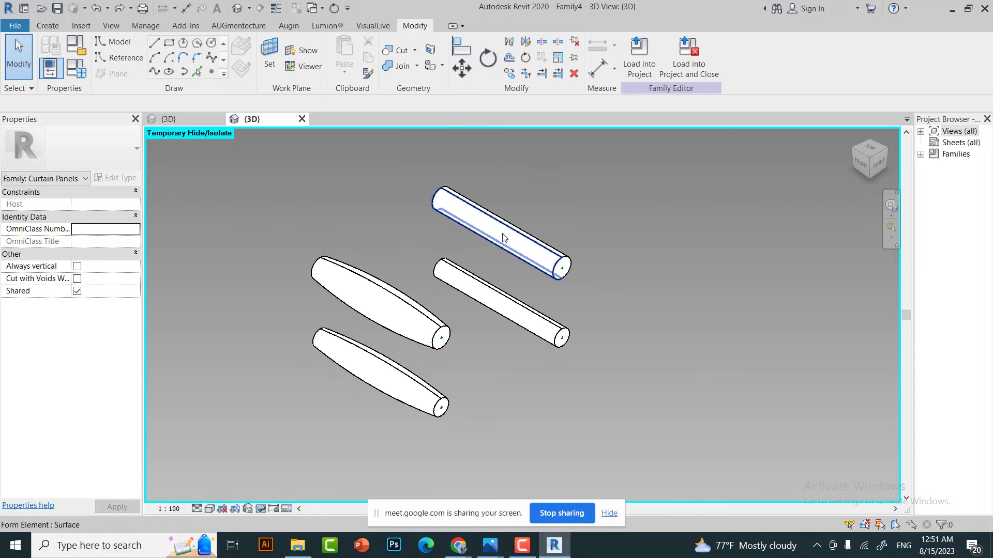
pyautogui.scroll(2, 534, 255)
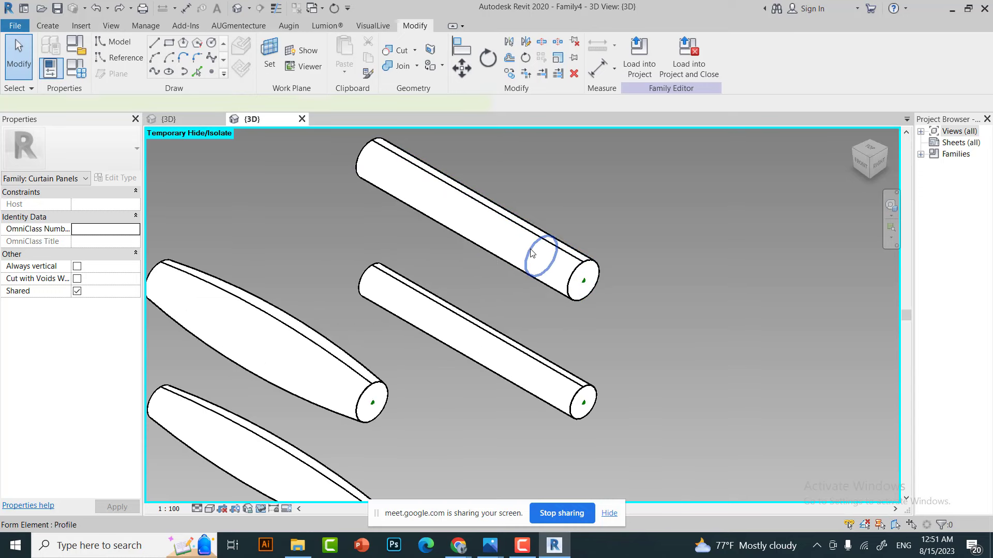
pyautogui.click(532, 253)
pyautogui.scroll(1, 534, 251)
pyautogui.scroll(1, 535, 249)
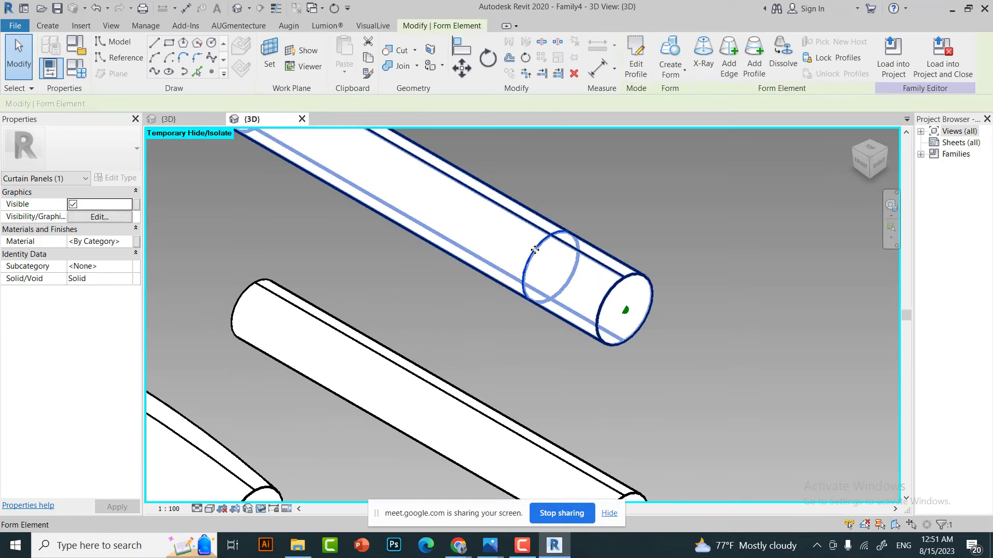
pyautogui.click(535, 250)
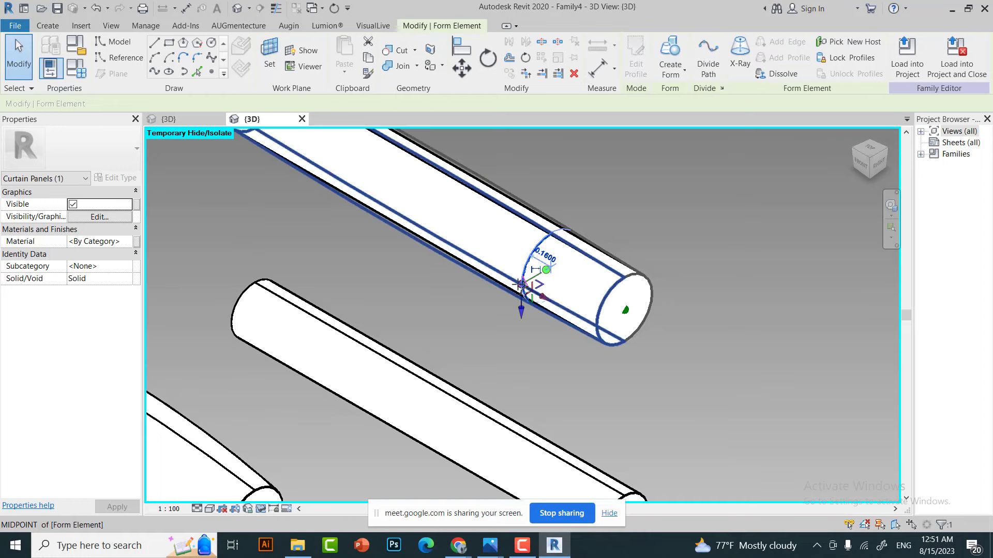
pyautogui.moveTo(524, 287); pyautogui.dragTo(519, 304)
pyautogui.scroll(-3, 523, 316)
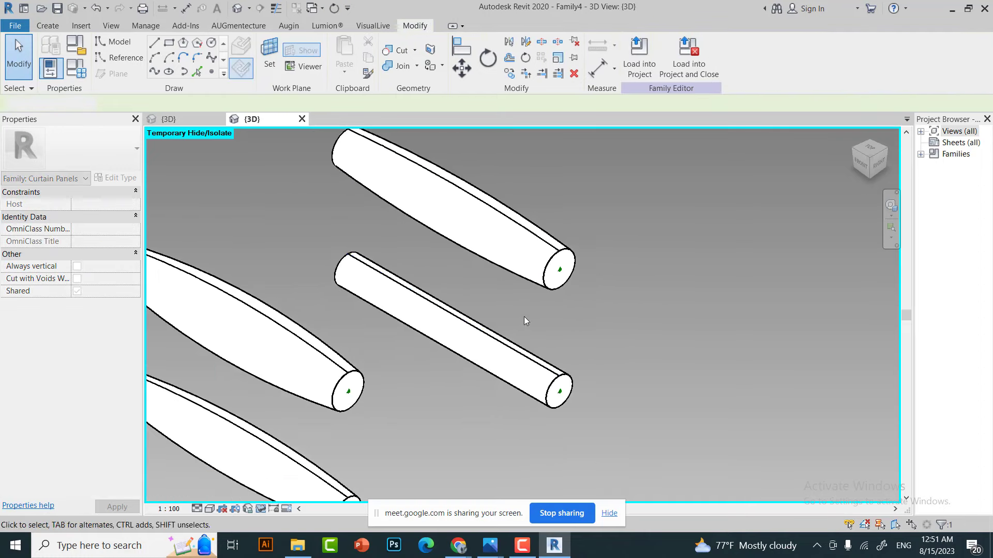
pyautogui.scroll(2, 515, 368)
# - Try selecting the middle cylinder's profile circle and outer surface using Tab
pyautogui.click(514, 368)
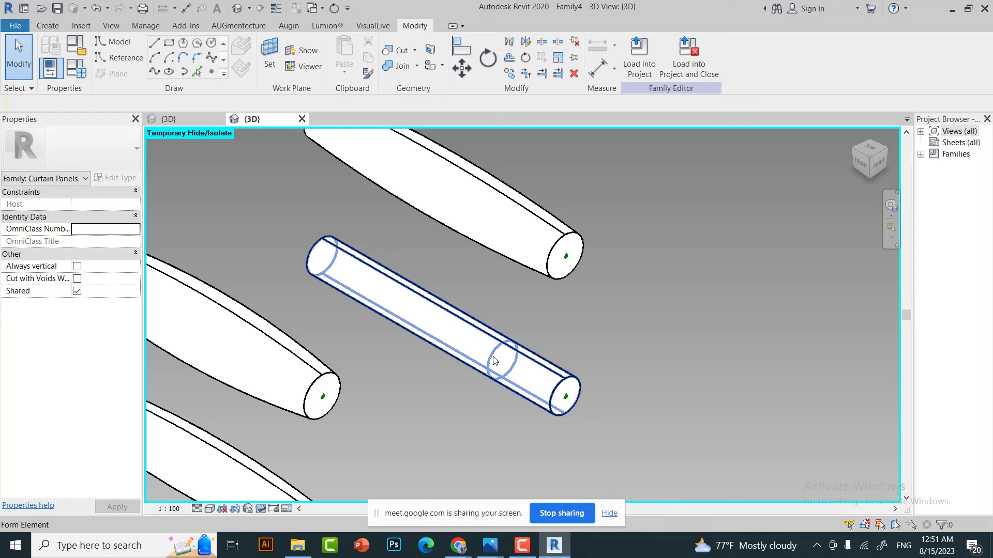
pyautogui.press('Tab')
pyautogui.click(491, 359)
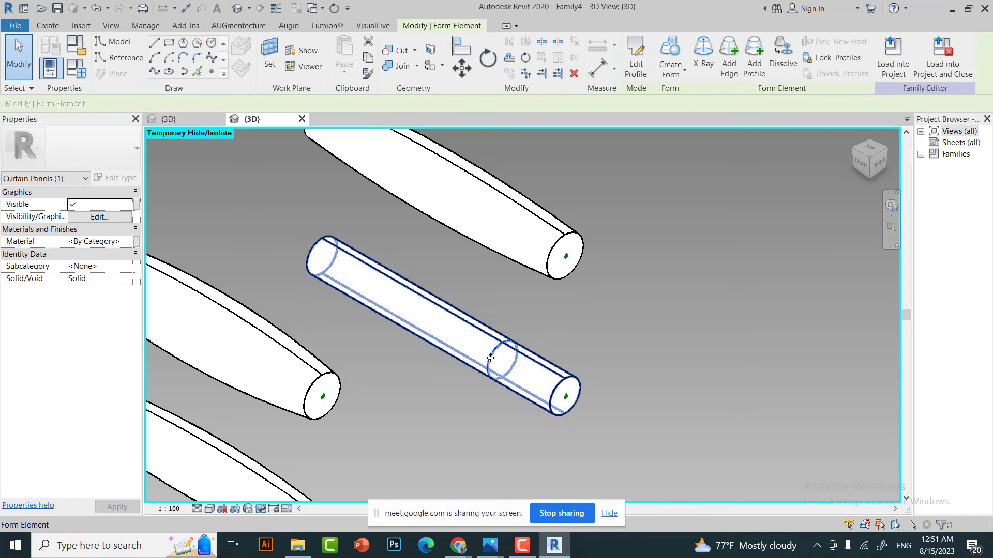
pyautogui.click(490, 358)
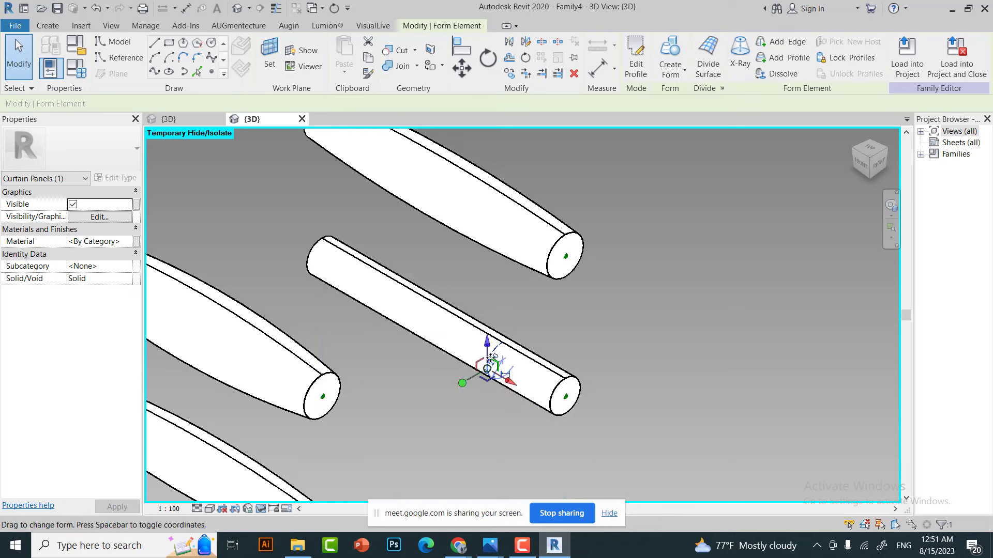
pyautogui.click(466, 384)
pyautogui.scroll(3, 487, 376)
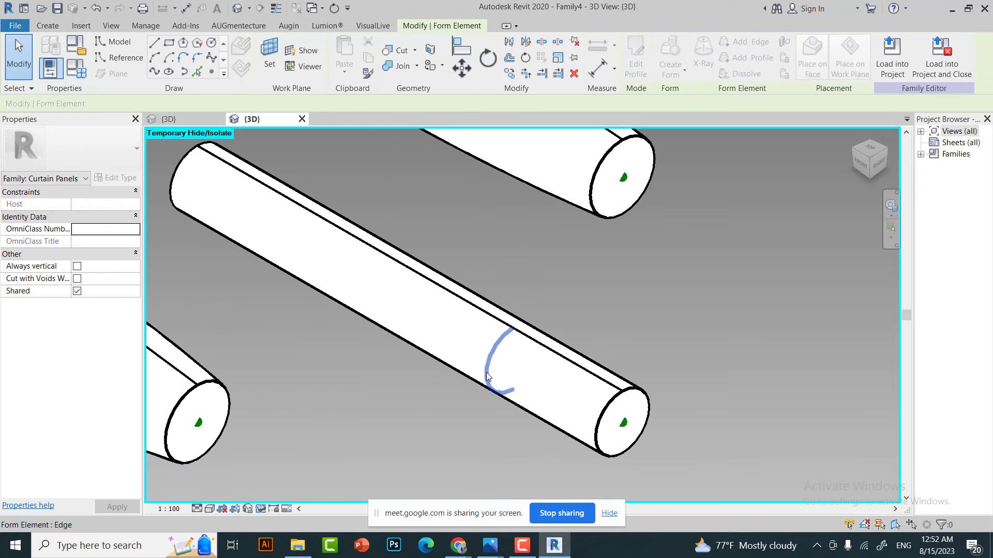
pyautogui.scroll(2, 487, 376)
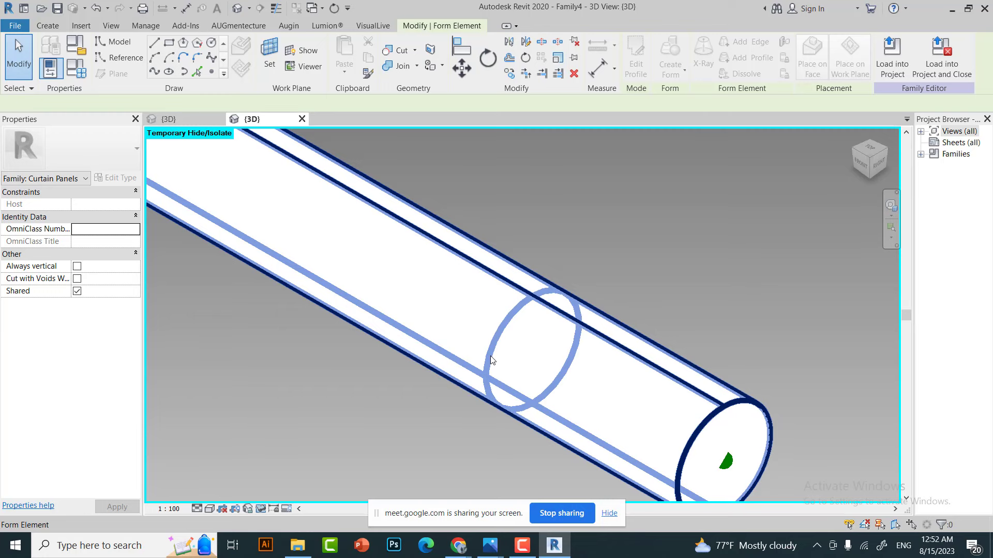
pyautogui.click(490, 356)
pyautogui.click(492, 356)
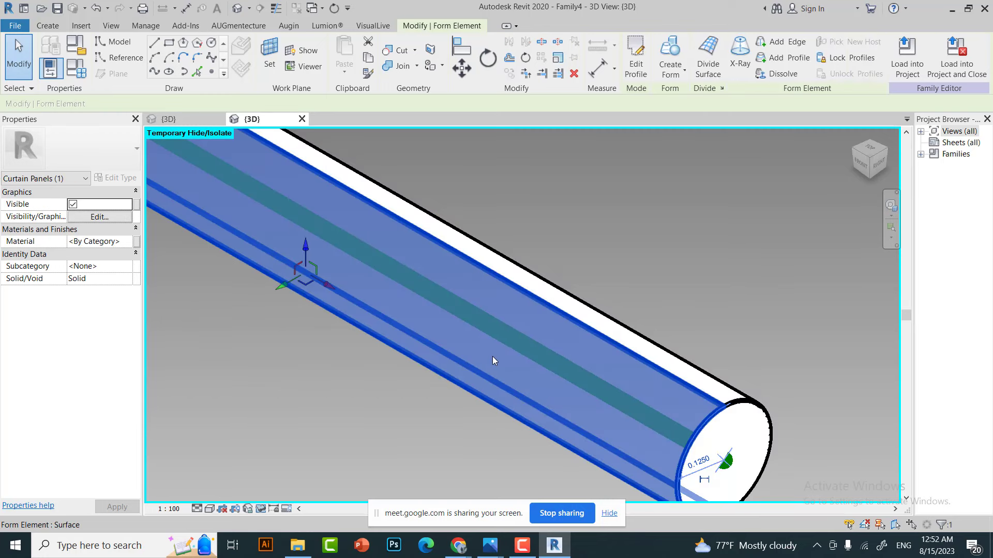
pyautogui.press('Escape')
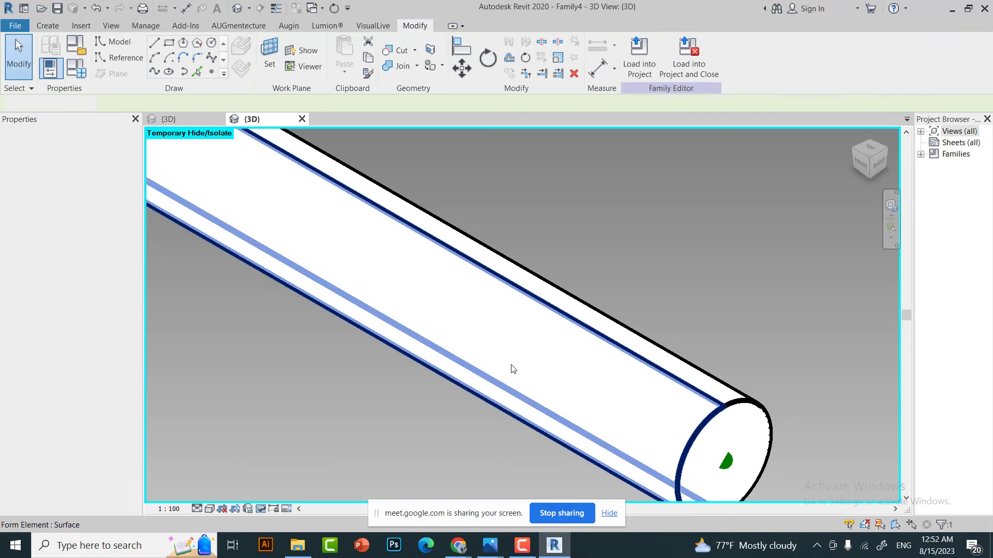
# - Enlarge the middle cylinder's middle profile circle so the member bulges
pyautogui.click(517, 371)
pyautogui.click(506, 370)
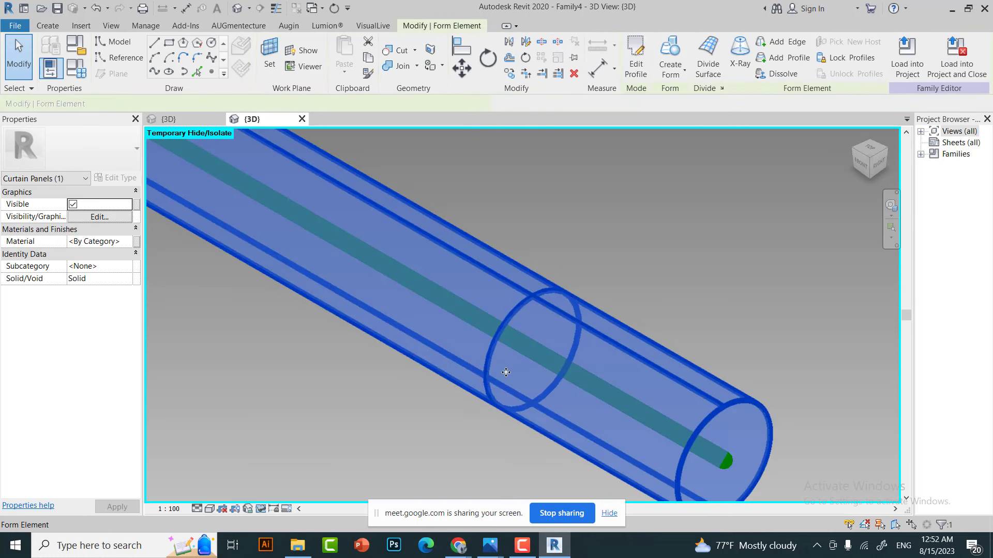
pyautogui.click(492, 391)
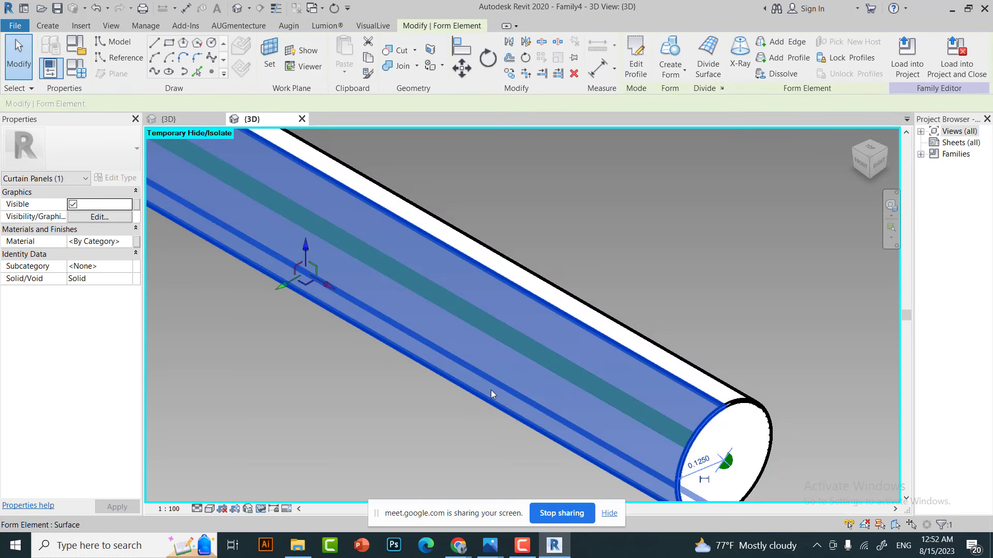
pyautogui.scroll(-5, 546, 362)
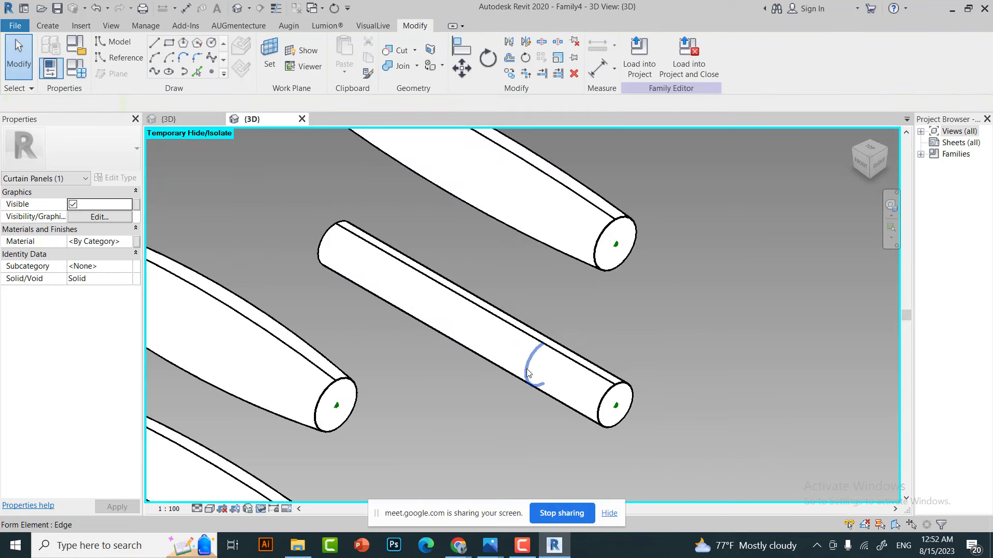
pyautogui.click(525, 375)
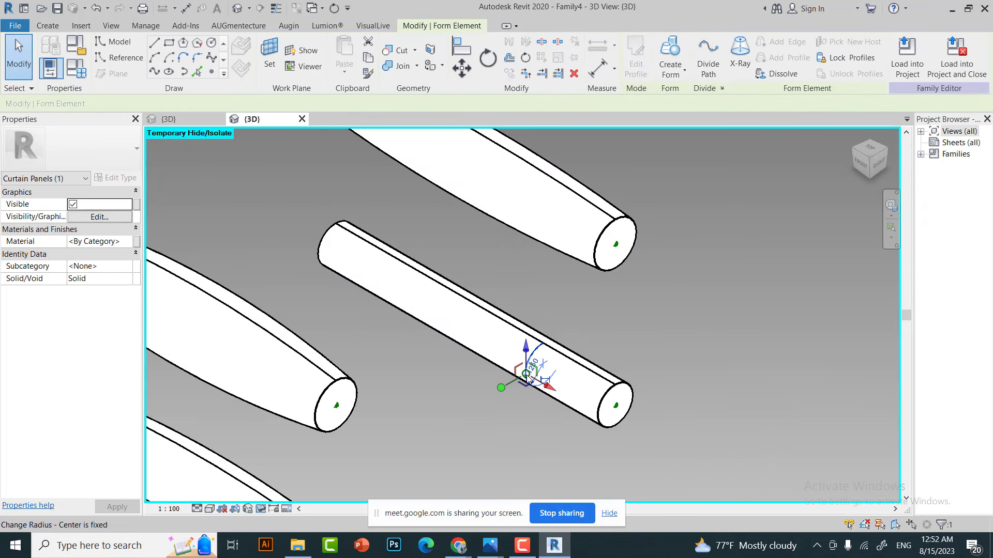
pyautogui.moveTo(527, 380); pyautogui.dragTo(509, 386)
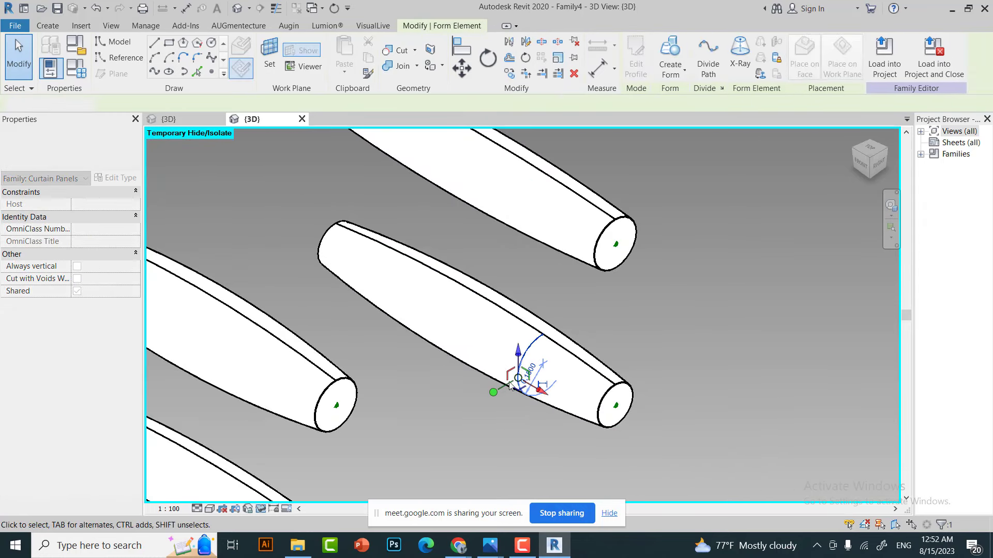
pyautogui.press('Escape')
# - Move the upper form's end vertex to reshape it
pyautogui.scroll(-3, 512, 372)
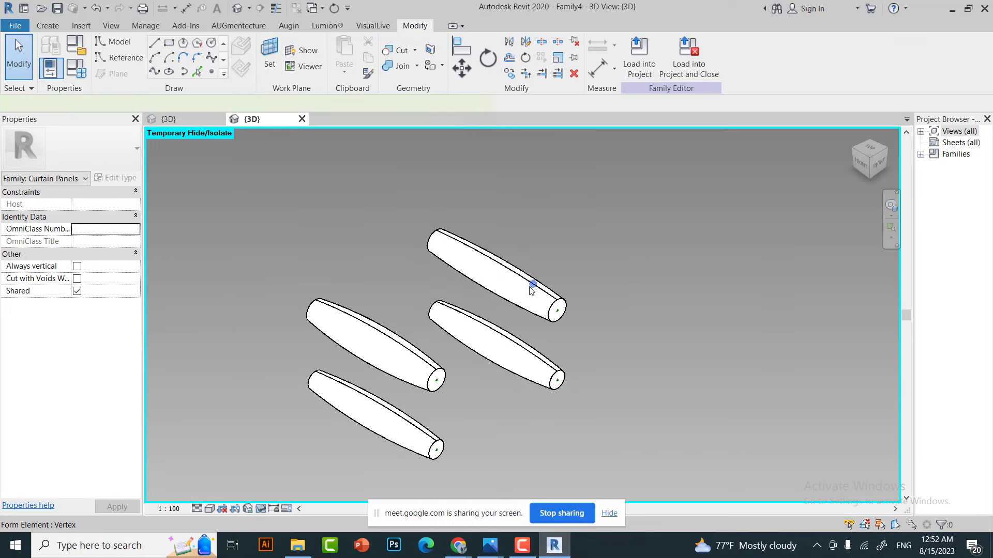
pyautogui.click(530, 287)
pyautogui.moveTo(534, 261); pyautogui.dragTo(535, 262)
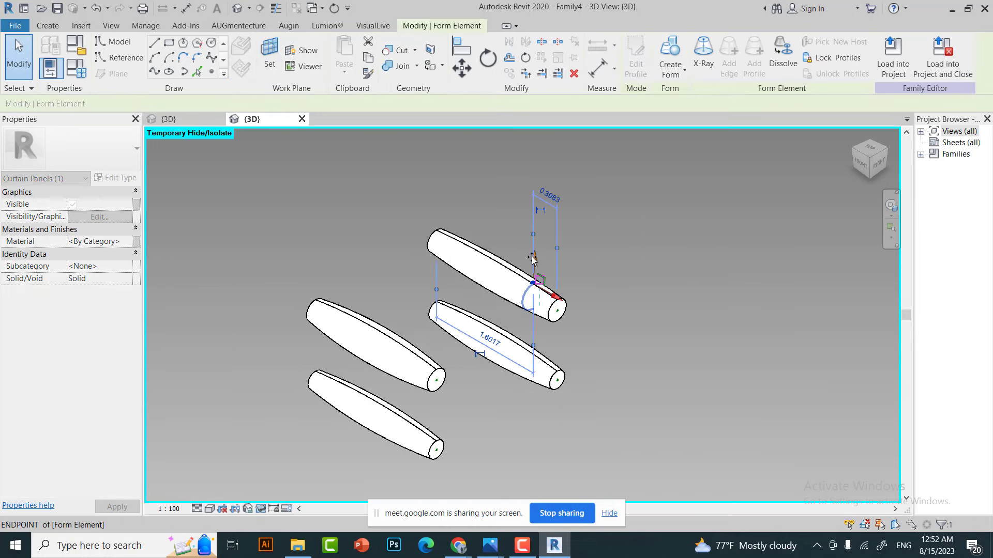
pyautogui.click(621, 291)
pyautogui.scroll(-3, 615, 267)
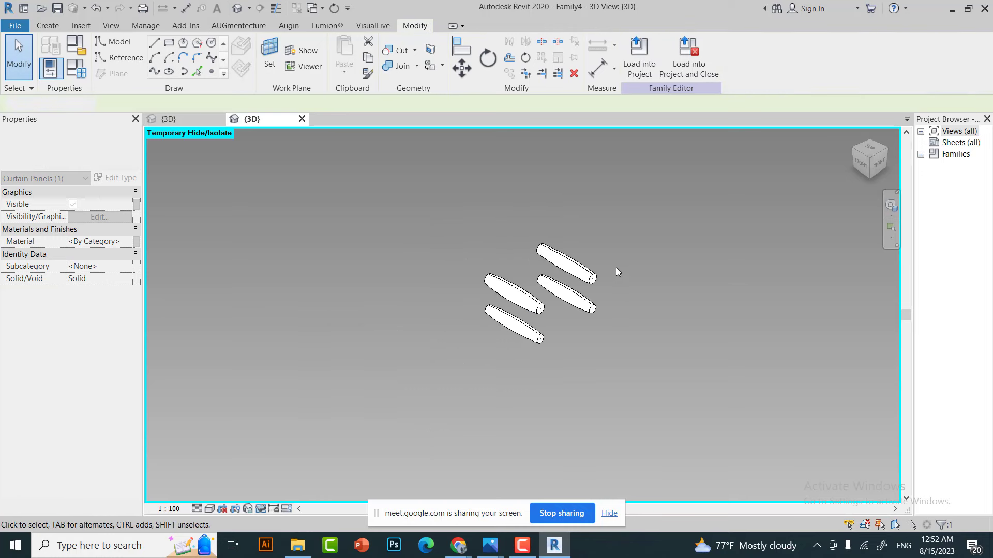
pyautogui.click(261, 508)
# - Restore the hidden reference planes and lines, then select and clear the four-line reference chain
pyautogui.click(278, 495)
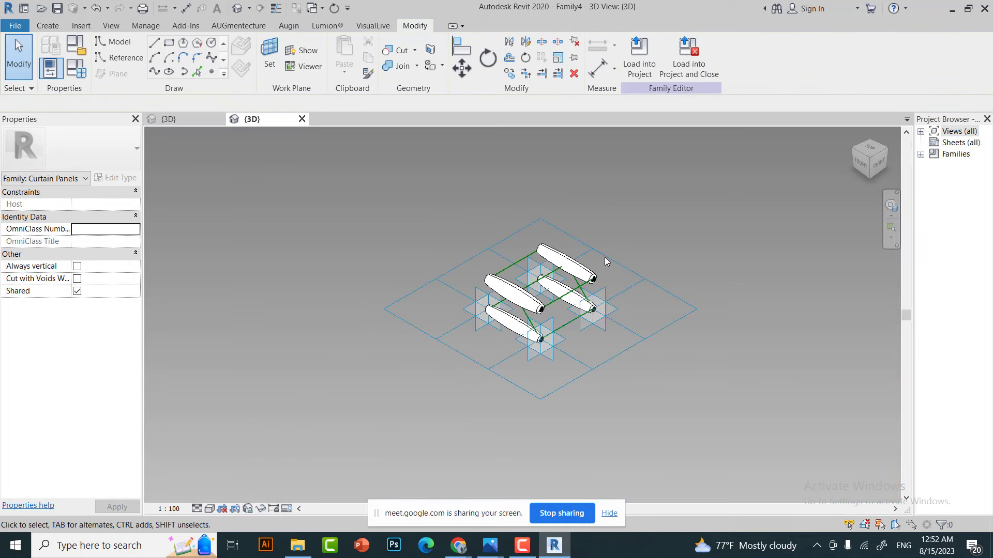
pyautogui.scroll(2, 528, 337)
pyautogui.press('Tab')
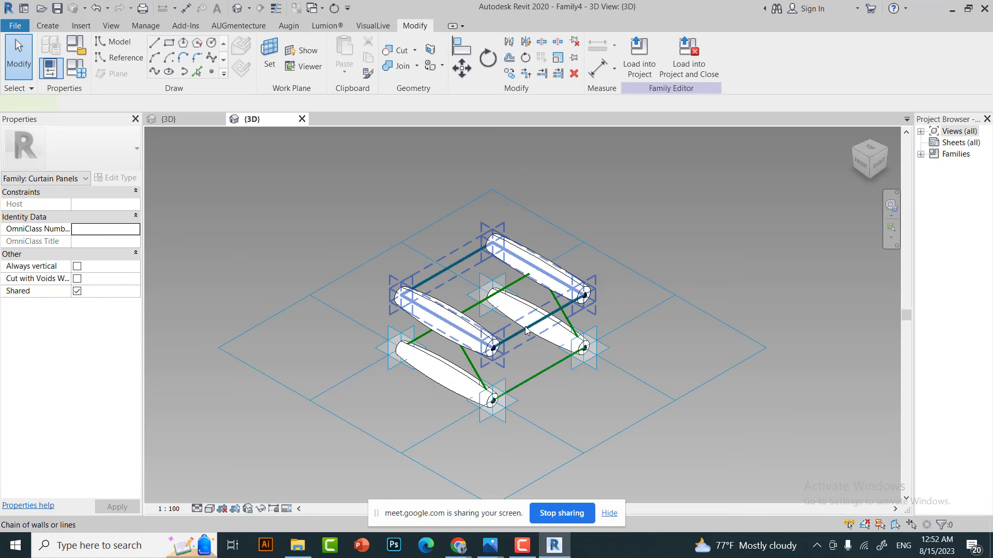
pyautogui.click(526, 330)
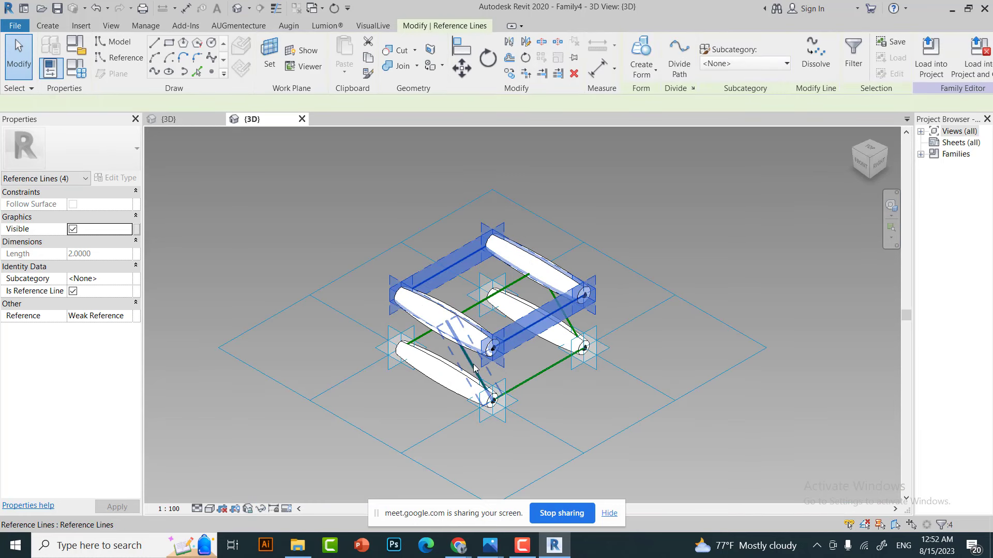
pyautogui.scroll(3, 474, 368)
pyautogui.click(638, 411)
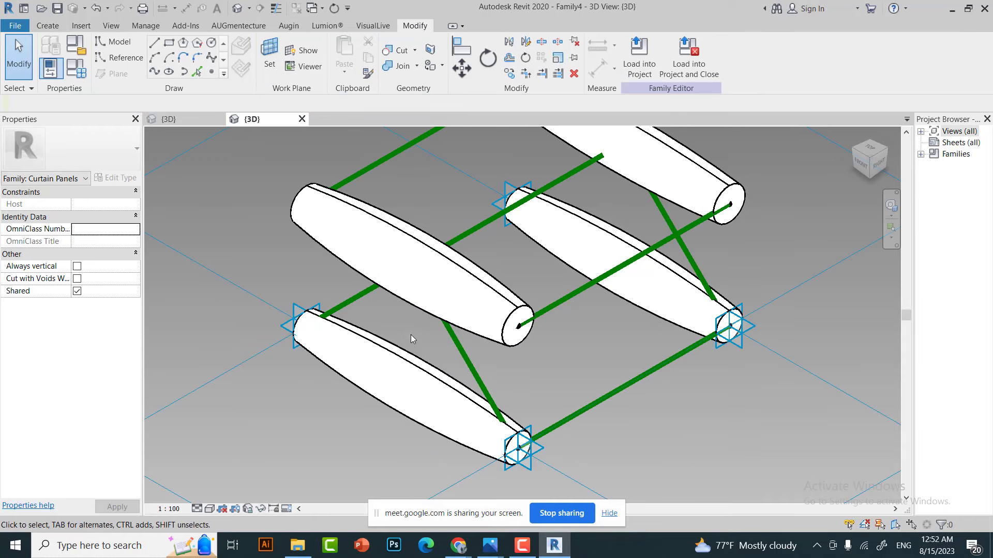
pyautogui.scroll(-2, 411, 339)
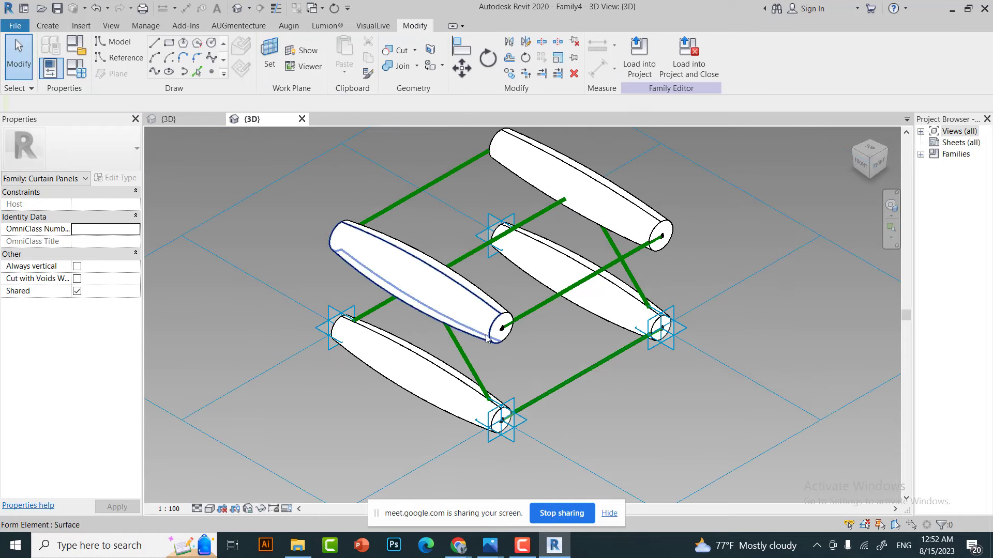
# - Switch to thin lines and raise the upper end reference points to an Offset of 1.5000
pyautogui.click(277, 9)
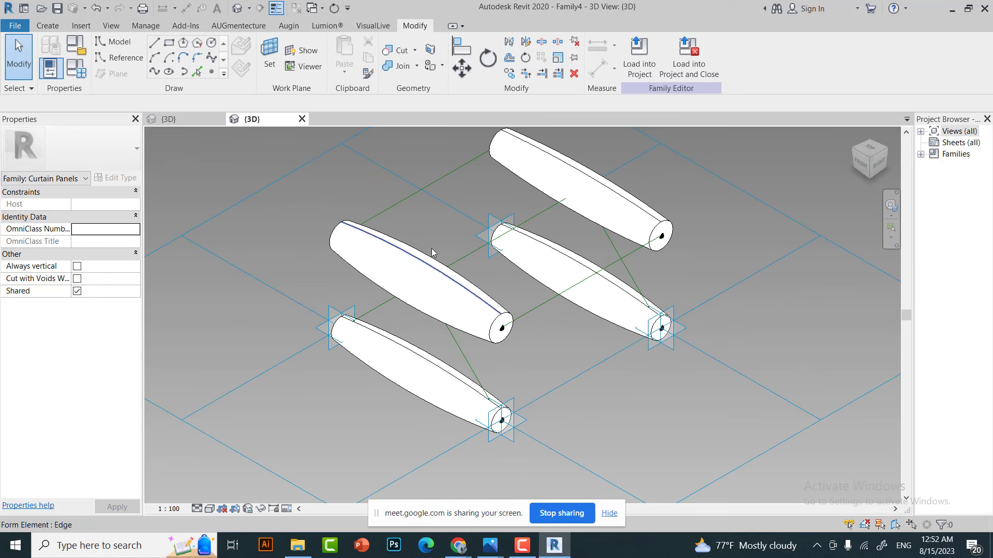
pyautogui.click(528, 306)
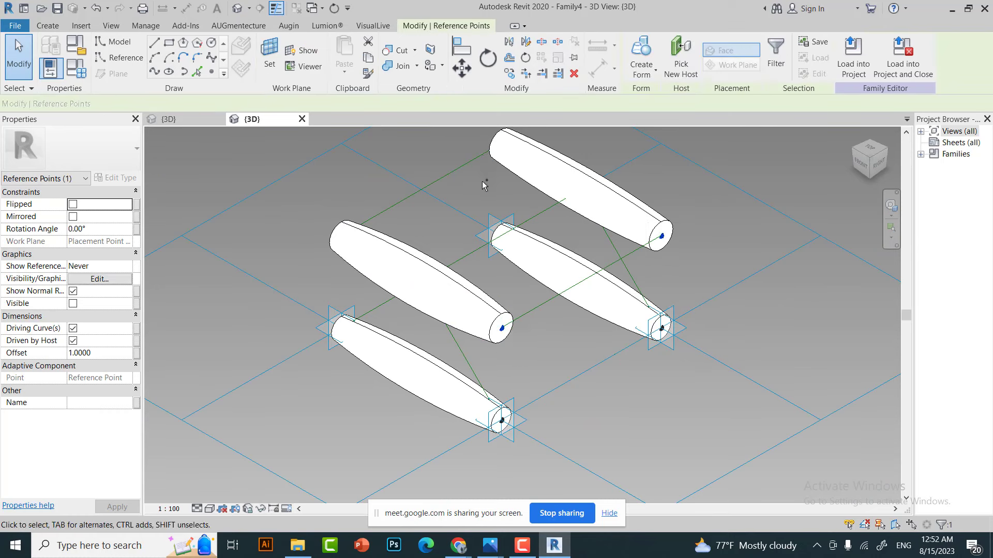
pyautogui.keyDown('ctrl'); pyautogui.click(509, 130); pyautogui.keyUp('ctrl')
pyautogui.keyDown('ctrl'); pyautogui.moveTo(356, 215); pyautogui.dragTo(356, 219); pyautogui.keyUp('ctrl')
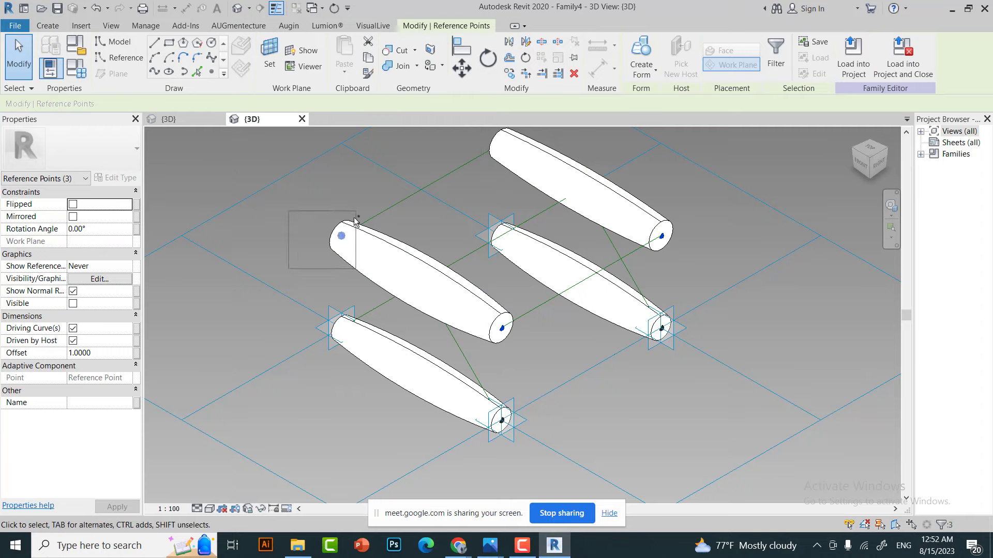
pyautogui.click(114, 358)
pyautogui.write('1.5000')
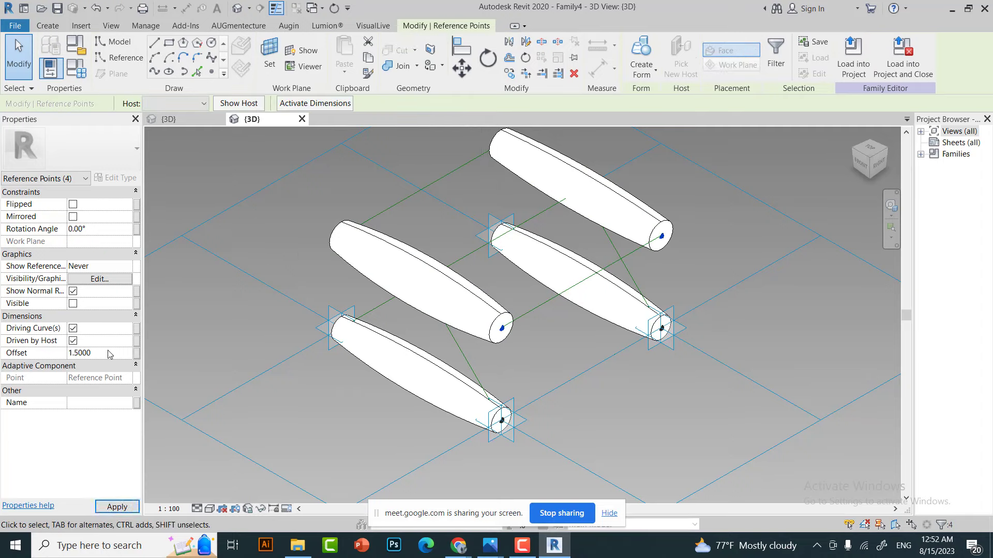
pyautogui.click(346, 416)
pyautogui.scroll(-3, 488, 247)
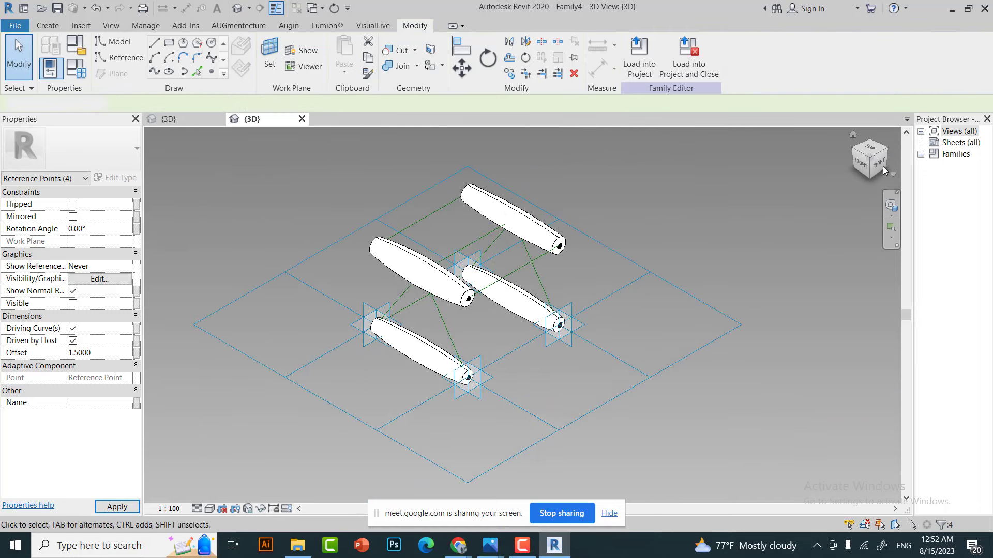
# - Place a reference point on the left truss triangle's diagonal reference line
pyautogui.press('Escape')
pyautogui.keyDown('shift'); pyautogui.moveTo(525, 279); pyautogui.dragTo(524, 253, button='middle'); pyautogui.keyUp('shift')
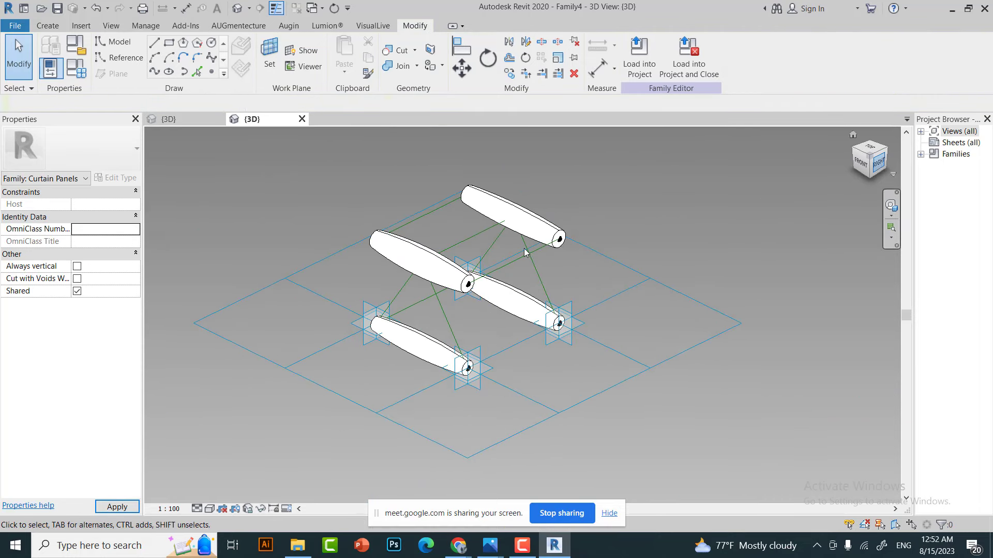
pyautogui.scroll(1, 340, 212)
pyautogui.click(212, 72)
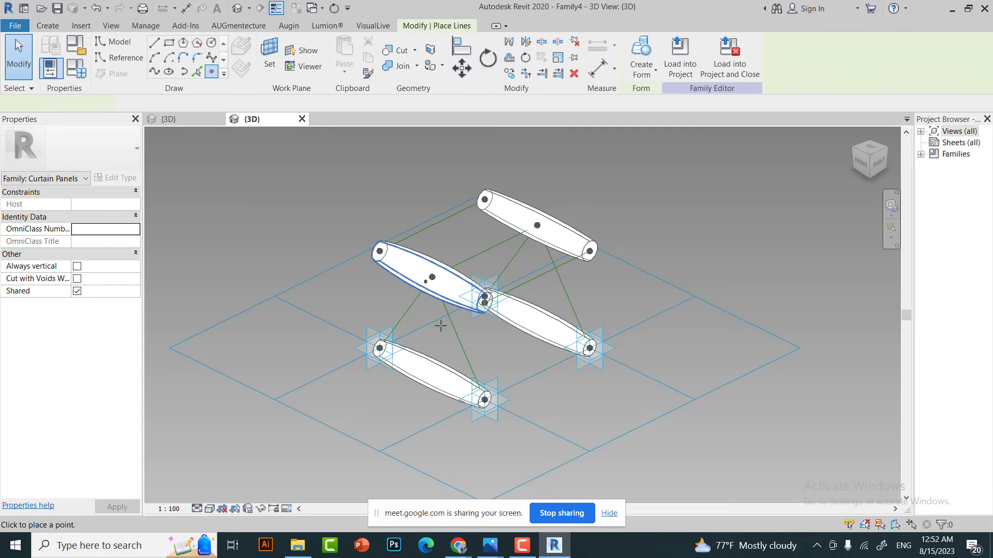
pyautogui.scroll(3, 470, 349)
pyautogui.click(468, 348)
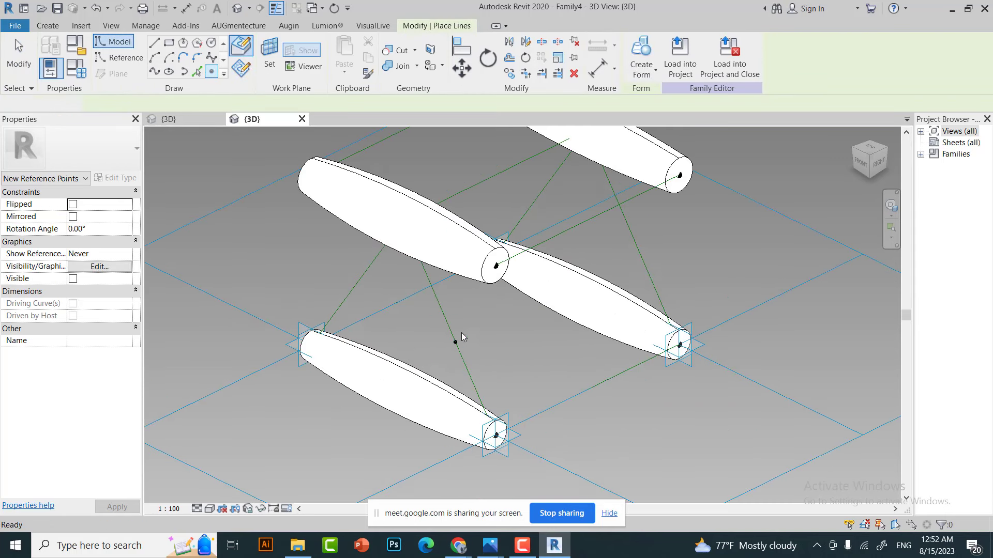
pyautogui.press('Escape')
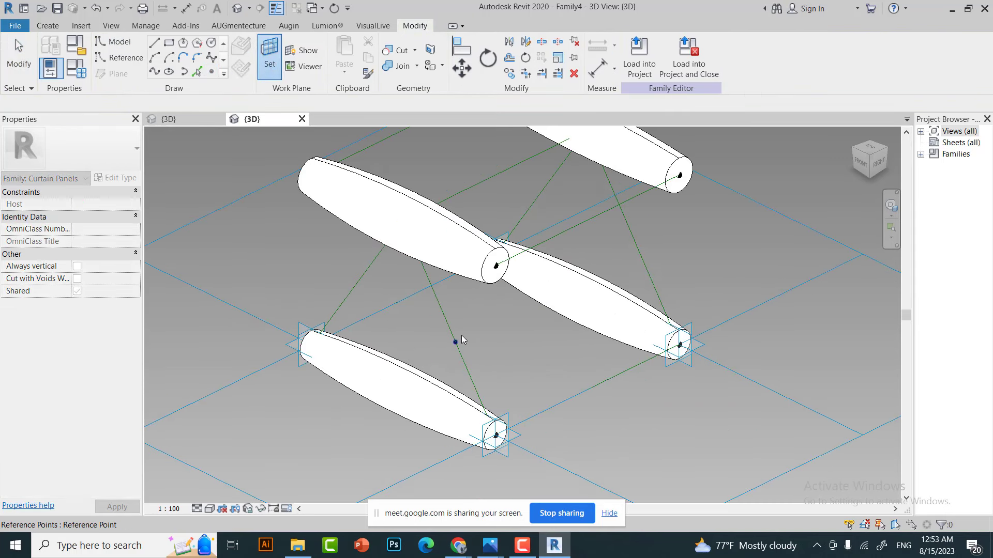
pyautogui.scroll(3, 459, 342)
# - Draw a 0.05-radius circle profile at the diagonal line's endpoint, seen from a front-right view
pyautogui.press('l')
pyautogui.press('i')
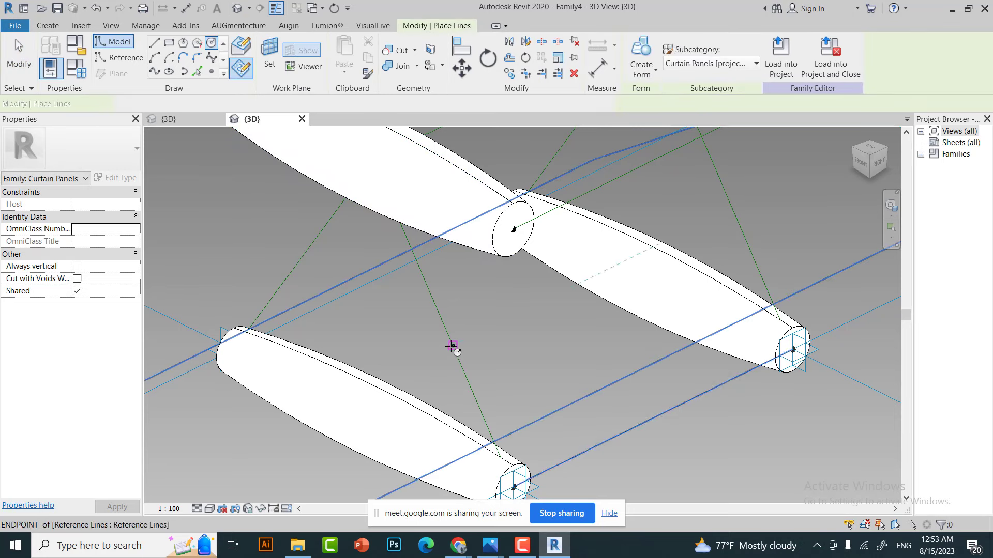
pyautogui.click(453, 346)
pyautogui.scroll(3, 475, 343)
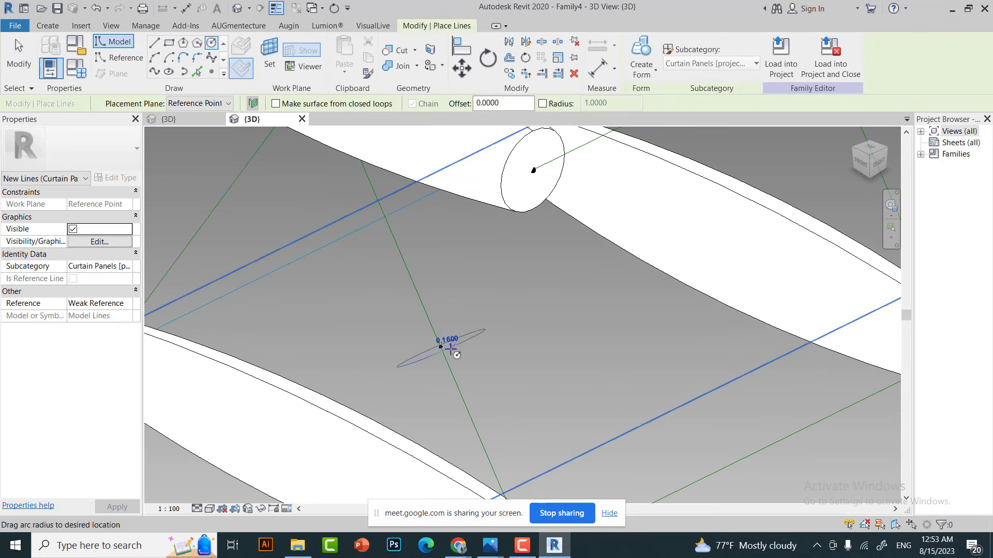
pyautogui.press('Escape')
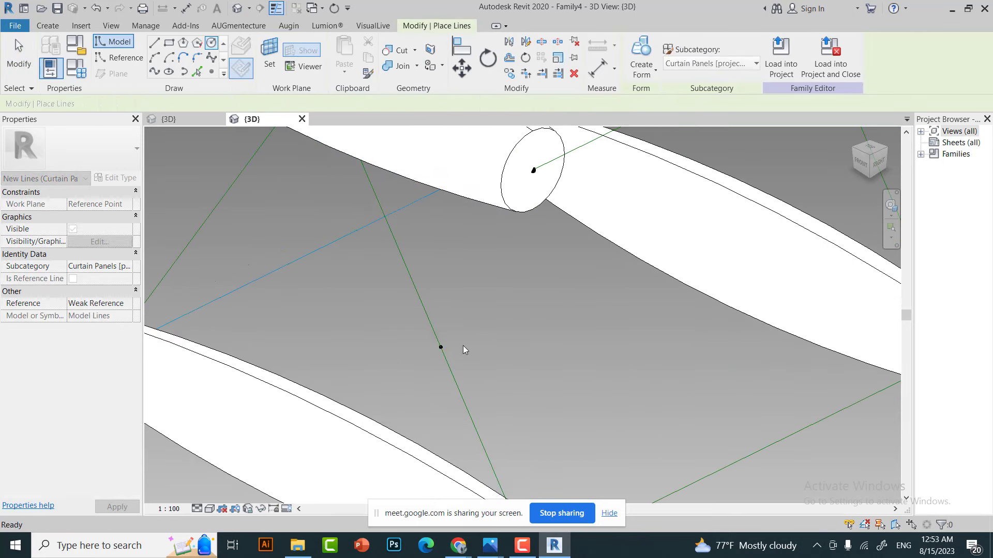
pyautogui.click(872, 168)
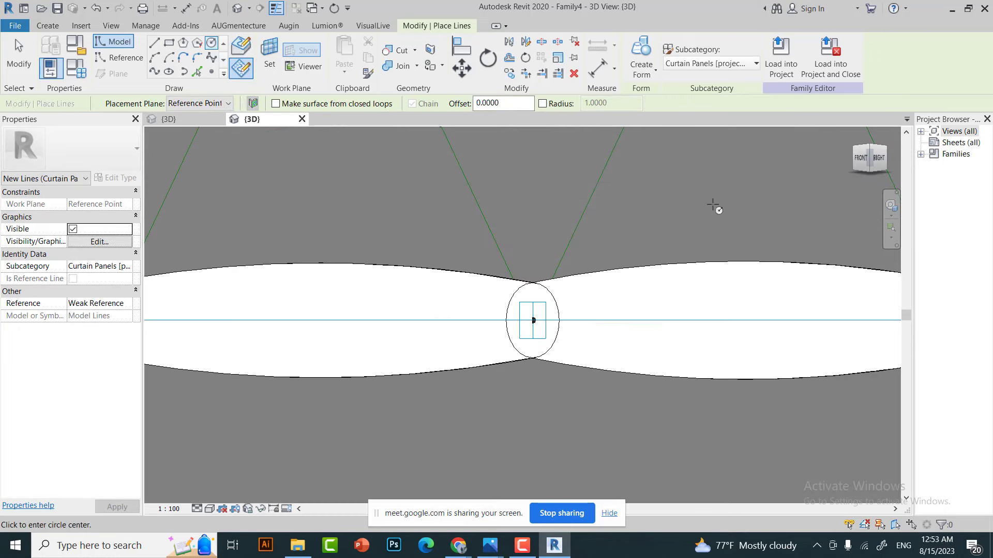
pyautogui.scroll(-2, 492, 204)
pyautogui.scroll(2, 474, 230)
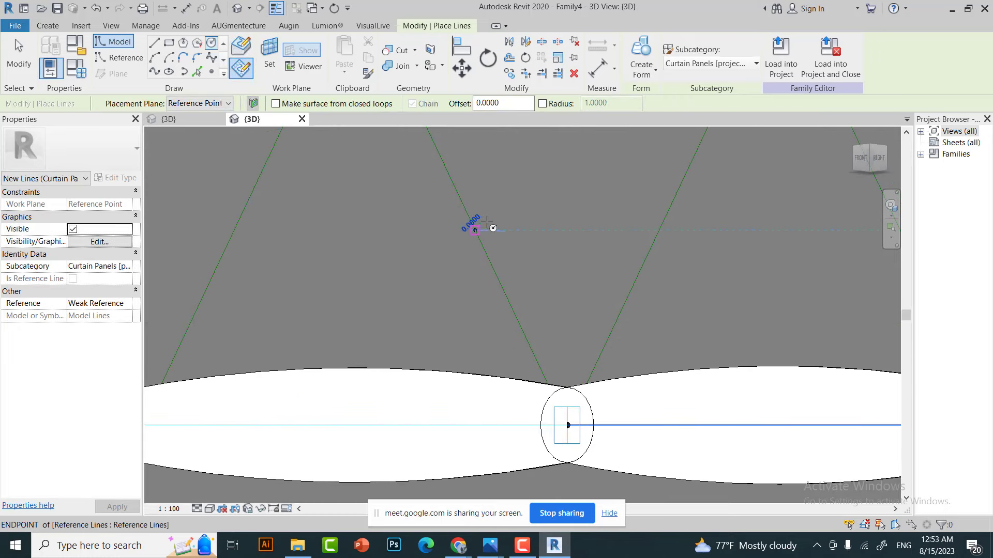
pyautogui.click(486, 222)
pyautogui.write('.0')
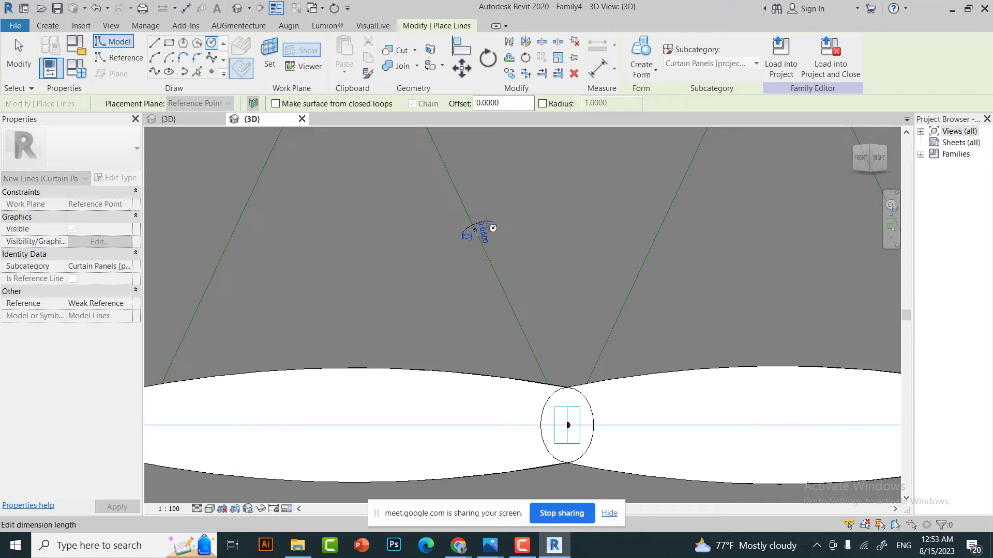
pyautogui.press('Return')
pyautogui.press('Escape')
pyautogui.press('Escape')
# - Sweep the circle along both diagonal reference lines into solid round struts
pyautogui.click(485, 231)
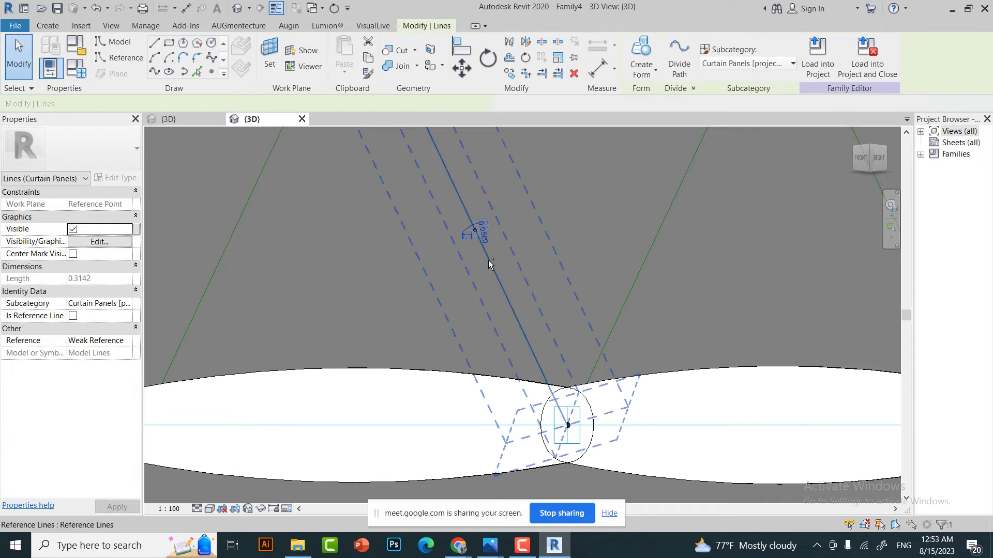
pyautogui.keyDown('ctrl'); pyautogui.click(490, 265); pyautogui.keyUp('ctrl')
pyautogui.keyDown('ctrl'); pyautogui.click(239, 222); pyautogui.keyUp('ctrl')
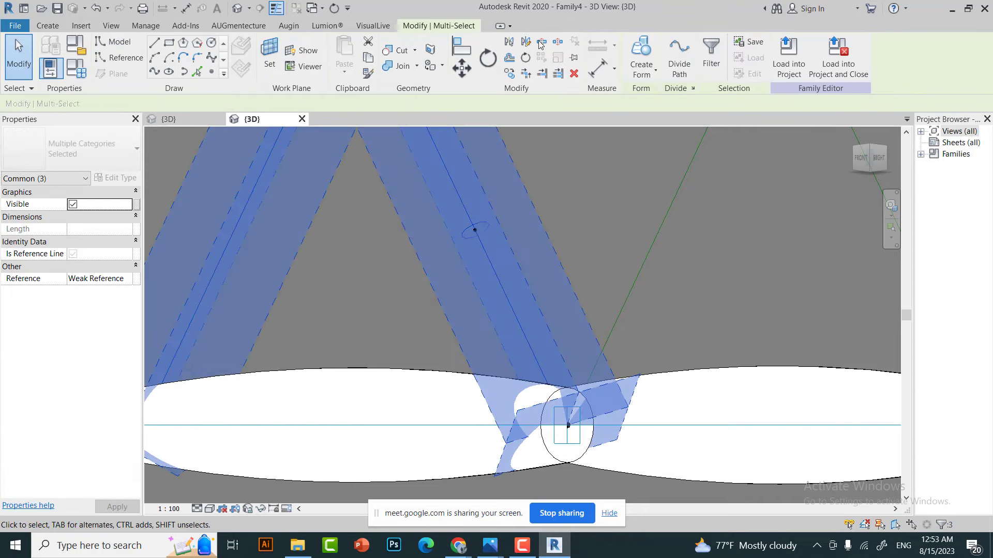
pyautogui.click(654, 54)
pyautogui.scroll(-4, 508, 255)
pyautogui.click(634, 265)
pyautogui.scroll(4, 634, 265)
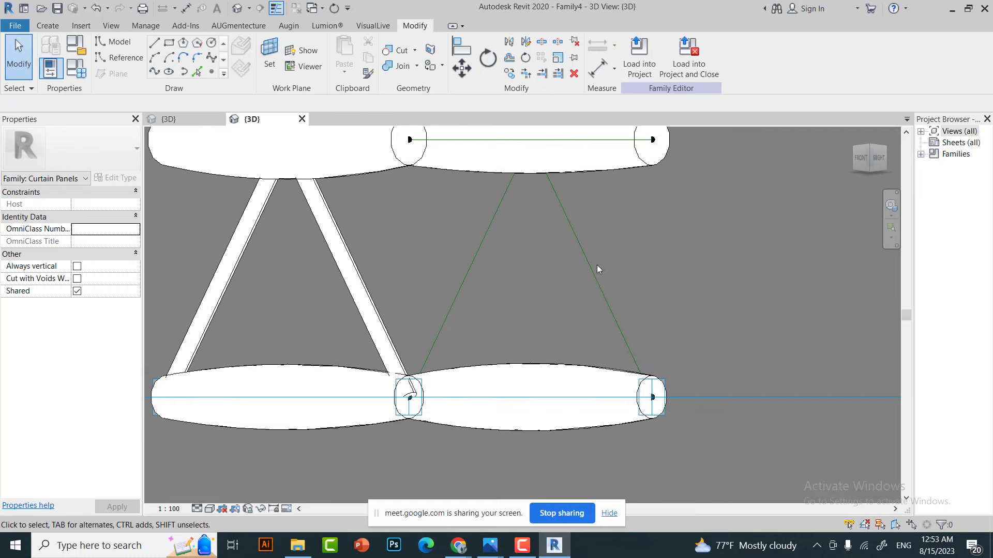
# - Place a reference point on the right diagonal, make it the work plane, and draw a 0.05 circle
pyautogui.click(210, 71)
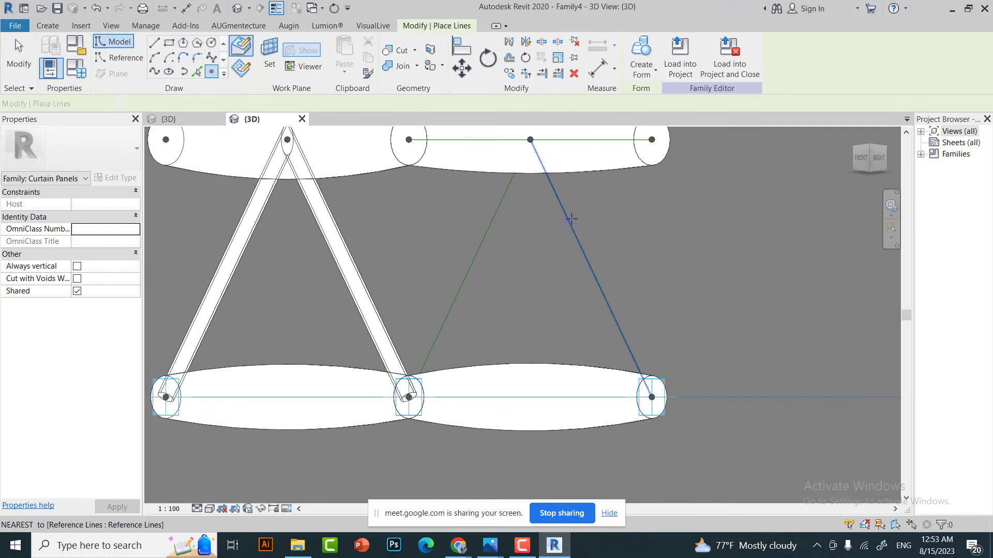
pyautogui.click(270, 57)
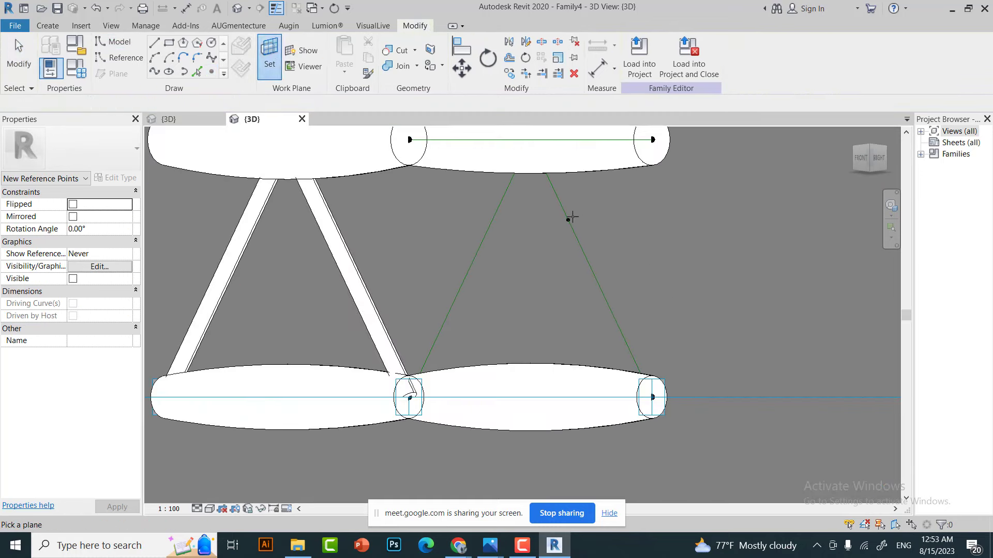
pyautogui.click(568, 220)
pyautogui.click(212, 48)
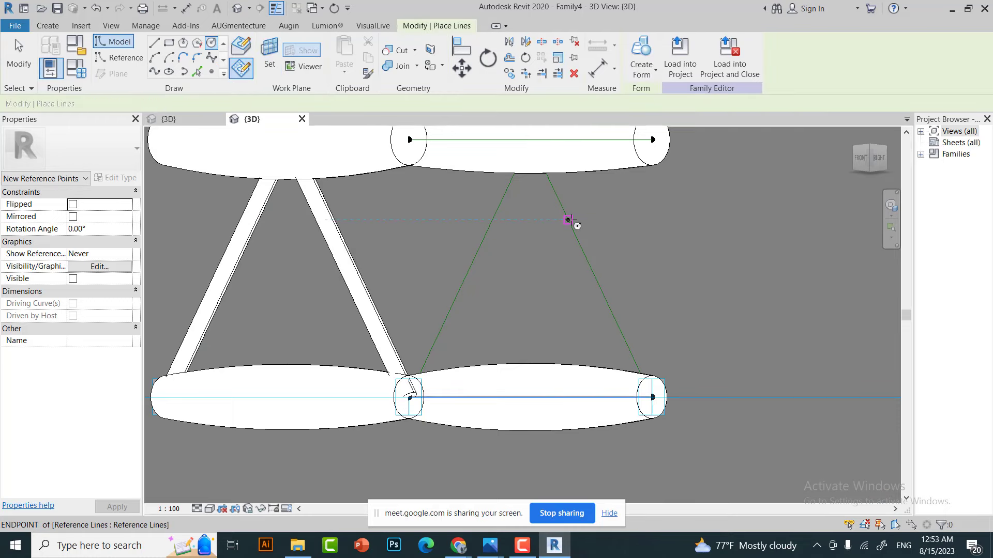
pyautogui.click(567, 220)
pyautogui.scroll(2, 575, 213)
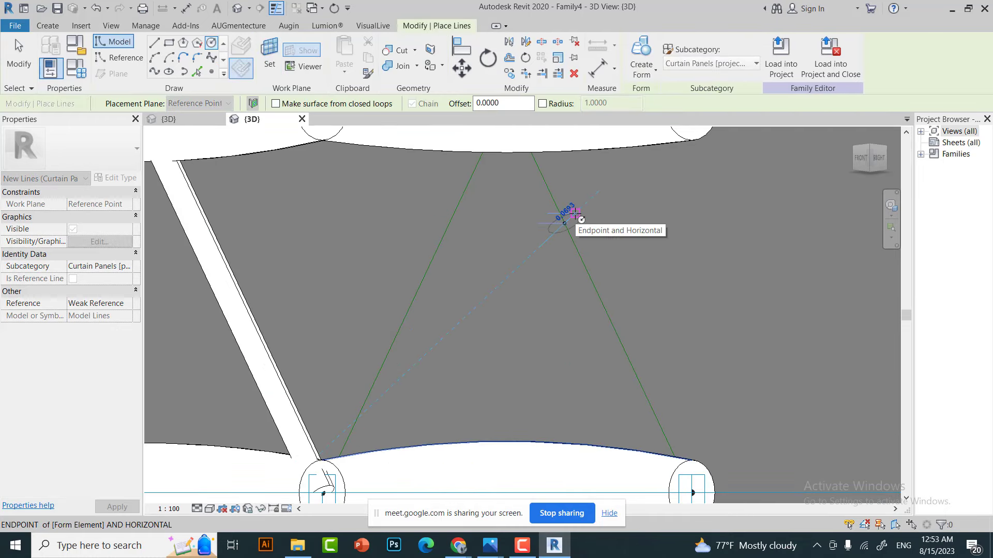
pyautogui.write('.05')
pyautogui.press('Return')
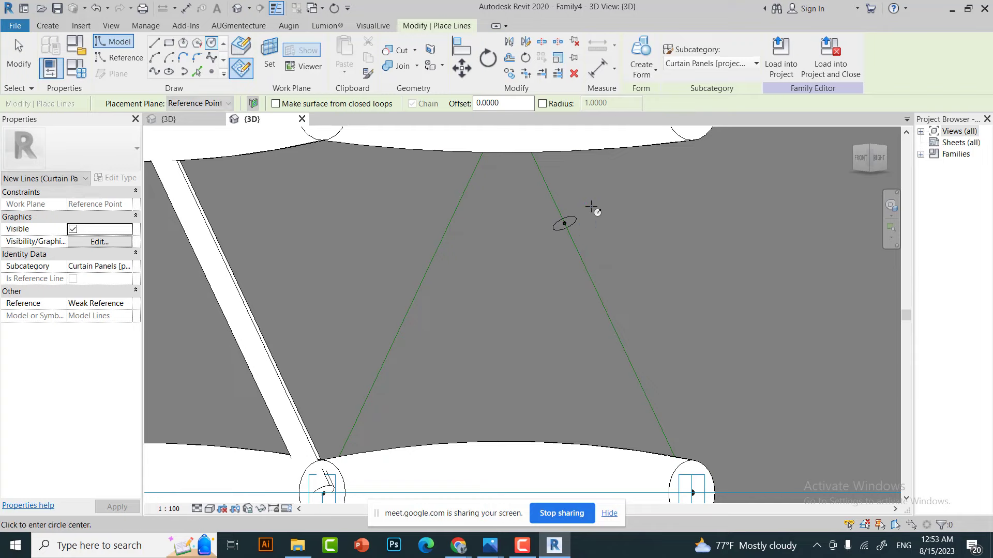
pyautogui.press('Escape')
pyautogui.press('Escape')
# - Create a solid strut form from the circle and the diagonal reference lines
pyautogui.click(578, 217)
pyautogui.keyDown('ctrl'); pyautogui.click(579, 245); pyautogui.keyUp('ctrl')
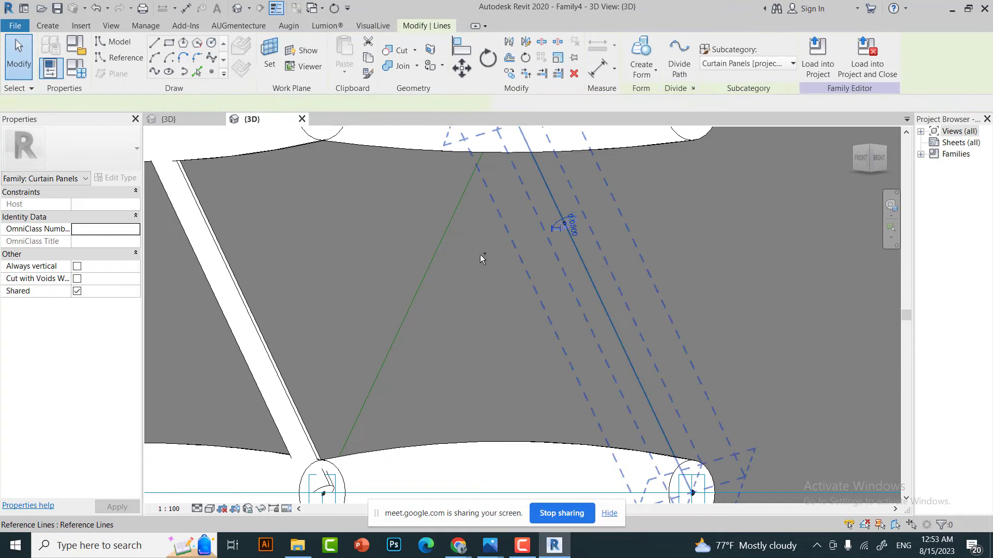
pyautogui.keyDown('ctrl'); pyautogui.click(435, 260); pyautogui.keyUp('ctrl')
pyautogui.click(656, 50)
pyautogui.scroll(-5, 677, 248)
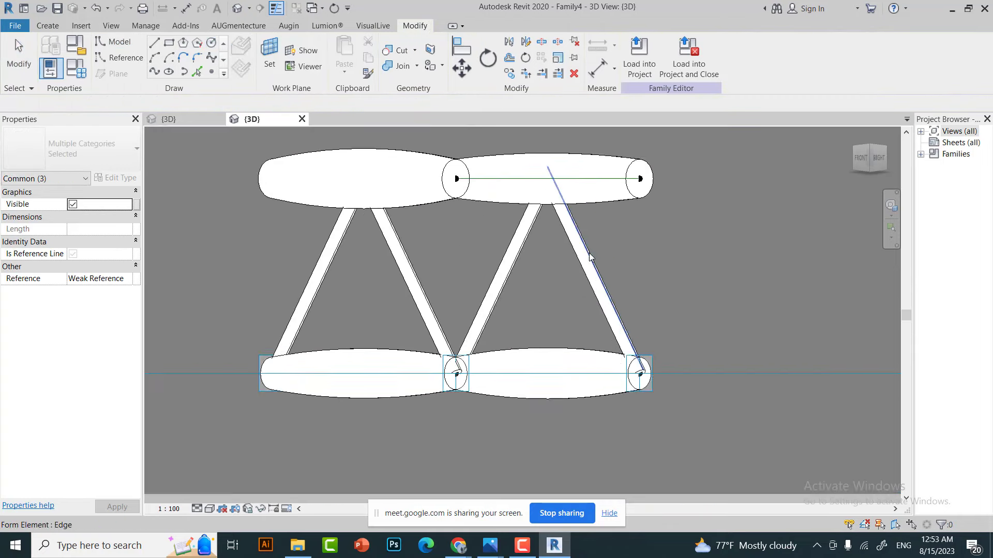
pyautogui.scroll(-2, 621, 251)
# - View the truss from a corner and set a reference point on the top connecting line as work plane
pyautogui.click(877, 166)
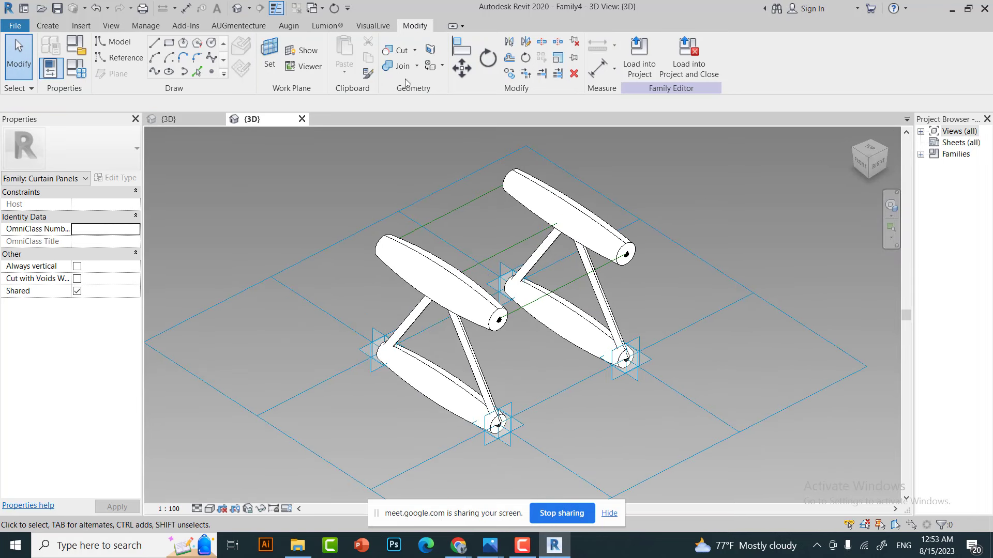
pyautogui.click(212, 72)
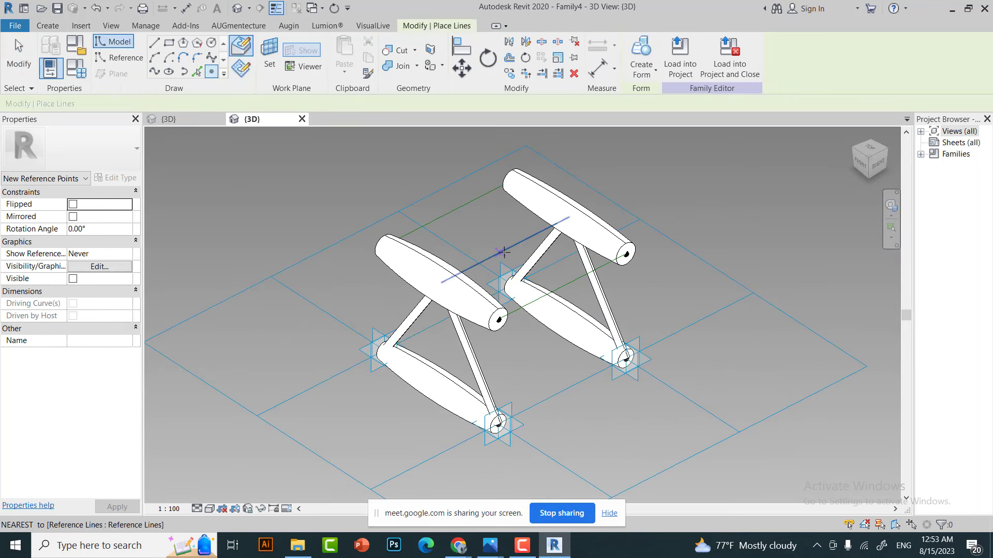
pyautogui.scroll(3, 477, 157)
pyautogui.click(269, 57)
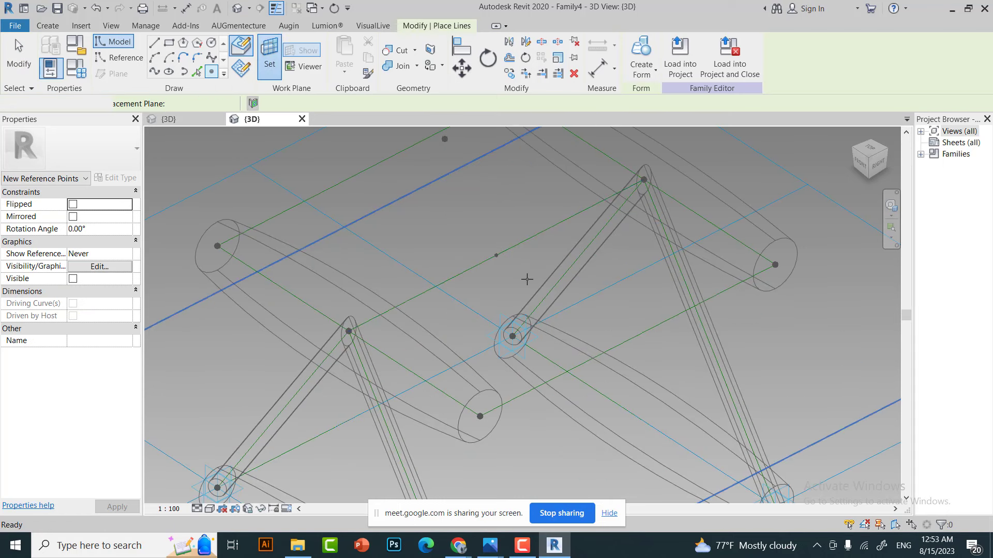
pyautogui.click(497, 254)
pyautogui.click(497, 255)
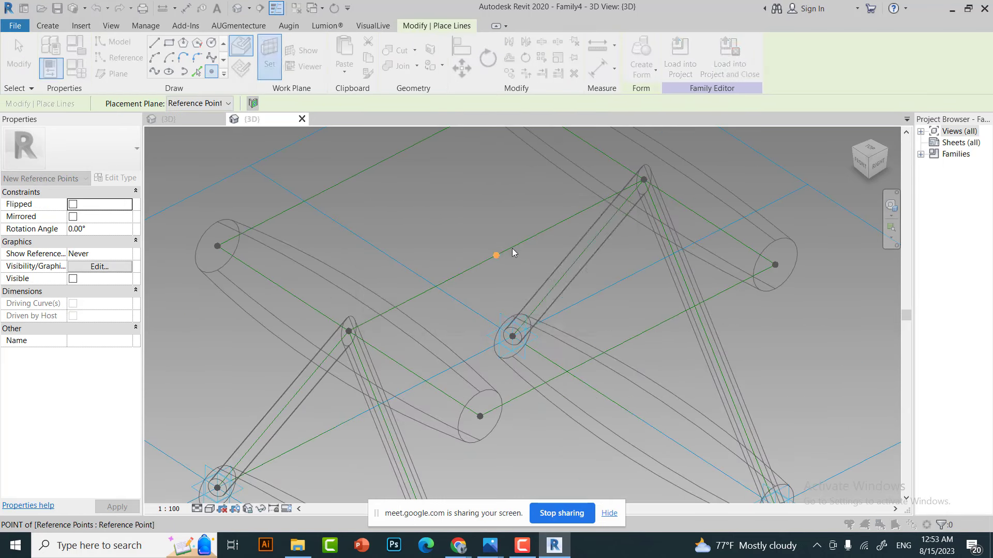
pyautogui.press('Return')
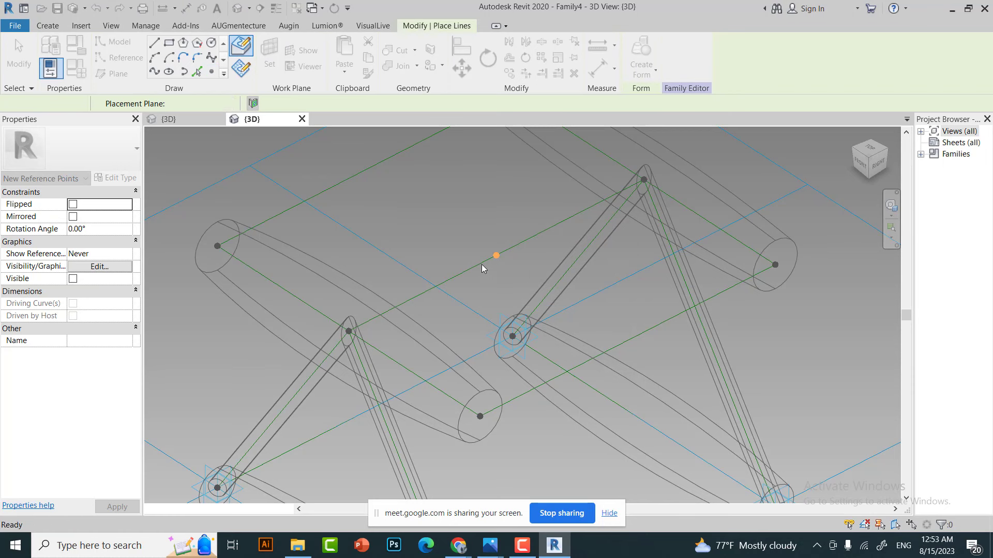
pyautogui.press('Escape')
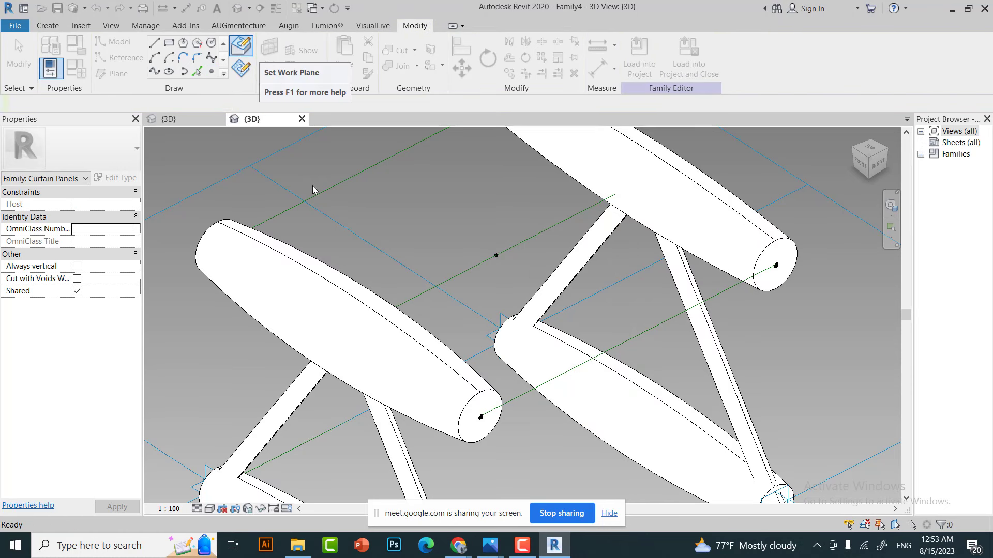
pyautogui.press('Escape')
pyautogui.click(267, 50)
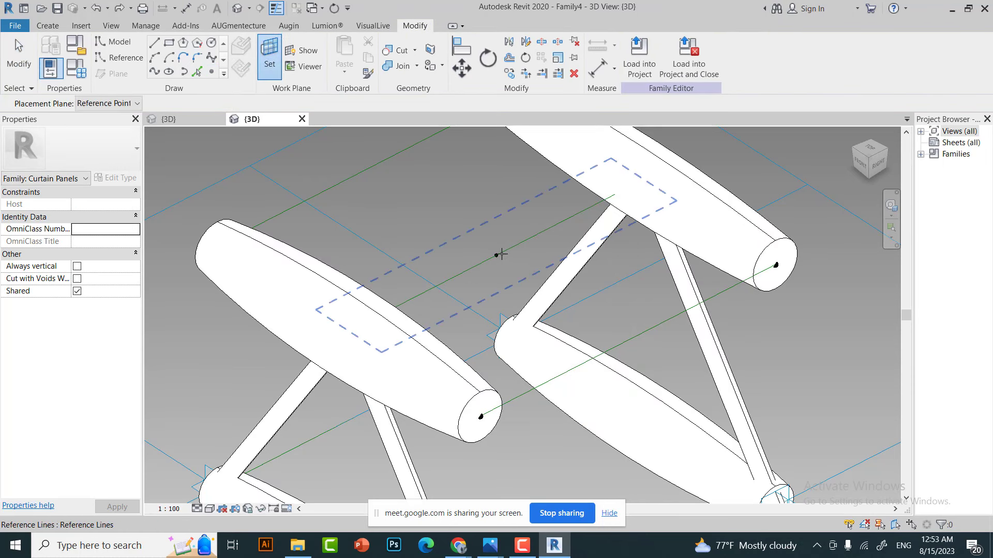
pyautogui.click(496, 254)
# - Draw a 0.05-radius circle and form the solid cross strut along the connecting line
pyautogui.press('l')
pyautogui.press('i')
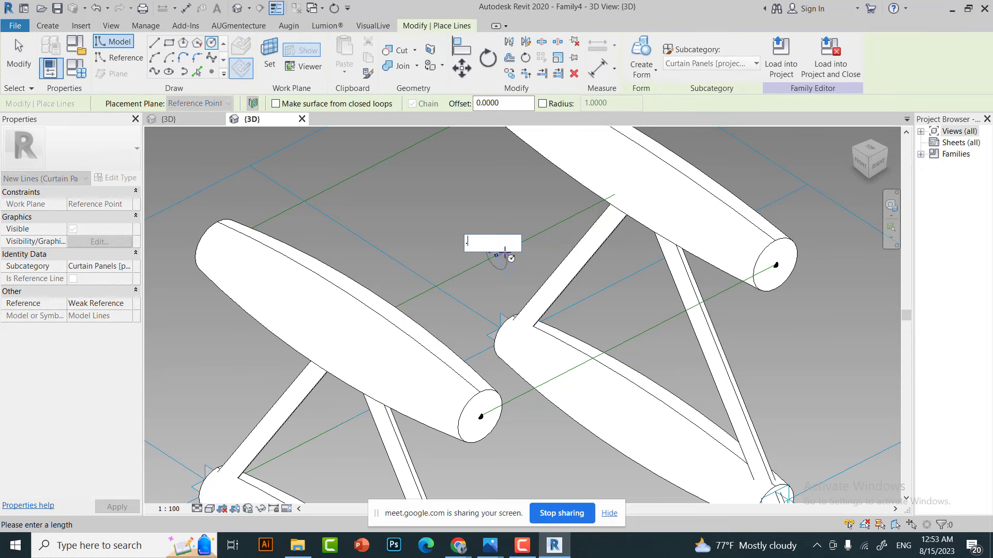
pyautogui.write('.05')
pyautogui.press('Return')
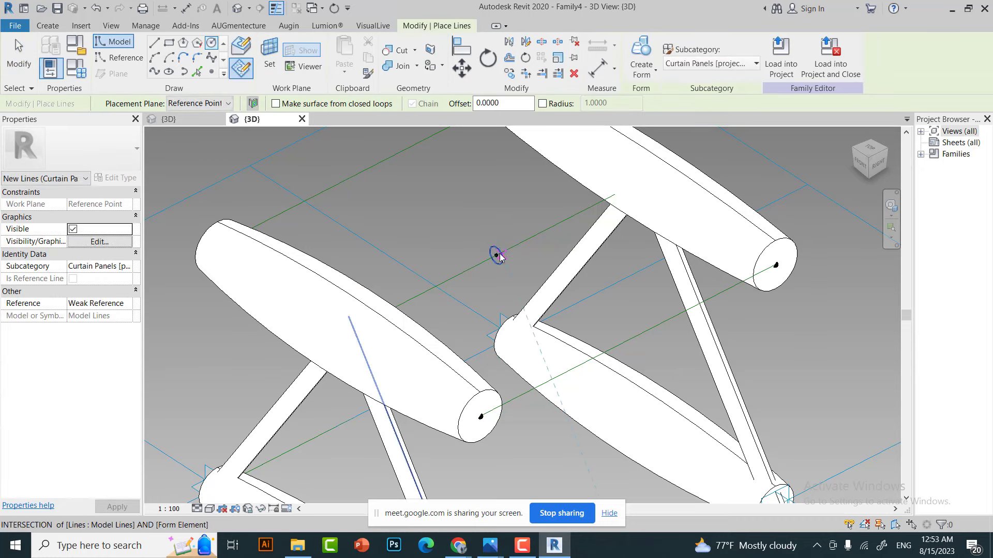
pyautogui.press('Escape')
pyautogui.click(497, 254)
pyautogui.keyDown('ctrl'); pyautogui.click(496, 251); pyautogui.keyUp('ctrl')
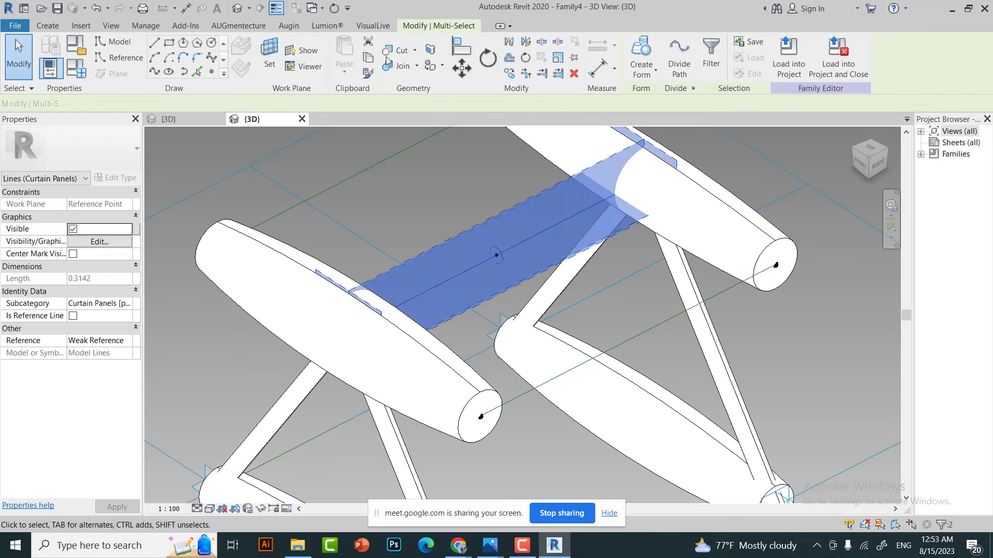
pyautogui.press('Escape')
pyautogui.scroll(-3, 514, 210)
pyautogui.scroll(-2, 514, 210)
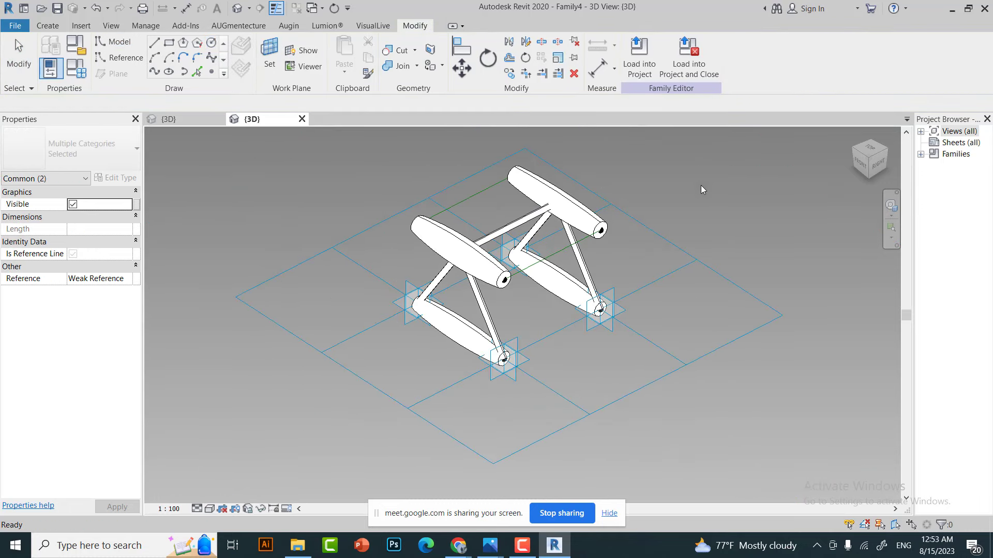
# - Place a reference point on the lower connecting line and draw a 0.05 circle on it
pyautogui.scroll(3, 553, 345)
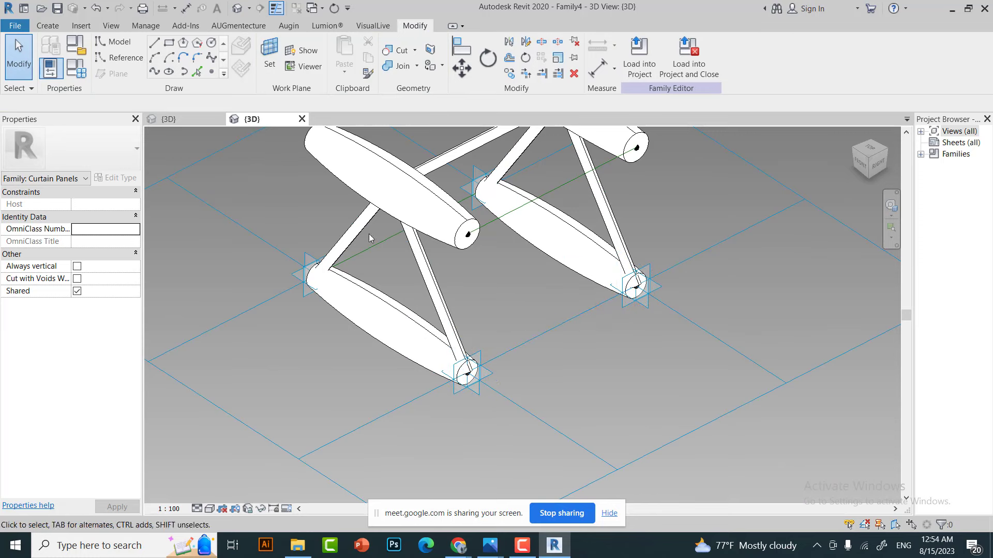
pyautogui.click(212, 73)
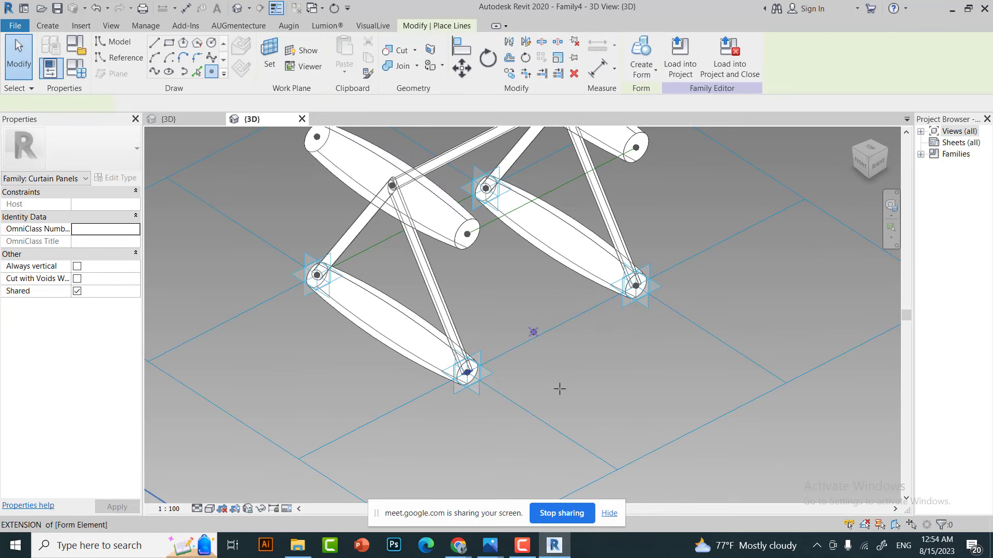
pyautogui.click(373, 246)
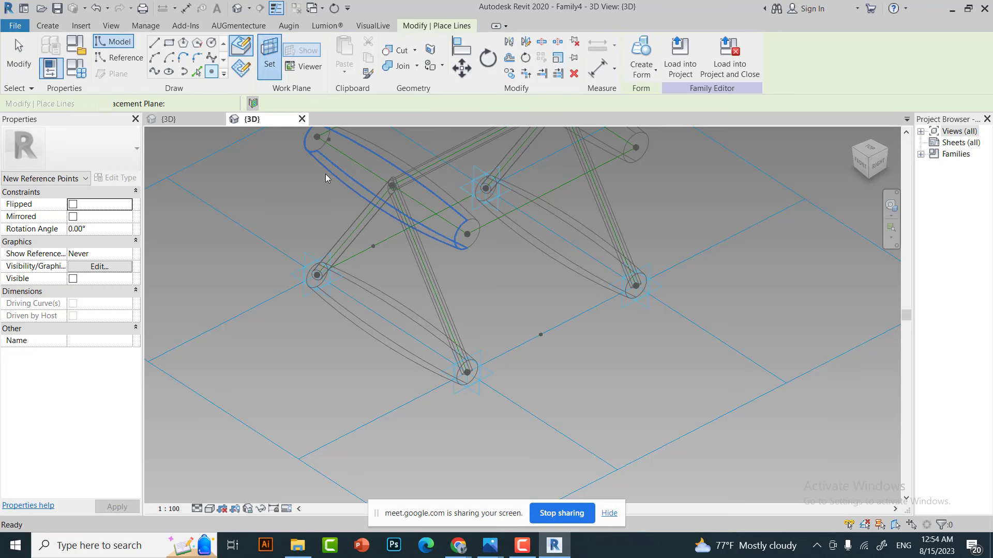
pyautogui.press('Escape')
pyautogui.click(212, 71)
pyautogui.click(211, 44)
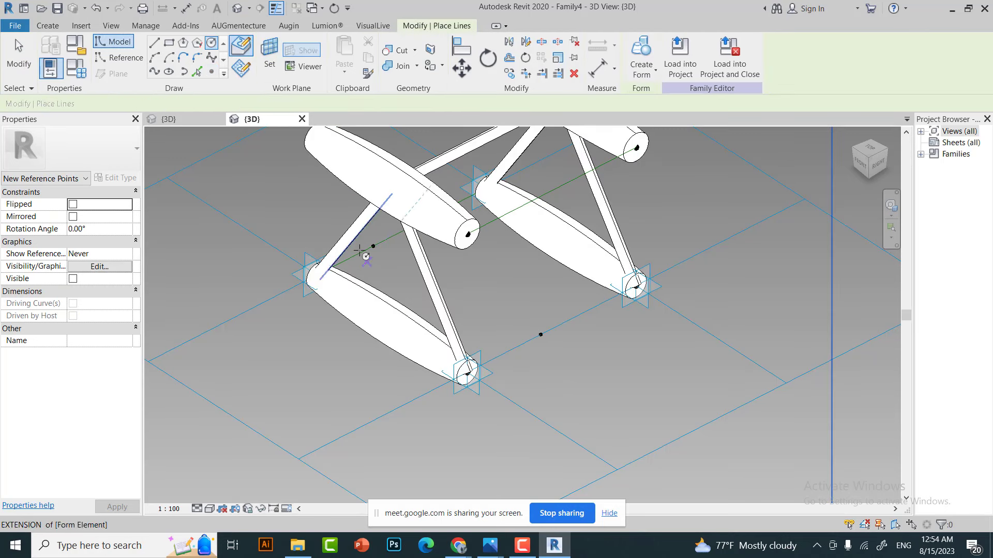
pyautogui.click(374, 246)
pyautogui.scroll(3, 378, 250)
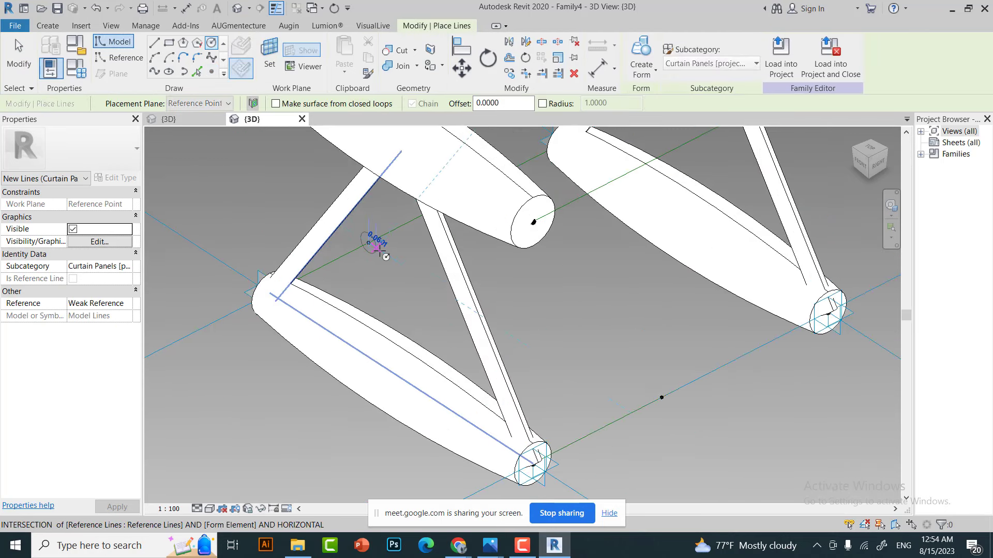
pyautogui.write('0.05')
pyautogui.press('Return')
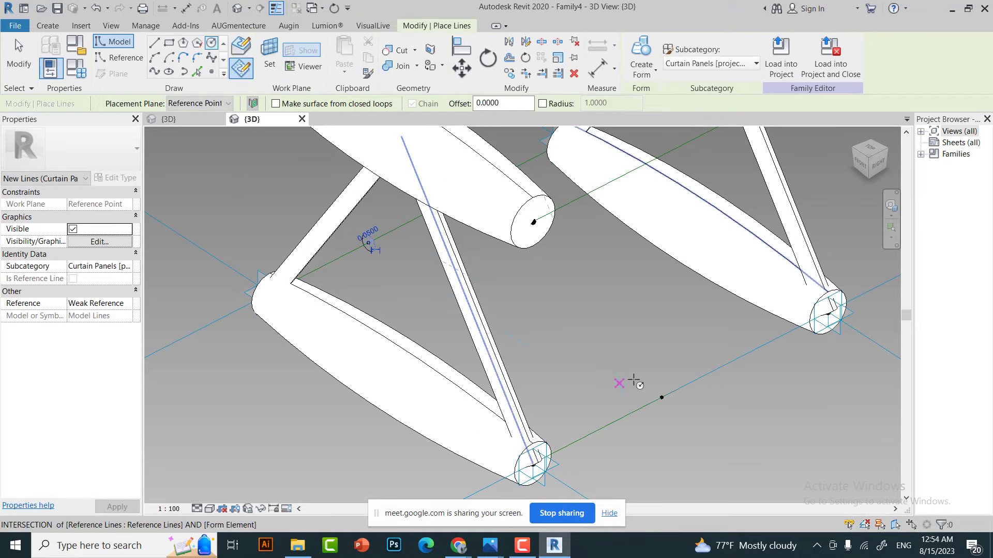
# - Set the lower reference point as work plane, draw another 0.05 circle, and check the bar end
pyautogui.click(266, 49)
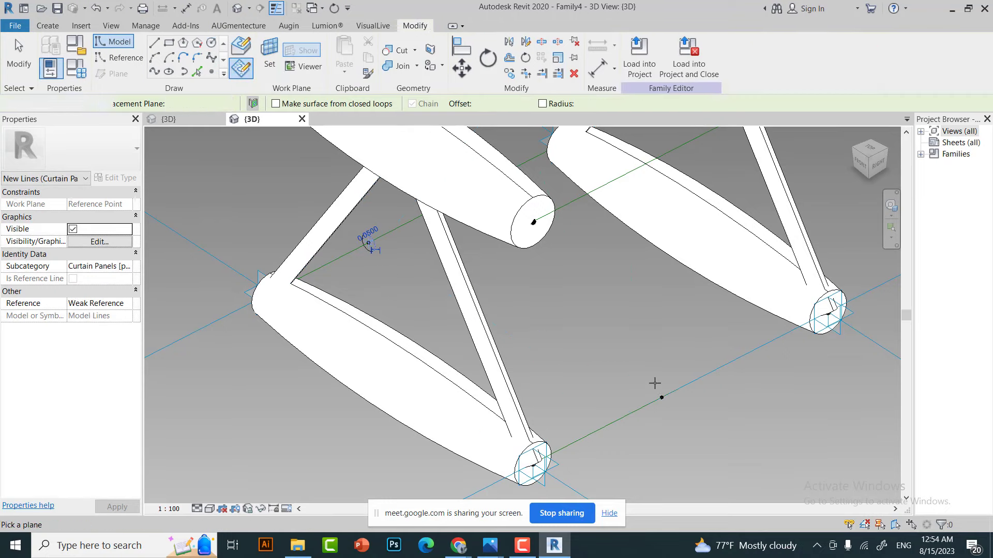
pyautogui.click(662, 397)
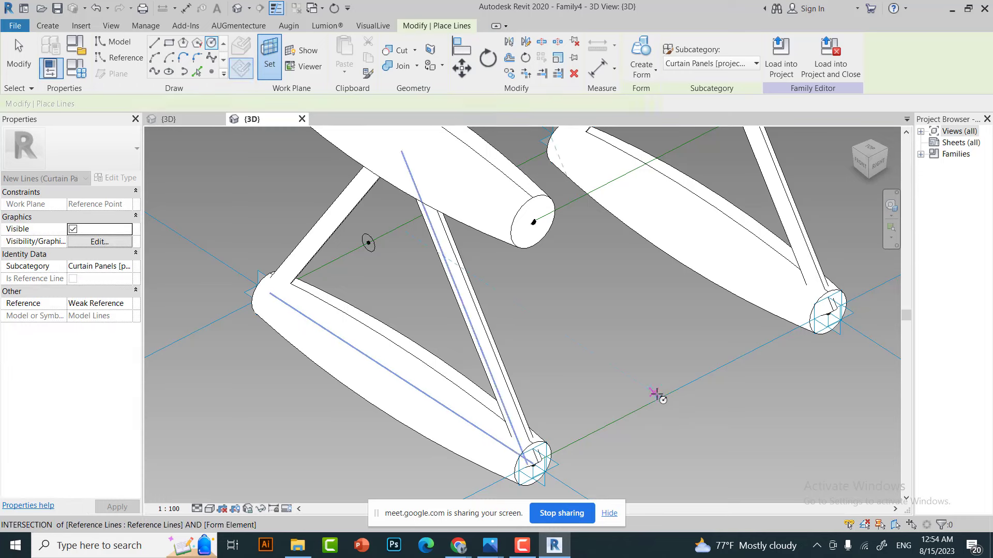
pyautogui.click(662, 398)
pyautogui.write('0')
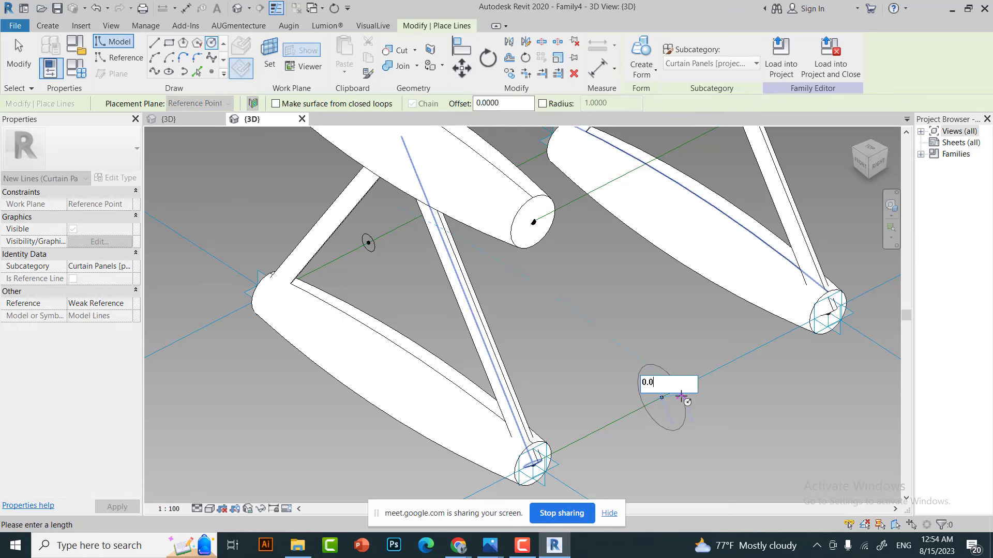
pyautogui.write('5')
pyautogui.press('Return')
pyautogui.press('Escape')
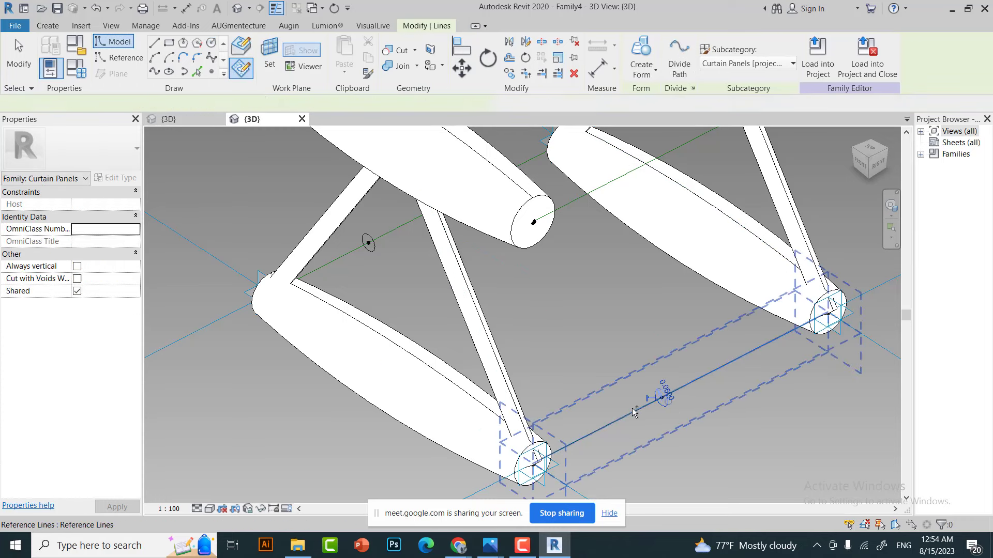
pyautogui.press('Escape')
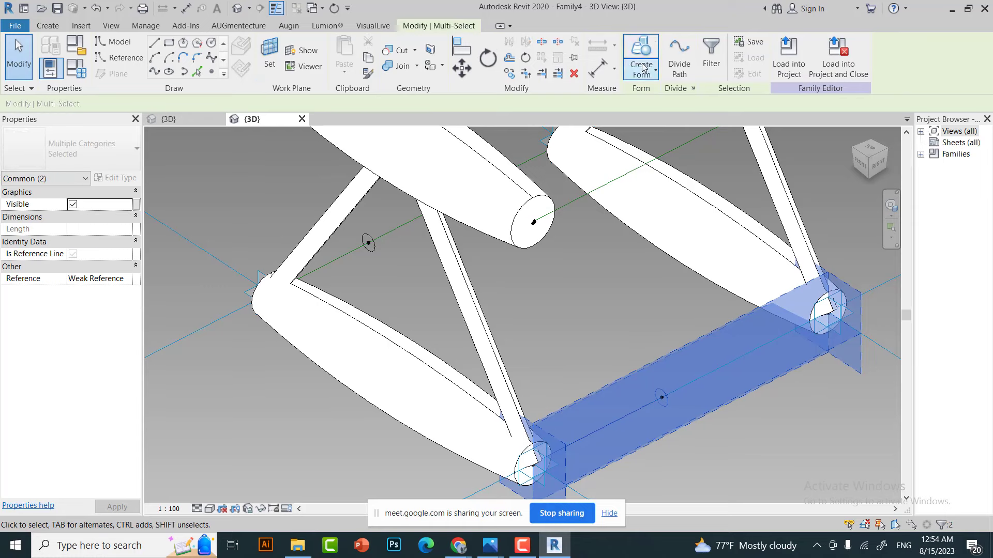
pyautogui.press('Escape')
pyautogui.click(369, 244)
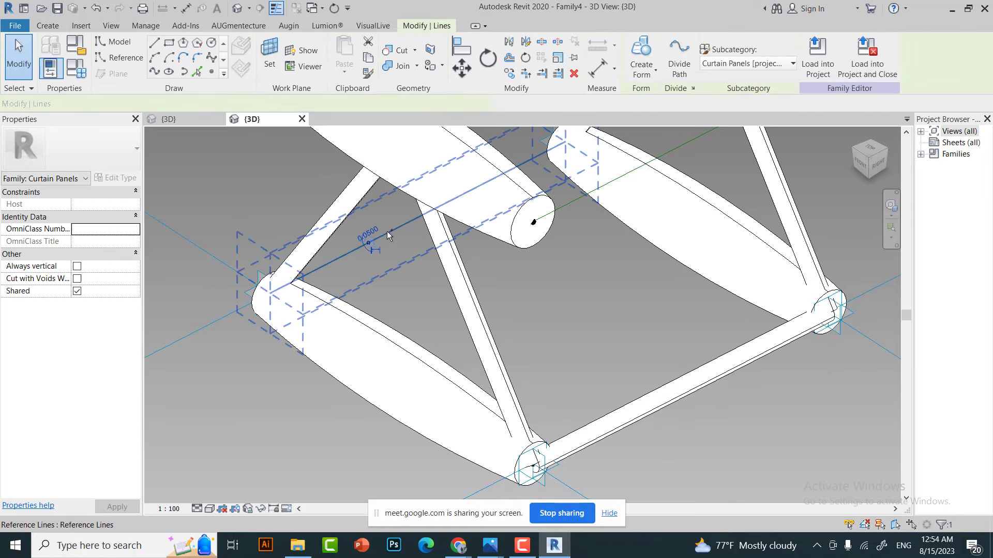
pyautogui.press('Escape')
pyautogui.scroll(-5, 560, 278)
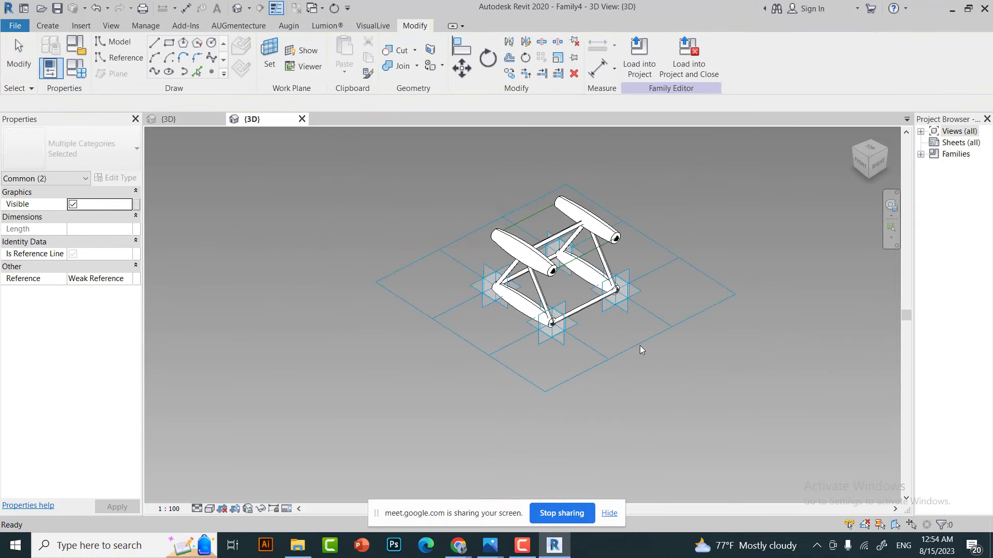
pyautogui.press('Escape')
pyautogui.moveTo(836, 181)
pyautogui.keyDown('shift'); pyautogui.mouseDown(button='middle')
pyautogui.moveTo(849, 153)
pyautogui.moveTo(827, 218)
pyautogui.moveTo(588, 361)
pyautogui.mouseUp(button='middle'); pyautogui.keyUp('shift')
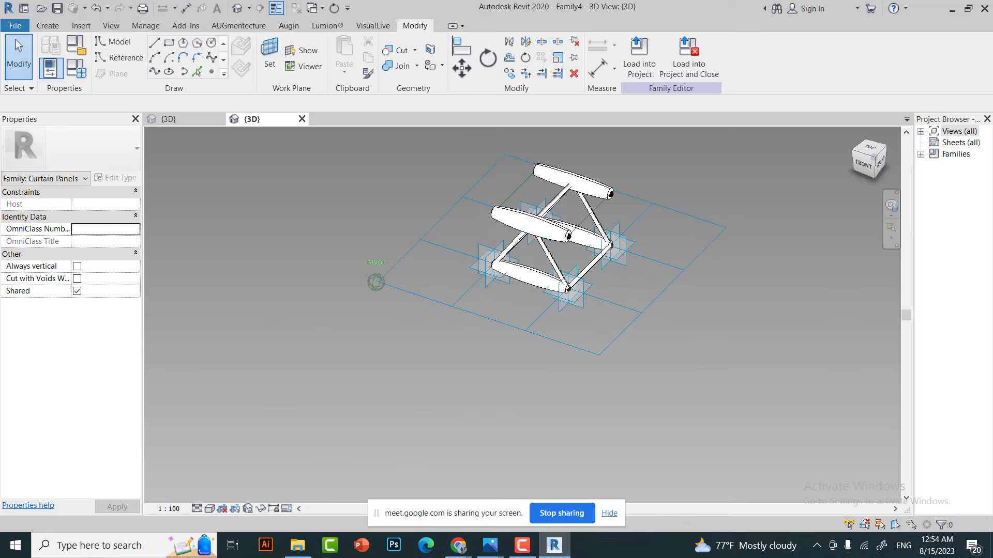
pyautogui.scroll(1, 636, 362)
pyautogui.scroll(2, 647, 314)
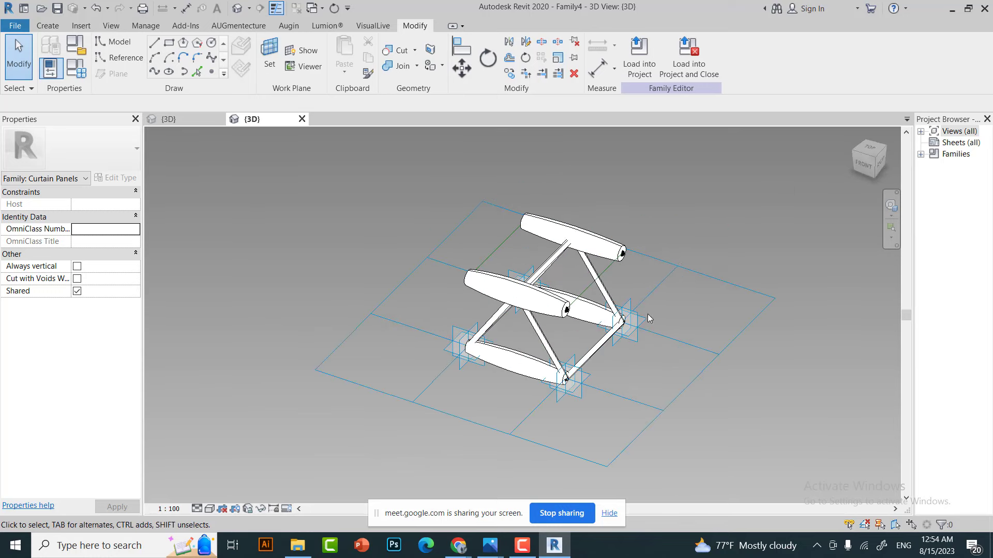
pyautogui.scroll(2, 648, 314)
pyautogui.keyDown('shift'); pyautogui.moveTo(821, 190); pyautogui.dragTo(806, 129, button='middle'); pyautogui.keyUp('shift')
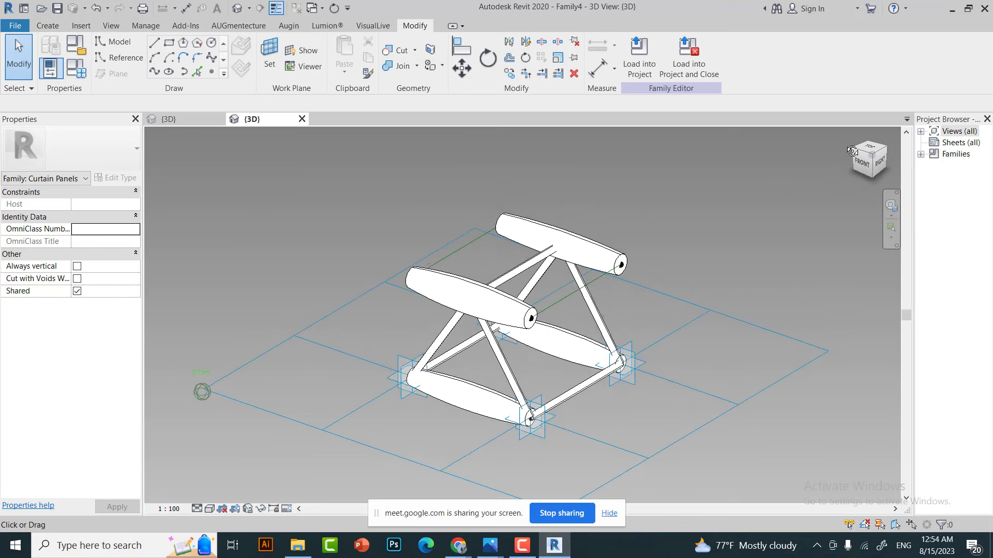
pyautogui.keyDown('shift'); pyautogui.moveTo(637, 248); pyautogui.dragTo(637, 331, button='middle'); pyautogui.keyUp('shift')
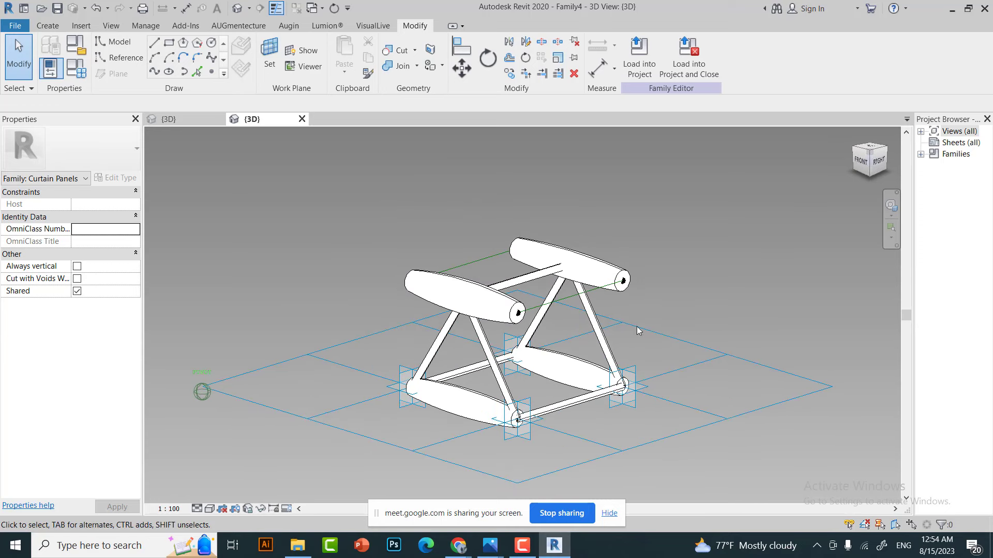
pyautogui.click(388, 478)
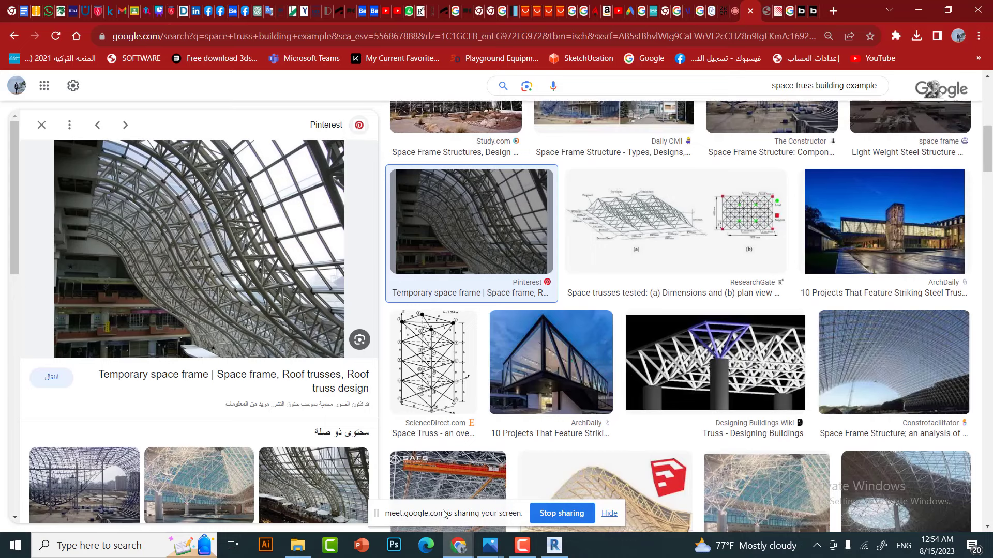
pyautogui.click(729, 12)
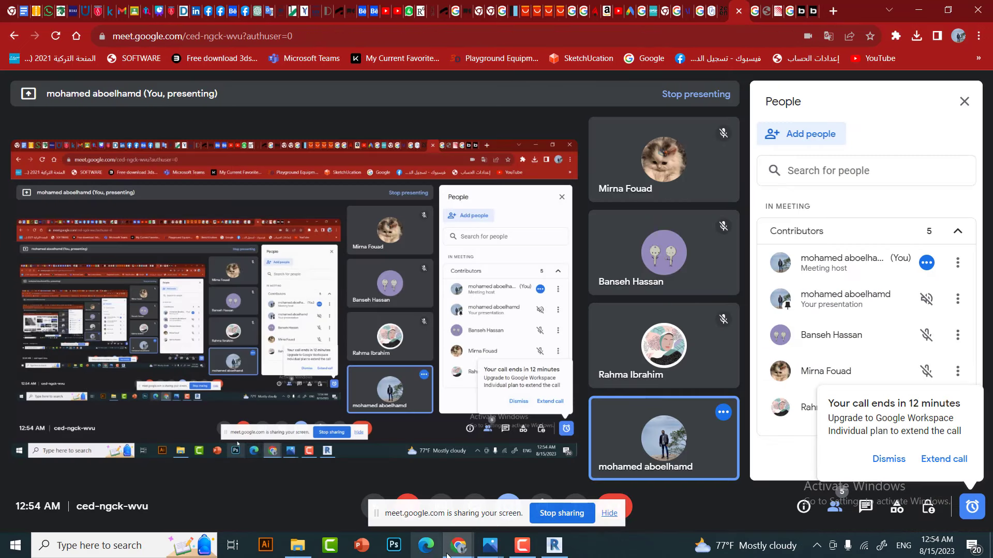
pyautogui.click(553, 545)
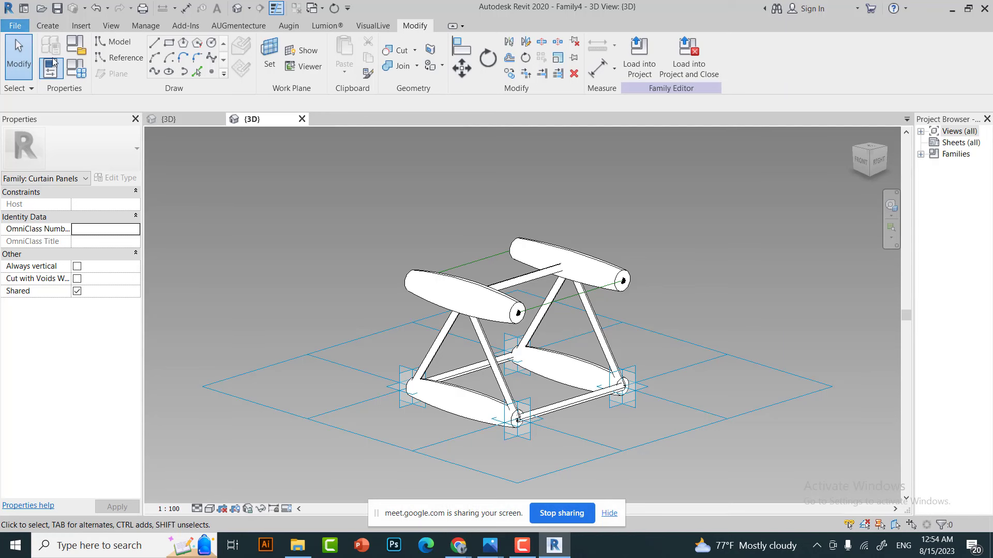
# - Create a new project from the US Metric DefaultMetric.rte template
pyautogui.hotkey('alt', 'f')
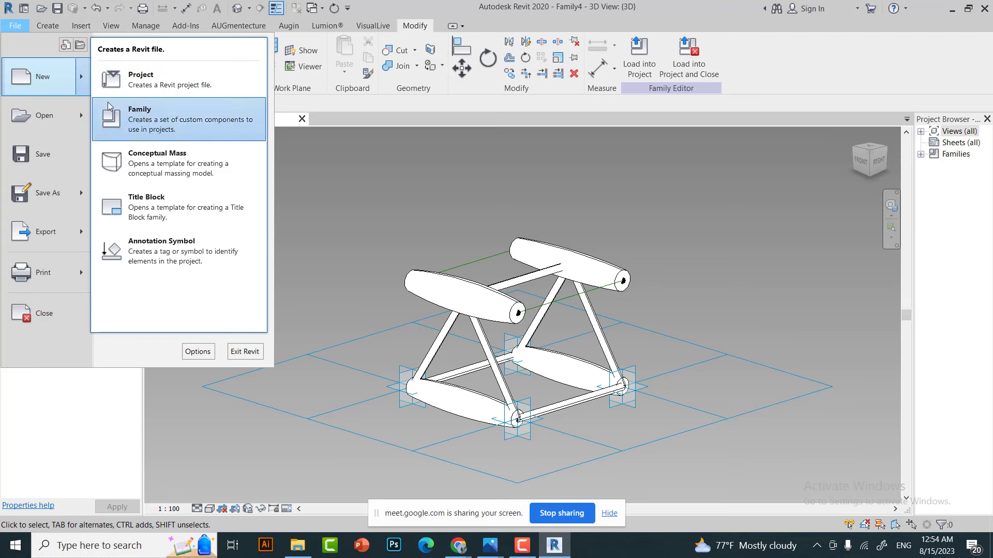
pyautogui.press('Escape')
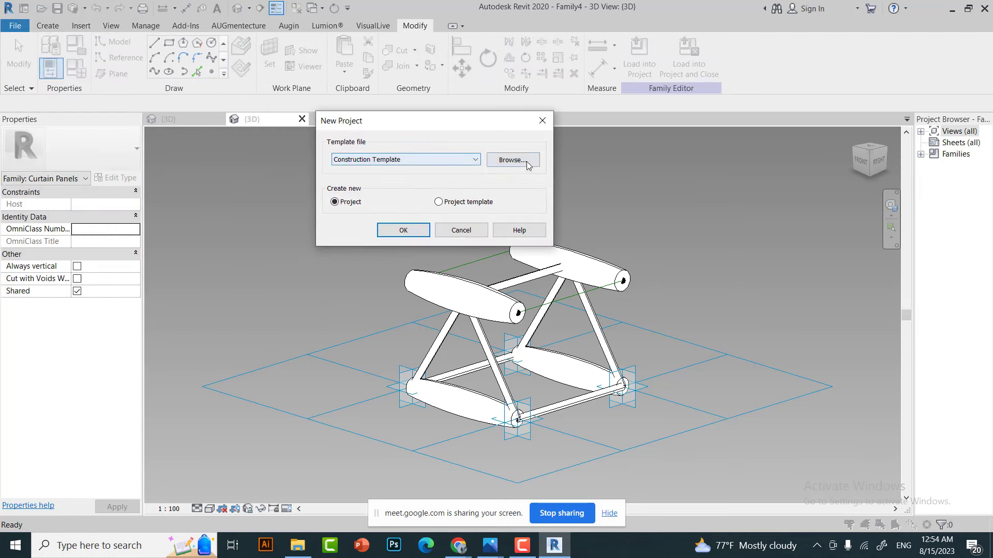
pyautogui.click(527, 165)
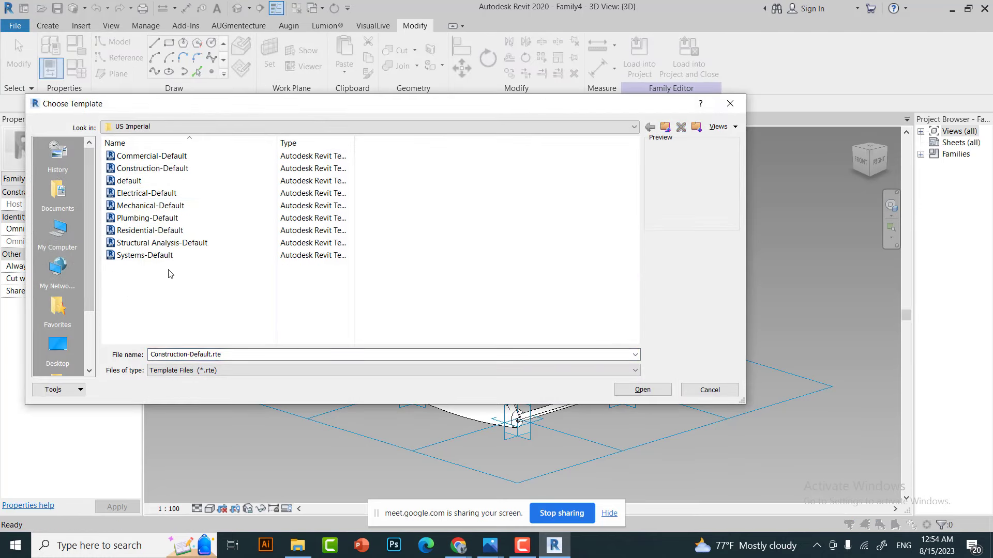
pyautogui.press('BackSpace')
pyautogui.doubleClick(145, 193)
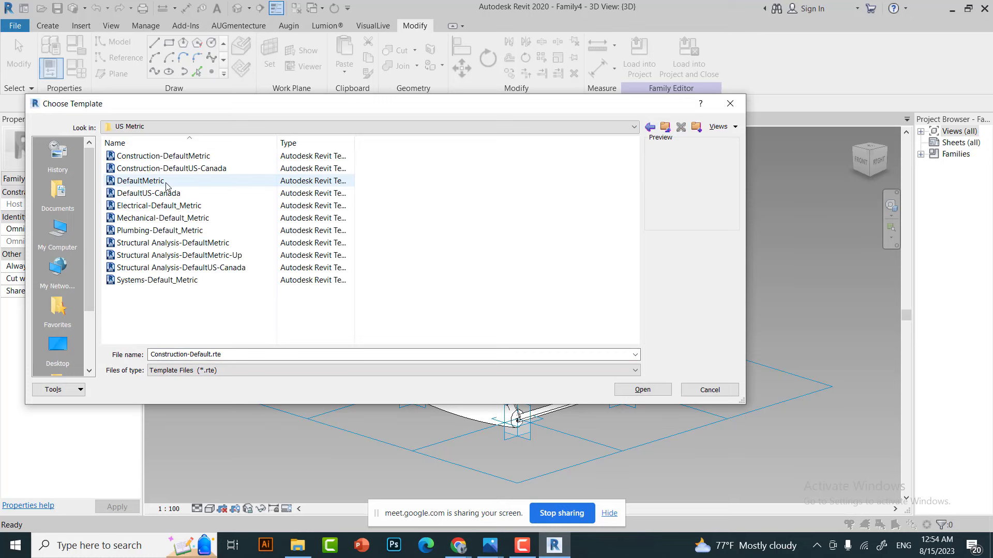
pyautogui.click(166, 182)
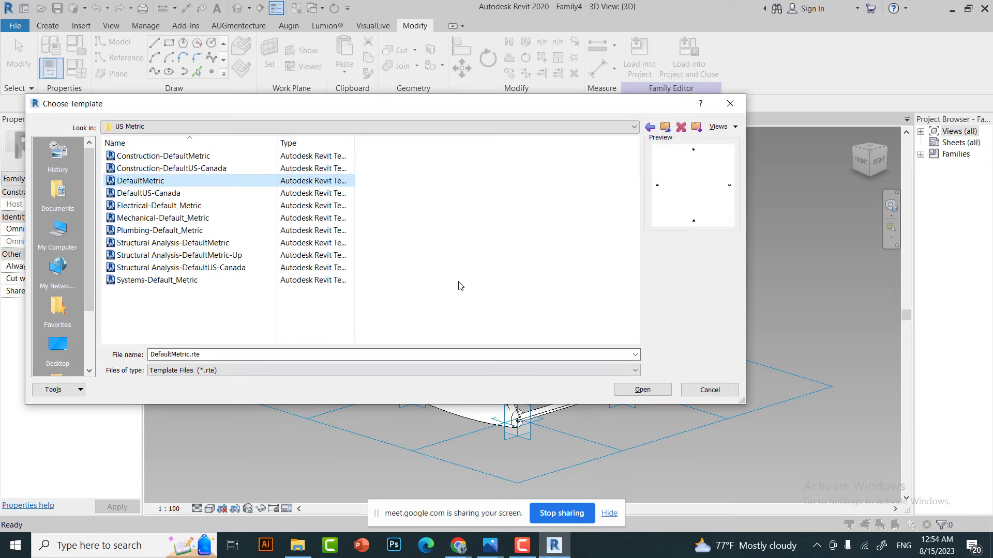
pyautogui.press('BackSpace')
pyautogui.doubleClick(138, 192)
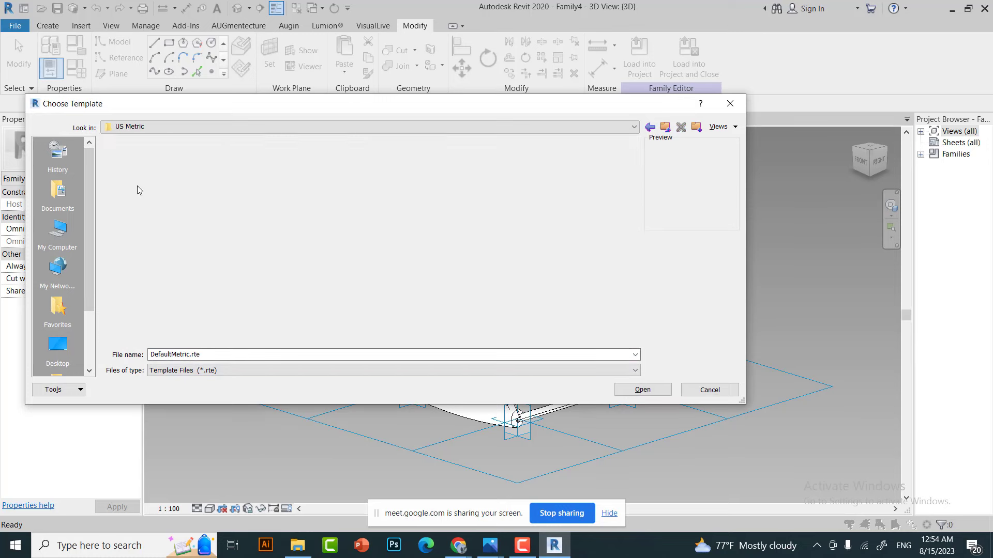
pyautogui.doubleClick(137, 186)
pyautogui.click(403, 231)
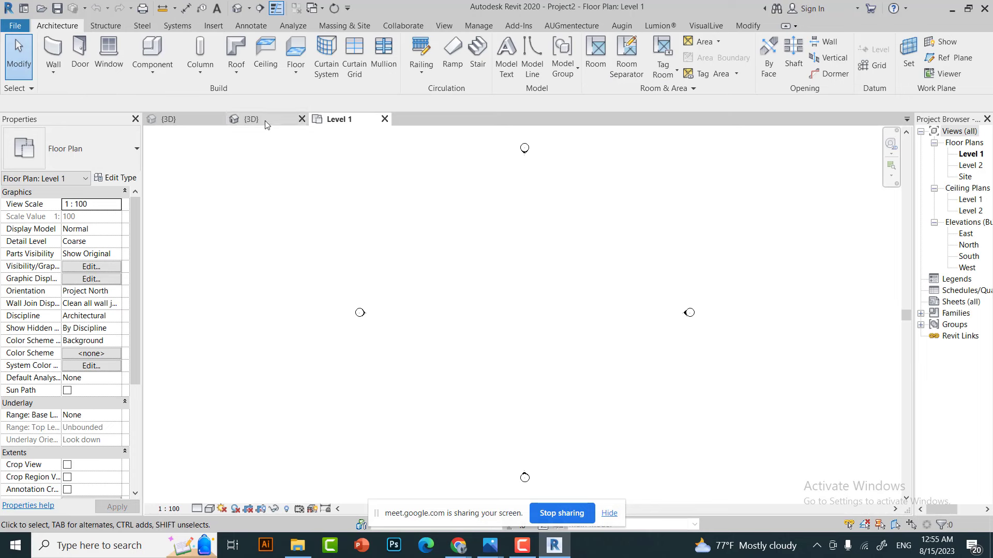
# - Open the project's 3D view, close the Space Truss family view with Ctrl+F4, and show Level 1
pyautogui.click(265, 122)
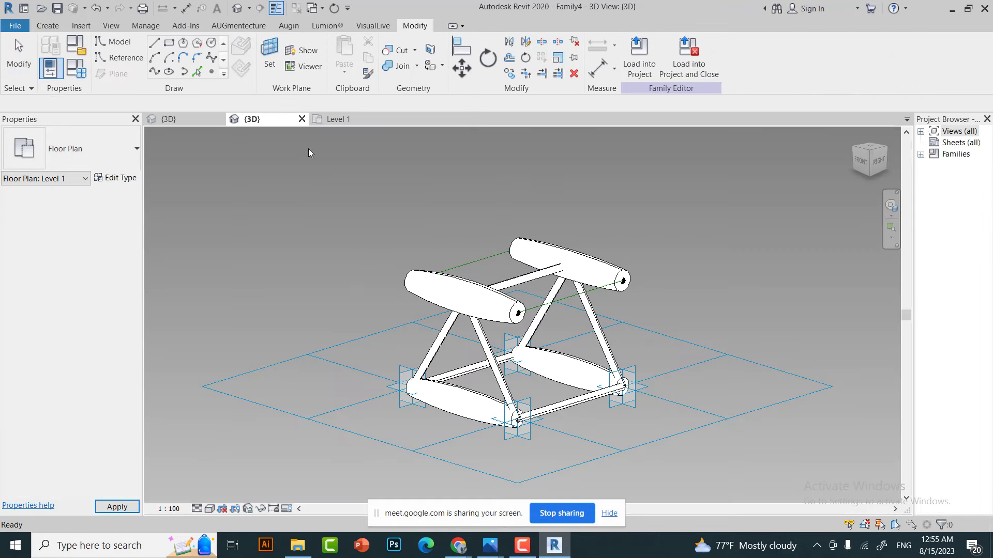
pyautogui.click(316, 121)
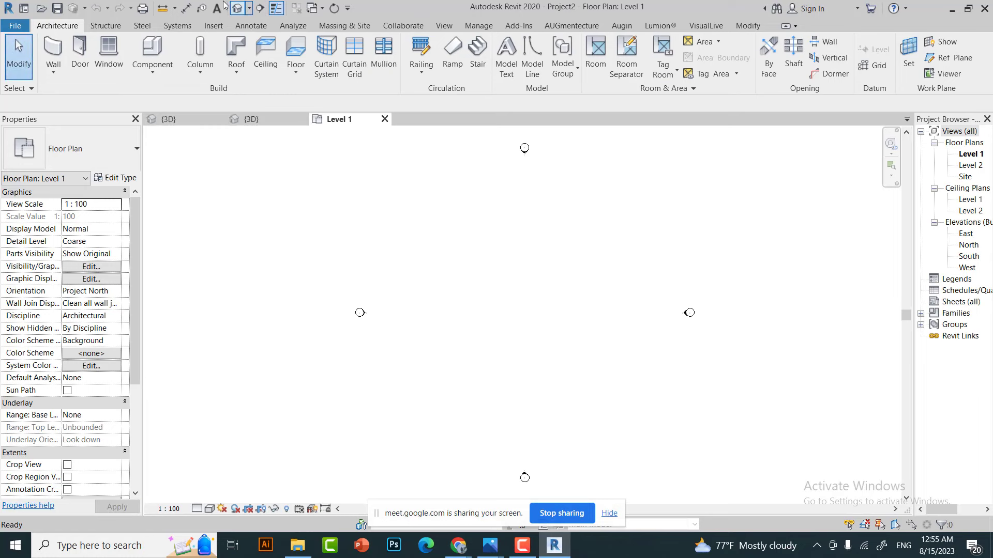
pyautogui.click(238, 8)
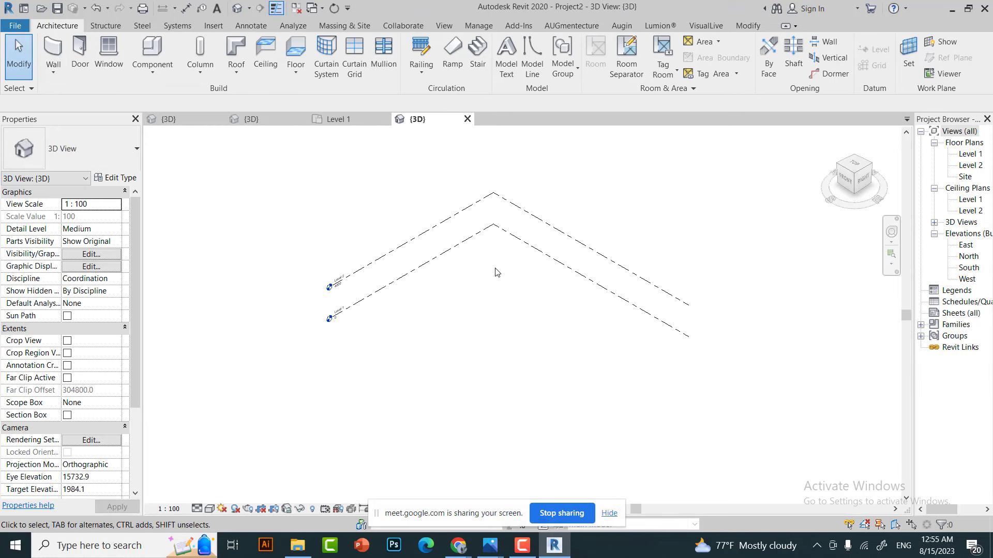
pyautogui.click(200, 124)
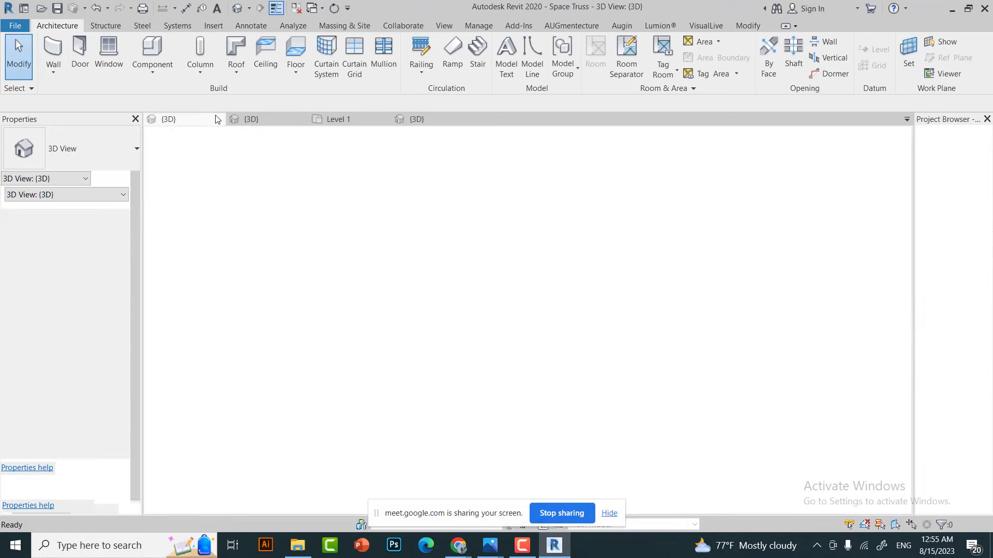
pyautogui.hotkey('ctrl', 'F4')
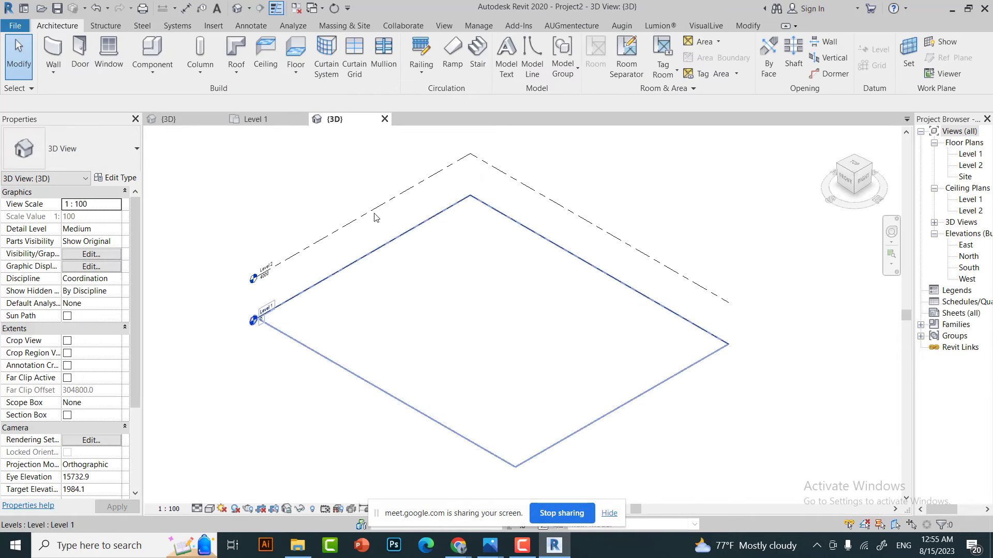
pyautogui.click(246, 120)
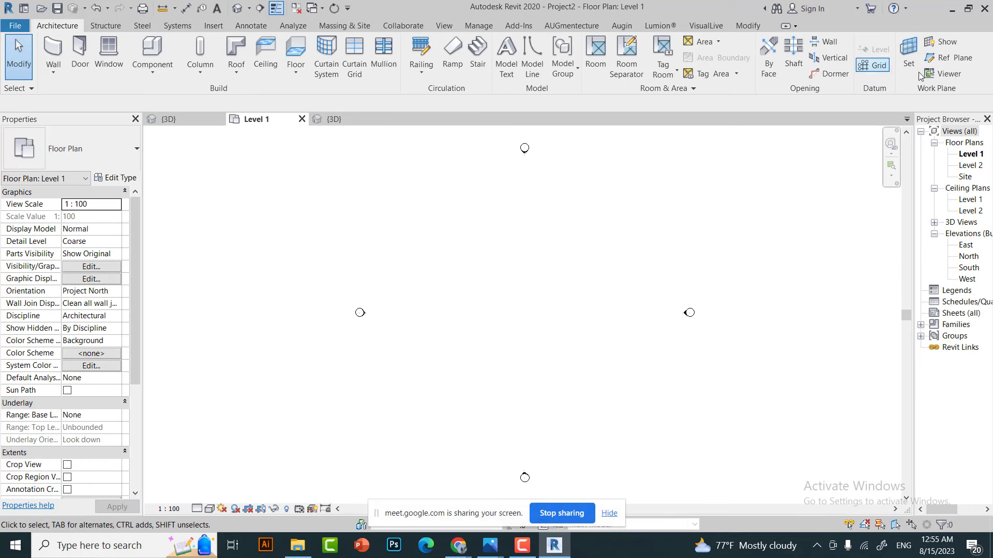
# - Draw a horizontal grid line on Level 1 with GR, then switch to the project's 3D view
pyautogui.press('g')
pyautogui.press('r')
pyautogui.click(590, 298)
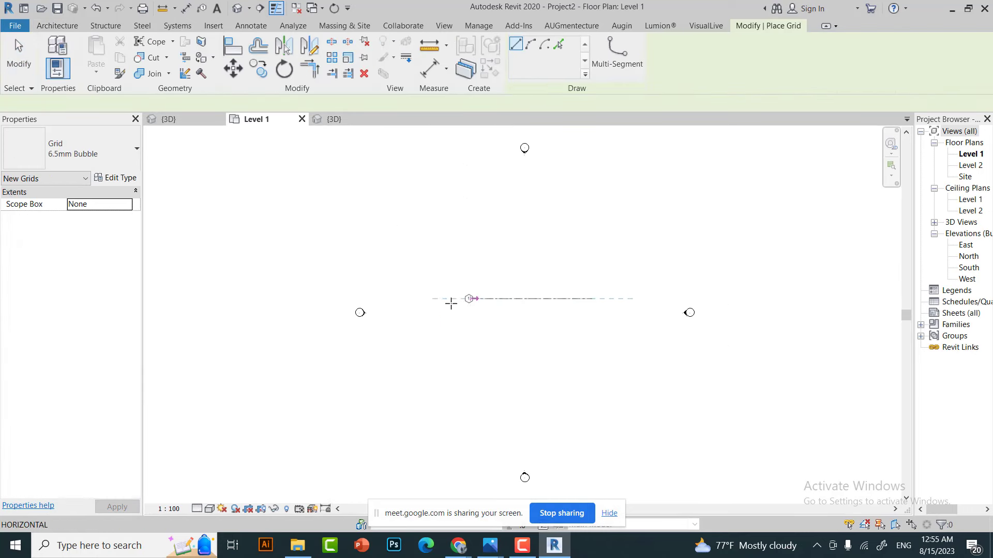
pyautogui.click(412, 299)
pyautogui.press('Escape')
pyautogui.press('Escape')
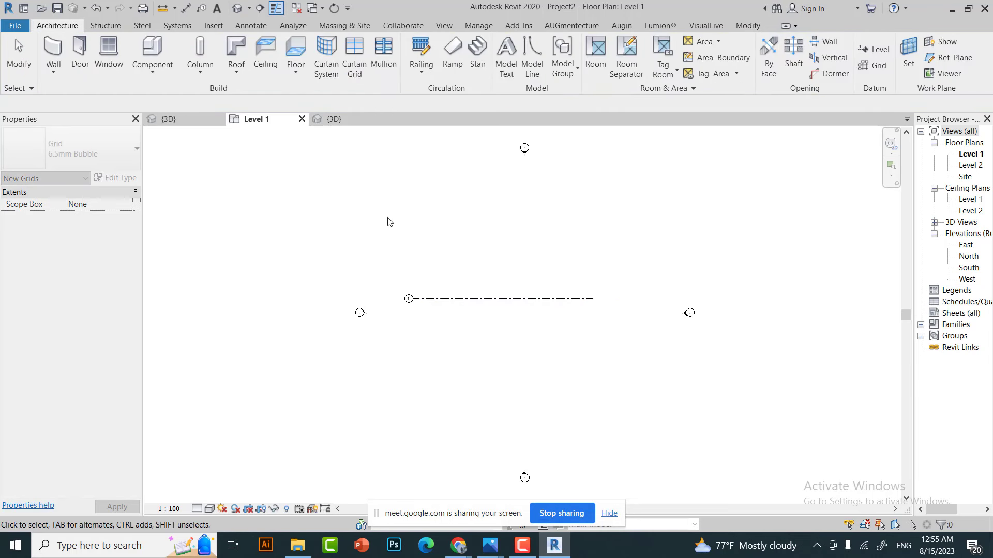
pyautogui.click(335, 119)
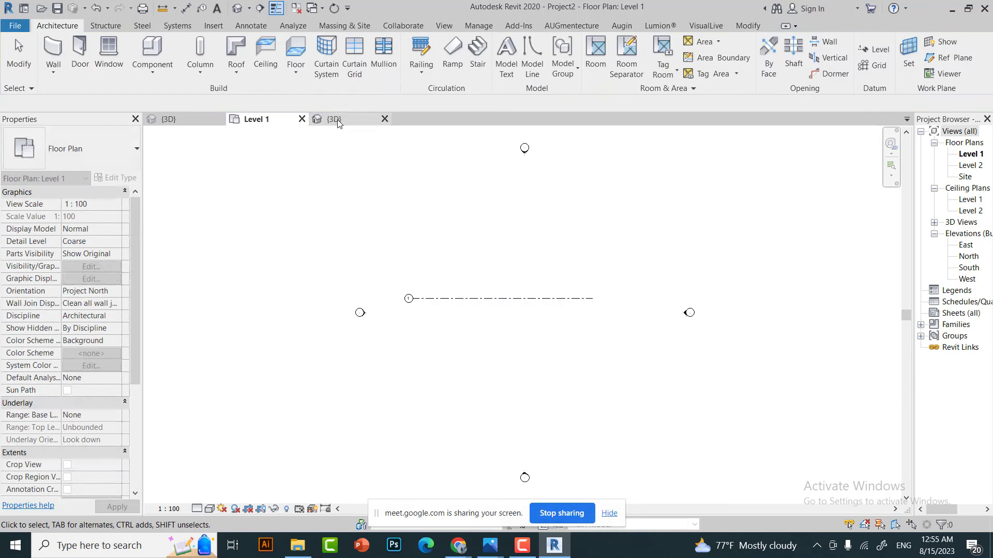
pyautogui.click(358, 27)
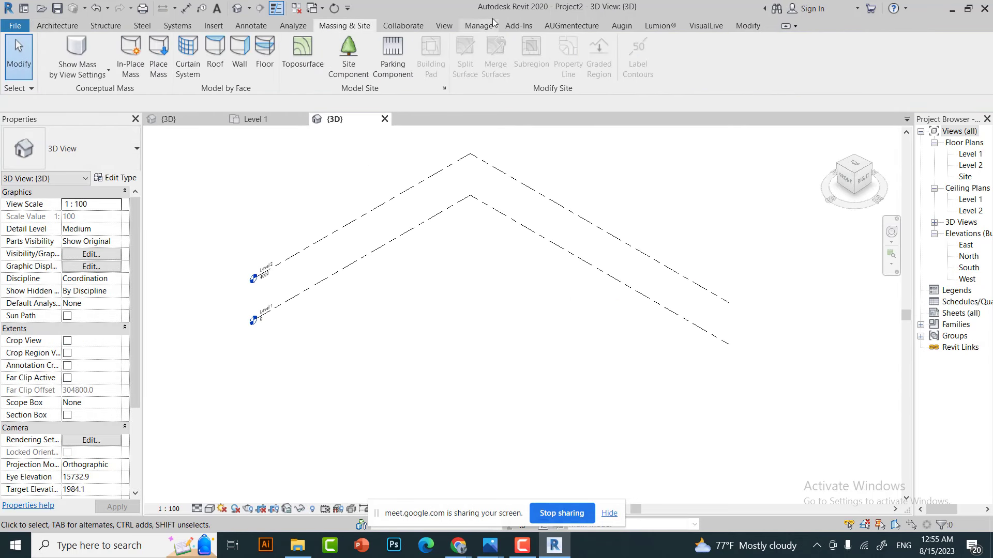
pyautogui.click(492, 23)
# - Set the project's length units to Meters in Project Units
pyautogui.click(287, 74)
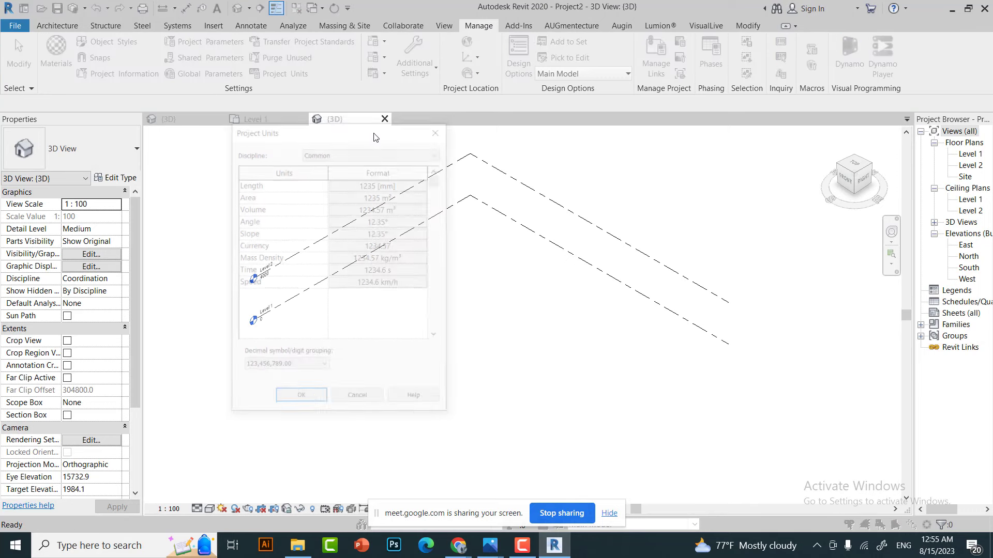
pyautogui.click(371, 184)
pyautogui.click(362, 204)
pyautogui.click(326, 244)
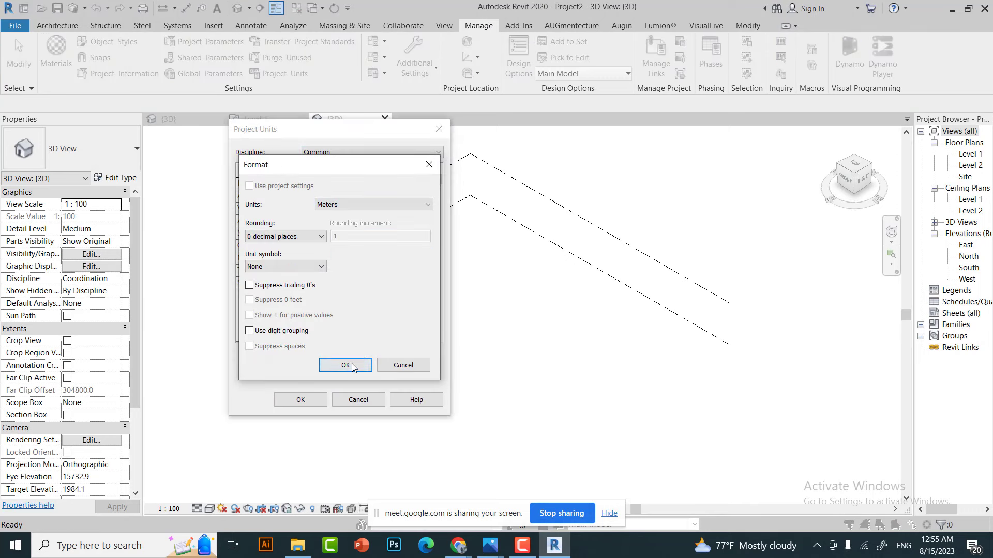
pyautogui.click(346, 365)
pyautogui.click(300, 400)
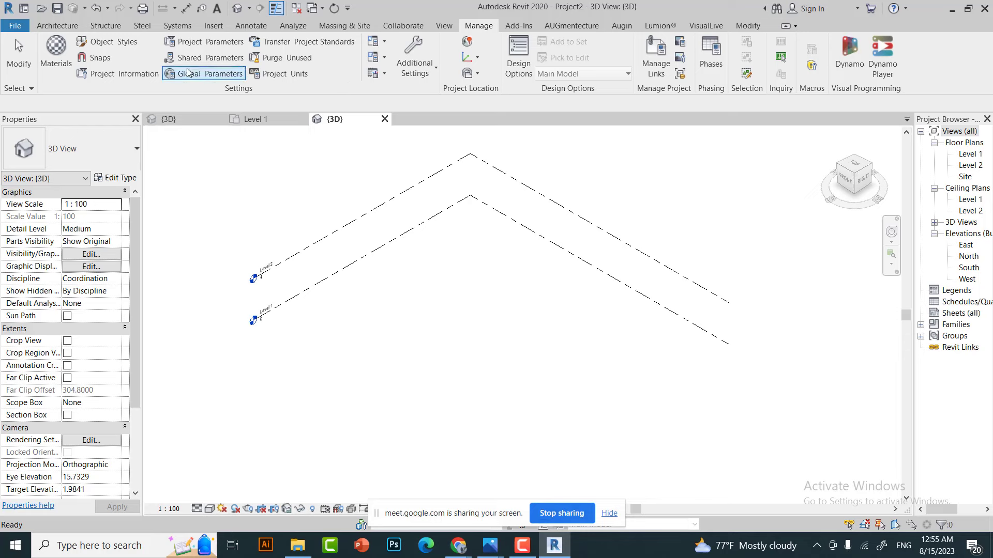
pyautogui.click(344, 25)
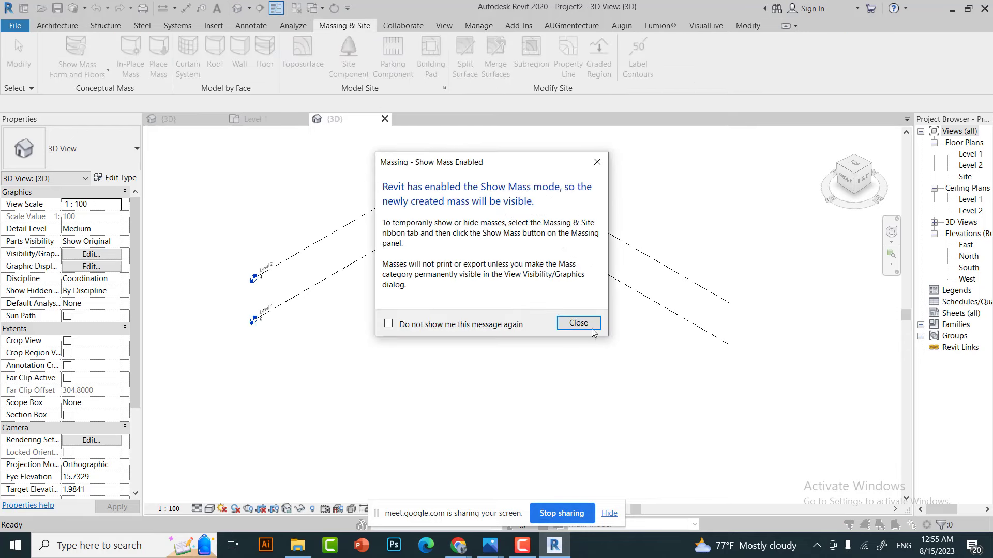
# - Start a new in-place mass and show Grid 1 as its work plane, viewed from the front
pyautogui.click(591, 327)
pyautogui.press('Return')
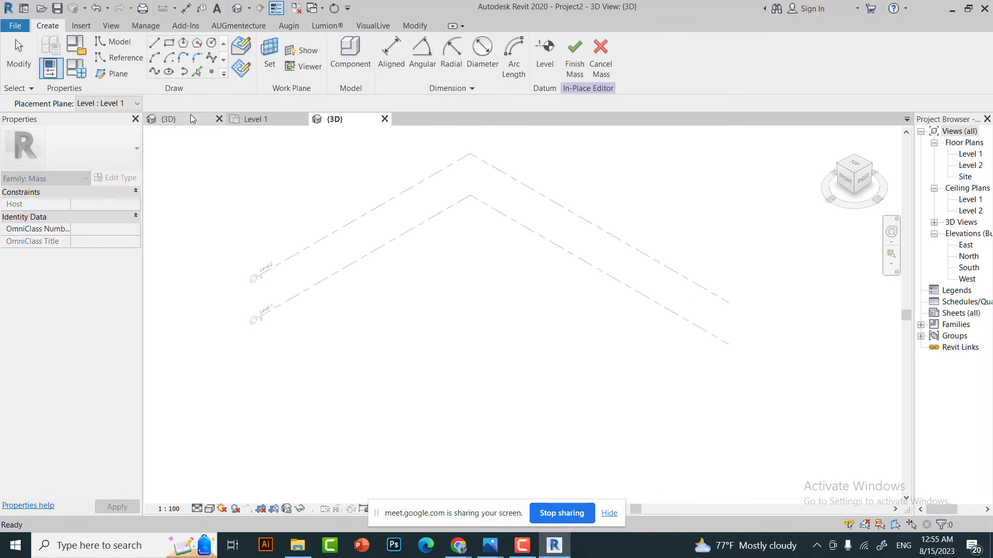
pyautogui.click(137, 103)
pyautogui.click(113, 114)
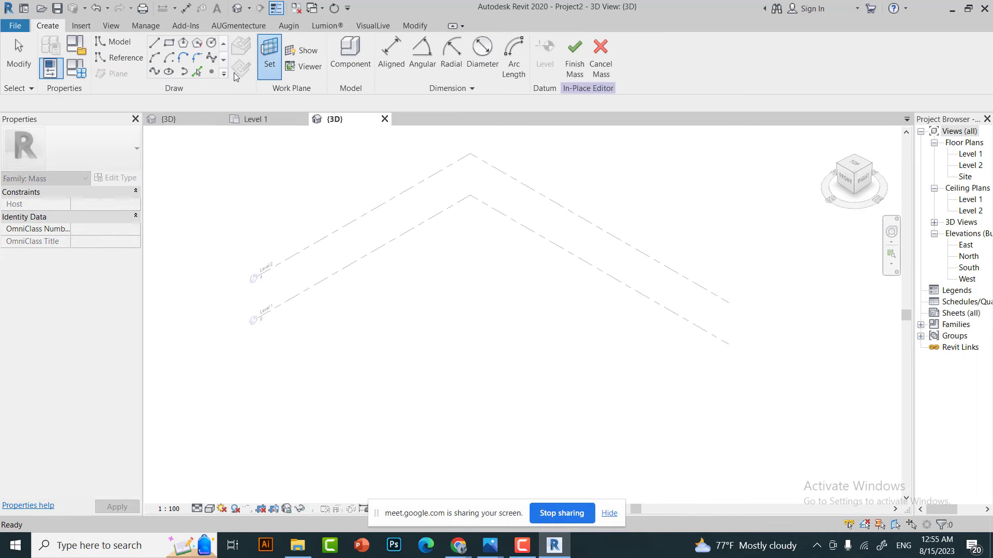
pyautogui.click(303, 50)
pyautogui.moveTo(853, 180)
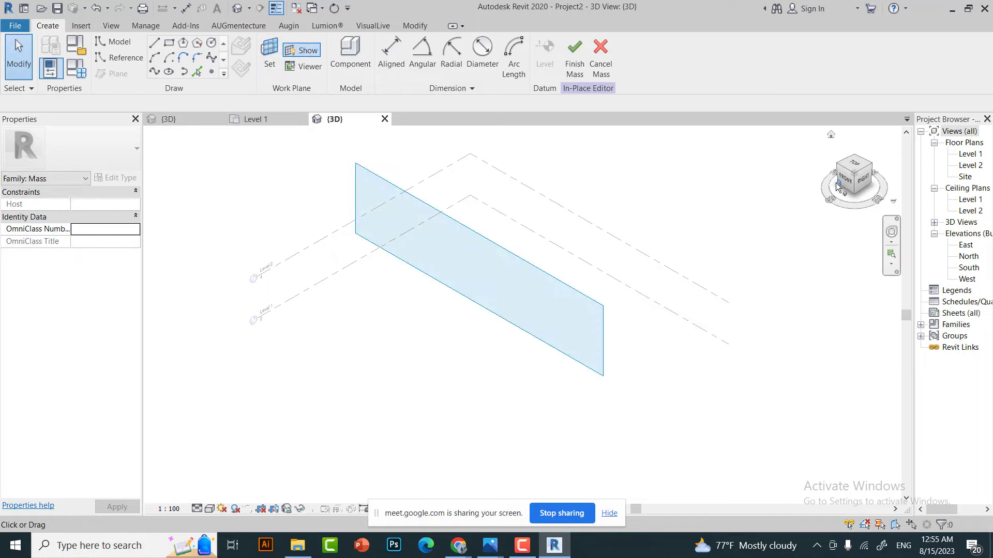
pyautogui.moveTo(854, 178); pyautogui.dragTo(879, 178)
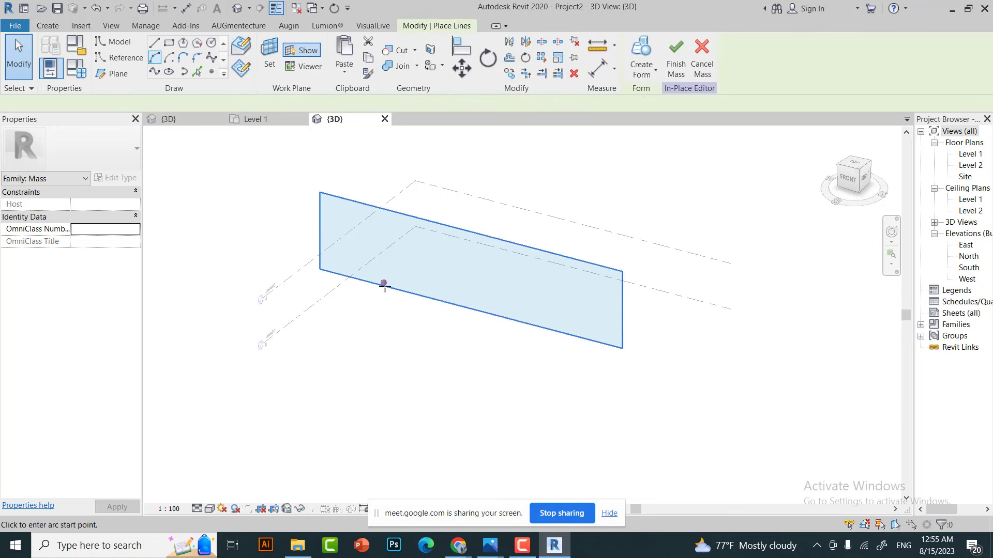
pyautogui.click(212, 60)
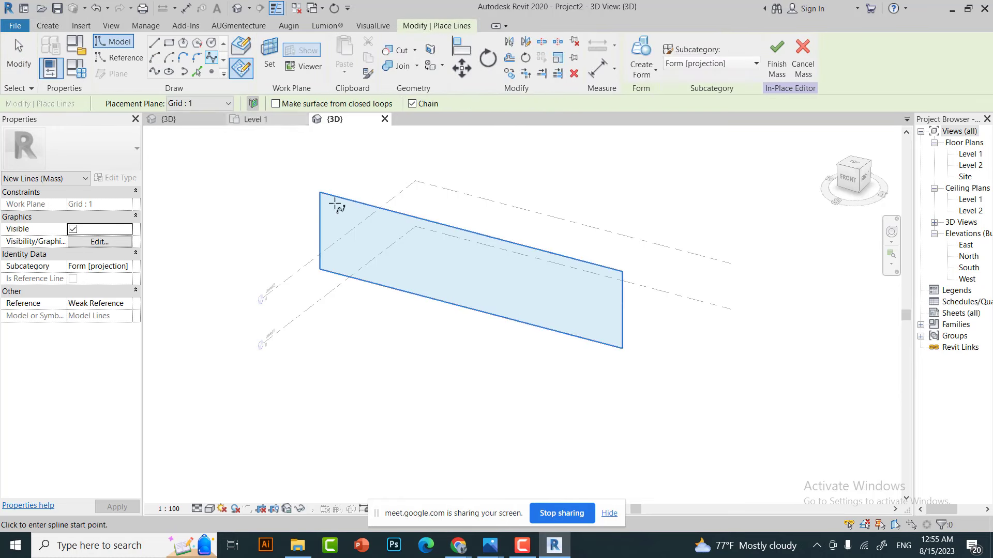
# - Draw a spline from the plane's bottom edge through two control points, ending low at right, then select it
pyautogui.click(392, 283)
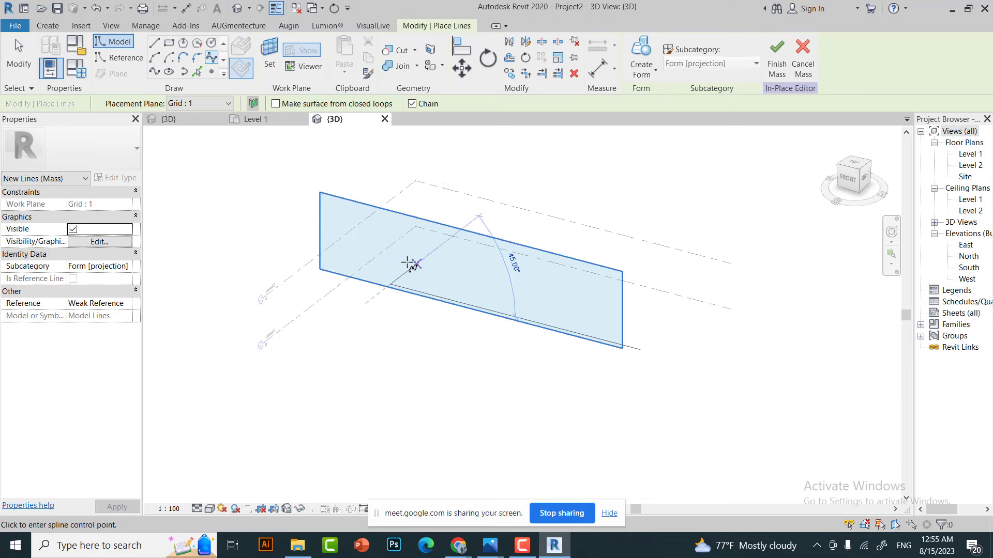
pyautogui.scroll(2, 408, 263)
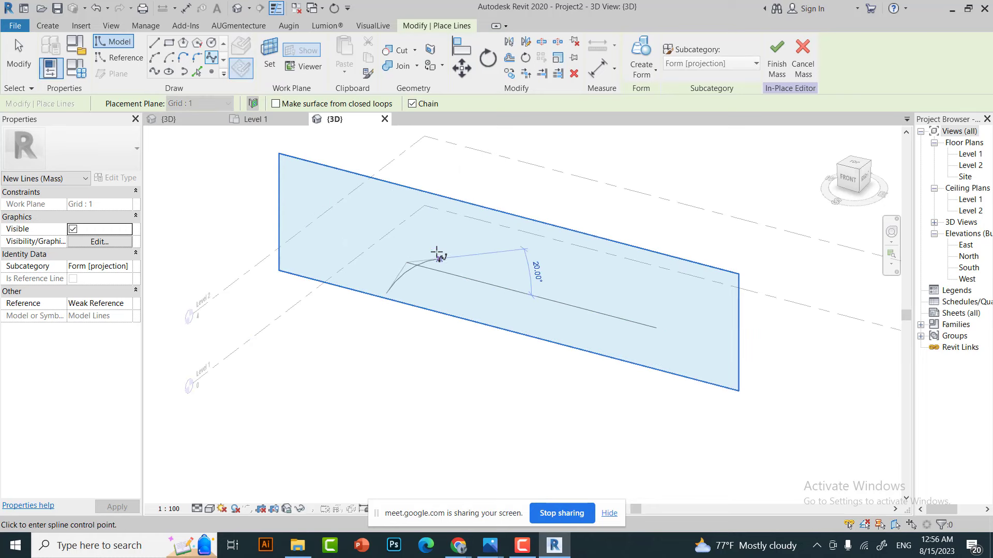
pyautogui.click(439, 256)
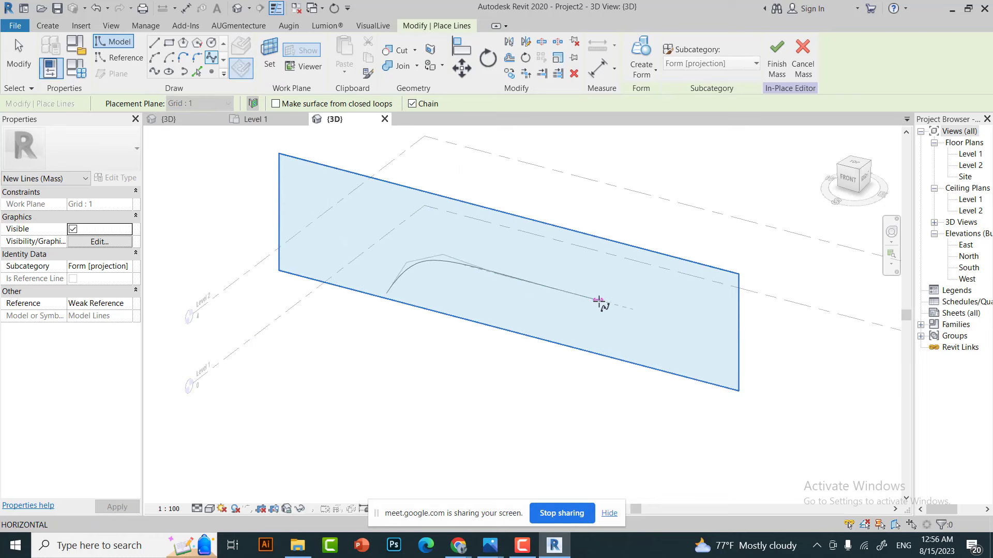
pyautogui.click(567, 281)
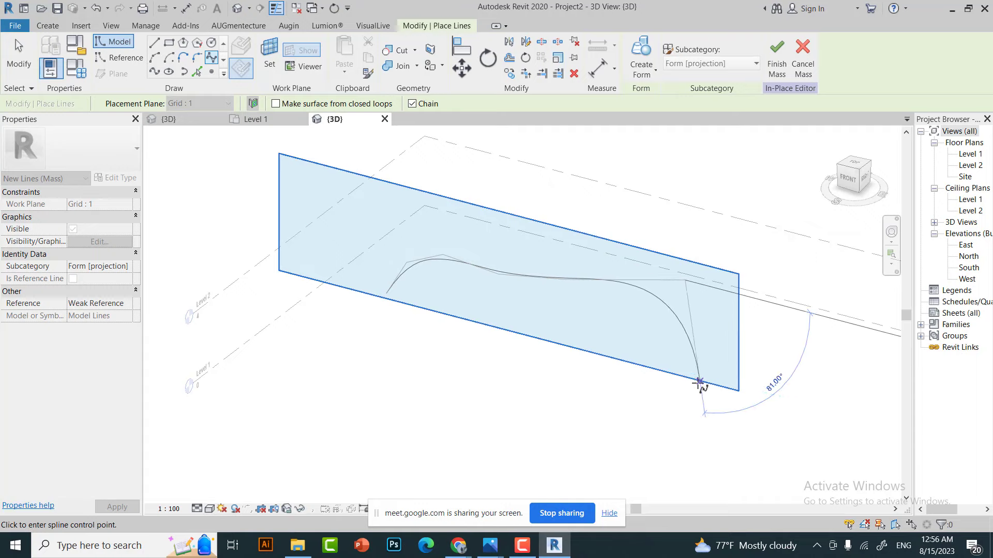
pyautogui.click(698, 376)
pyautogui.scroll(-3, 589, 250)
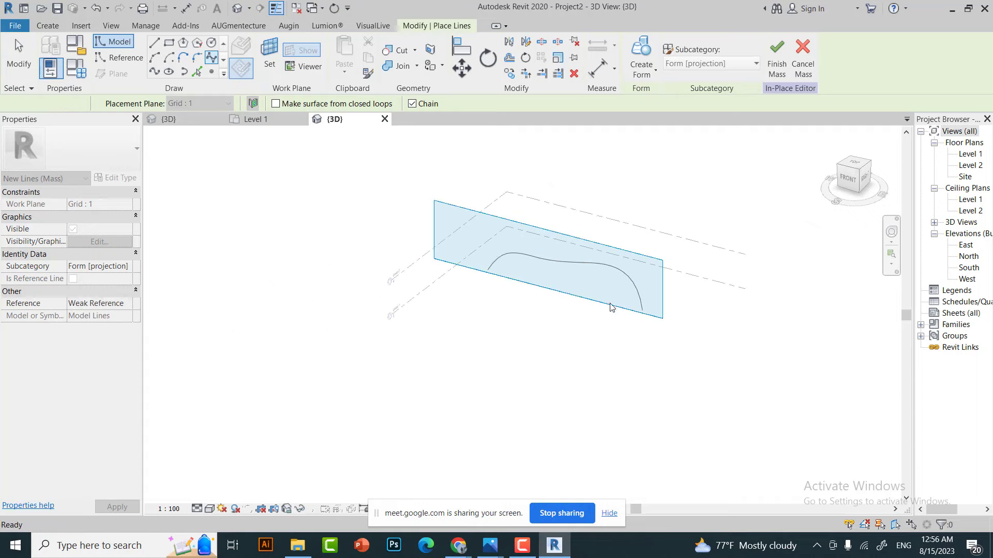
pyautogui.press('Escape')
pyautogui.press('Escape')
pyautogui.click(576, 255)
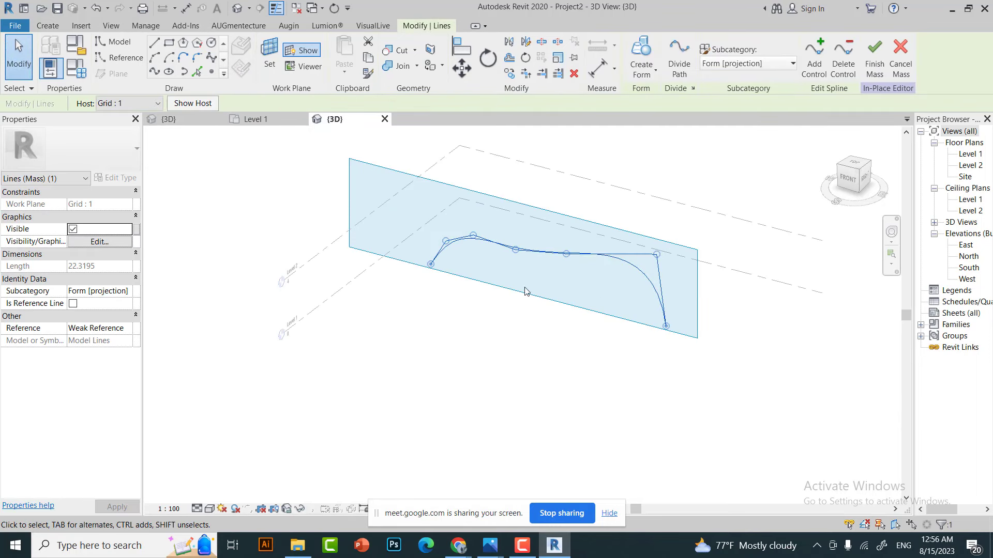
# - Extrude the selected spline into a curved solid surface form
pyautogui.press('Escape')
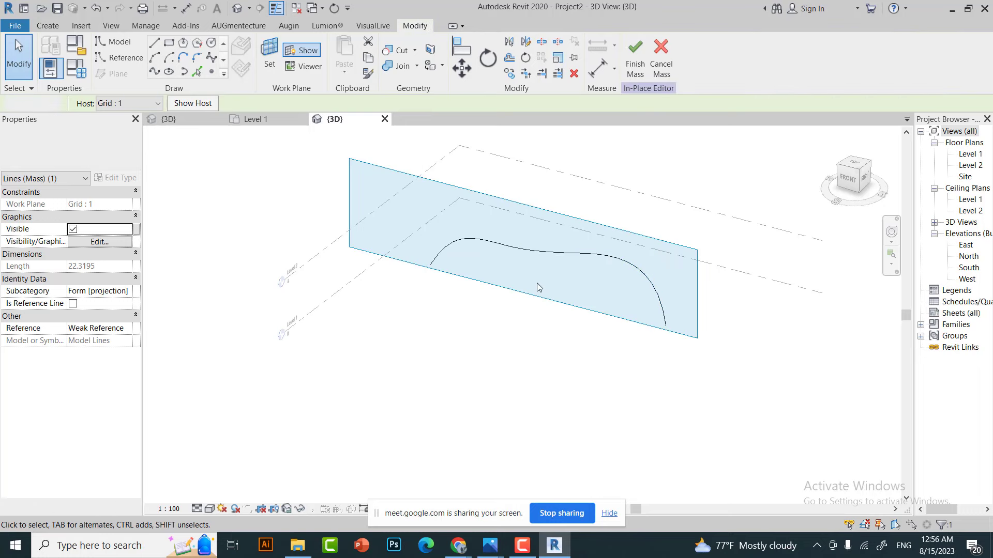
pyautogui.click(595, 252)
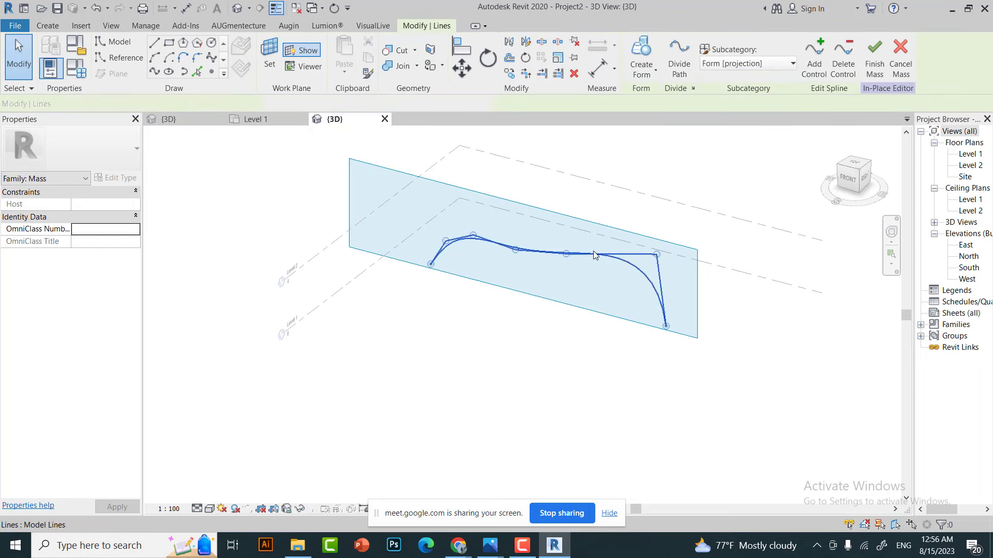
pyautogui.click(628, 73)
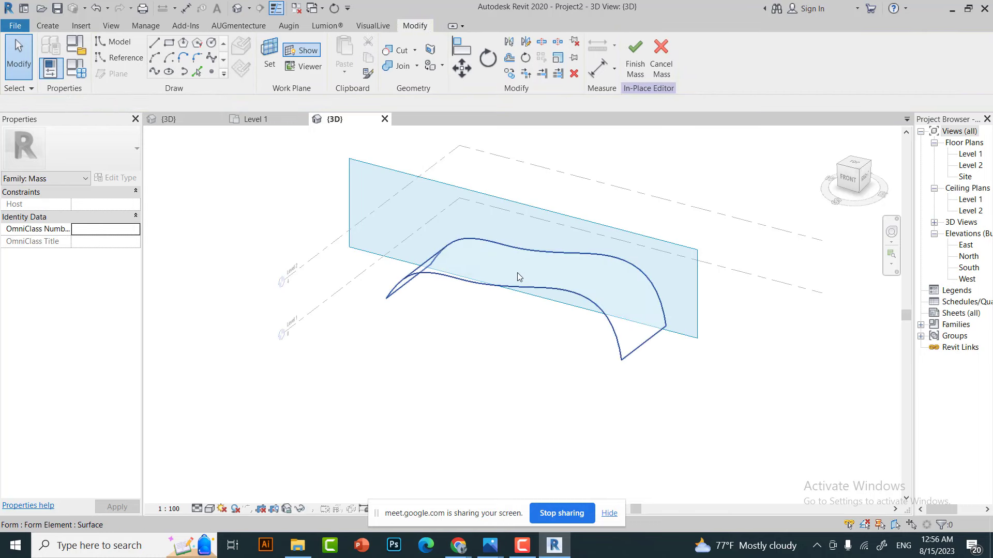
pyautogui.click(567, 255)
pyautogui.scroll(2, 708, 248)
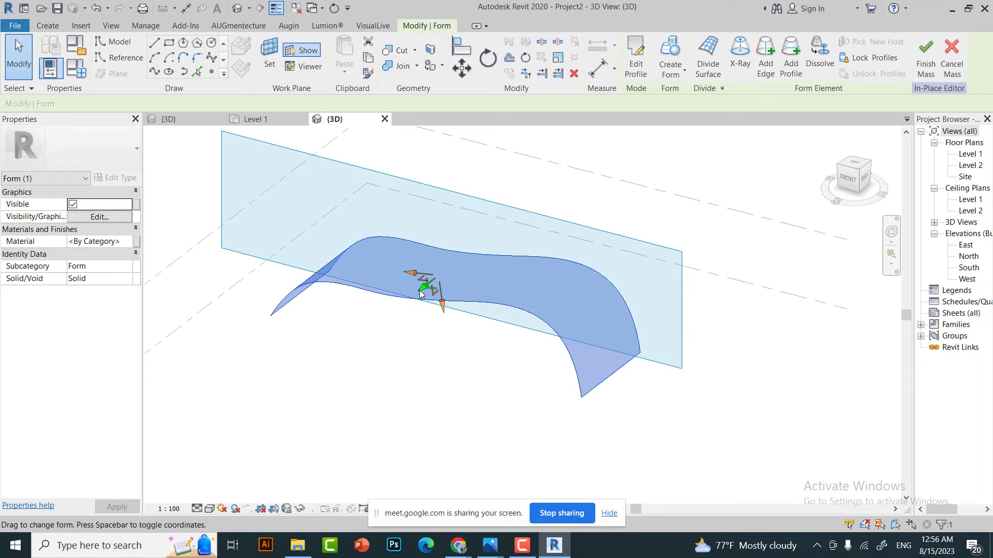
# - Raise one edge of the surface upward so the form twists
pyautogui.moveTo(415, 298); pyautogui.dragTo(438, 277)
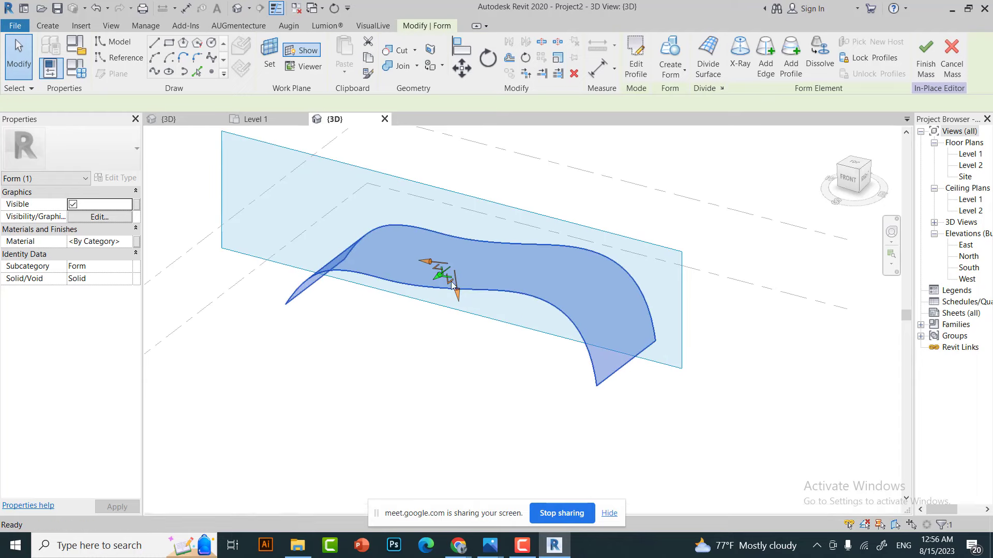
pyautogui.hotkey('ctrl', 'z')
pyautogui.click(425, 299)
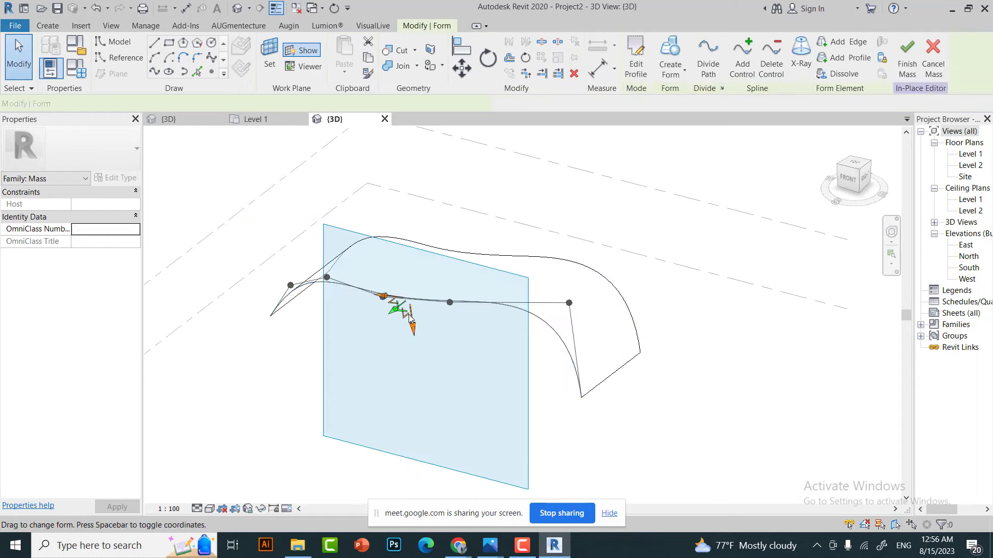
pyautogui.moveTo(429, 305); pyautogui.dragTo(440, 282)
pyautogui.press('Escape')
# - Orbit to view the surface from the back and select it
pyautogui.moveTo(867, 175); pyautogui.dragTo(378, 371)
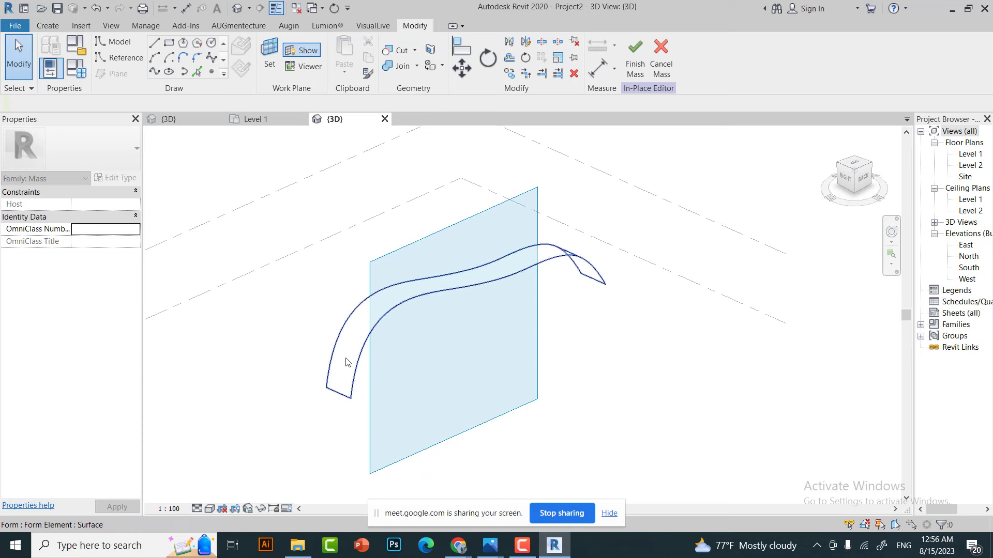
pyautogui.scroll(3, 348, 356)
pyautogui.click(365, 344)
pyautogui.scroll(-4, 365, 344)
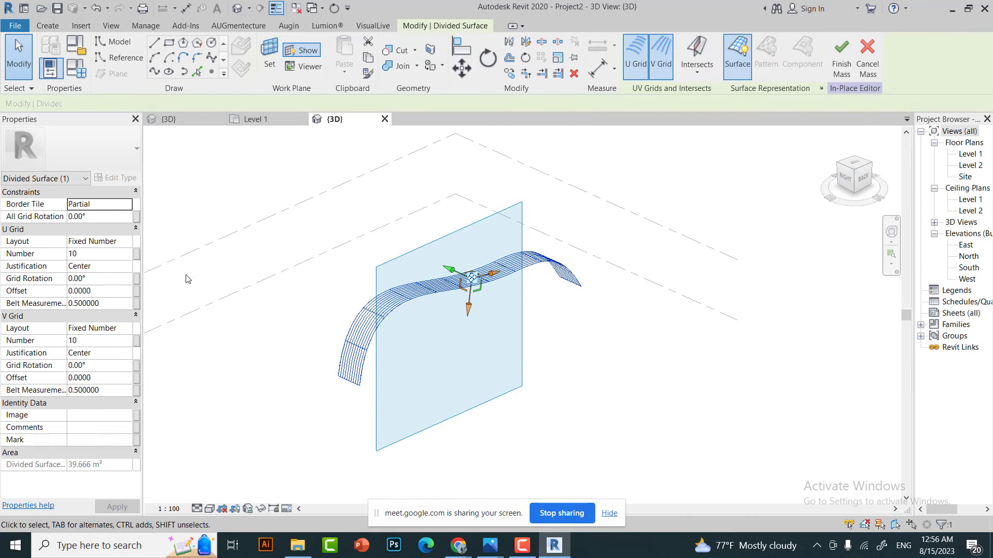
# - Apply the Rectangle pattern to the divided surface
pyautogui.click(70, 150)
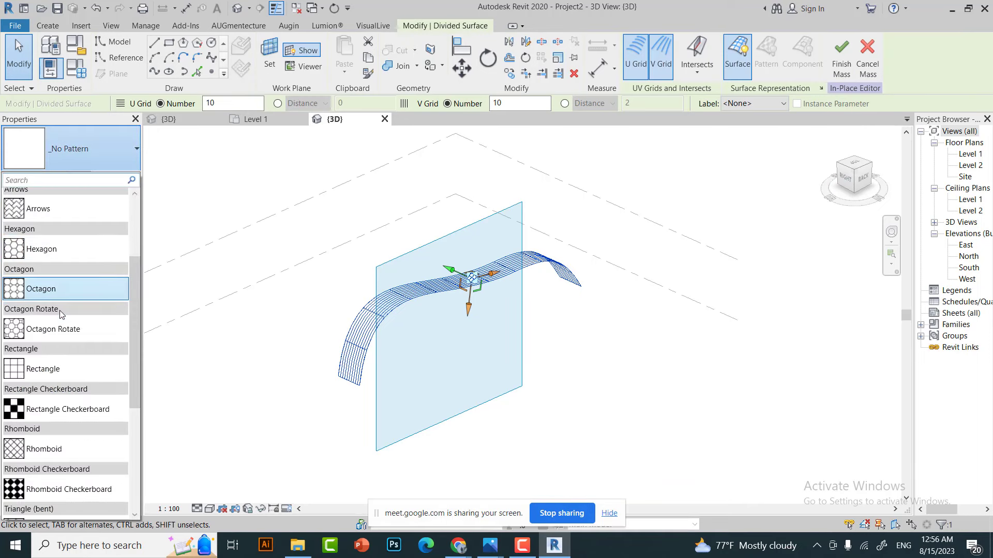
pyautogui.scroll(-2, 61, 336)
pyautogui.scroll(-1, 61, 403)
pyautogui.scroll(3, 71, 248)
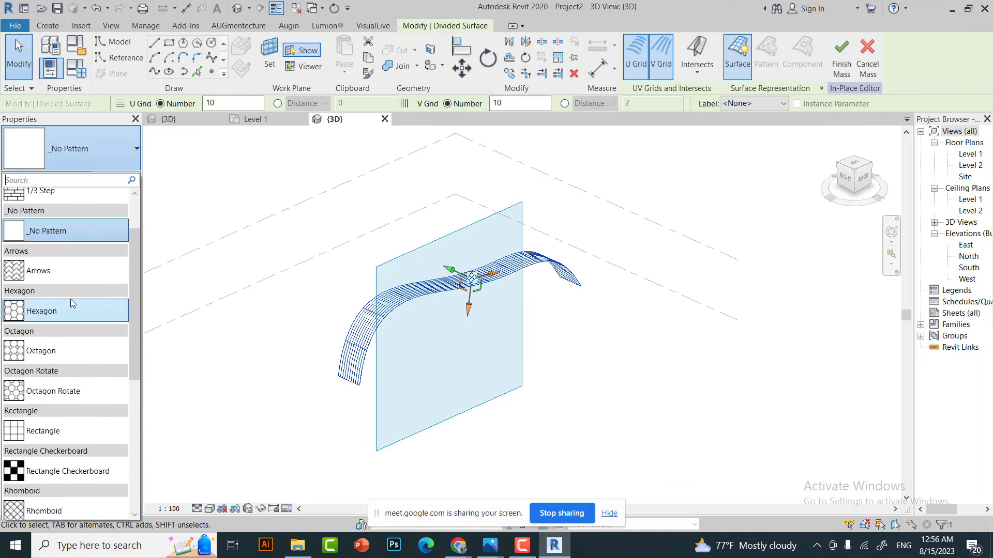
pyautogui.scroll(4, 71, 290)
pyautogui.scroll(-5, 75, 295)
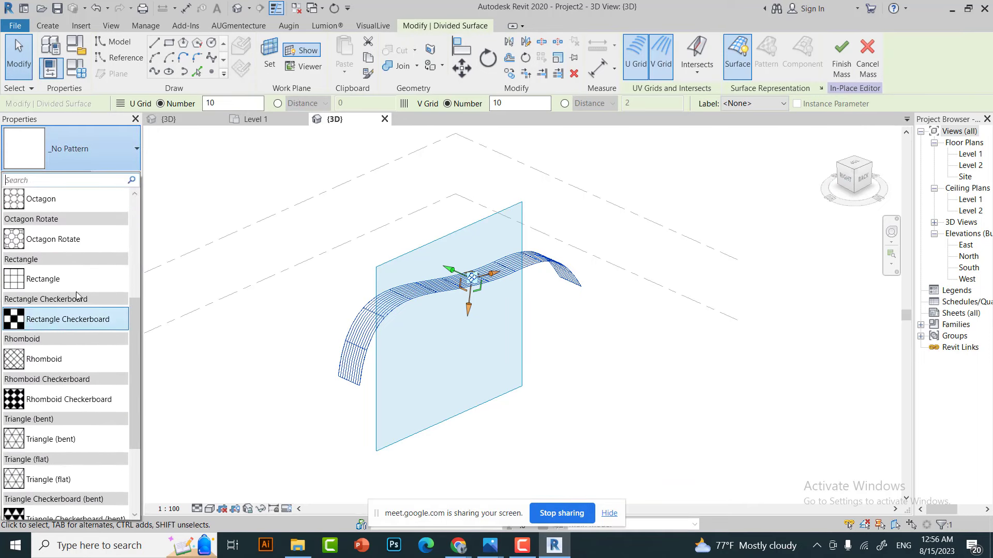
pyautogui.click(57, 285)
# - Set the surface's U Grid Number to 1 and V Grid Number to 20
pyautogui.scroll(3, 402, 293)
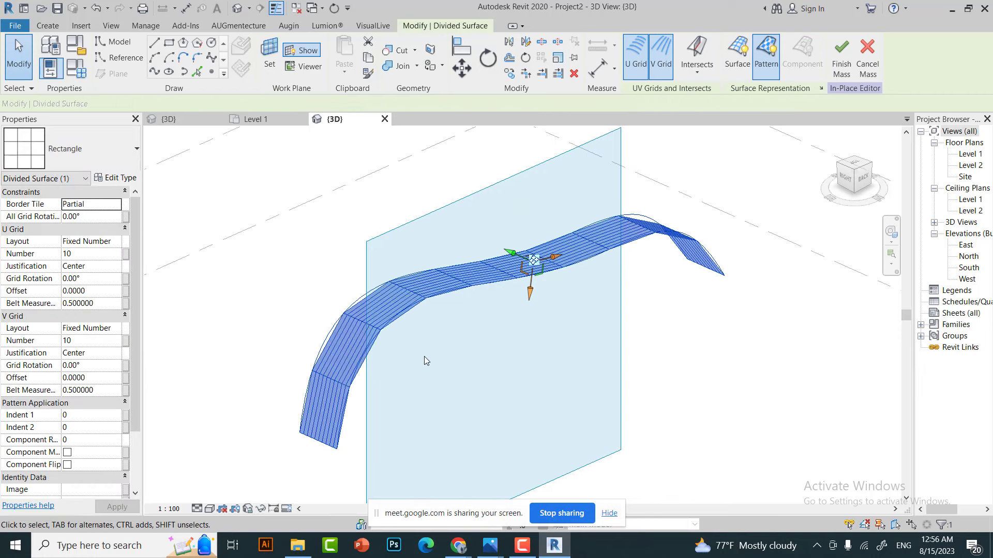
pyautogui.scroll(2, 405, 318)
pyautogui.scroll(-2, 362, 352)
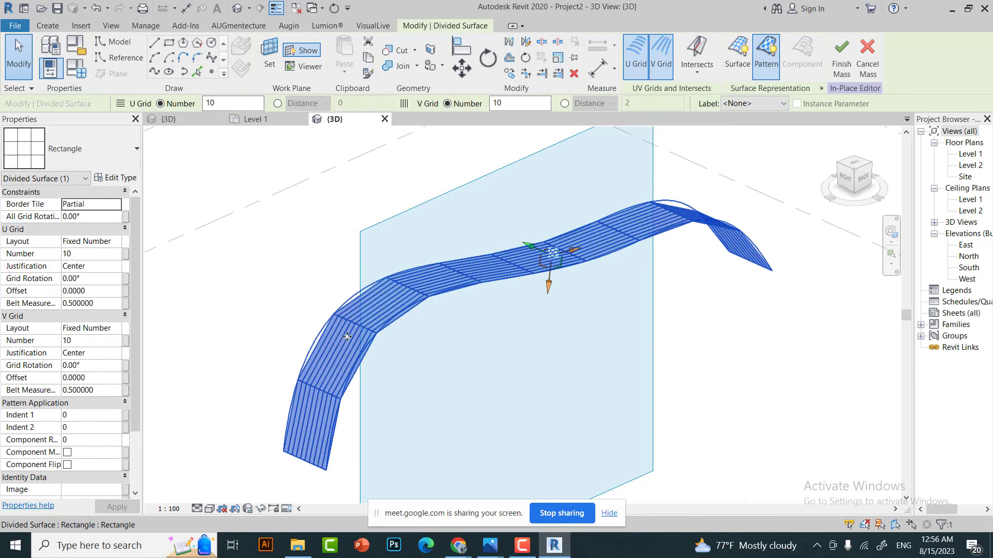
pyautogui.scroll(3, 323, 362)
pyautogui.scroll(2, 323, 363)
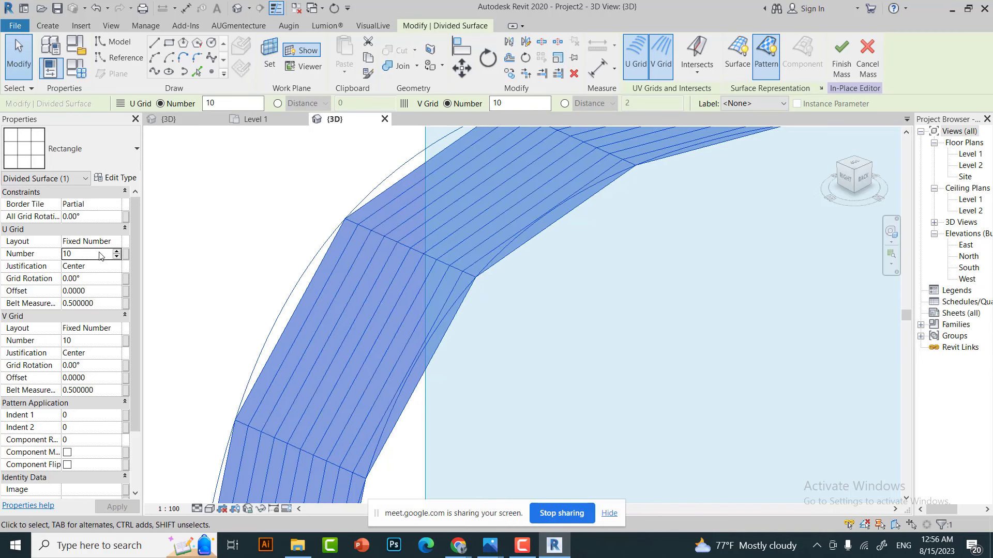
pyautogui.doubleClick(101, 255)
pyautogui.write('1')
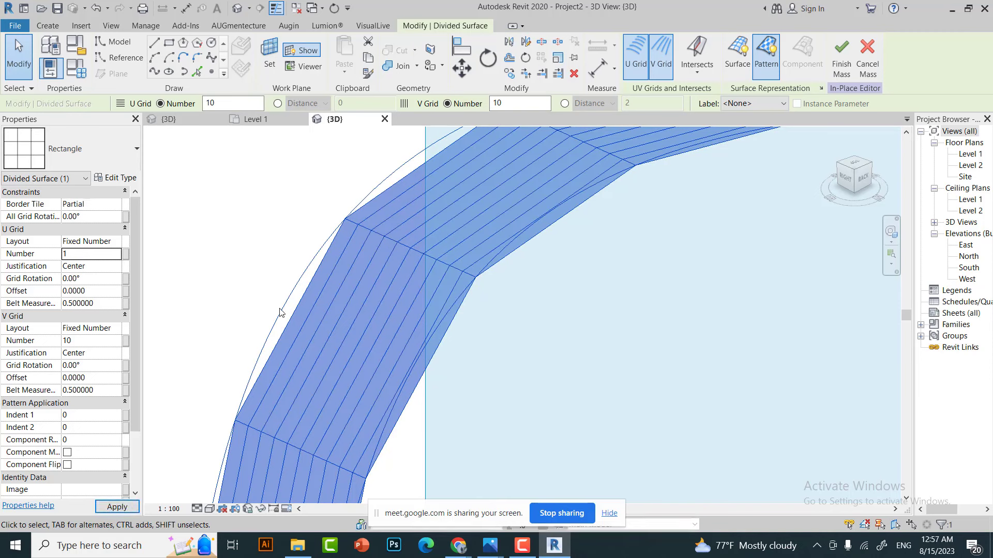
pyautogui.scroll(-2, 289, 311)
pyautogui.scroll(-1, 303, 311)
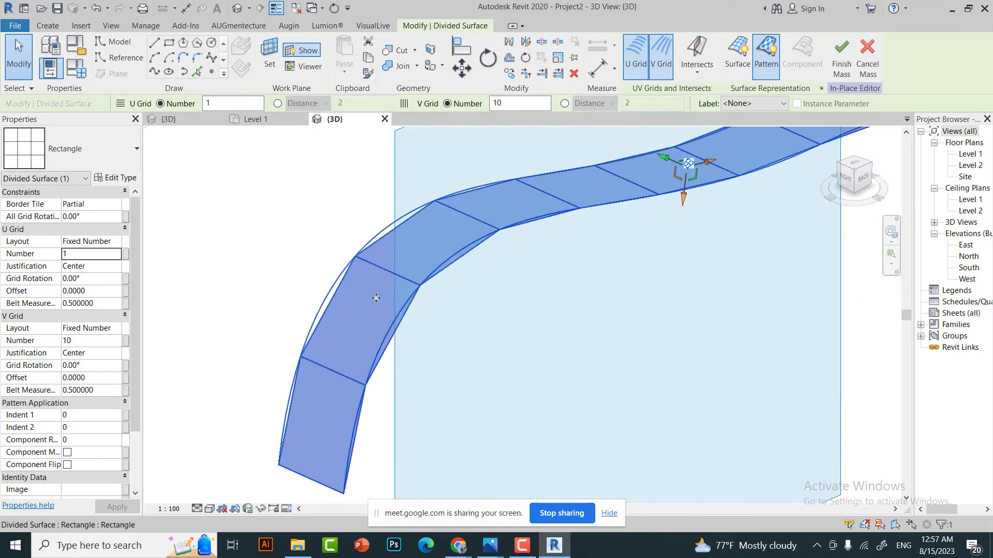
pyautogui.doubleClick(104, 341)
pyautogui.write('20')
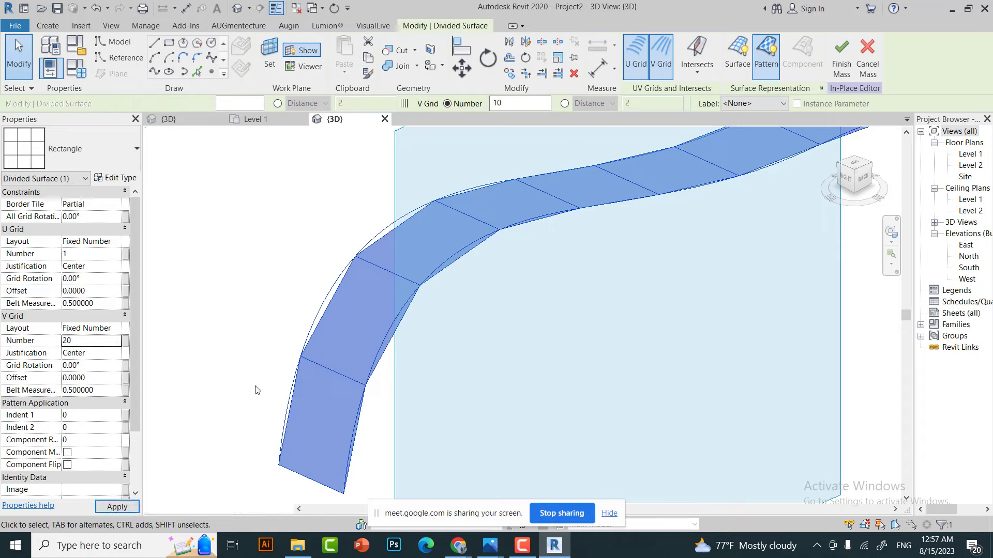
pyautogui.scroll(-2, 686, 166)
# - Commit the 20 V divisions and switch back to the Family4 {3D} view
pyautogui.scroll(-2, 517, 258)
pyautogui.press('Escape')
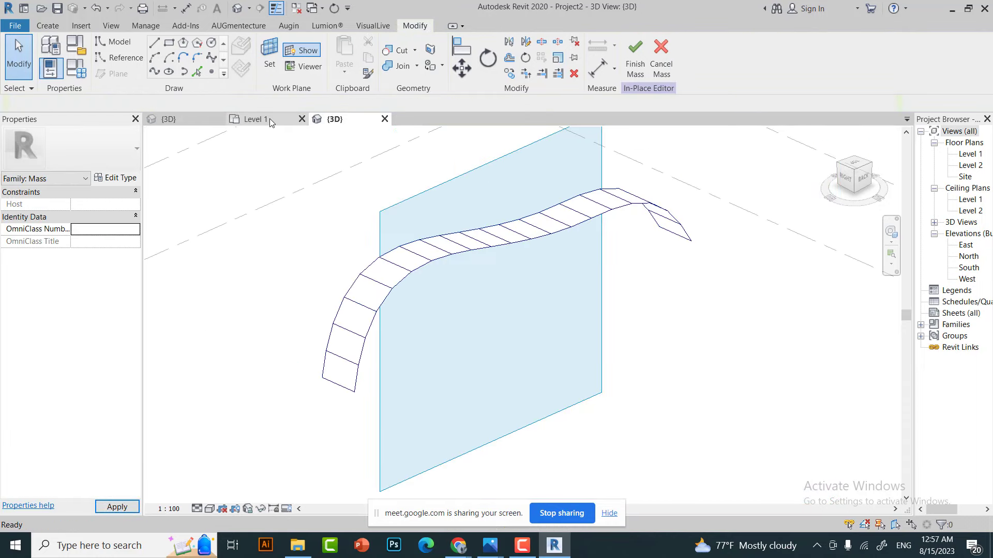
pyautogui.click(269, 119)
pyautogui.click(185, 115)
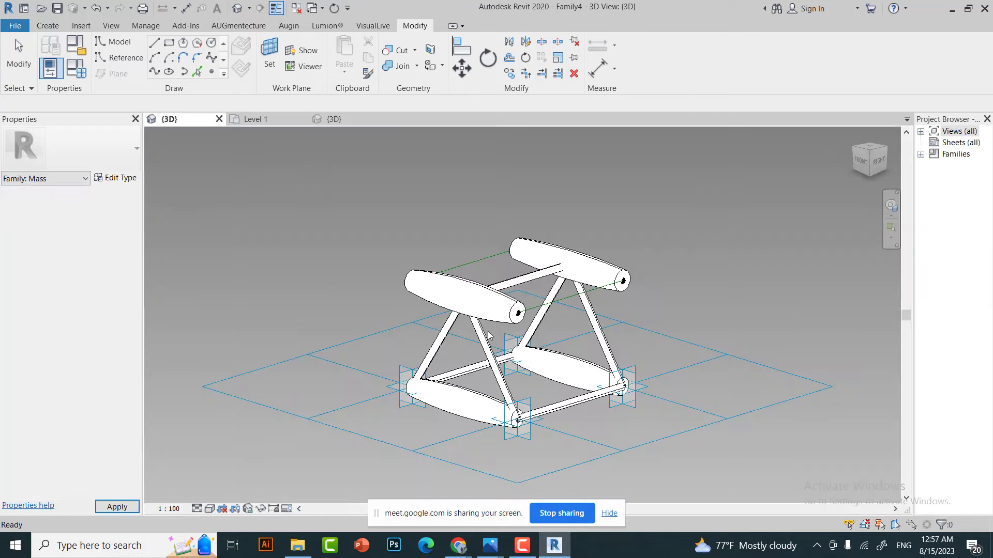
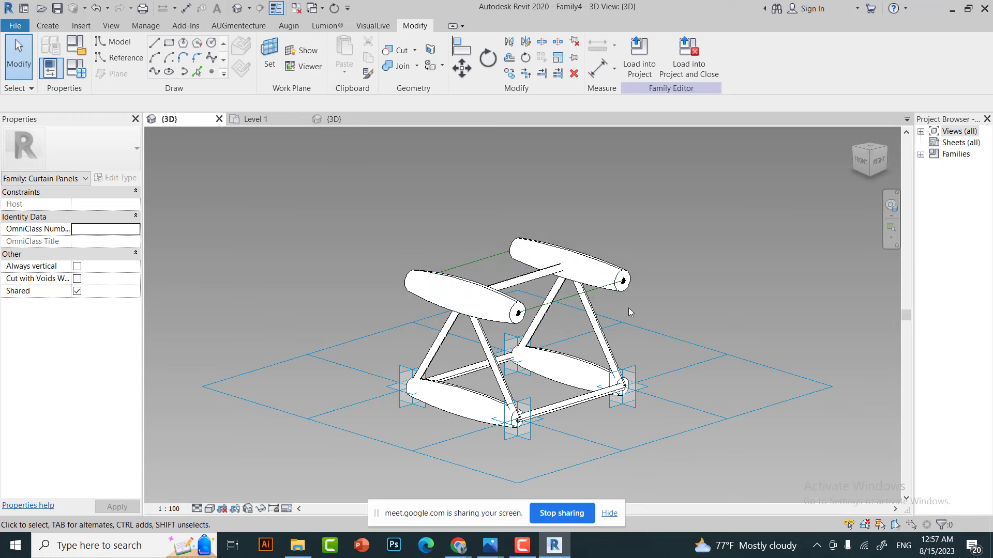
# - Edit the Project2 arched mass in place and select its underlying form
pyautogui.click(342, 120)
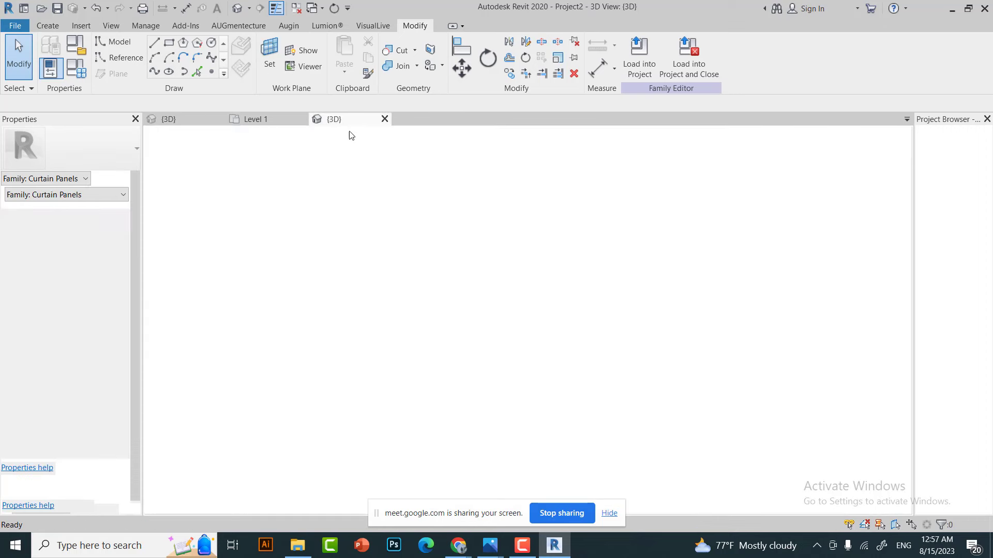
pyautogui.doubleClick(351, 342)
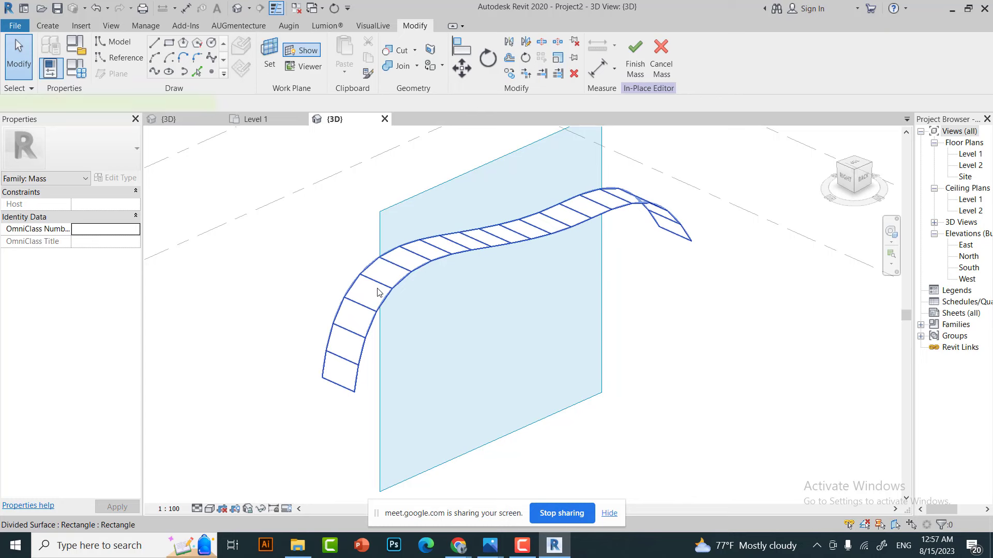
pyautogui.click(510, 228)
pyautogui.scroll(2, 496, 215)
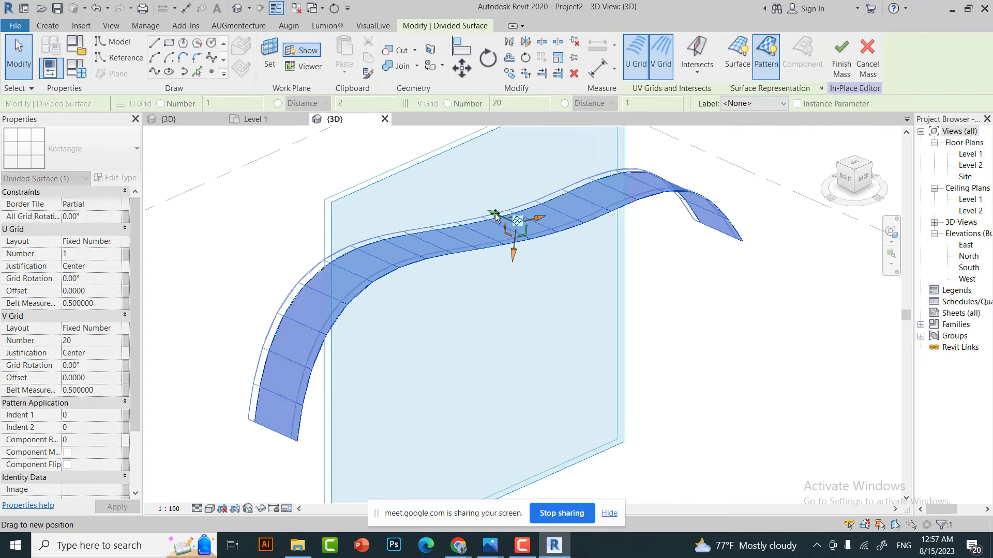
pyautogui.press('Escape')
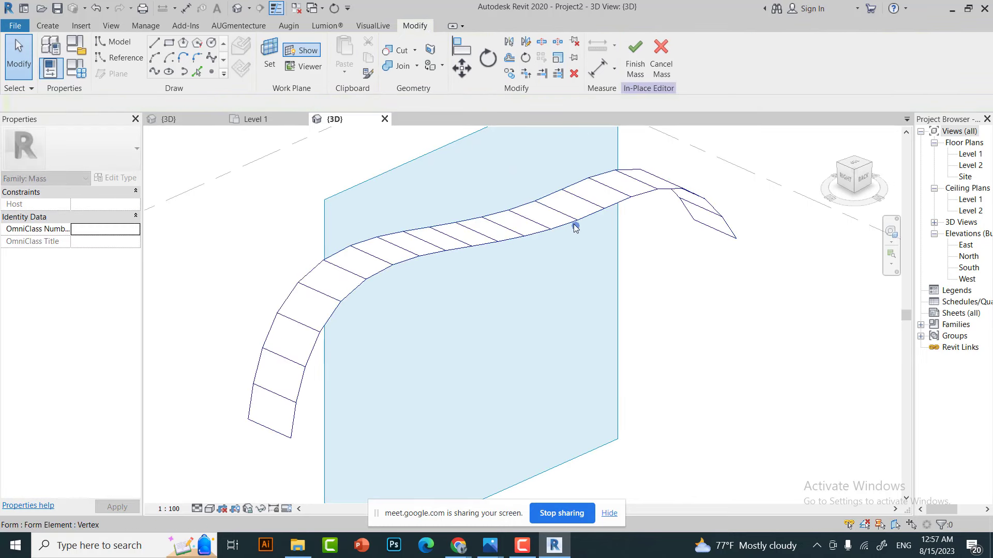
pyautogui.click(598, 227)
pyautogui.click(646, 232)
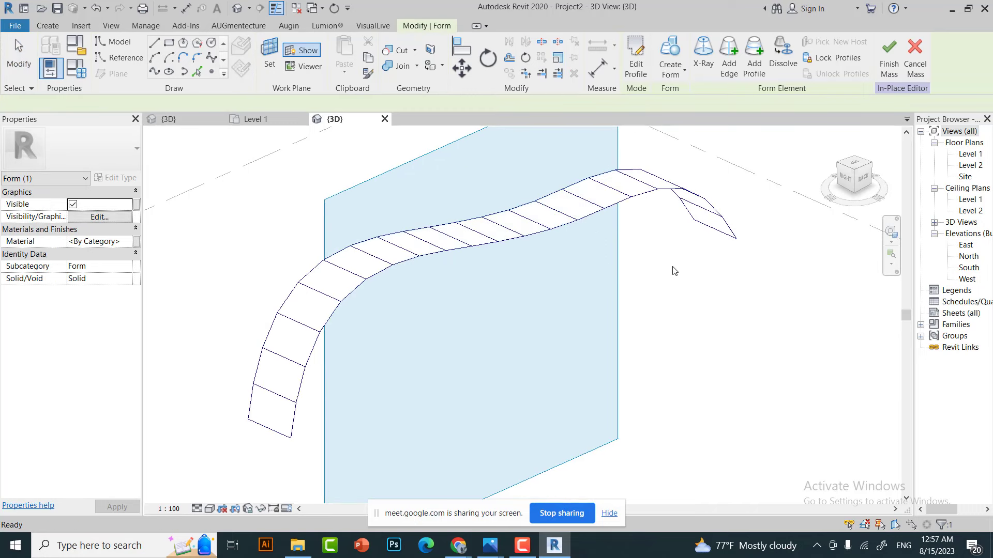
# - Drag one form edge slightly to reshape the arch, then return to Family4
pyautogui.click(559, 230)
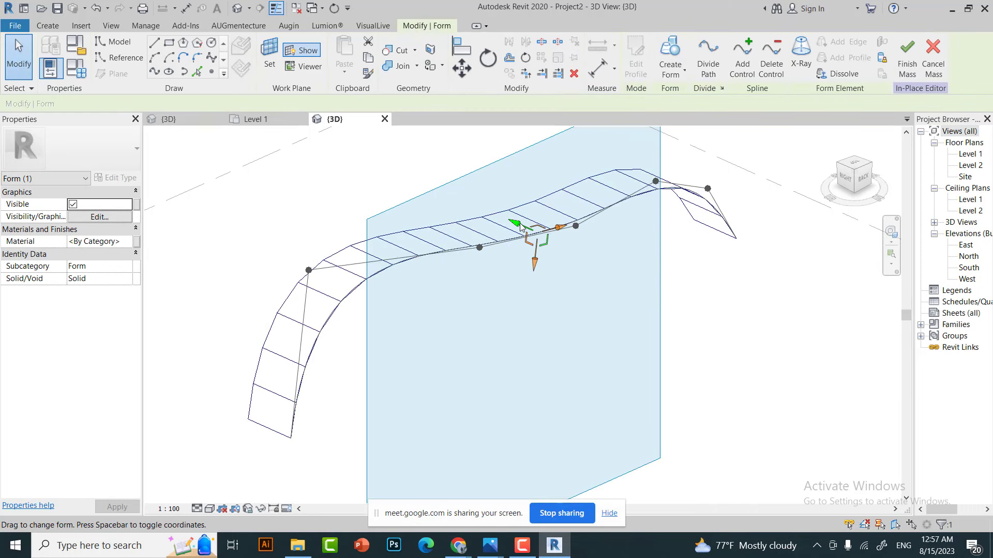
pyautogui.moveTo(509, 220); pyautogui.dragTo(505, 218)
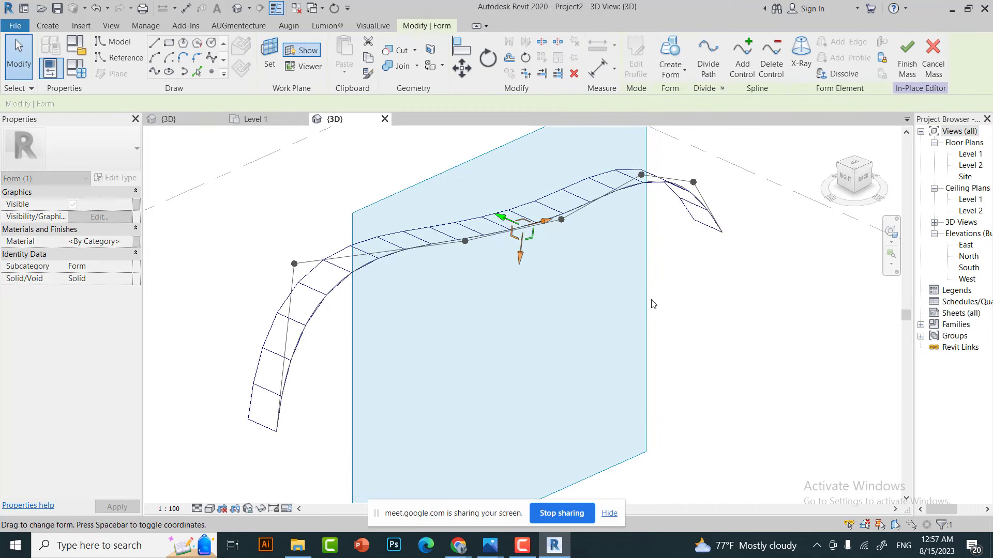
pyautogui.click(609, 278)
pyautogui.click(443, 238)
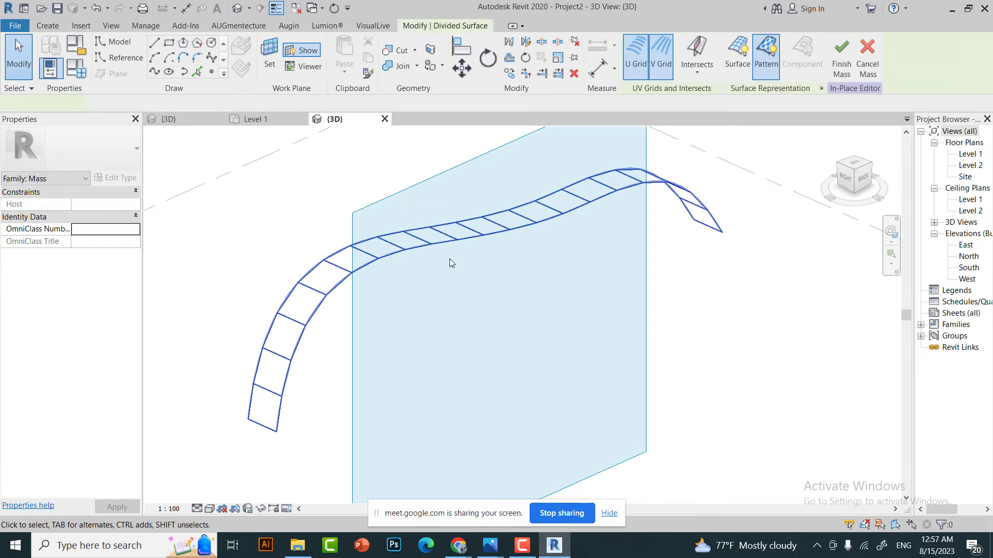
pyautogui.click(178, 118)
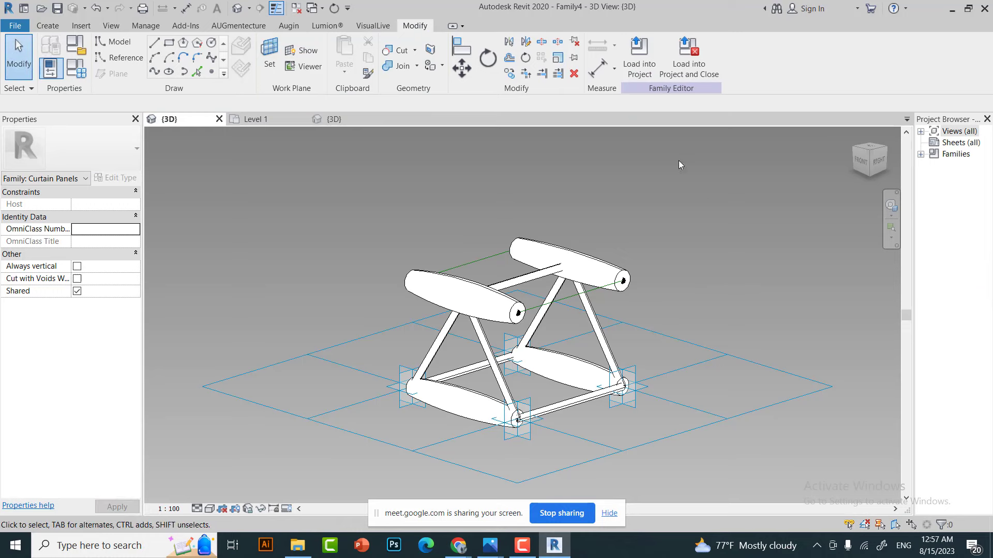
# - Apply the Family4 truss panel type to all 20 divisions of the arched surface
pyautogui.hotkey('ctrl', 'Tab')
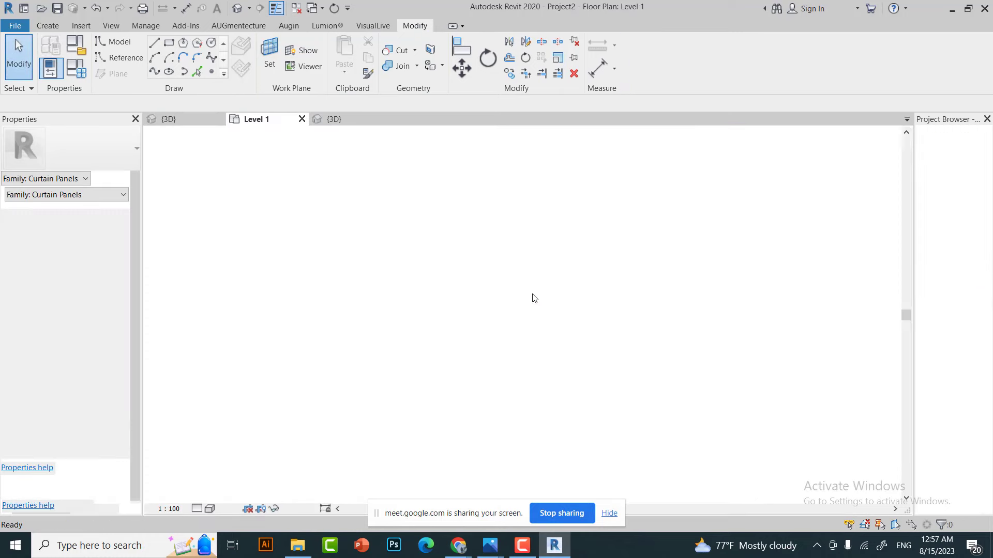
pyautogui.click(348, 119)
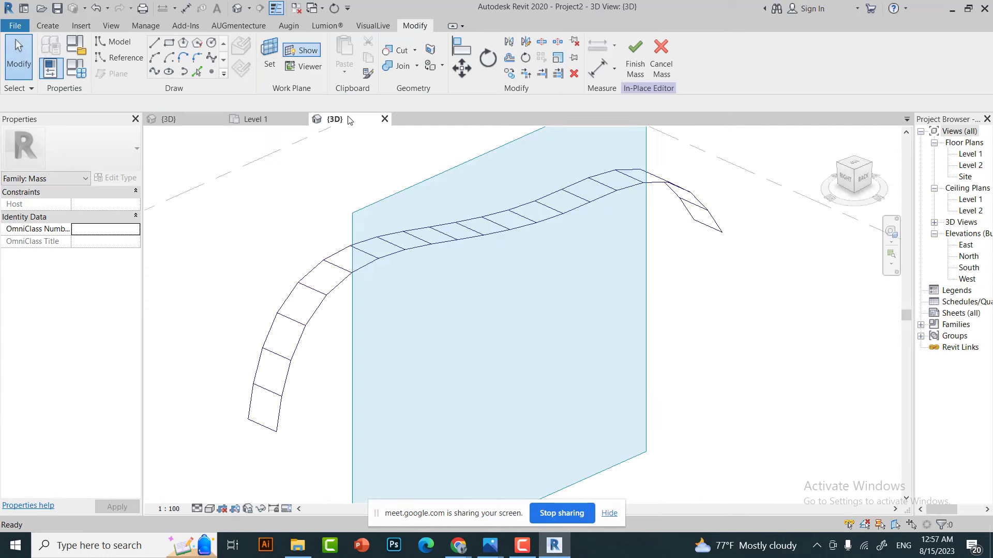
pyautogui.click(298, 260)
pyautogui.click(92, 151)
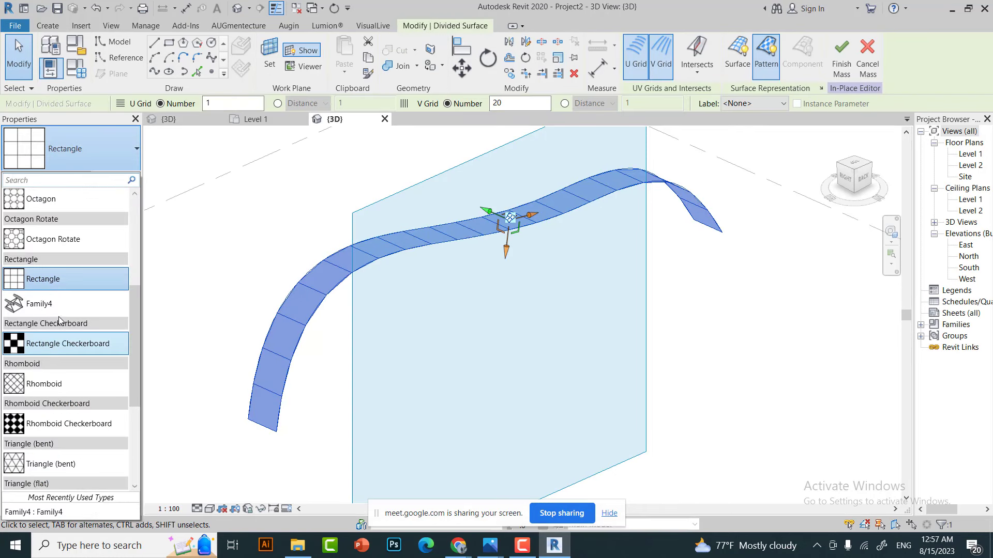
pyautogui.click(99, 309)
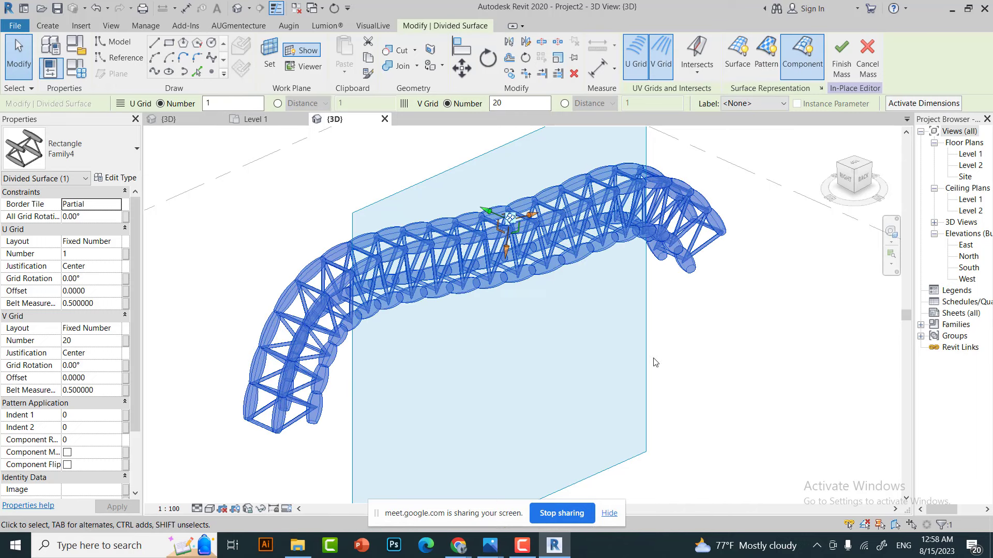
pyautogui.press('Escape')
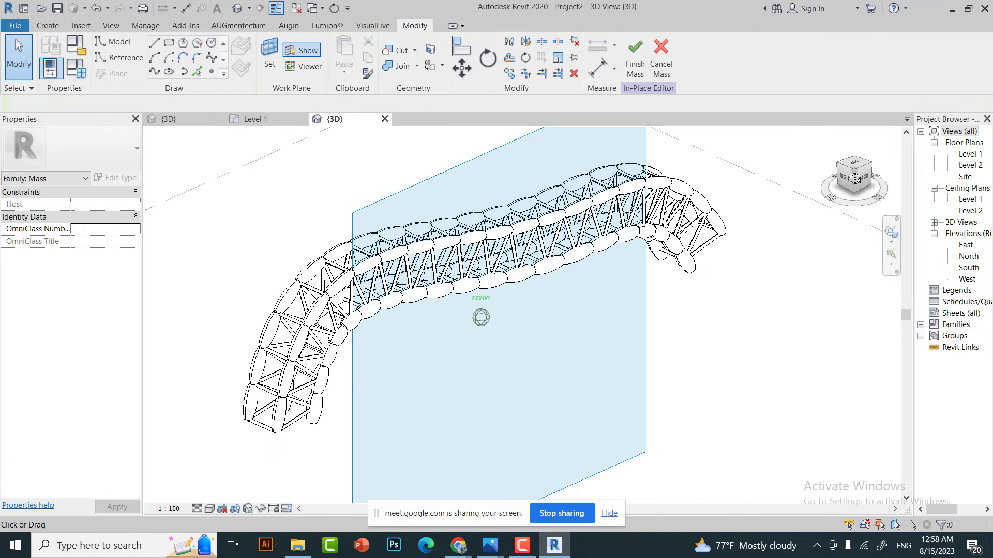
pyautogui.keyDown('shift'); pyautogui.moveTo(480, 317); pyautogui.dragTo(497, 362, button='middle'); pyautogui.keyUp('shift')
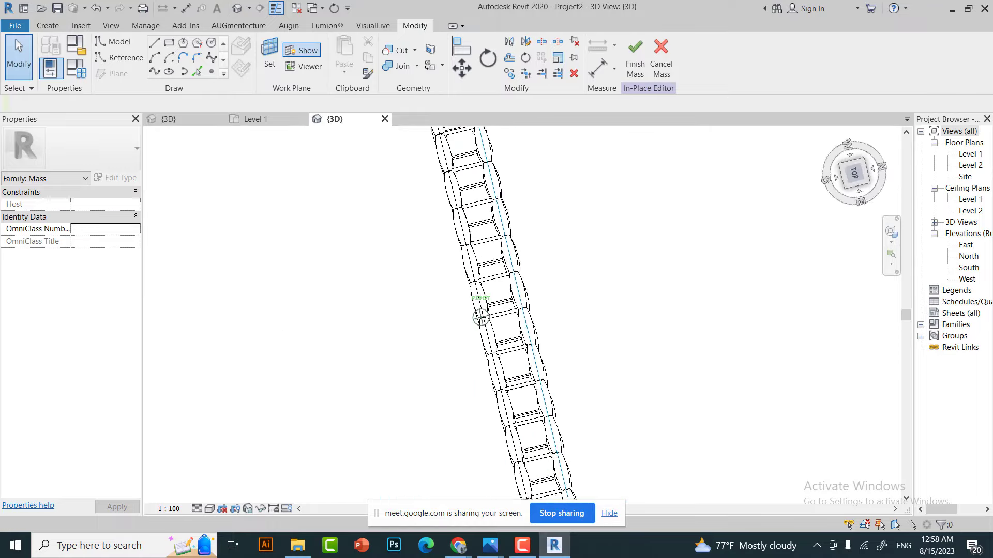
pyautogui.keyDown('shift'); pyautogui.moveTo(481, 317); pyautogui.dragTo(481, 279, button='middle'); pyautogui.keyUp('shift')
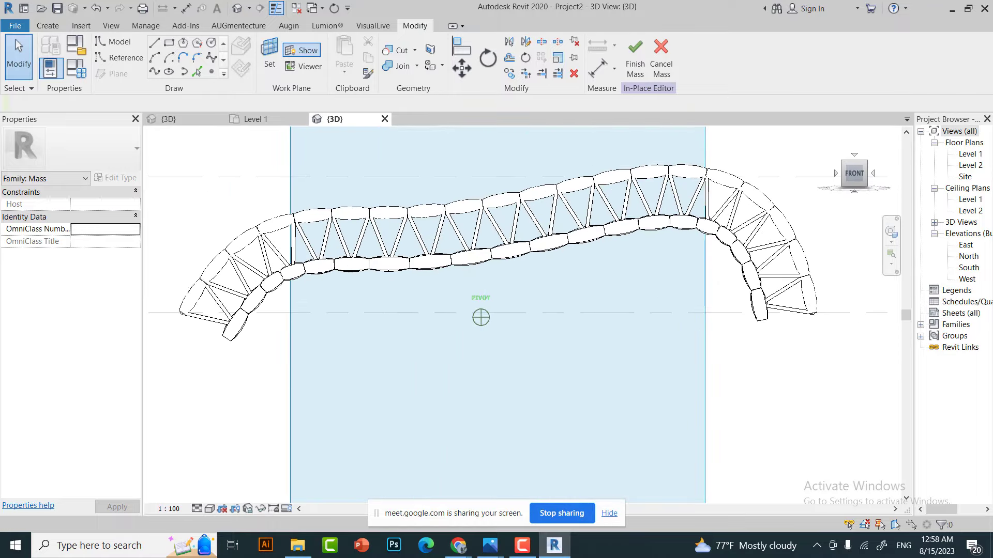
pyautogui.keyDown('shift'); pyautogui.moveTo(480, 318); pyautogui.dragTo(317, 257, button='middle'); pyautogui.keyUp('shift')
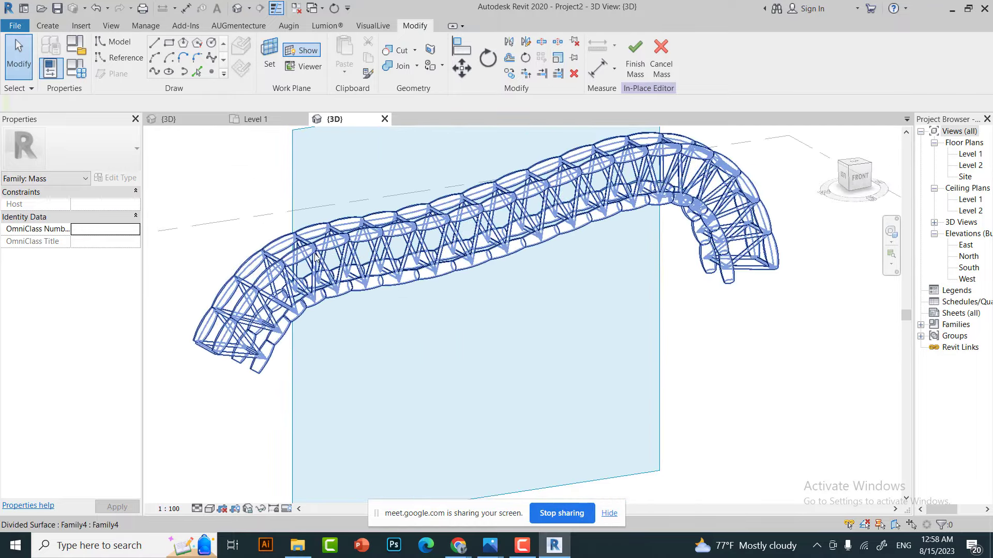
pyautogui.scroll(2, 317, 256)
pyautogui.scroll(-3, 310, 251)
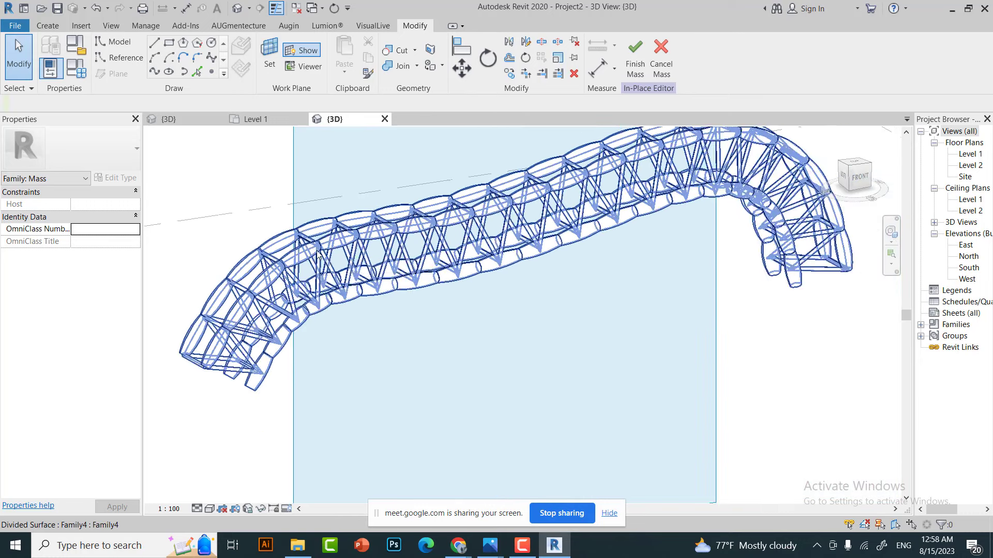
pyautogui.scroll(2, 651, 181)
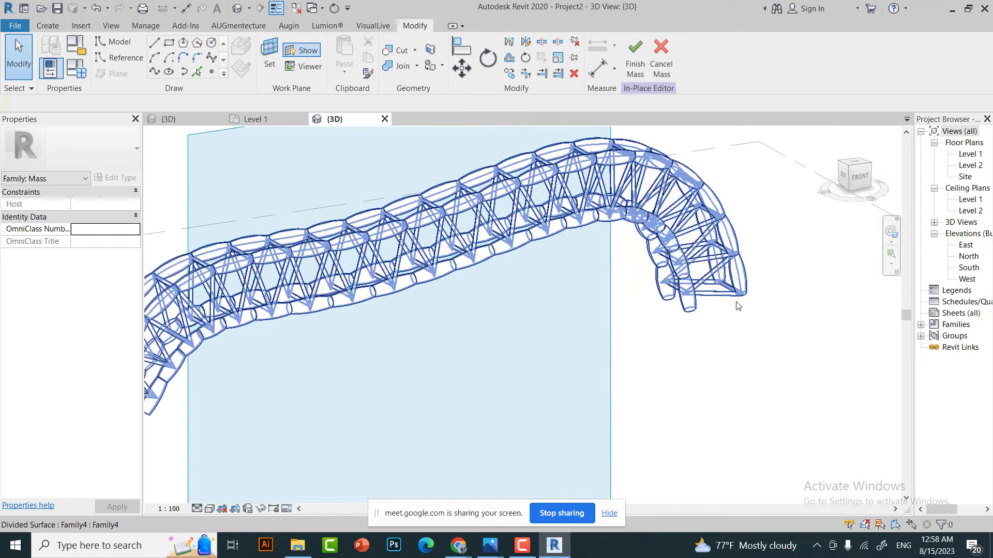
pyautogui.scroll(-3, 828, 220)
pyautogui.click(857, 176)
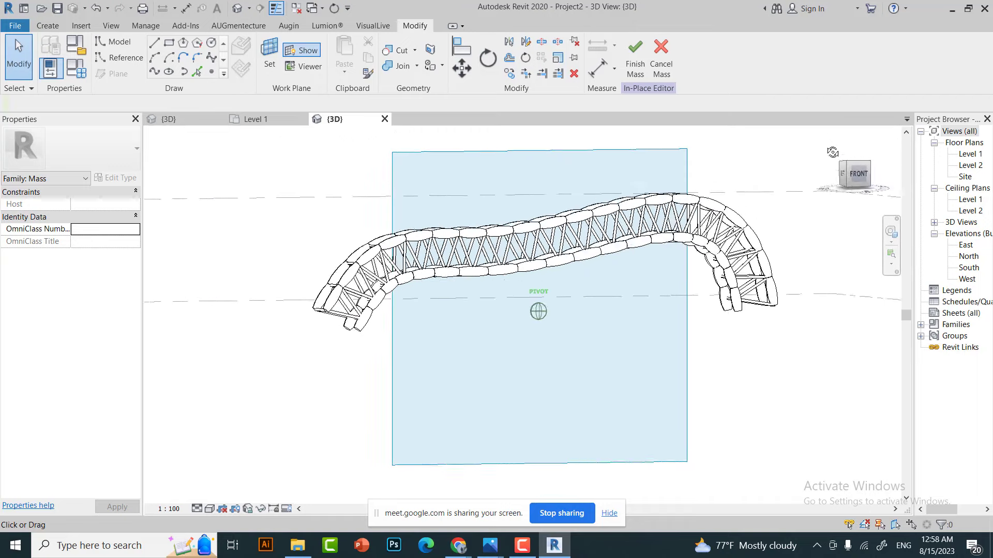
pyautogui.moveTo(538, 312)
pyautogui.keyDown('shift'); pyautogui.mouseDown(button='middle')
pyautogui.moveTo(445, 313)
pyautogui.moveTo(311, 123)
pyautogui.mouseUp(button='middle'); pyautogui.keyUp('shift')
# - Set the upper-left chord cylinder's profile radius to .15
pyautogui.click(222, 120)
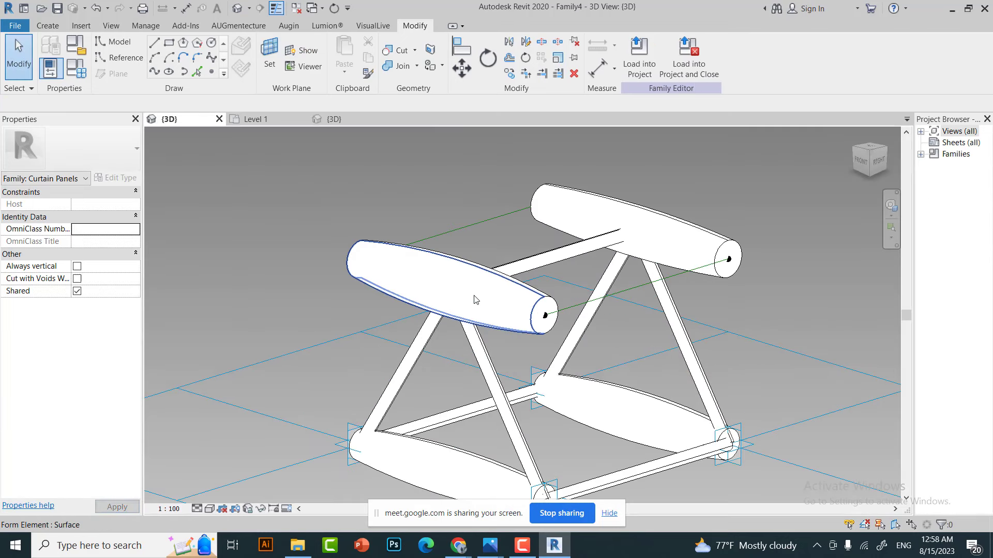
pyautogui.click(471, 291)
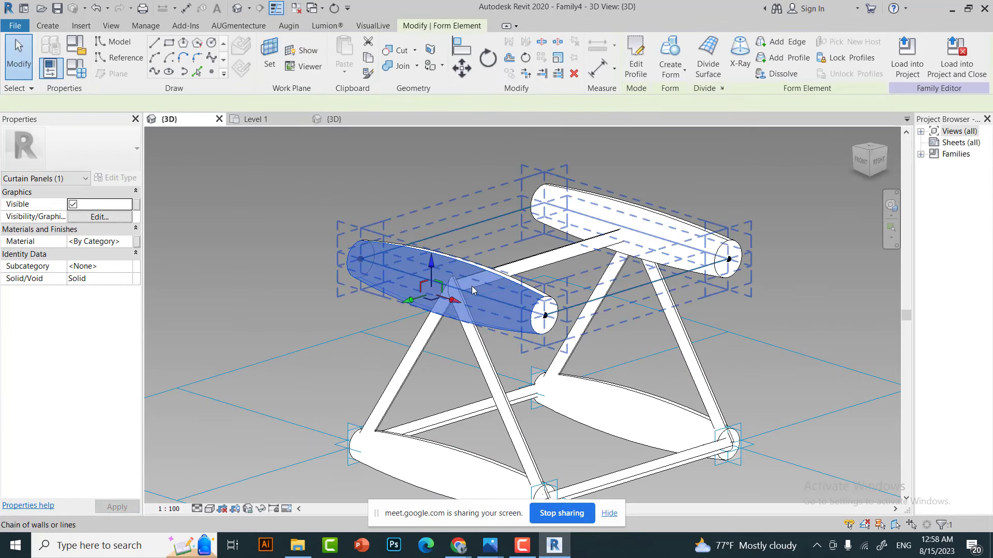
pyautogui.press('Escape')
pyautogui.press('Escape')
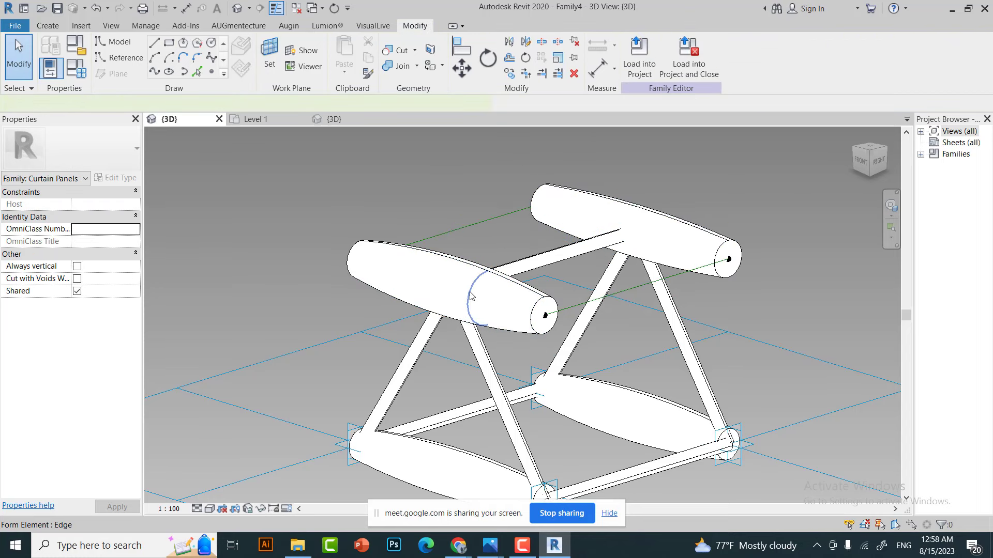
pyautogui.click(471, 296)
pyautogui.click(473, 310)
pyautogui.scroll(3, 474, 310)
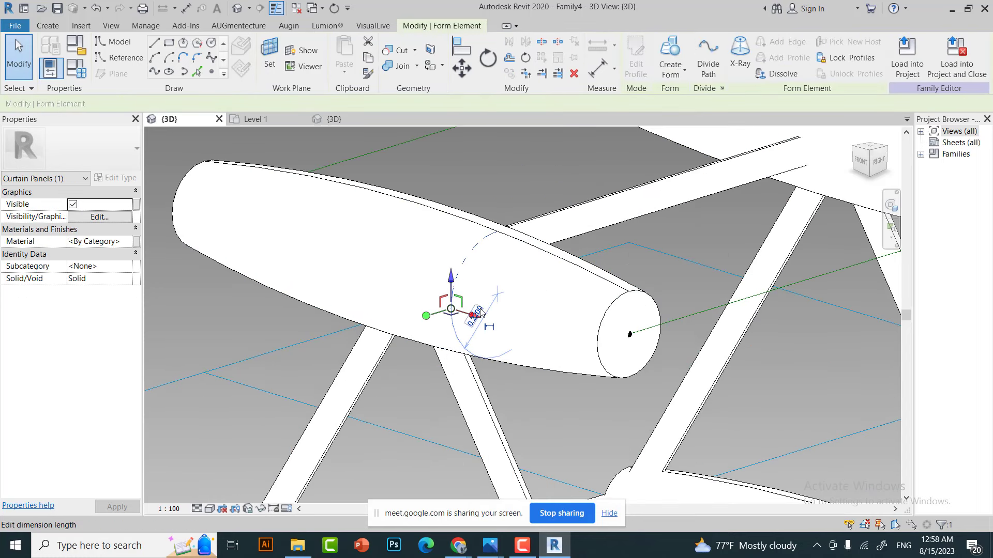
pyautogui.scroll(2, 480, 315)
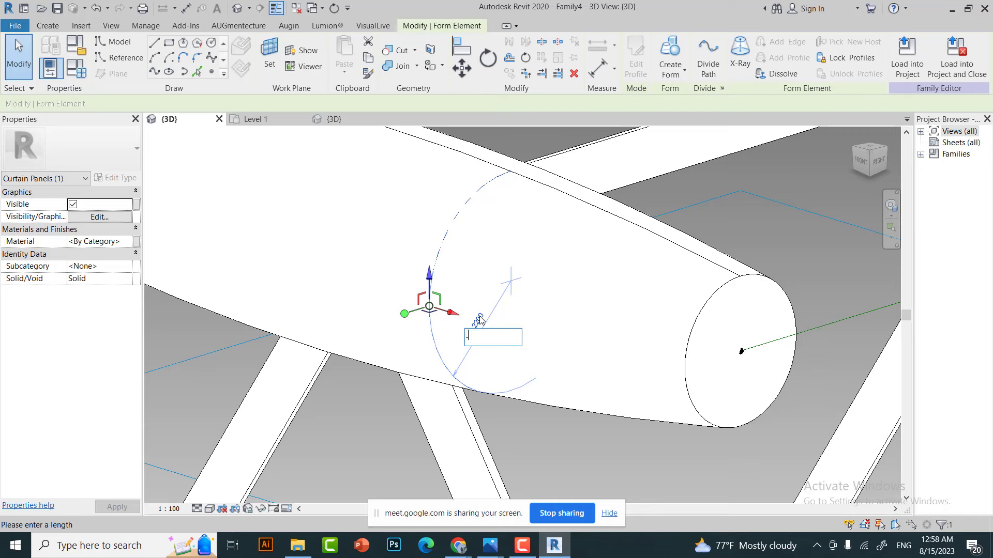
pyautogui.write('.15')
pyautogui.press('Return')
pyautogui.scroll(-5, 481, 321)
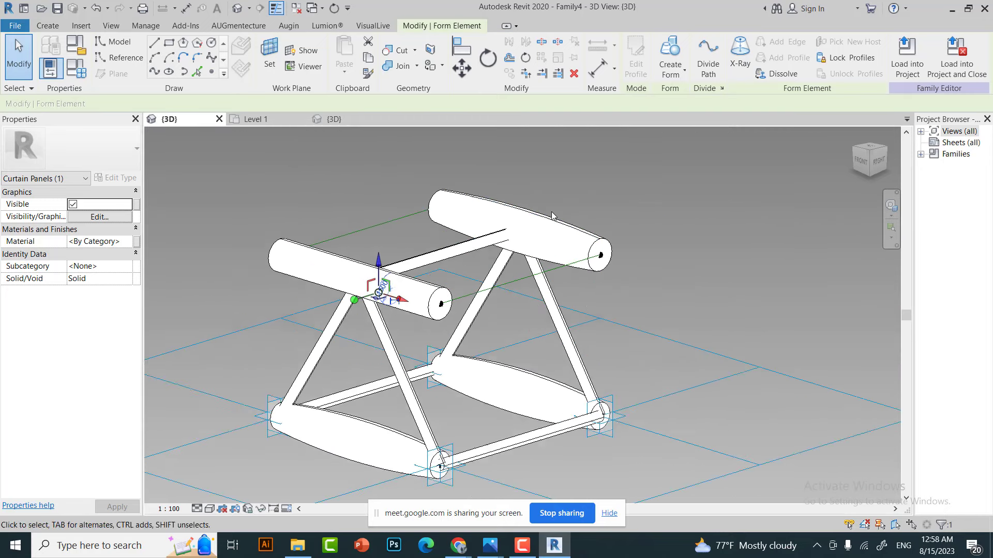
pyautogui.scroll(2, 569, 234)
pyautogui.scroll(2, 568, 234)
pyautogui.press('Escape')
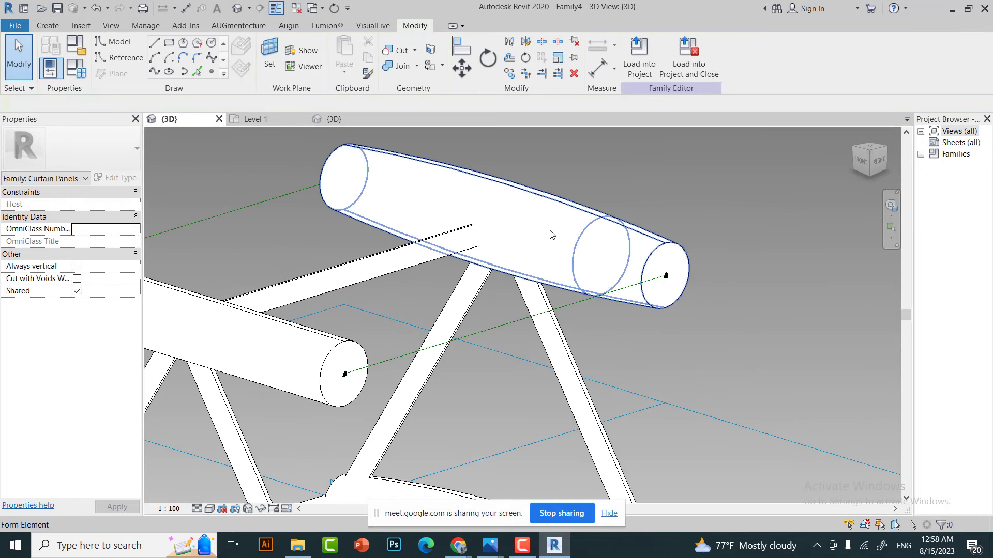
# - Set the other upper chord cylinder's profile radius to 0.15
pyautogui.click(586, 226)
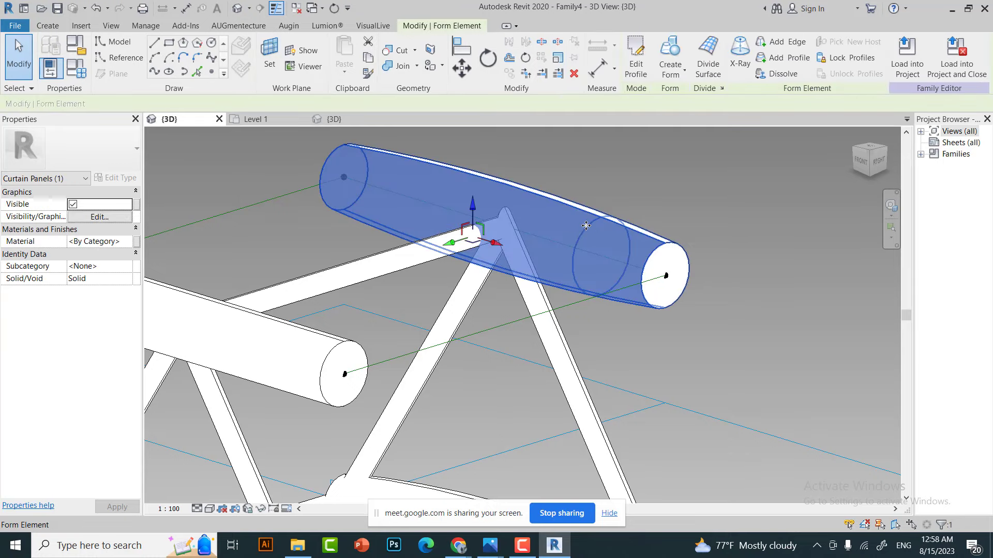
pyautogui.click(586, 226)
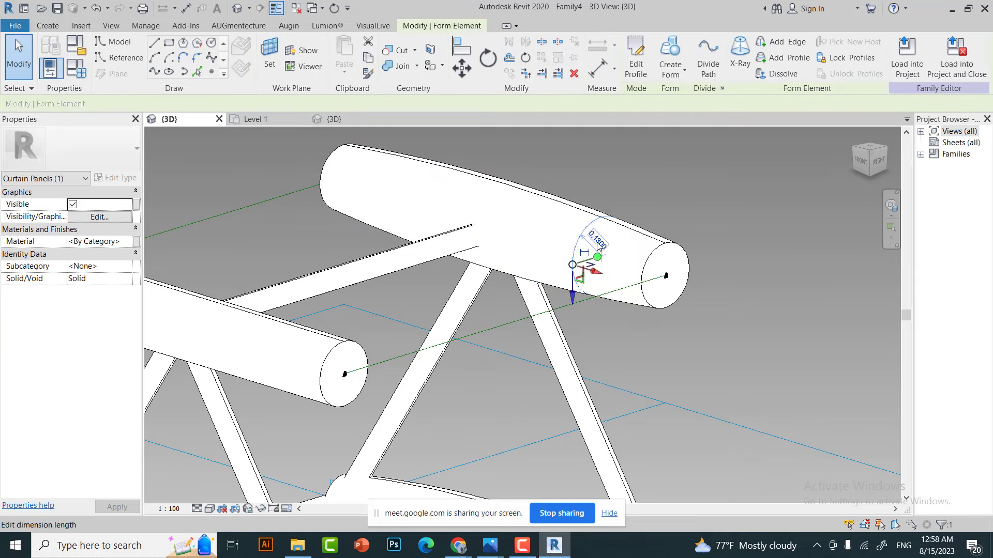
pyautogui.click(598, 247)
pyautogui.press('Return')
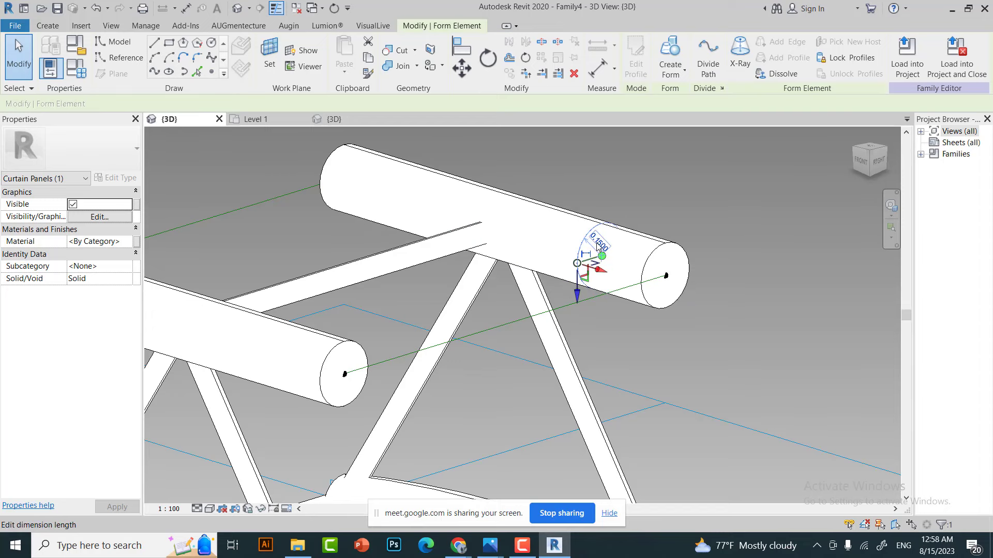
pyautogui.scroll(-3, 693, 340)
pyautogui.press('Escape')
pyautogui.scroll(3, 571, 394)
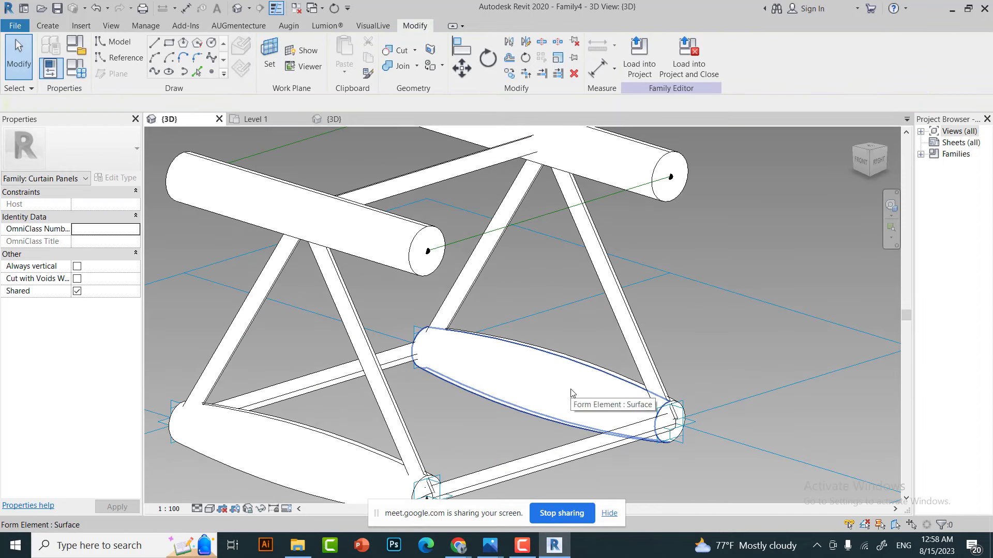
# - Resize the first lower chord cylinder's profile radius to 0.125
pyautogui.click(573, 394)
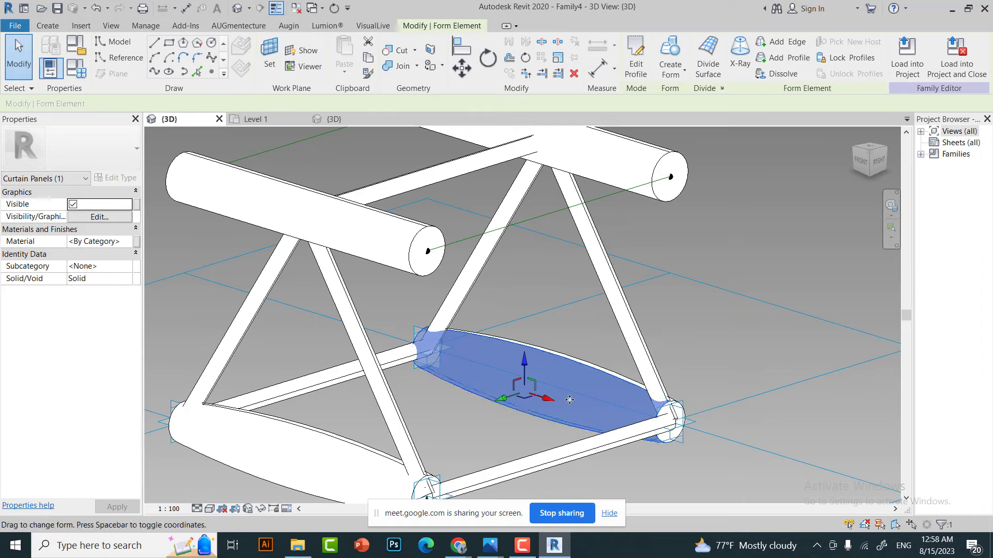
pyautogui.click(589, 413)
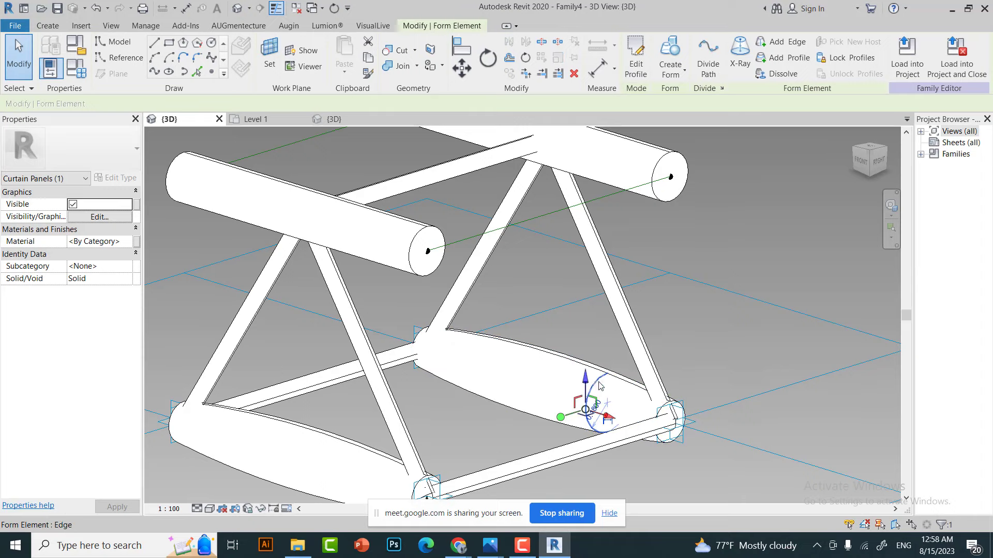
pyautogui.scroll(2, 598, 410)
pyautogui.write('.15')
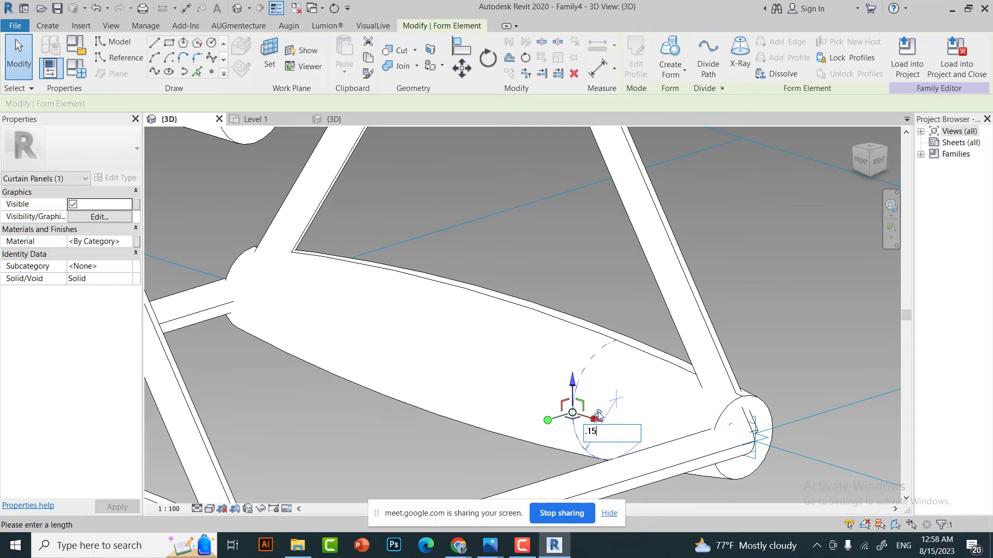
pyautogui.press('Return')
pyautogui.scroll(1, 393, 393)
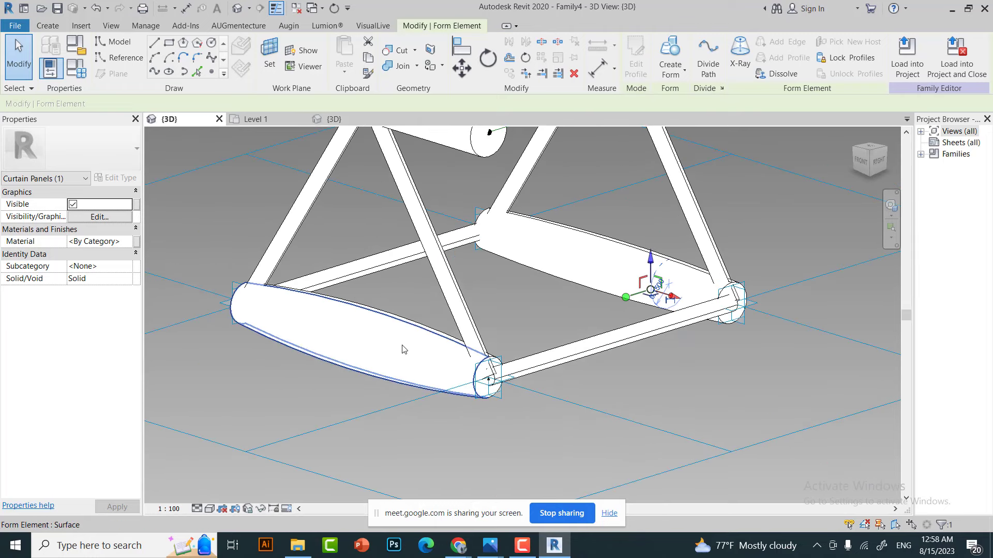
pyautogui.scroll(2, 672, 292)
pyautogui.scroll(3, 659, 299)
pyautogui.click(625, 315)
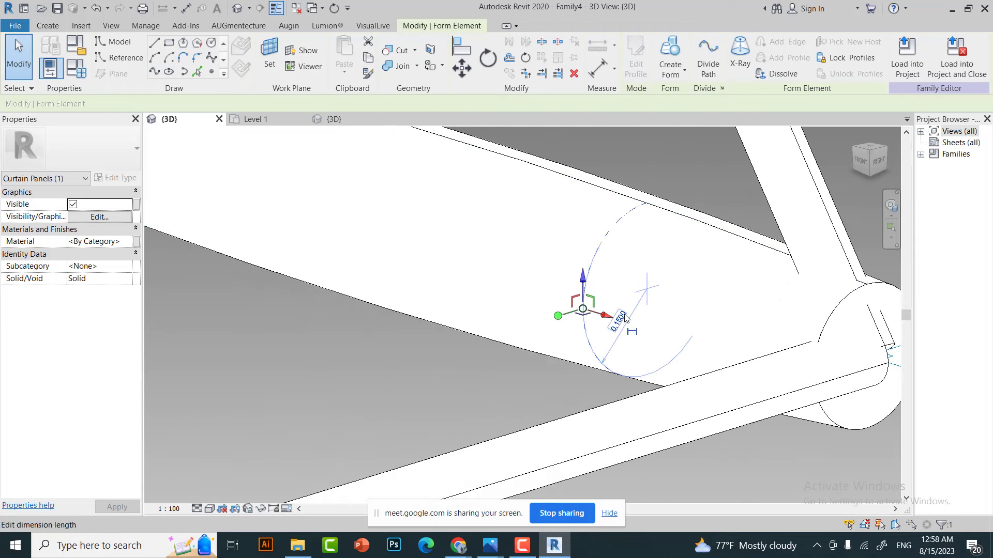
pyautogui.write('.125')
pyautogui.press('Return')
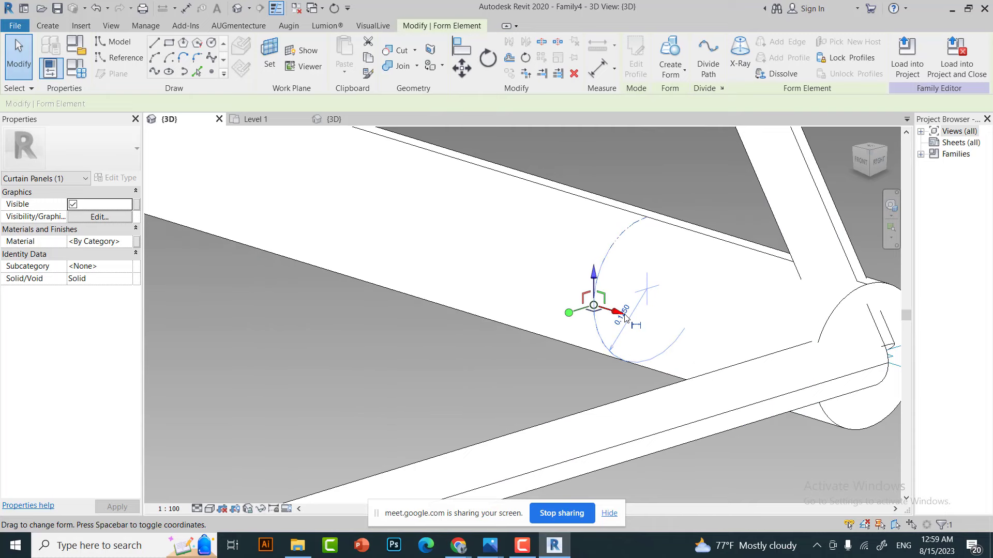
pyautogui.scroll(-4, 556, 414)
pyautogui.click(555, 414)
pyautogui.press('Escape')
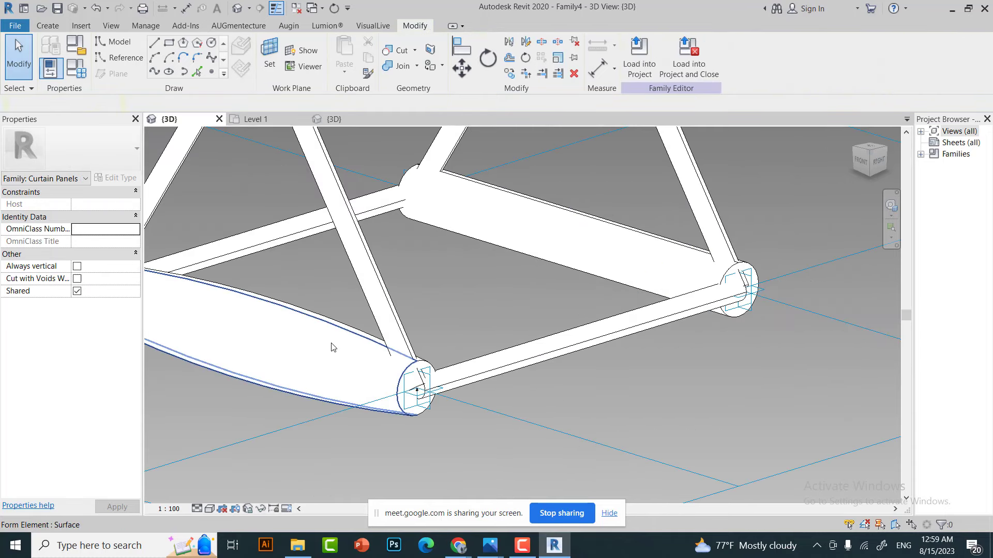
# - Set the other lower chord profile to 0.125, then reselect Project2's divided truss surface
pyautogui.click(294, 346)
pyautogui.write('.125')
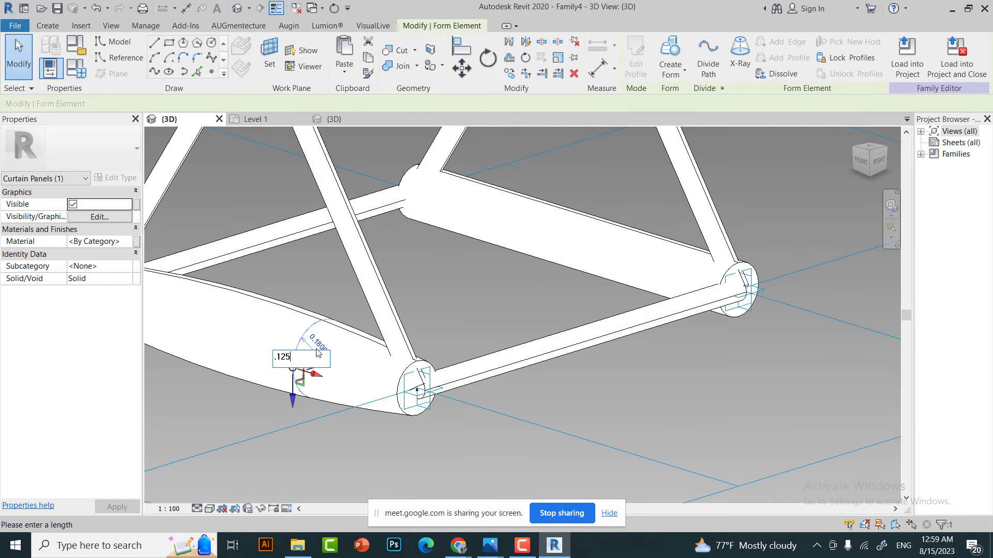
pyautogui.press('Return')
pyautogui.scroll(-4, 594, 349)
pyautogui.click(684, 348)
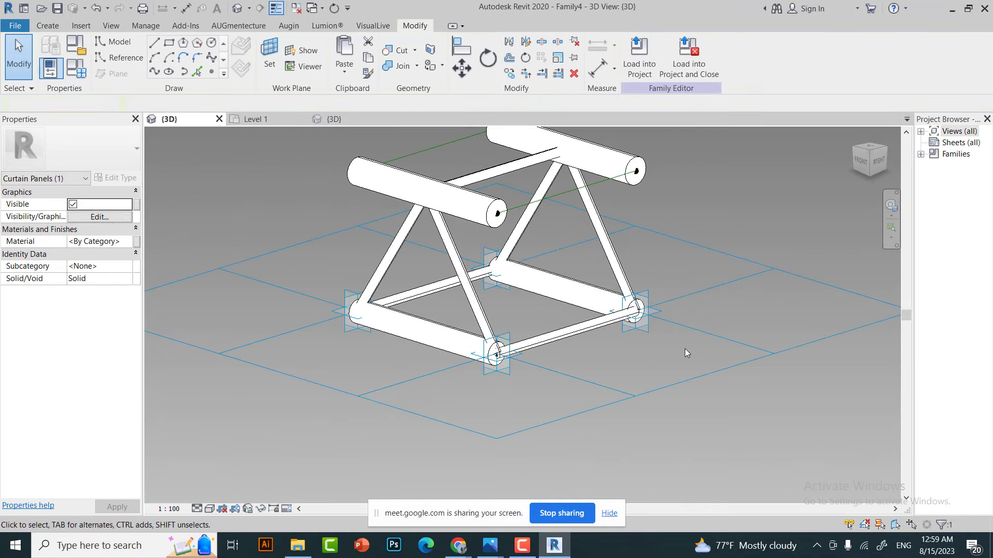
pyautogui.click(320, 118)
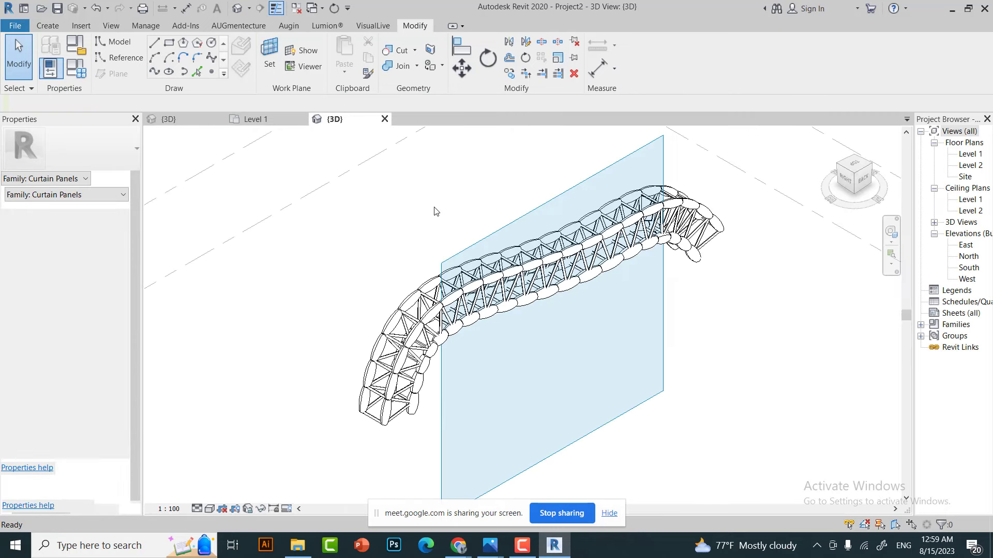
pyautogui.click(443, 334)
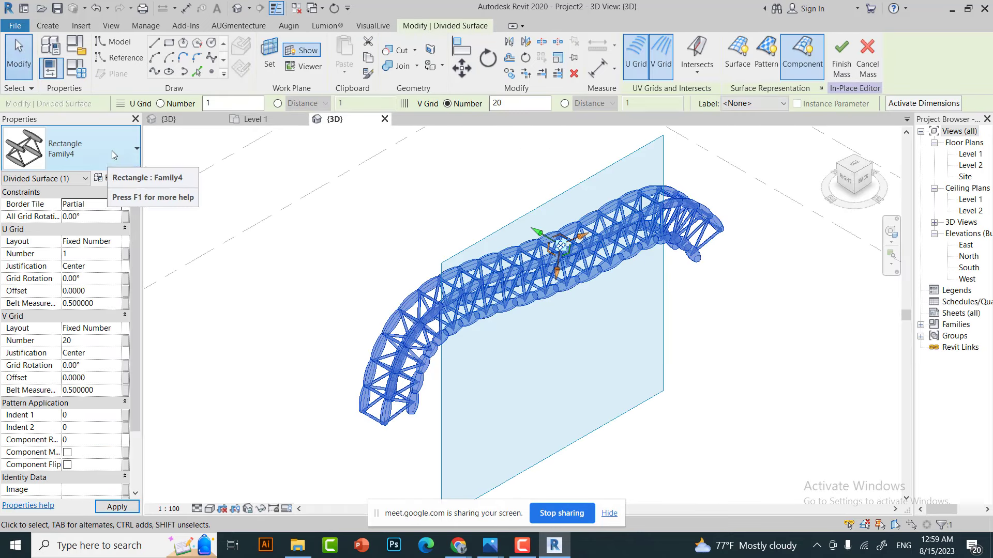
# - Switch the divided surface's panels to the plain Rectangle pattern
pyautogui.click(111, 150)
pyautogui.click(44, 279)
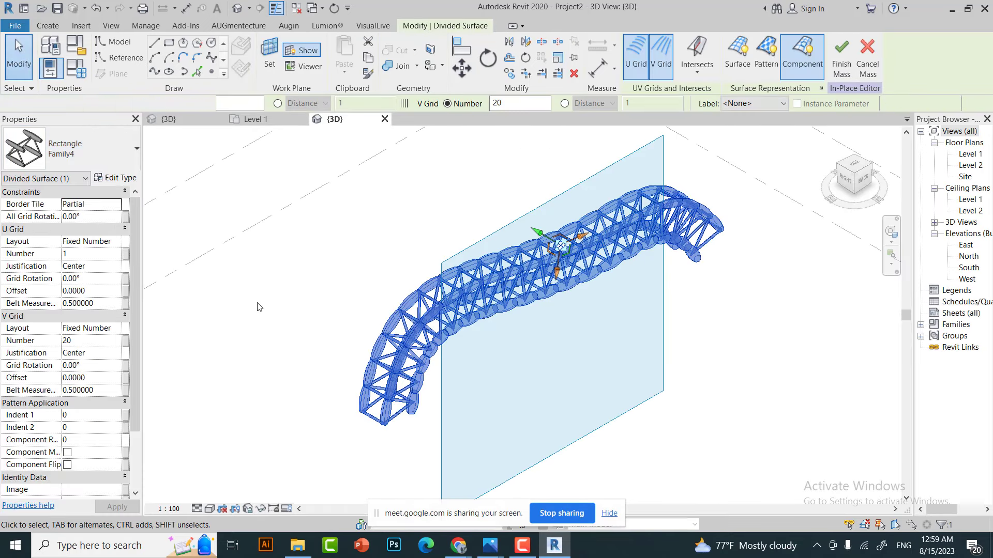
pyautogui.click(391, 455)
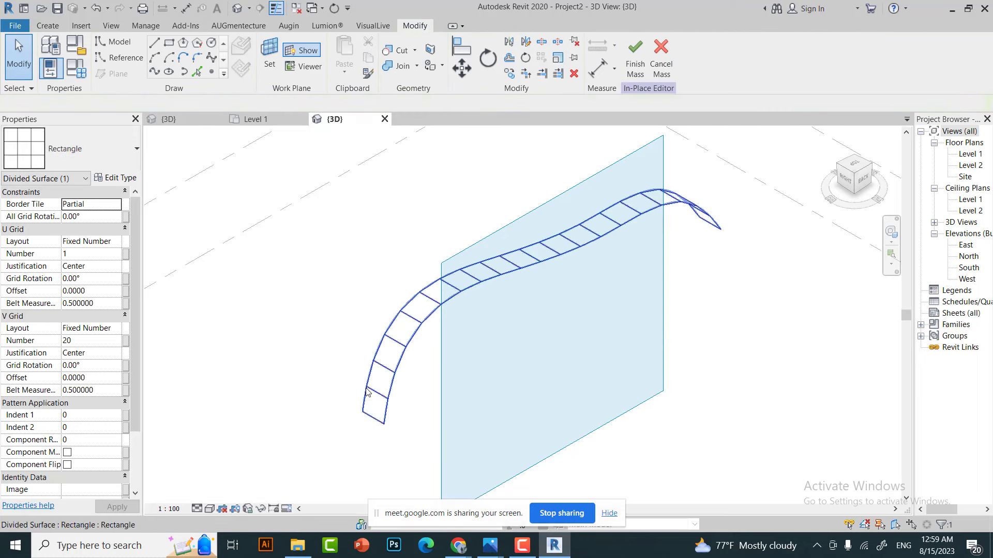
# - Drag the form's lower-edge vertices up and right to lift the arch
pyautogui.click(387, 421)
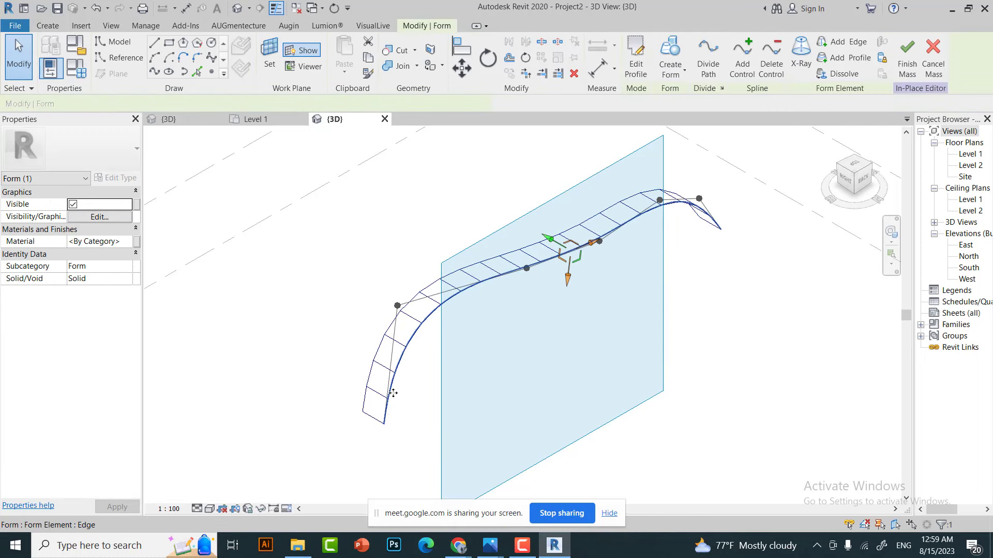
pyautogui.moveTo(386, 299); pyautogui.dragTo(336, 221)
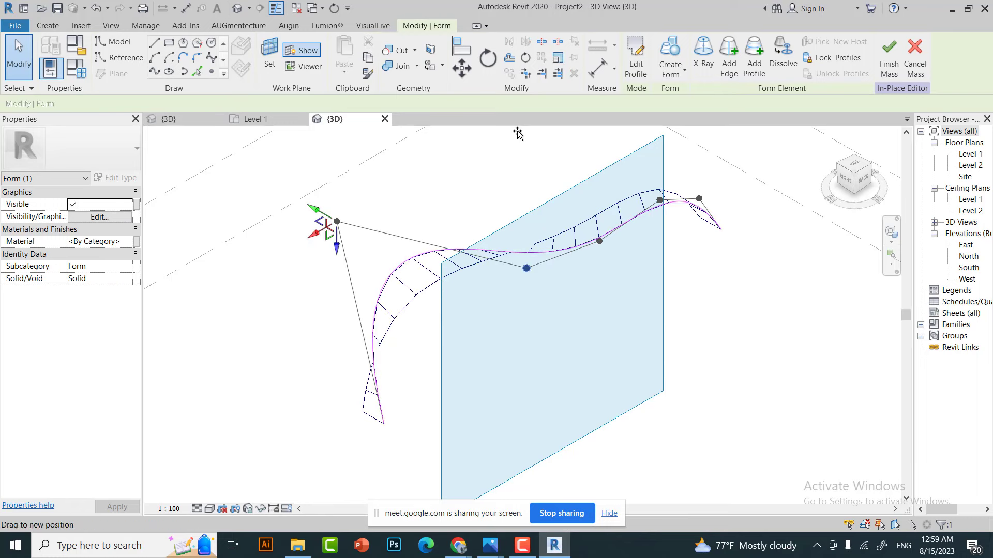
pyautogui.moveTo(517, 133); pyautogui.dragTo(517, 124)
pyautogui.scroll(-2, 359, 318)
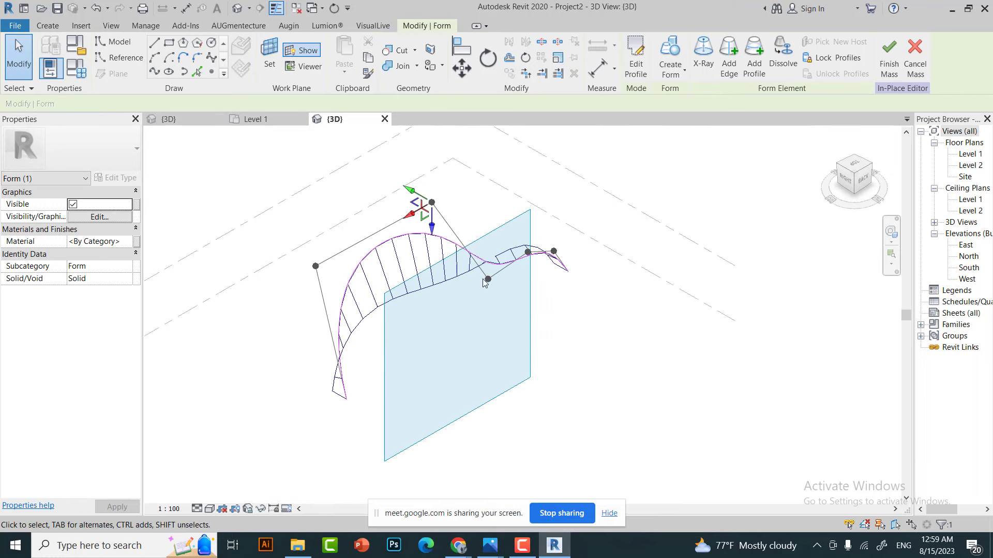
pyautogui.moveTo(516, 173); pyautogui.dragTo(562, 188)
pyautogui.click(527, 255)
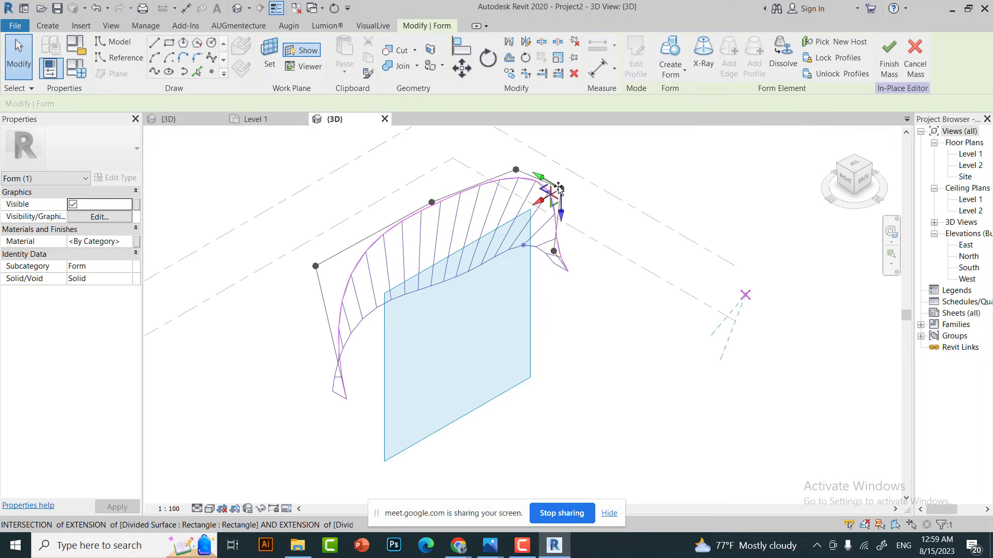
pyautogui.moveTo(558, 254); pyautogui.dragTo(573, 234)
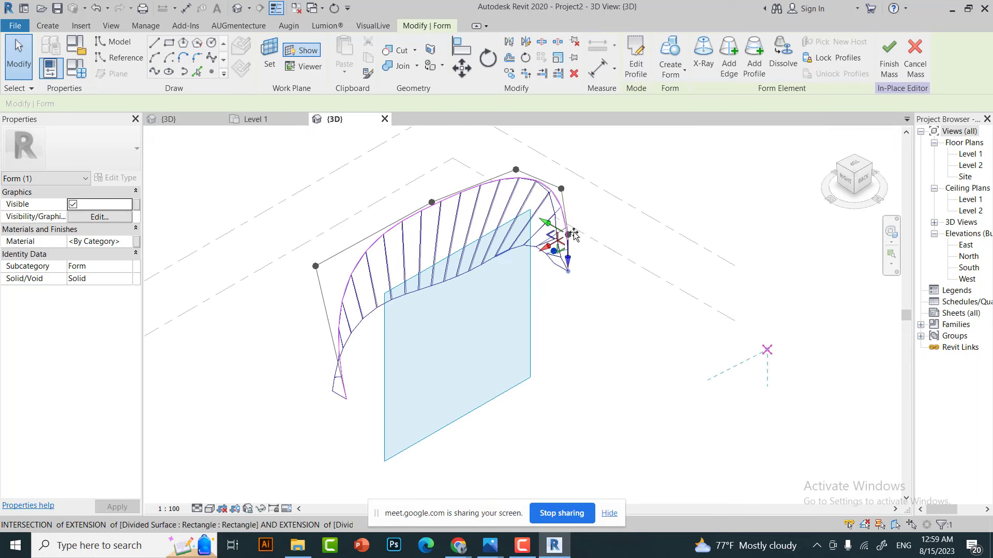
pyautogui.click(508, 324)
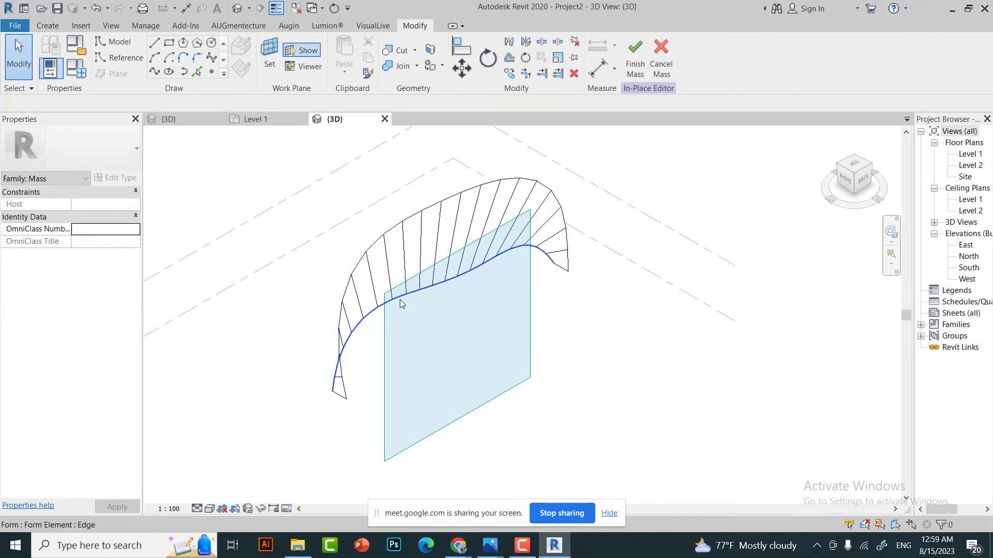
# - Raise the form's top edge to broaden the arch
pyautogui.click(379, 299)
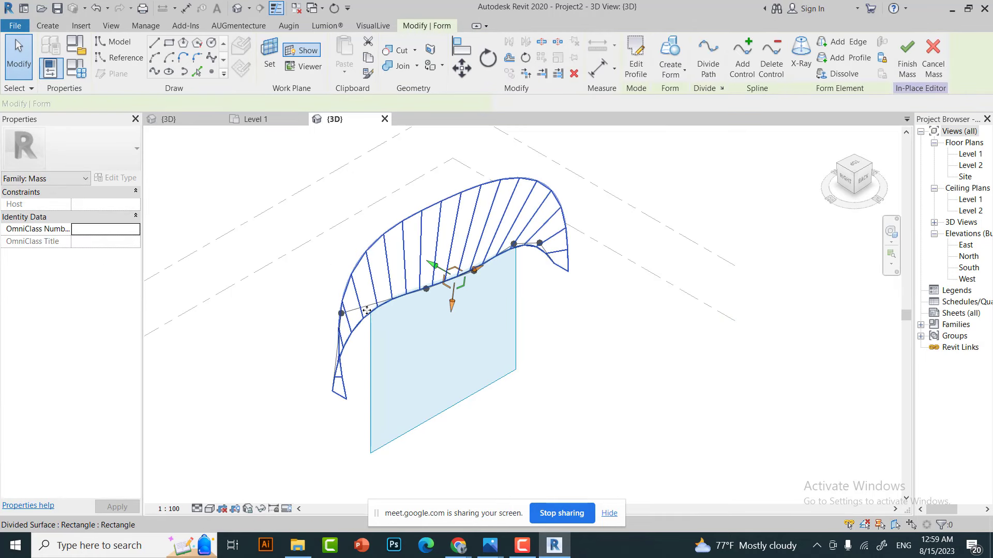
pyautogui.click(334, 305)
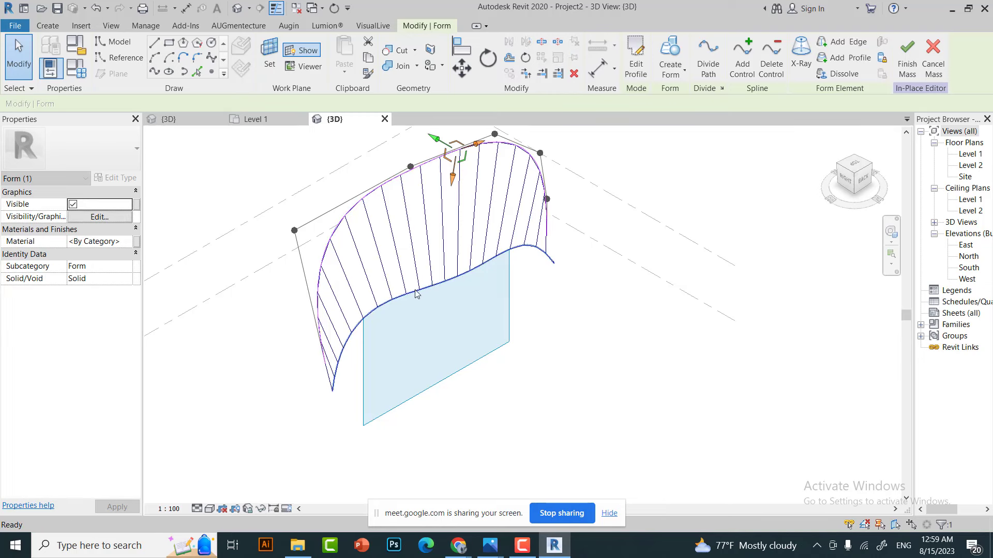
pyautogui.moveTo(417, 294); pyautogui.dragTo(643, 222)
pyautogui.press('Escape')
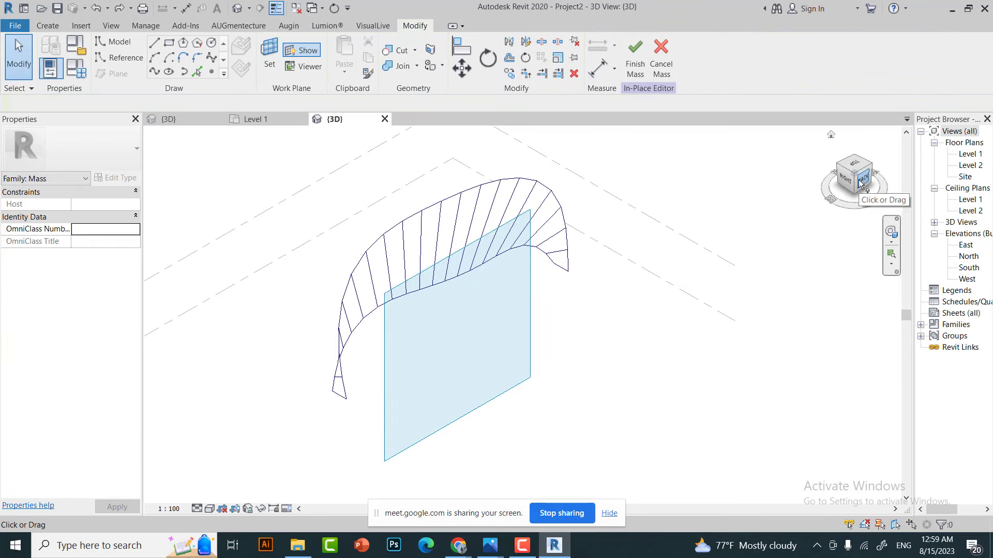
# - From the back view, move the edge's end vertex and raise the form's top
pyautogui.click(863, 179)
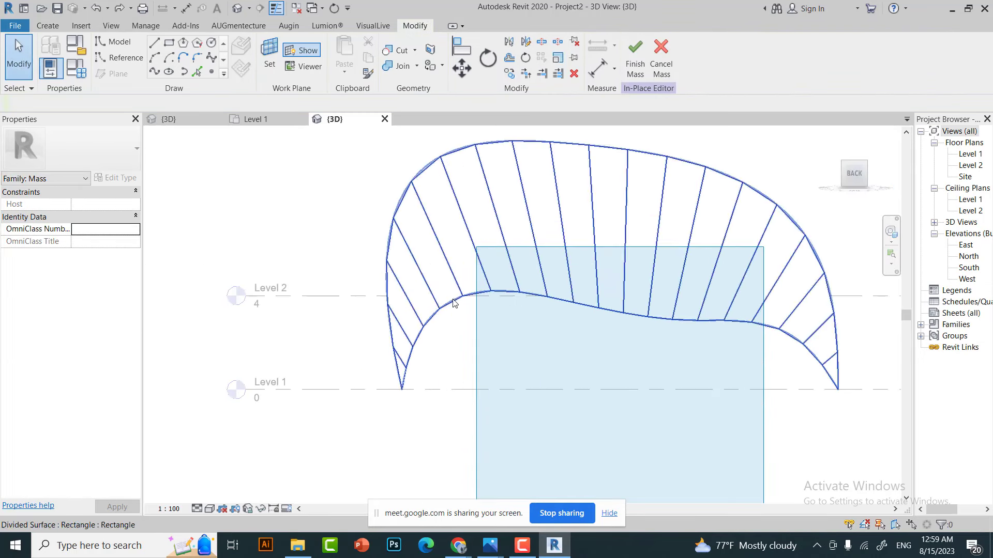
pyautogui.click(454, 305)
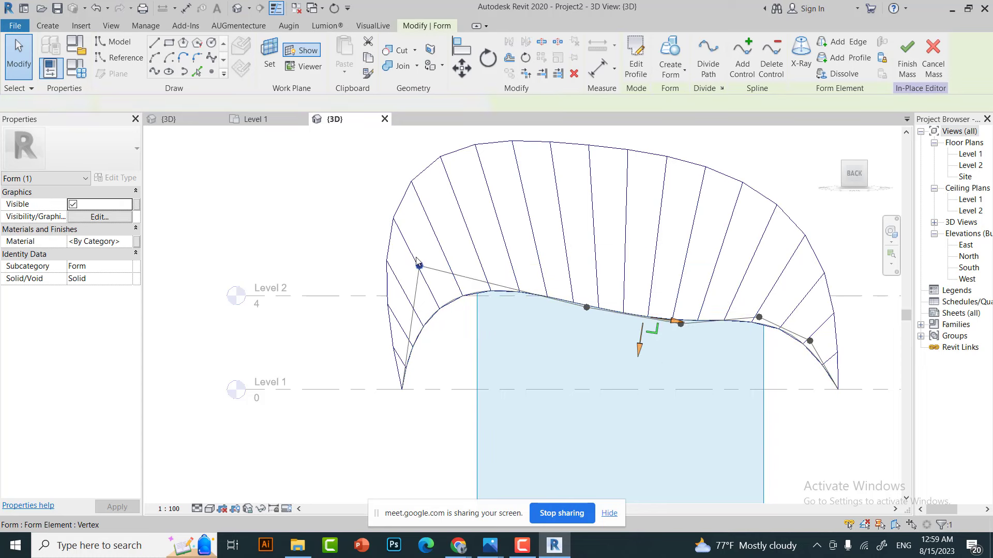
pyautogui.moveTo(381, 192)
pyautogui.mouseDown()
pyautogui.moveTo(386, 210)
pyautogui.moveTo(337, 126)
pyautogui.moveTo(387, 212)
pyautogui.mouseUp()
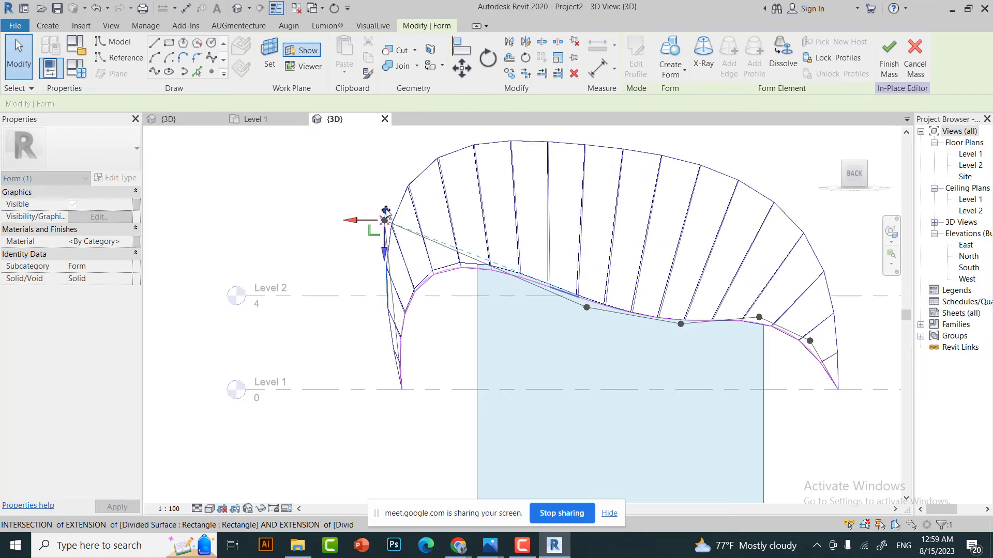
pyautogui.moveTo(388, 216); pyautogui.dragTo(388, 216)
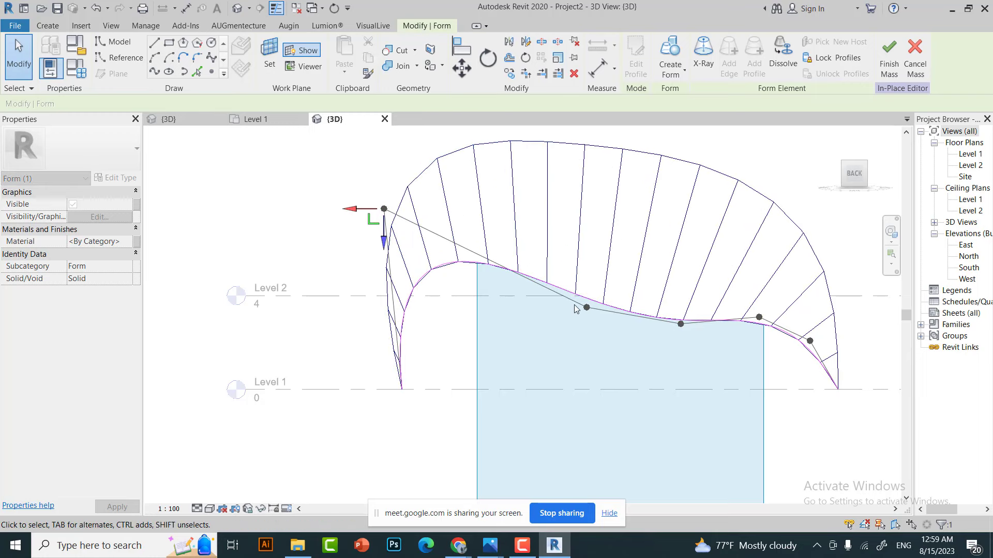
pyautogui.moveTo(587, 309); pyautogui.dragTo(587, 137)
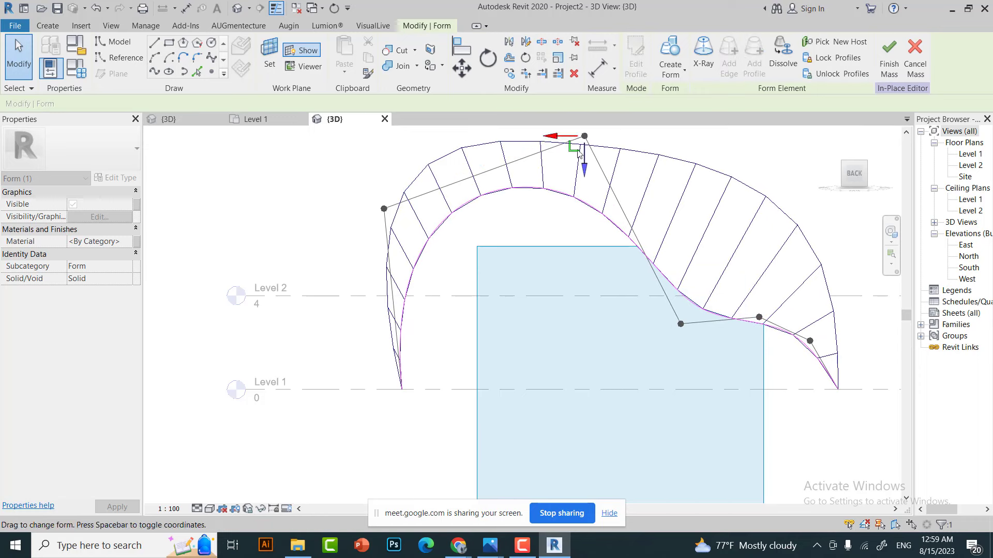
pyautogui.scroll(-2, 605, 286)
pyautogui.scroll(2, 605, 286)
# - Pull the right-side vertices up and out to reshape the arch's right shoulder
pyautogui.click(592, 366)
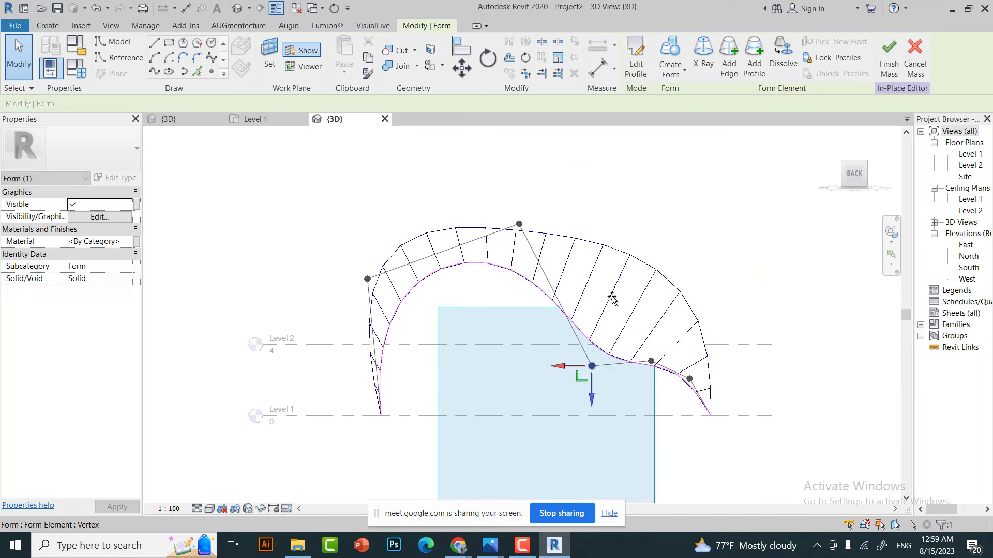
pyautogui.moveTo(592, 366); pyautogui.dragTo(629, 213)
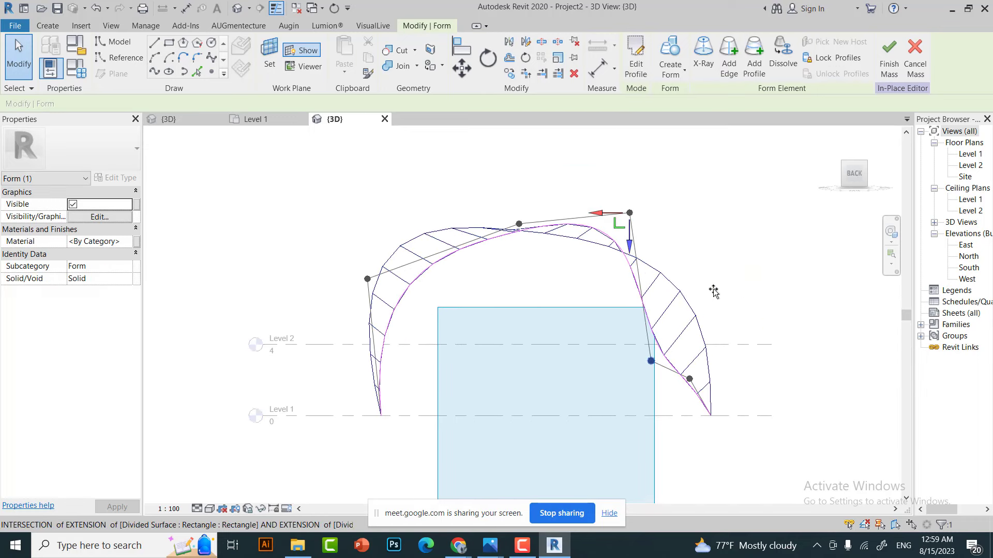
pyautogui.moveTo(651, 361); pyautogui.dragTo(710, 288)
pyautogui.moveTo(689, 379); pyautogui.dragTo(708, 367)
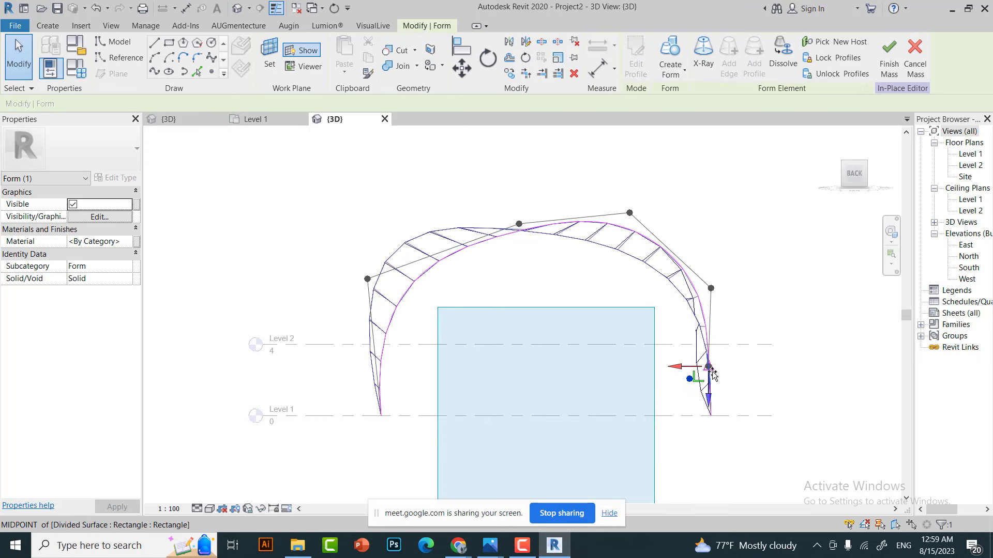
pyautogui.click(697, 297)
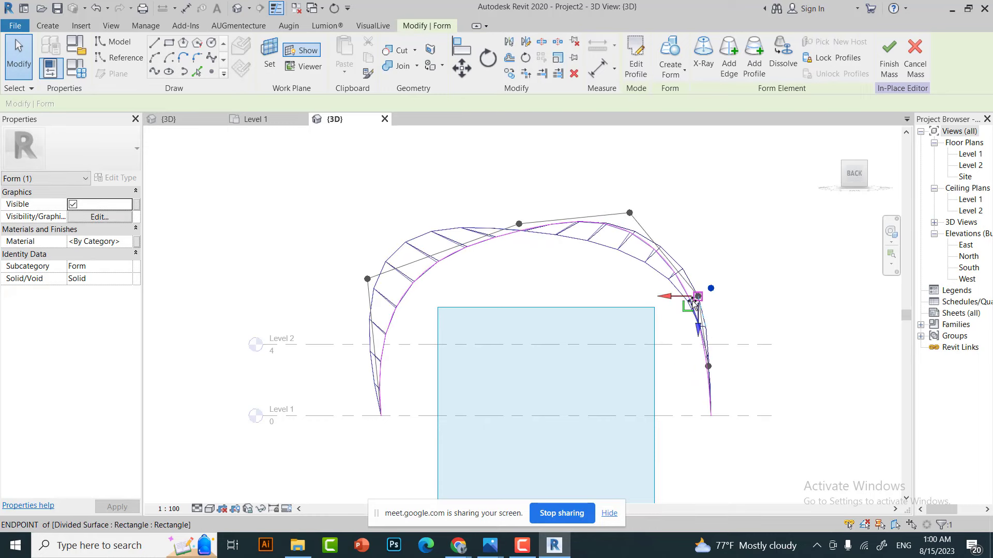
pyautogui.click(693, 302)
pyautogui.moveTo(696, 296); pyautogui.dragTo(702, 294)
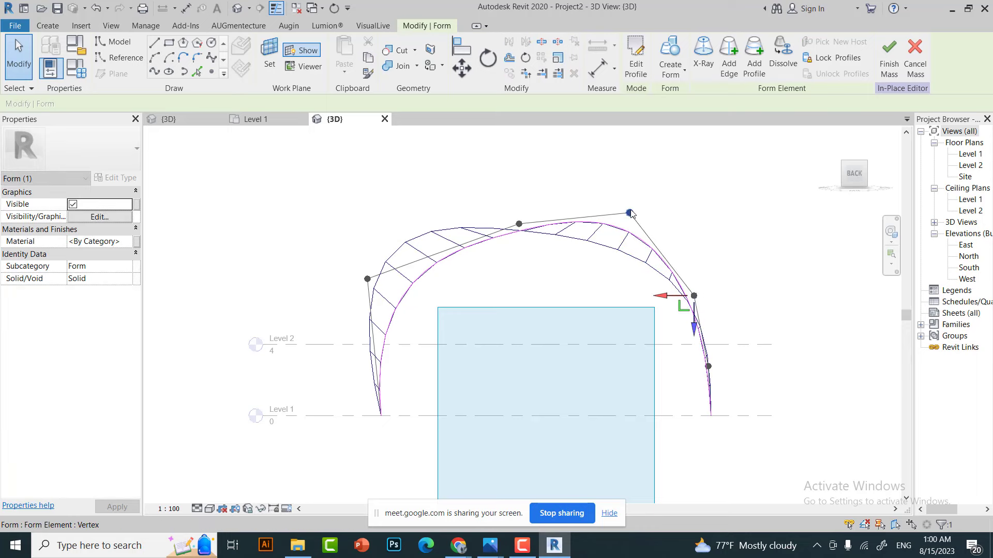
# - Lift the crown and pull out the left vertex to round the arch, viewed isometrically
pyautogui.click(623, 231)
pyautogui.moveTo(624, 232); pyautogui.dragTo(623, 241)
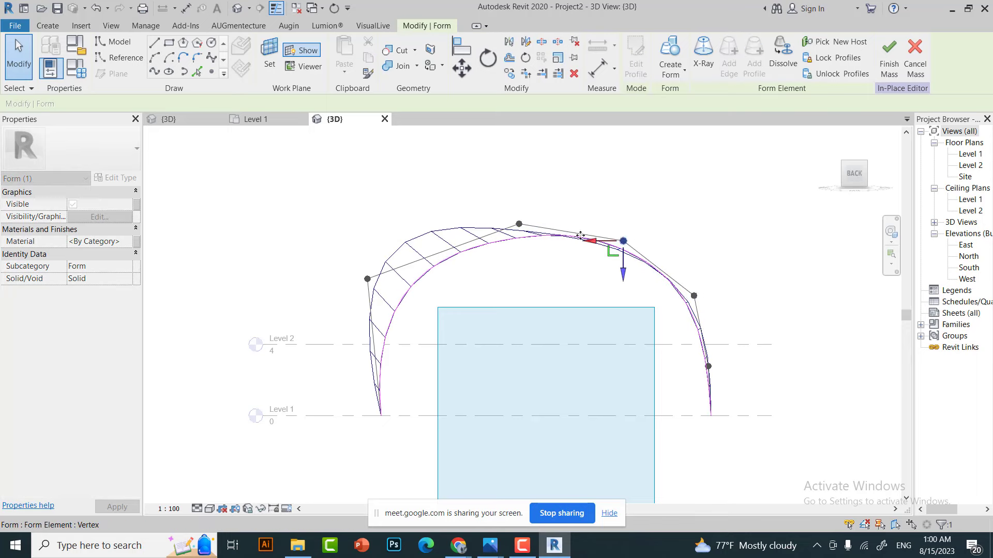
pyautogui.moveTo(519, 223); pyautogui.dragTo(512, 206)
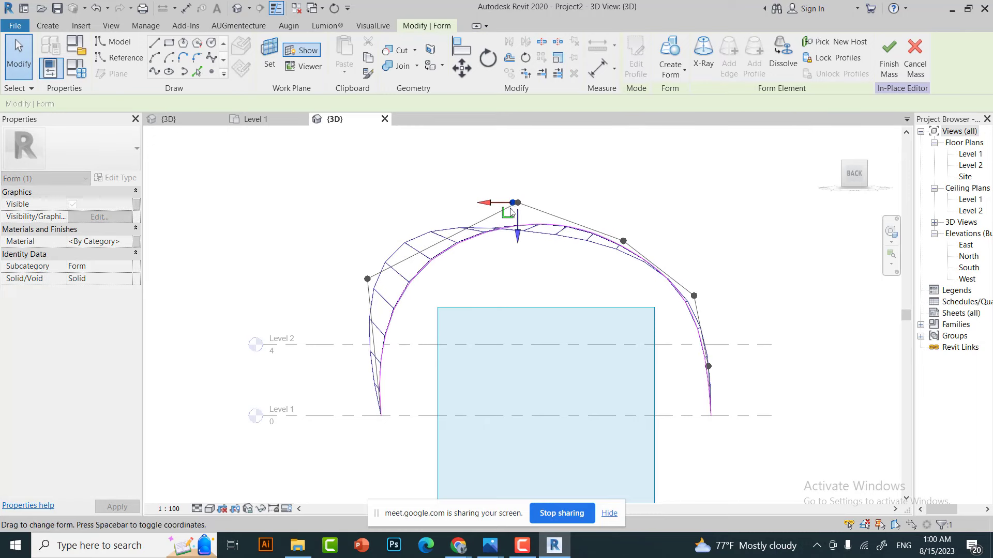
pyautogui.click(367, 279)
pyautogui.moveTo(367, 279); pyautogui.dragTo(335, 253)
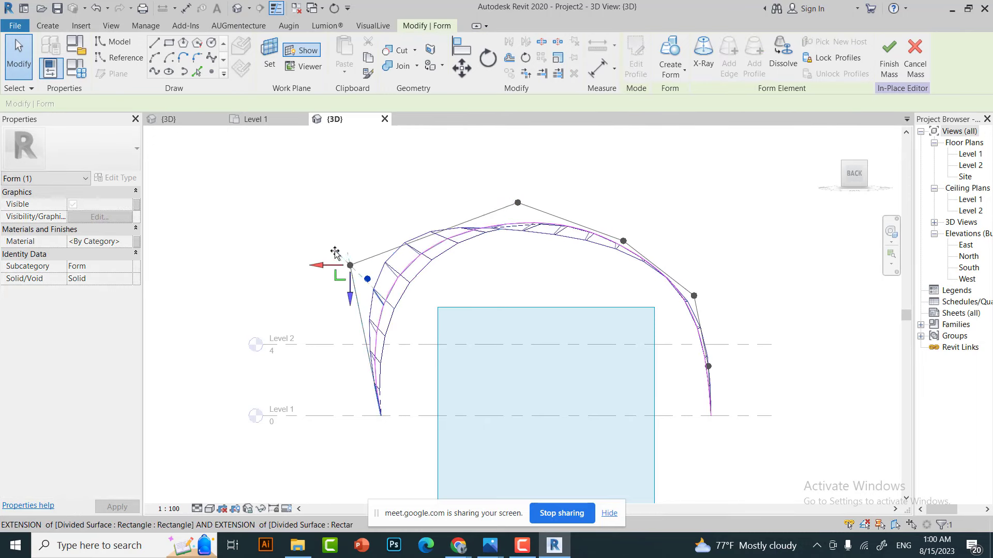
pyautogui.press('Escape')
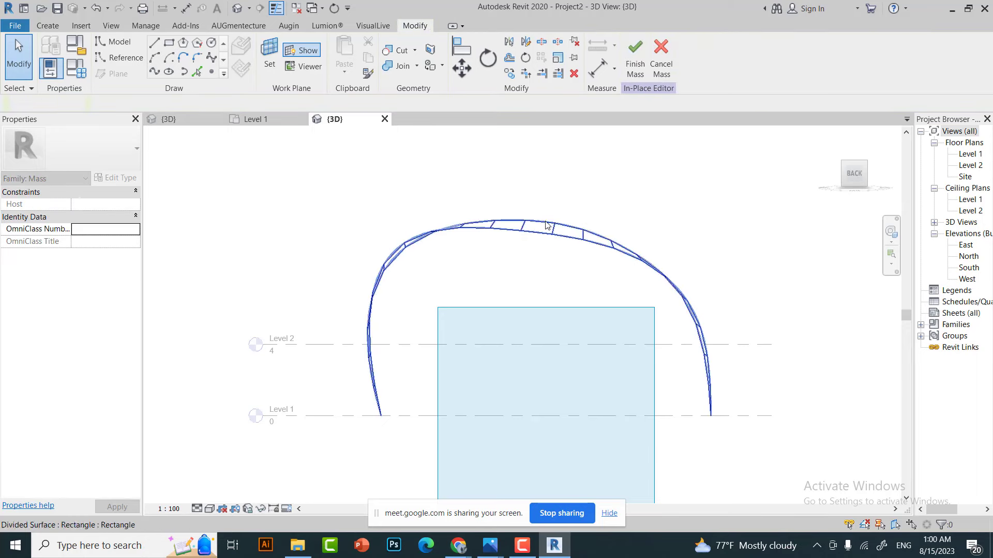
pyautogui.moveTo(547, 226)
pyautogui.keyDown('shift'); pyautogui.mouseDown(button='middle')
pyautogui.moveTo(620, 248)
pyautogui.moveTo(517, 246)
pyautogui.moveTo(766, 177)
pyautogui.mouseUp(button='middle'); pyautogui.keyUp('shift')
# - Load Family4 into Project2, overwriting the existing truss family version
pyautogui.click(544, 268)
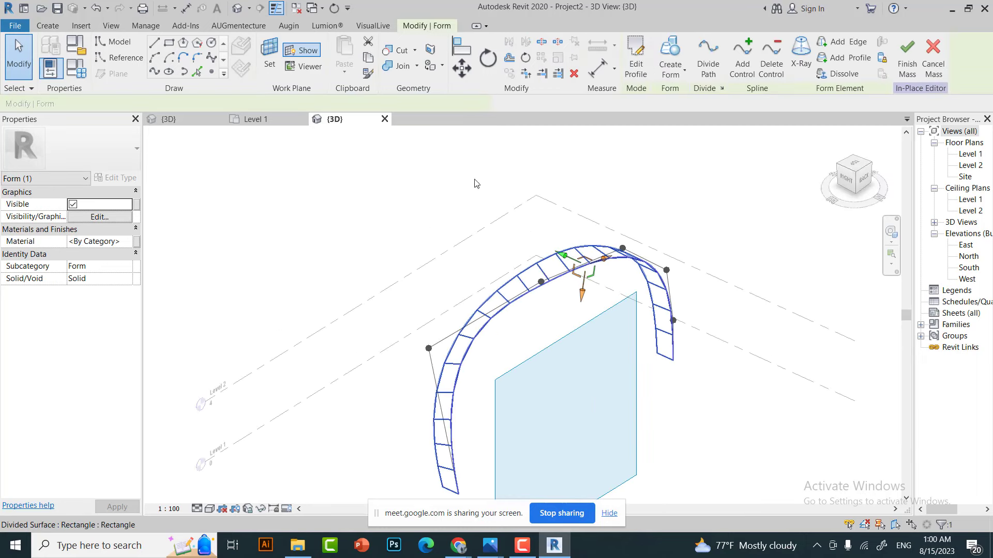
pyautogui.click(184, 117)
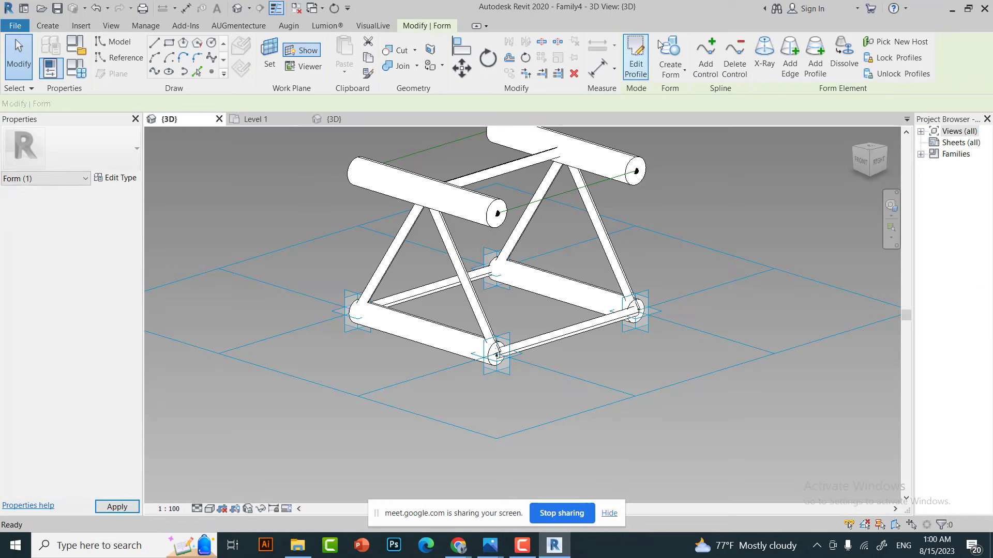
pyautogui.click(639, 57)
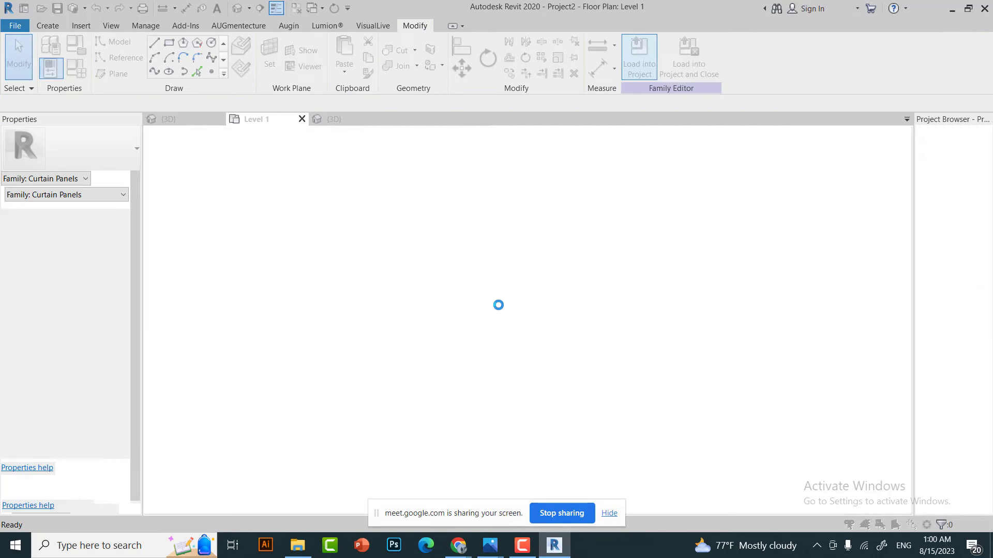
pyautogui.click(464, 231)
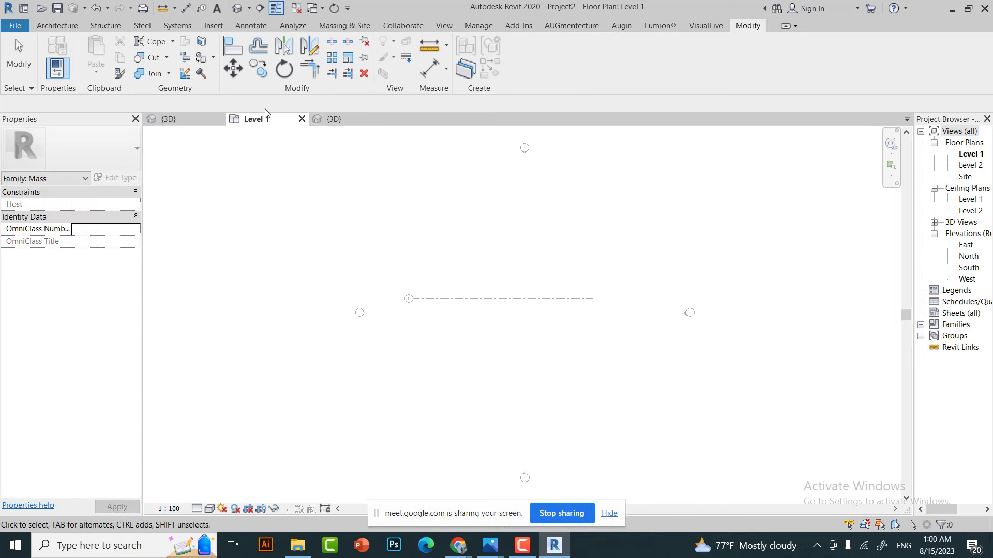
pyautogui.click(339, 119)
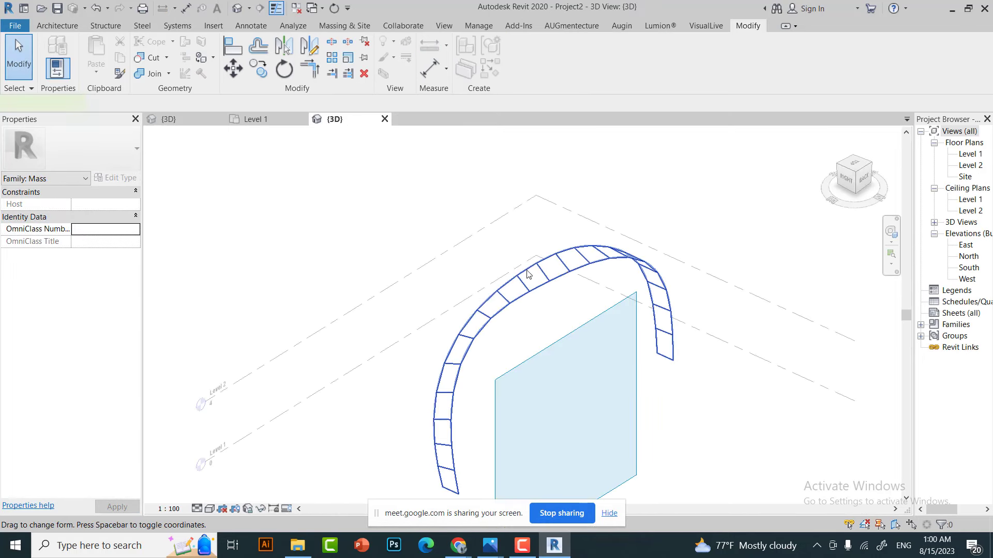
pyautogui.click(565, 270)
# - Apply the reloaded Family4 truss panels along the reshaped arch's divided surface
pyautogui.click(108, 162)
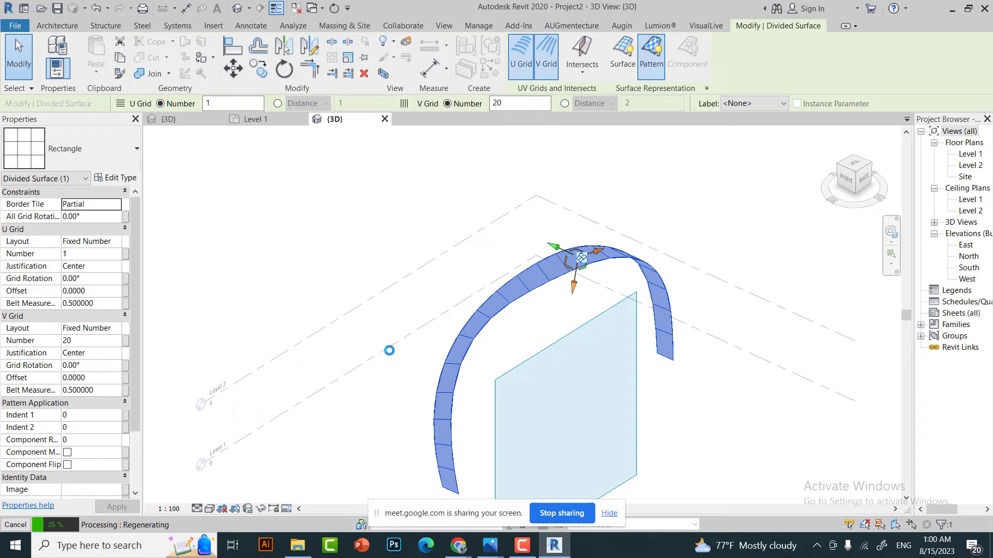
pyautogui.click(390, 350)
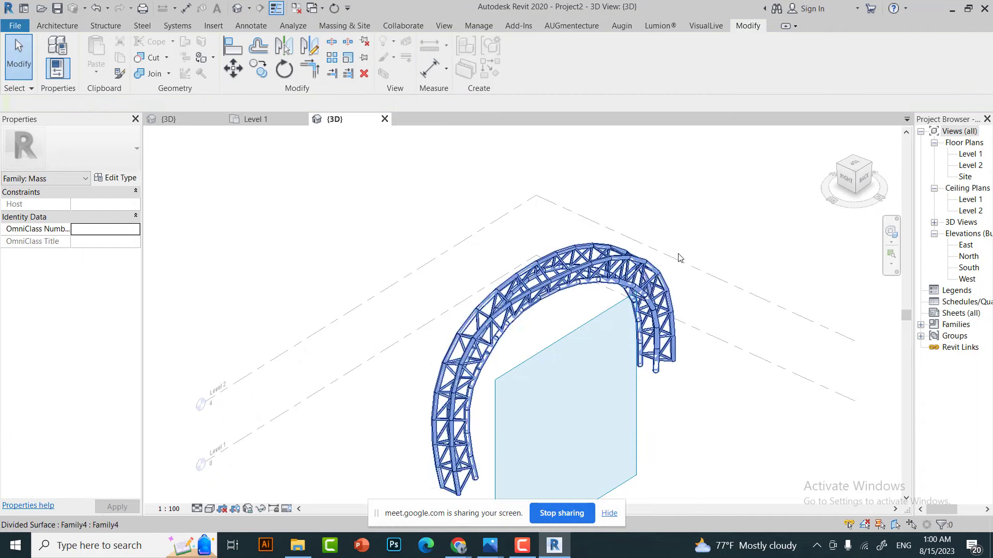
pyautogui.moveTo(853, 175)
pyautogui.mouseDown()
pyautogui.moveTo(891, 148)
pyautogui.moveTo(863, 171)
pyautogui.mouseUp()
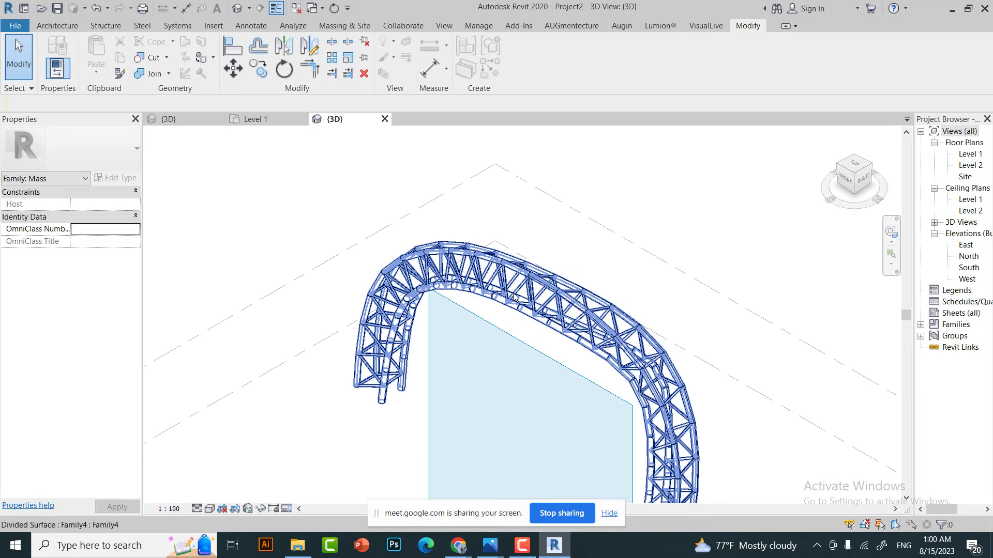
pyautogui.click(514, 297)
pyautogui.click(860, 169)
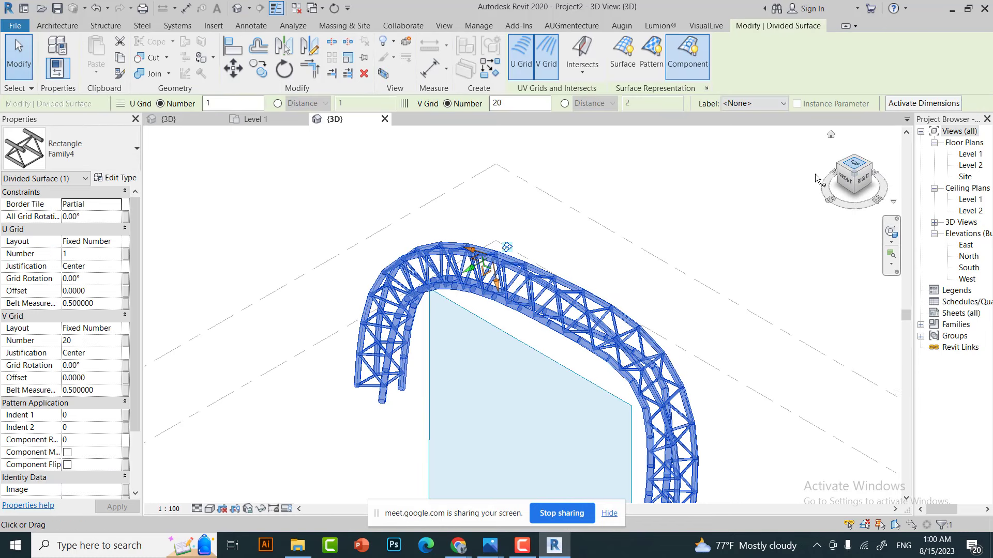
# - Move the arch mass sideways to the picked endpoint, then select the whole mass
pyautogui.click(572, 308)
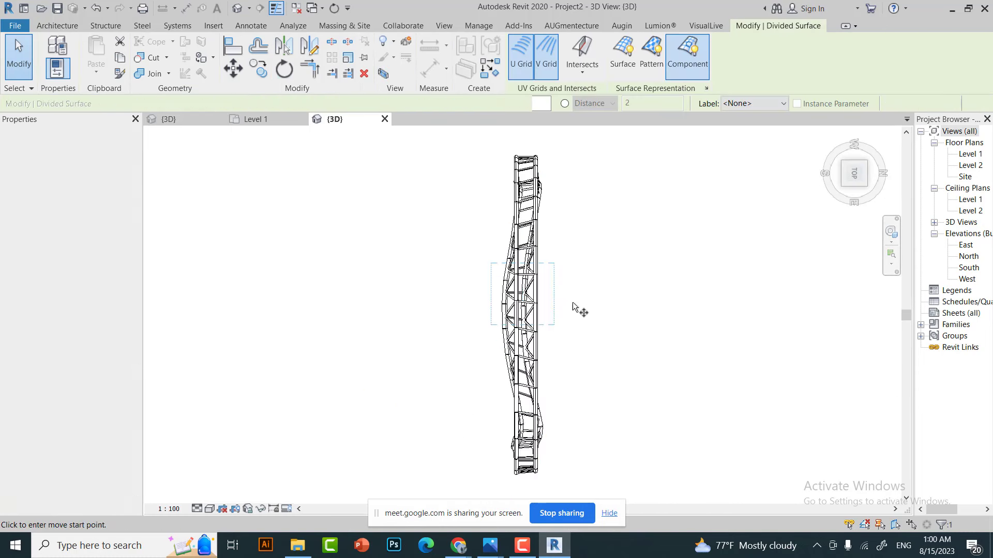
pyautogui.click(454, 295)
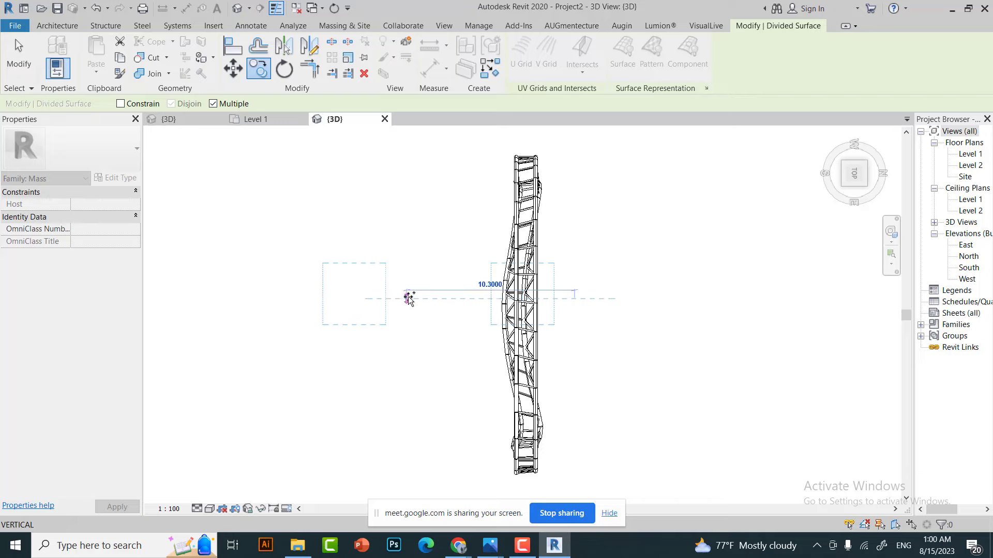
pyautogui.click(412, 298)
pyautogui.scroll(-2, 587, 291)
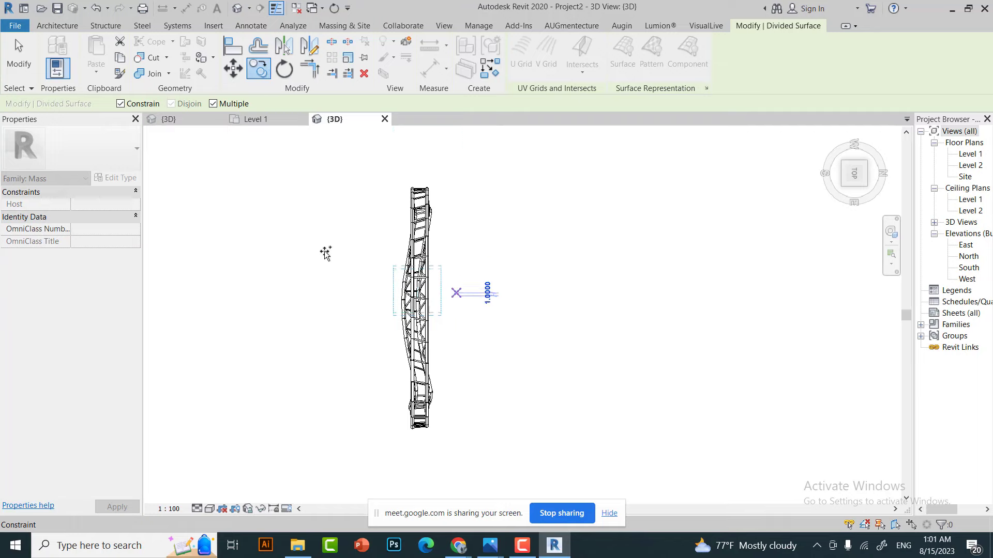
pyautogui.press('Escape')
pyautogui.press('Escape')
pyautogui.moveTo(464, 457)
pyautogui.mouseDown()
pyautogui.moveTo(373, 179)
pyautogui.moveTo(307, 137)
pyautogui.mouseUp()
# - Copy the truss arch twice at 10.0000 spacing for three parallel arches
pyautogui.click(258, 69)
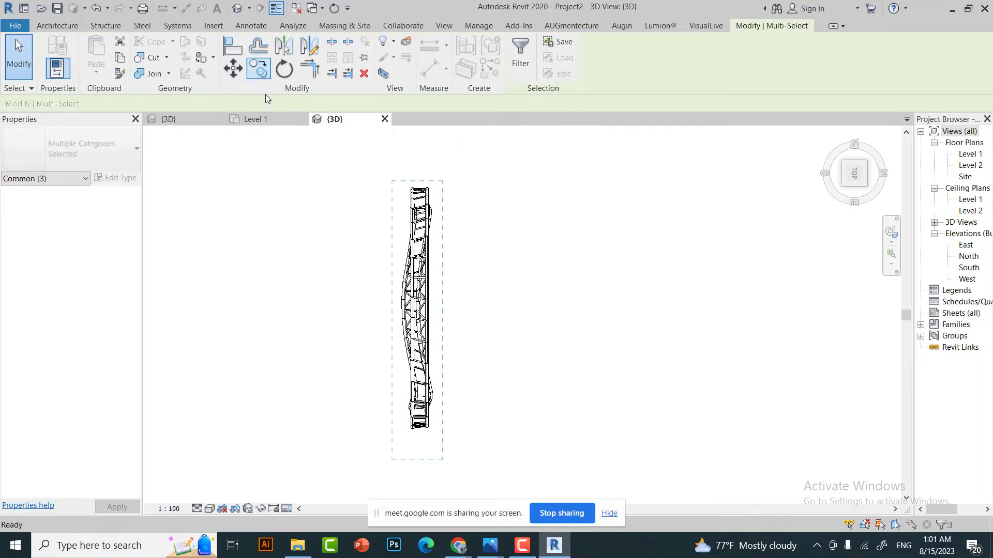
pyautogui.click(428, 239)
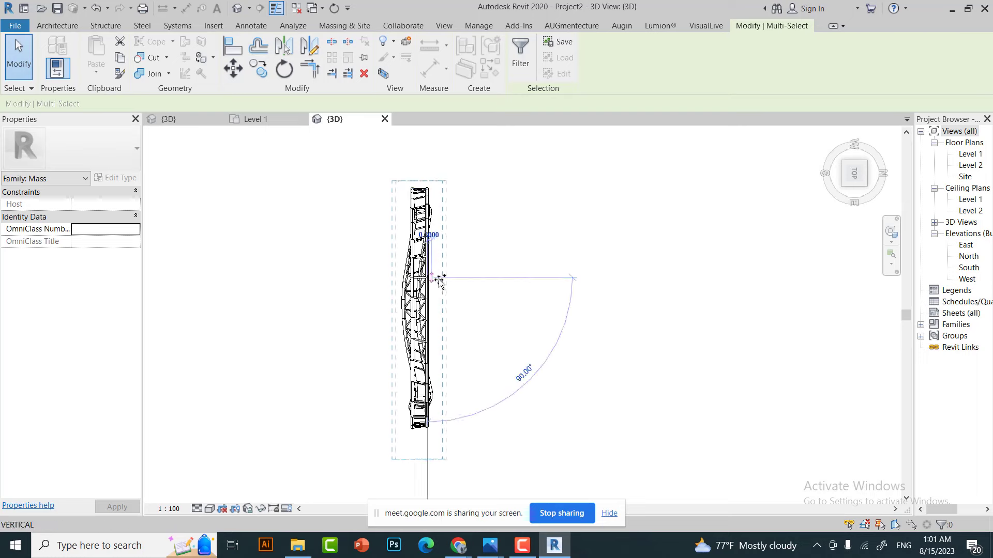
pyautogui.click(551, 282)
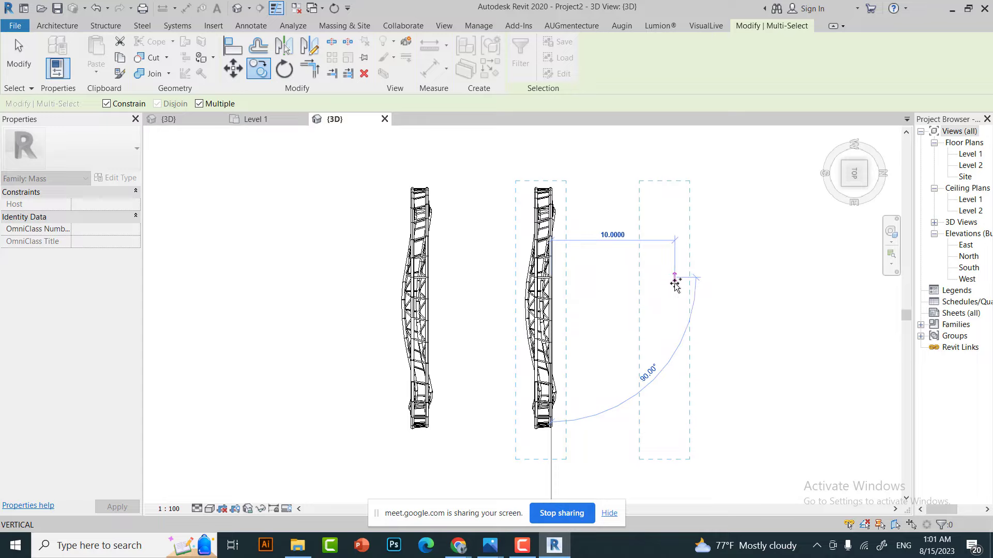
pyautogui.click(674, 281)
pyautogui.click(848, 178)
pyautogui.moveTo(548, 279)
pyautogui.keyDown('shift'); pyautogui.mouseDown(button='middle')
pyautogui.moveTo(556, 291)
pyautogui.moveTo(836, 176)
pyautogui.mouseUp(button='middle'); pyautogui.keyUp('shift')
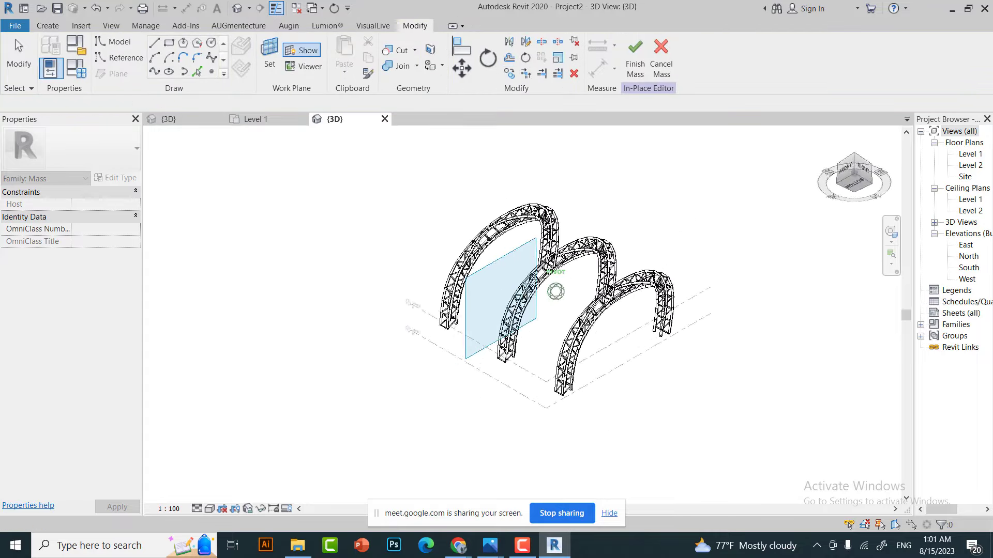